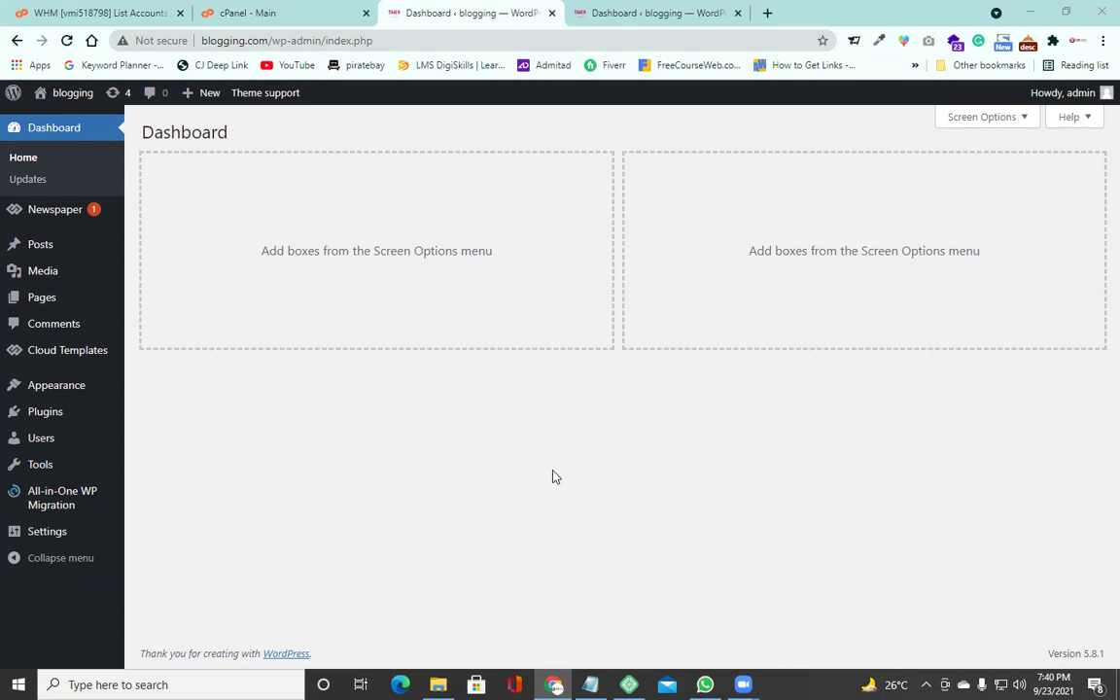
Open the Newspaper theme panel and look through its list of settings sections.
mouse_move(100, 212)
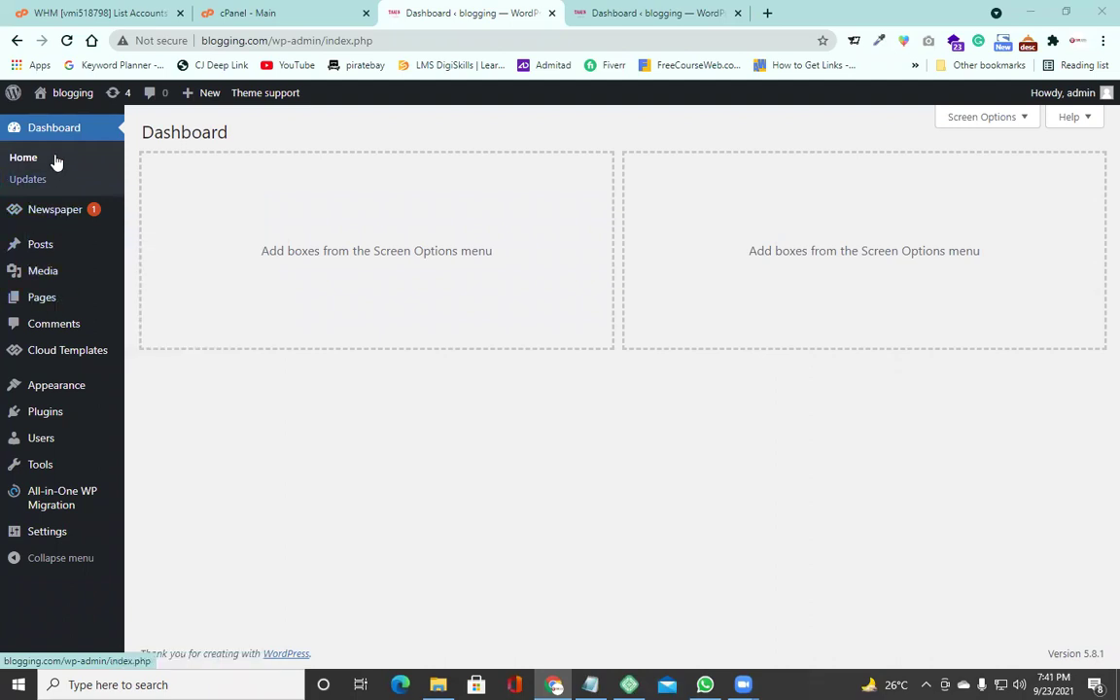
mouse_move(39, 215)
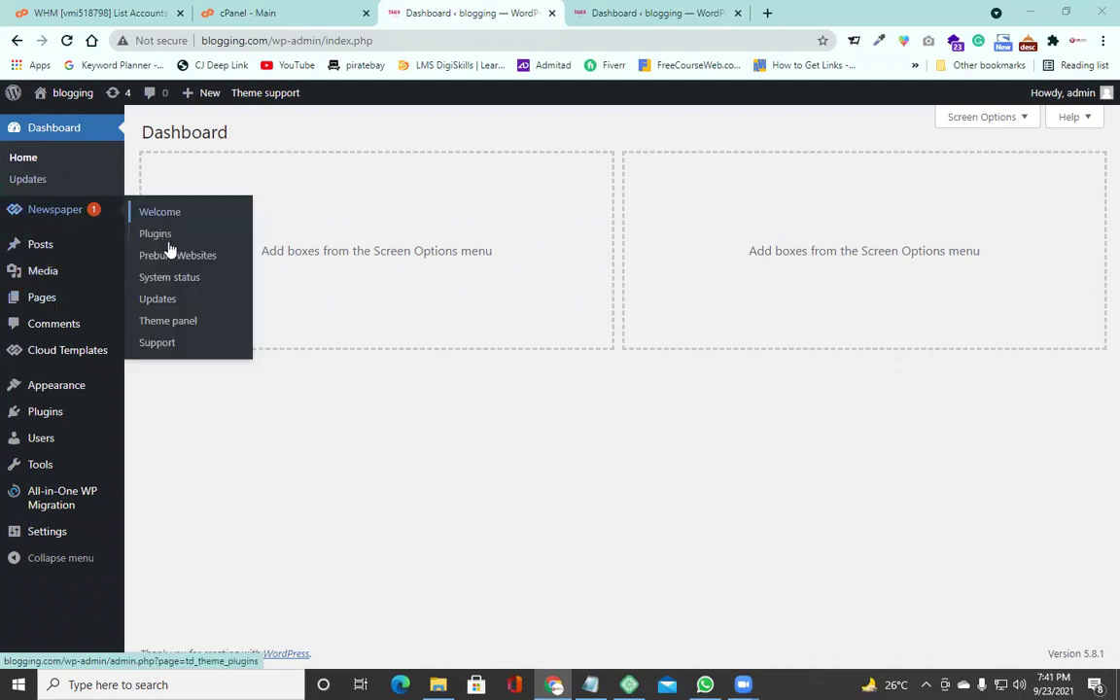
left_click(197, 323)
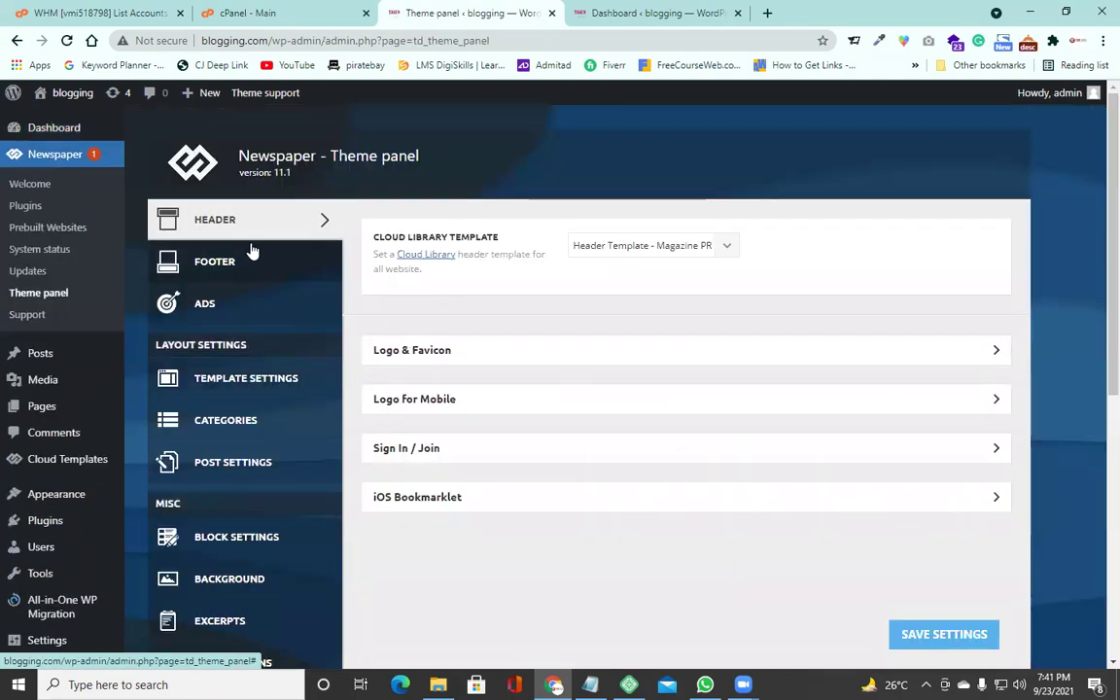
scroll(225, 237, "down", 3)
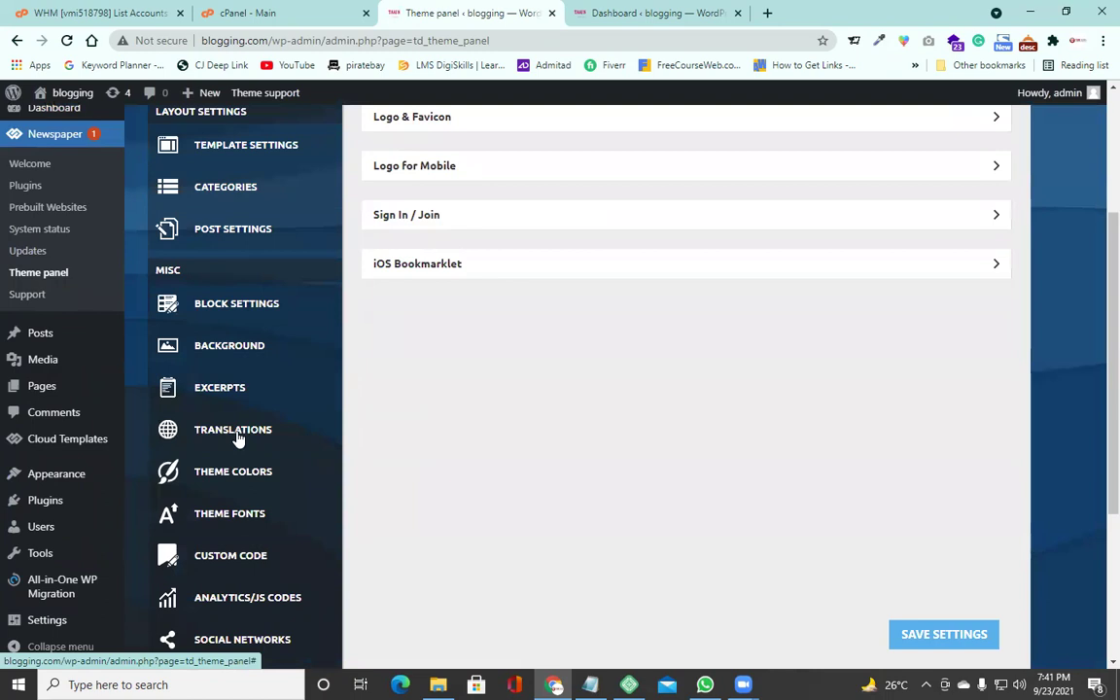
scroll(248, 470, "down", 2)
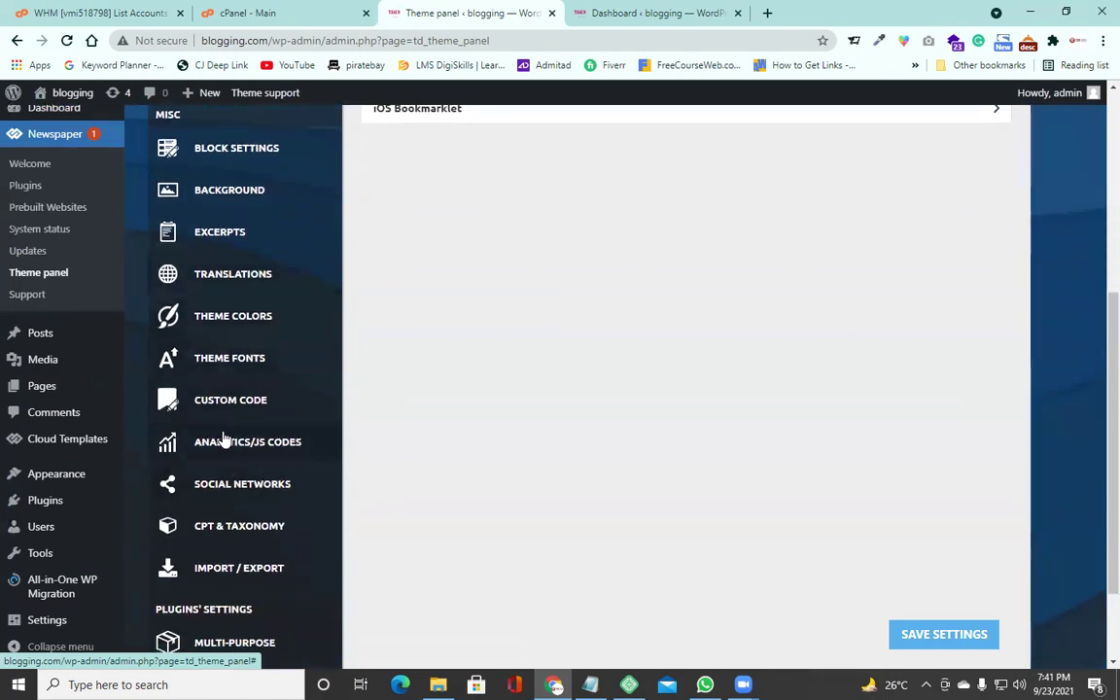
scroll(223, 440, "down", 2)
scroll(220, 437, "up", 5)
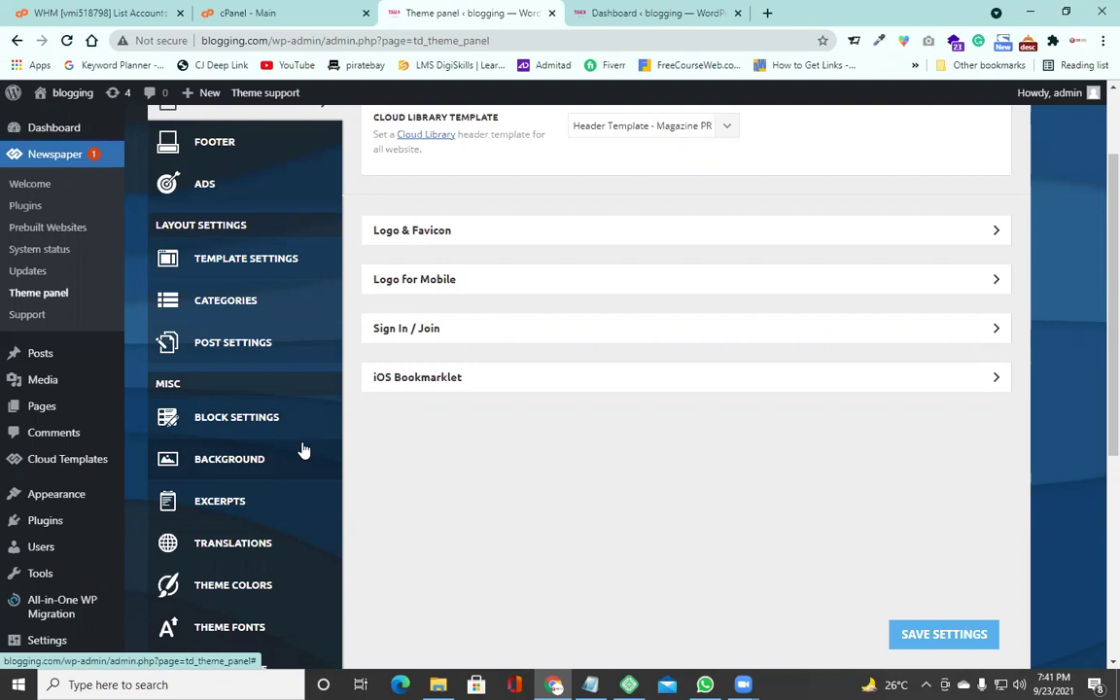
scroll(302, 452, "up", 2)
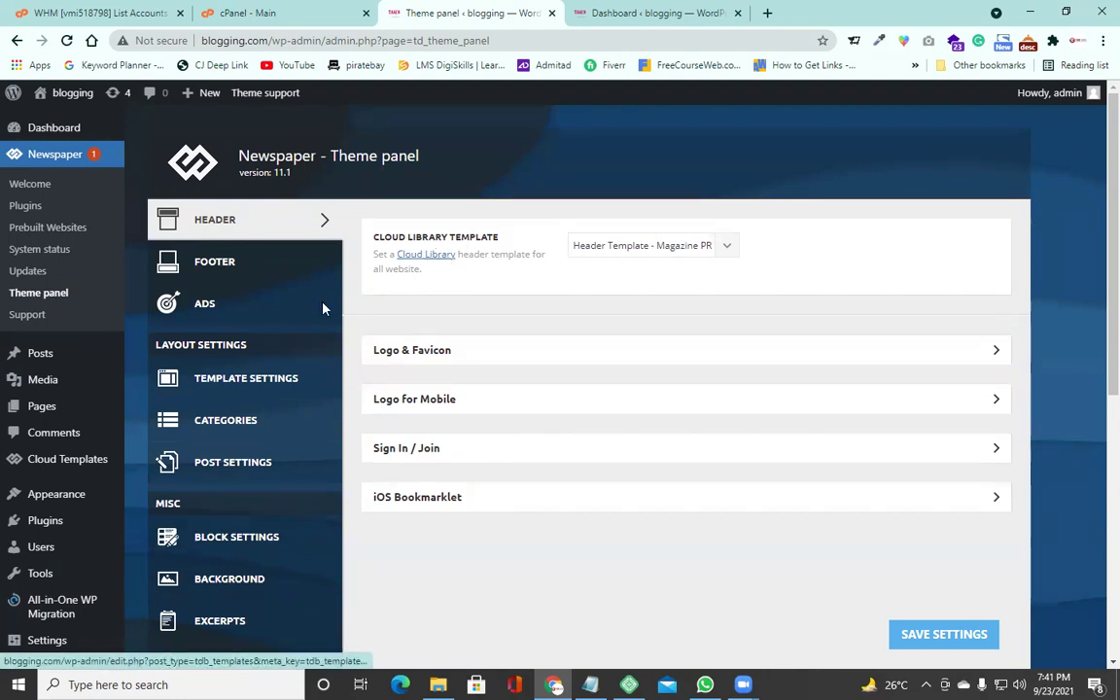
Open the live blogging.com homepage in a separate browser tab and view its header.
mouse_move(61, 469)
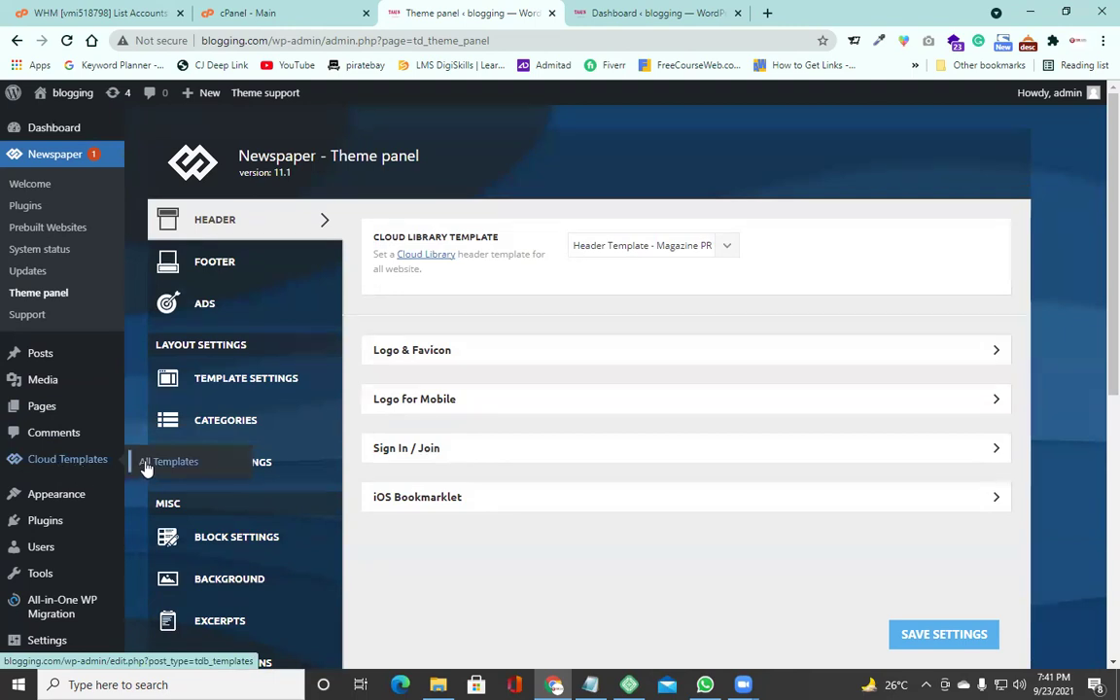
right_click(53, 107)
left_click(97, 121)
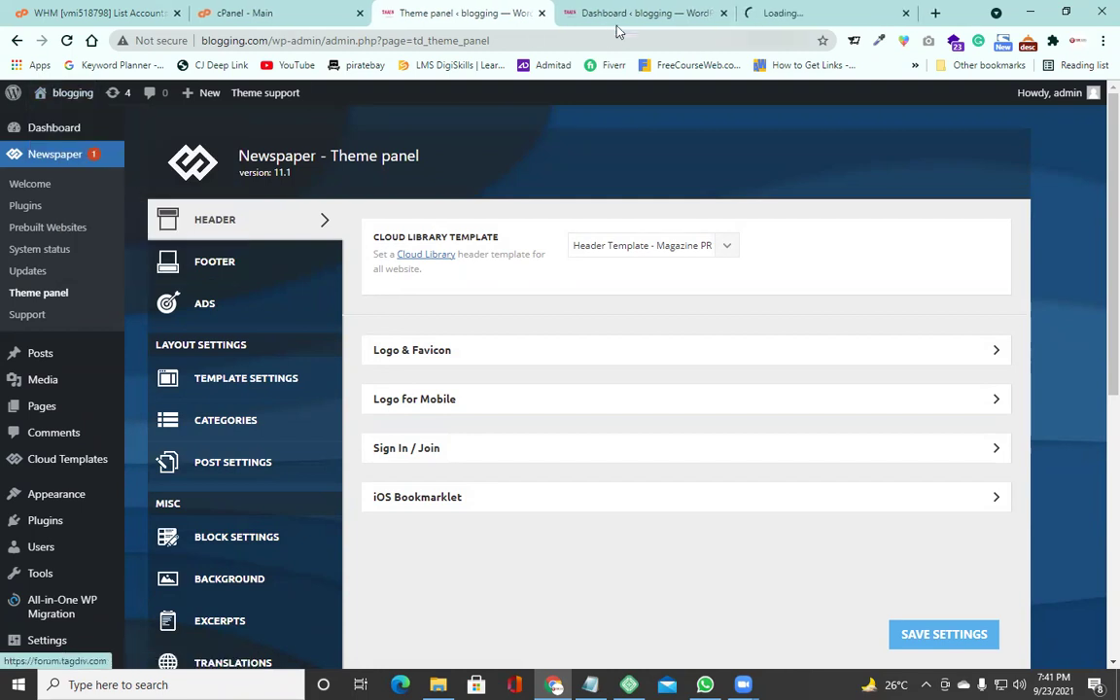
left_click(778, 13)
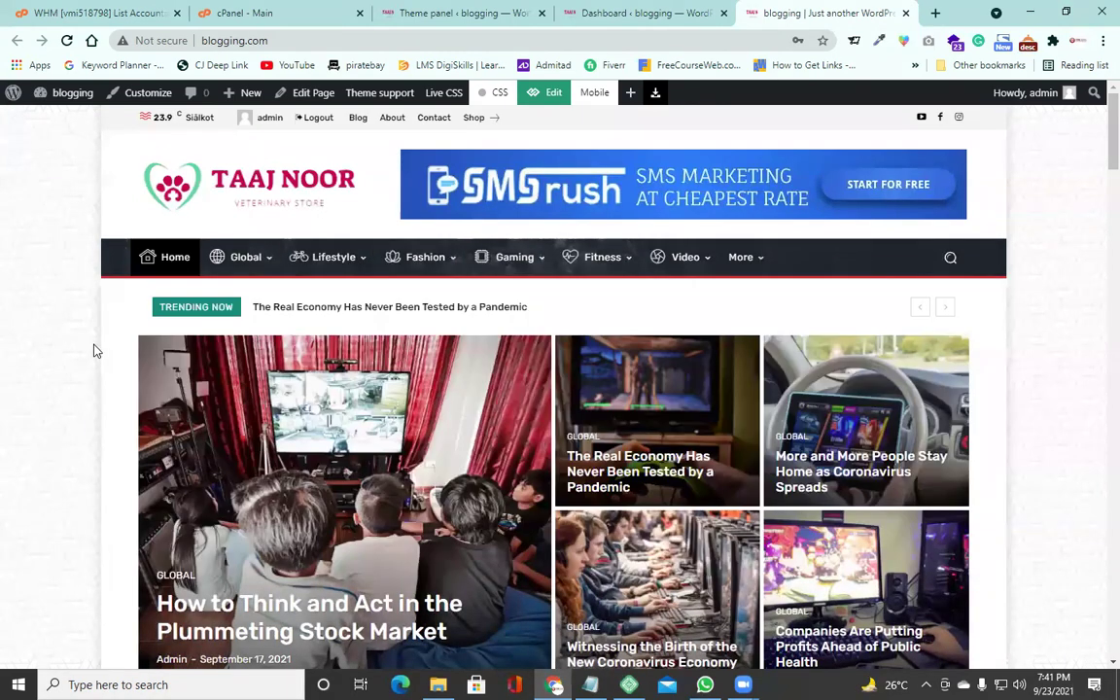
In the theme panel's header settings, set the Cloud Library template to No Template.
left_click(463, 17)
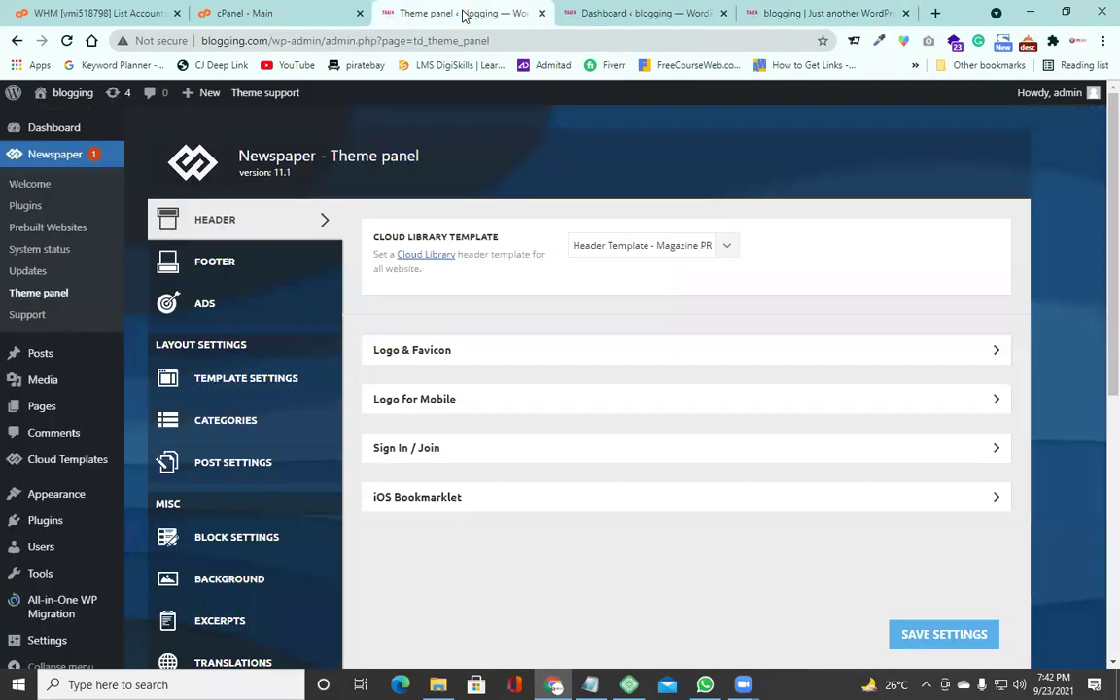
left_click(729, 249)
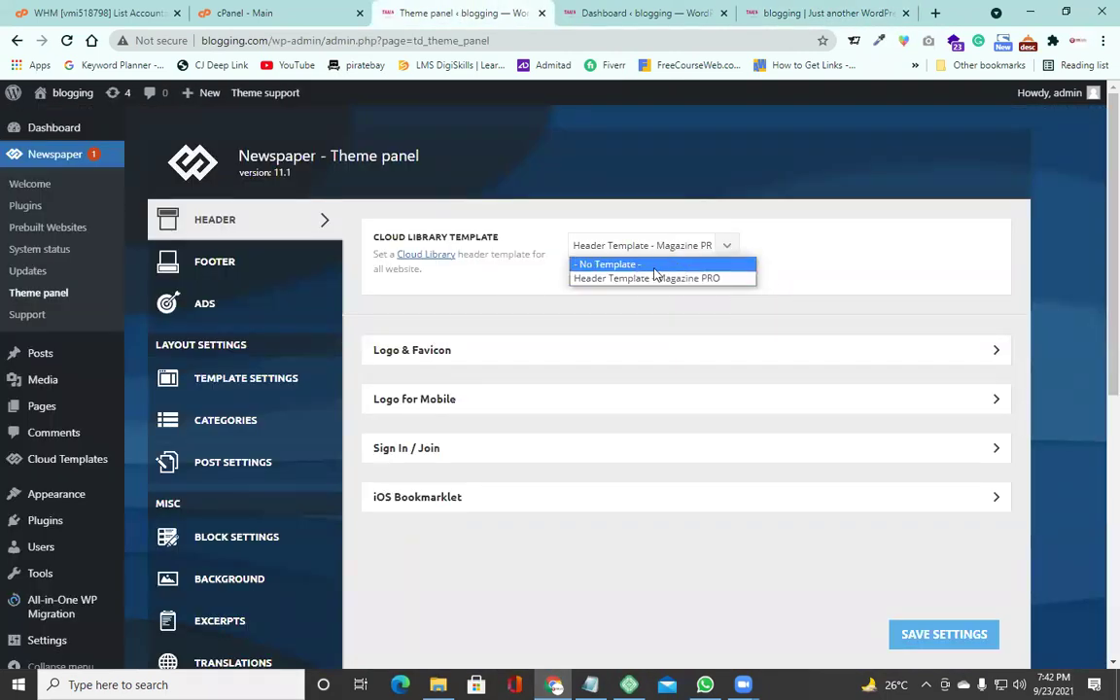
left_click(623, 264)
left_click(725, 247)
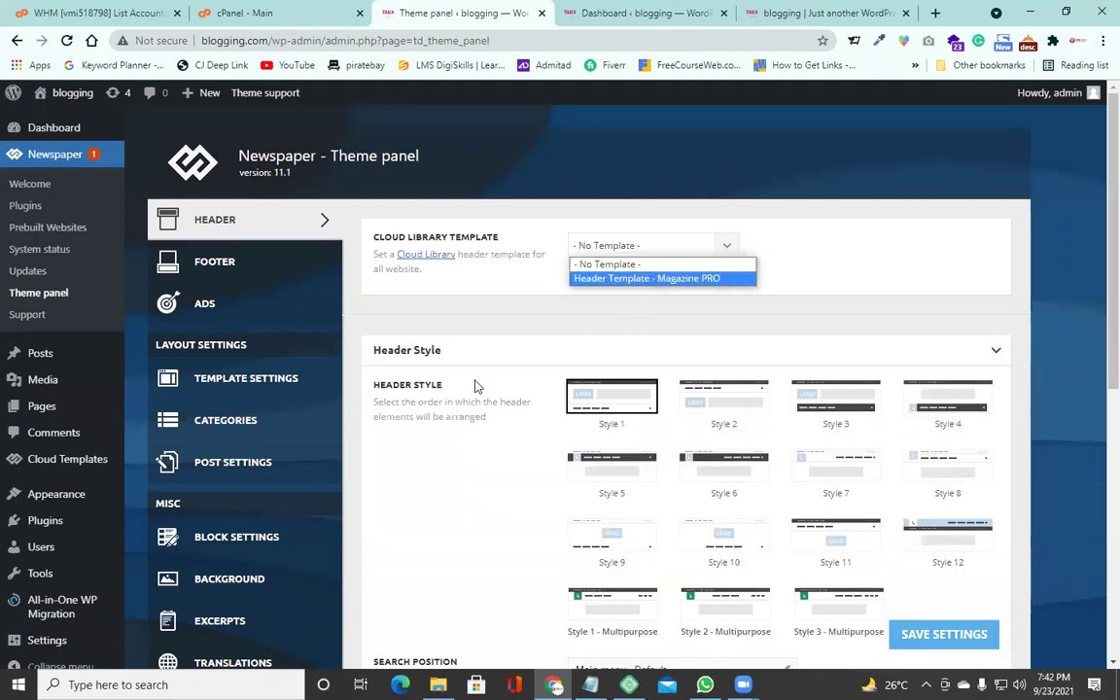
scroll(474, 385, "down", 1)
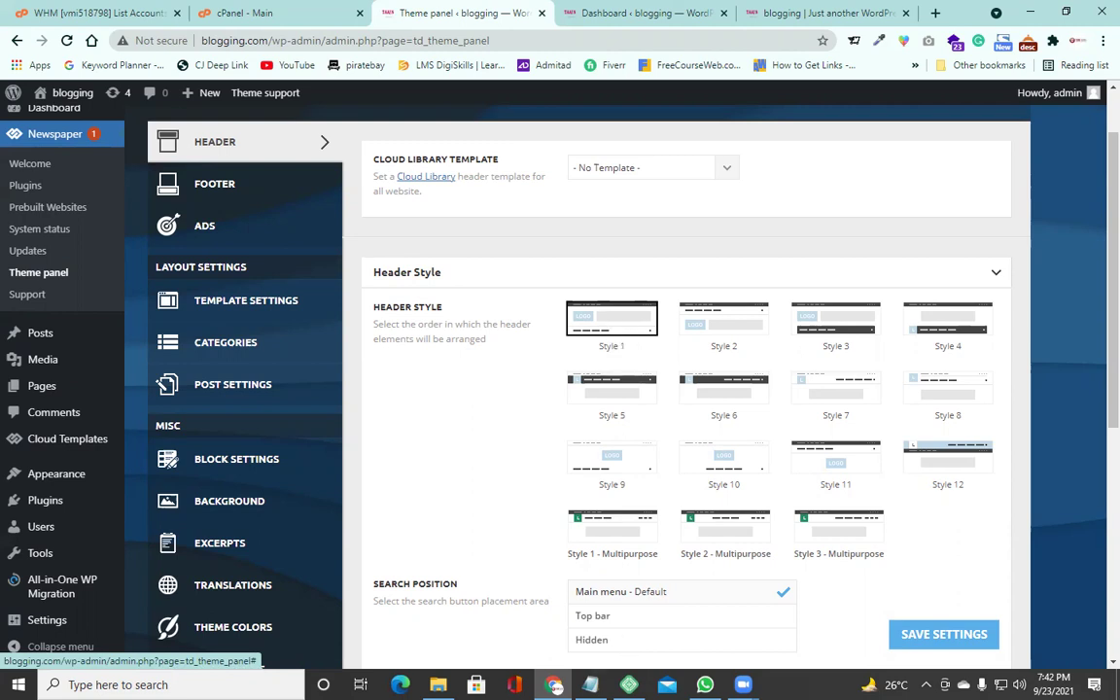
left_click(744, 685)
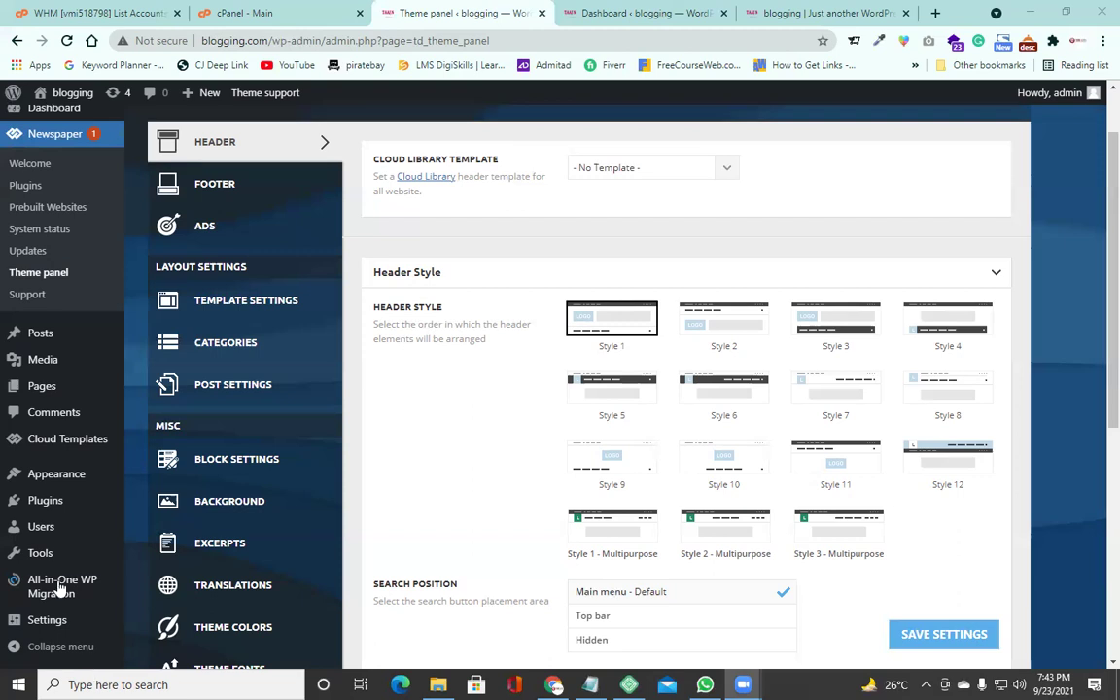
mouse_move(40, 552)
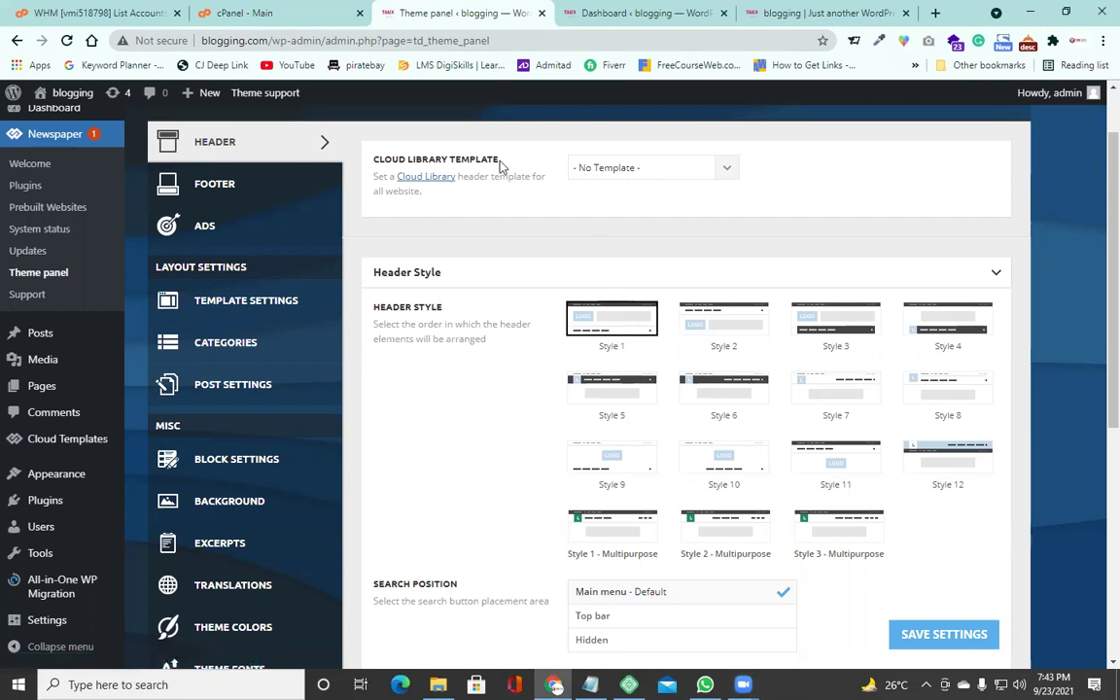
left_click_drag(428, 158, 476, 157)
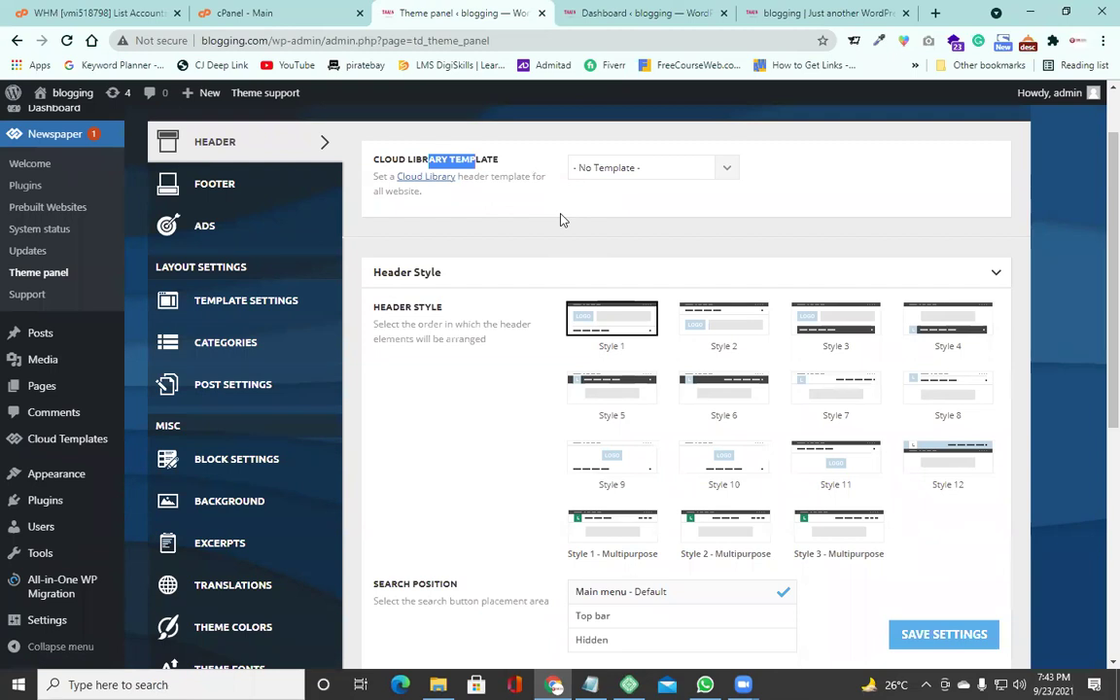
Open the list of all Cloud Templates in a separate browser tab and look through the Magazine PRO templates.
mouse_move(92, 440)
right_click(146, 444)
left_click(161, 457)
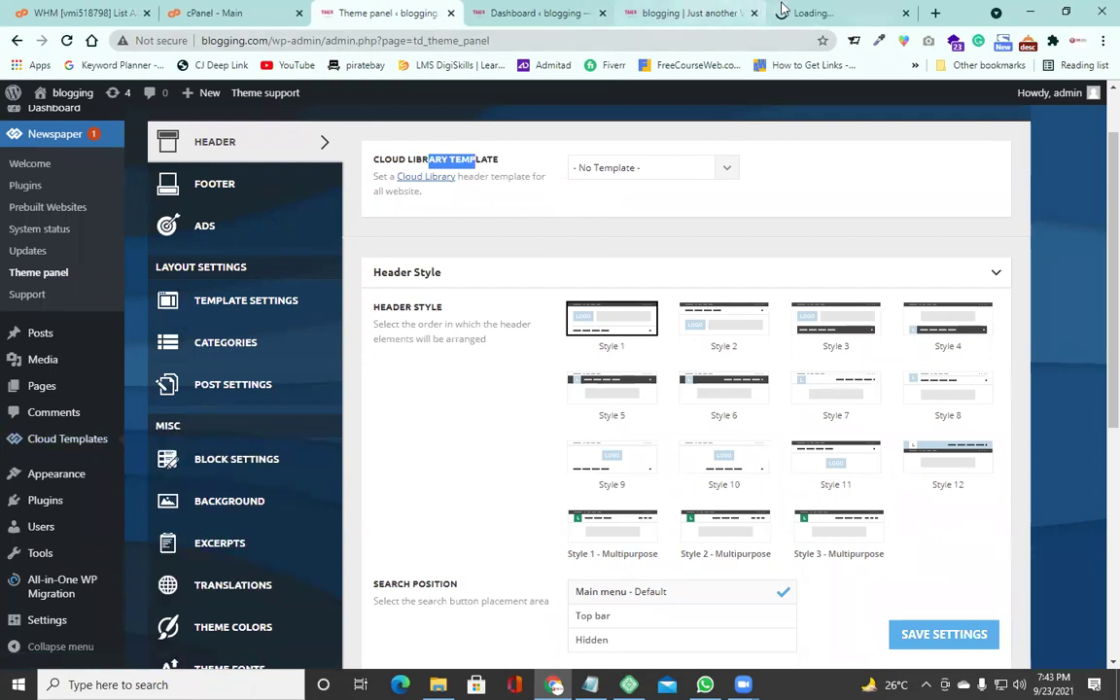
left_click(805, 11)
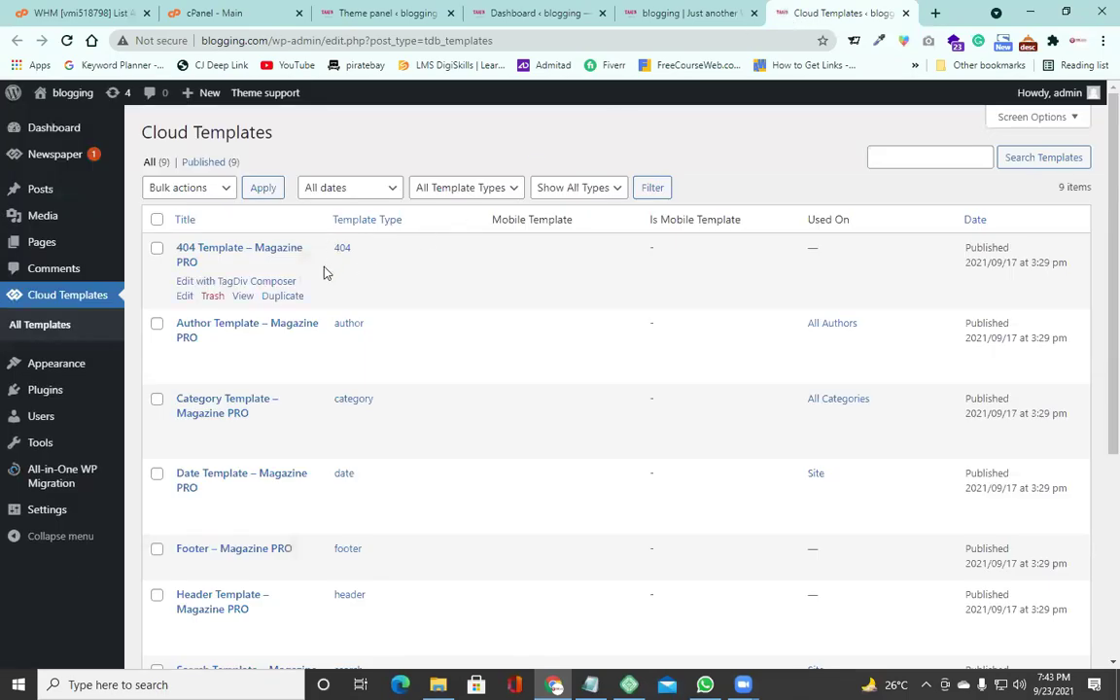
scroll(233, 321, "down", 3)
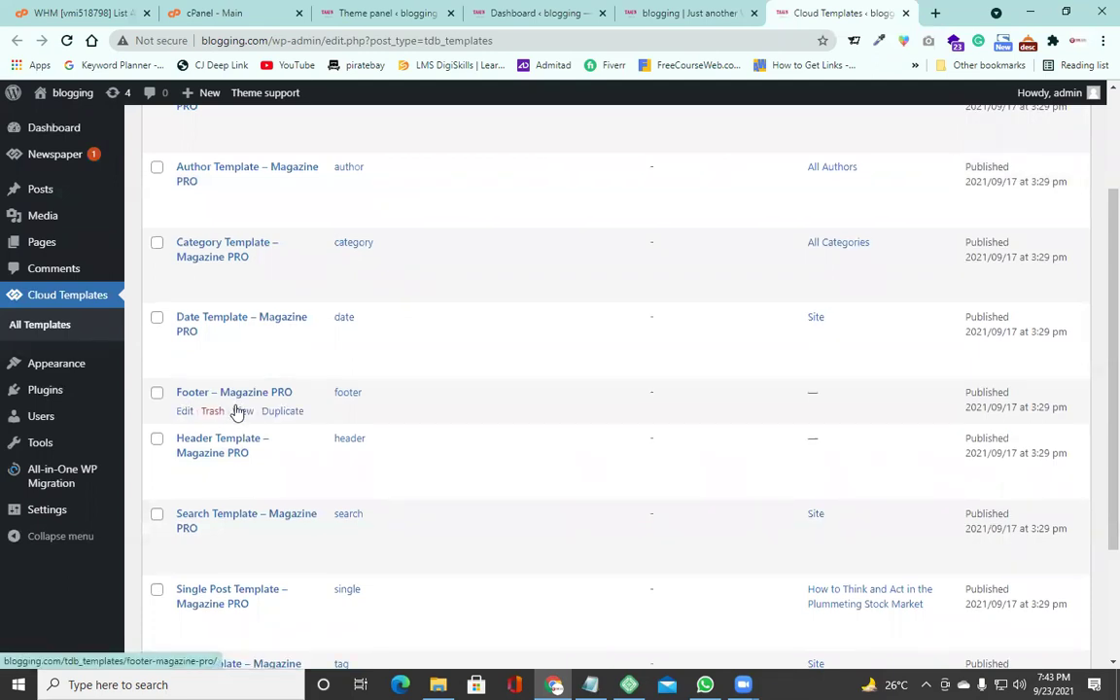
scroll(232, 407, "down", 1)
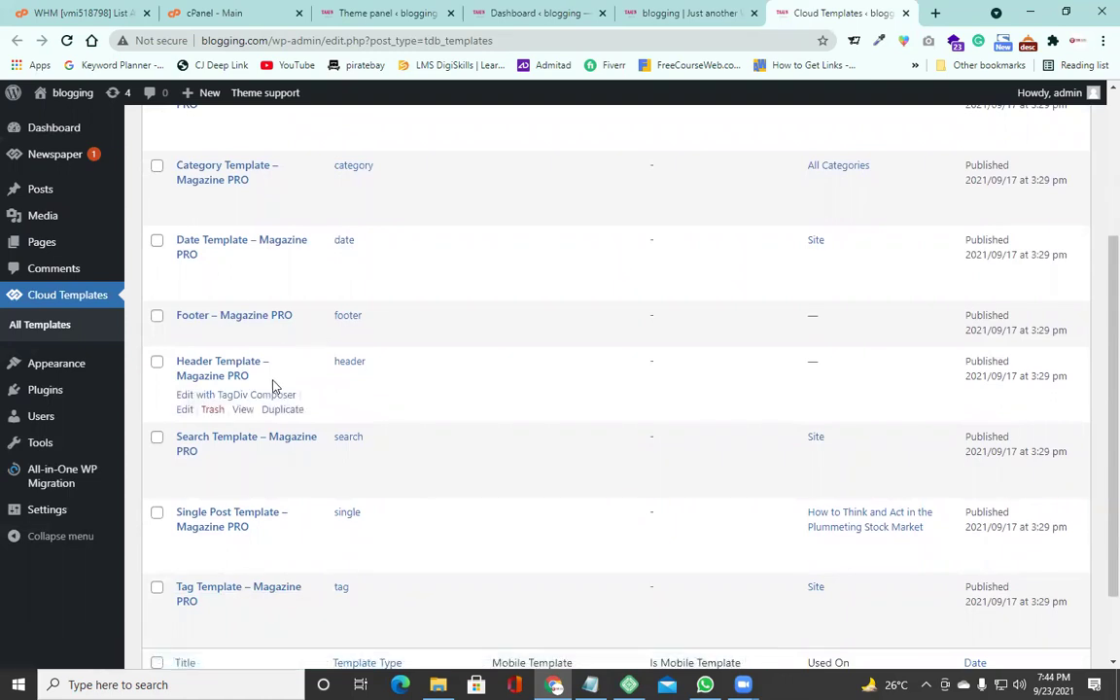
View the homepage's current header, then return to the theme panel and save the header settings.
left_click(547, 8)
left_click(624, 13)
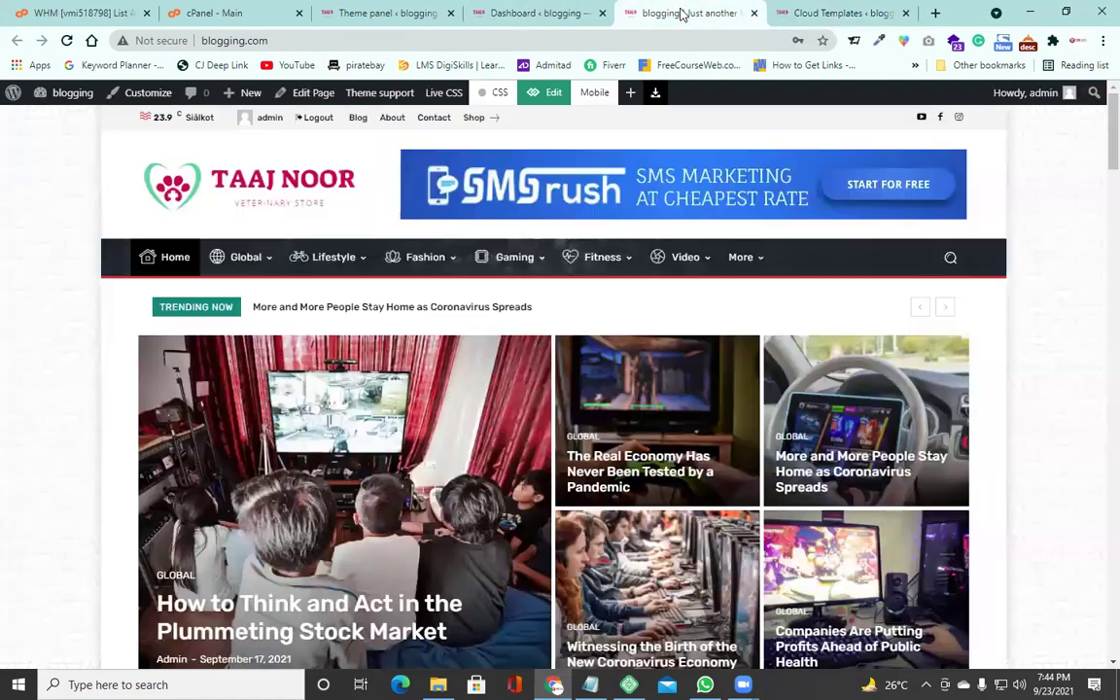
left_click(408, 20)
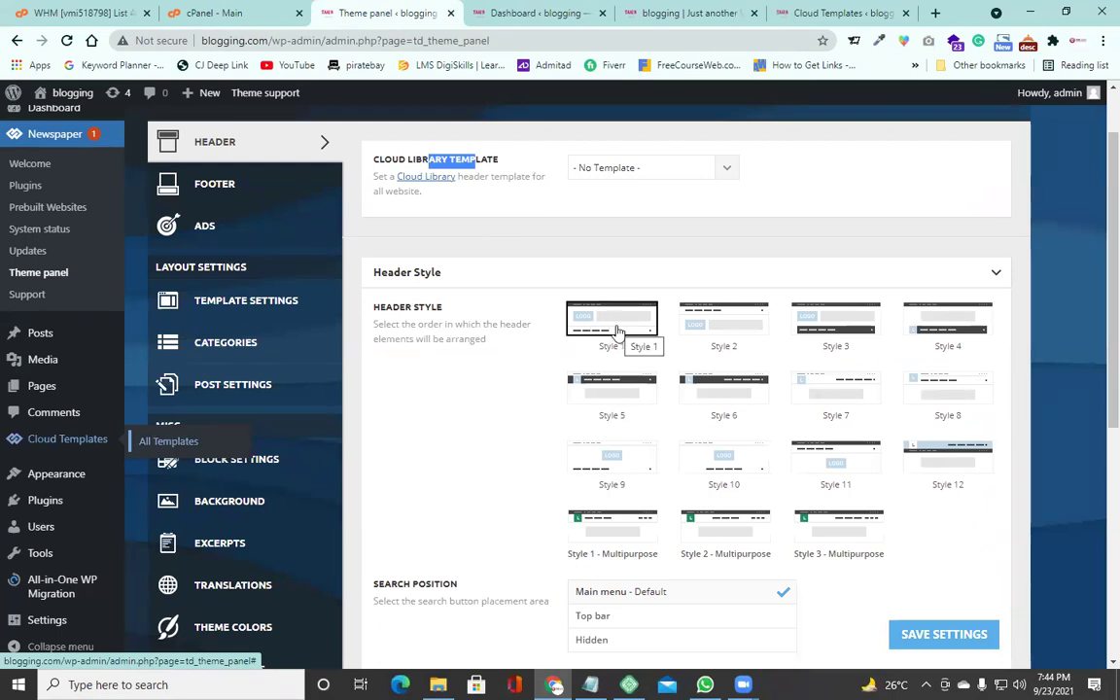
left_click(950, 637)
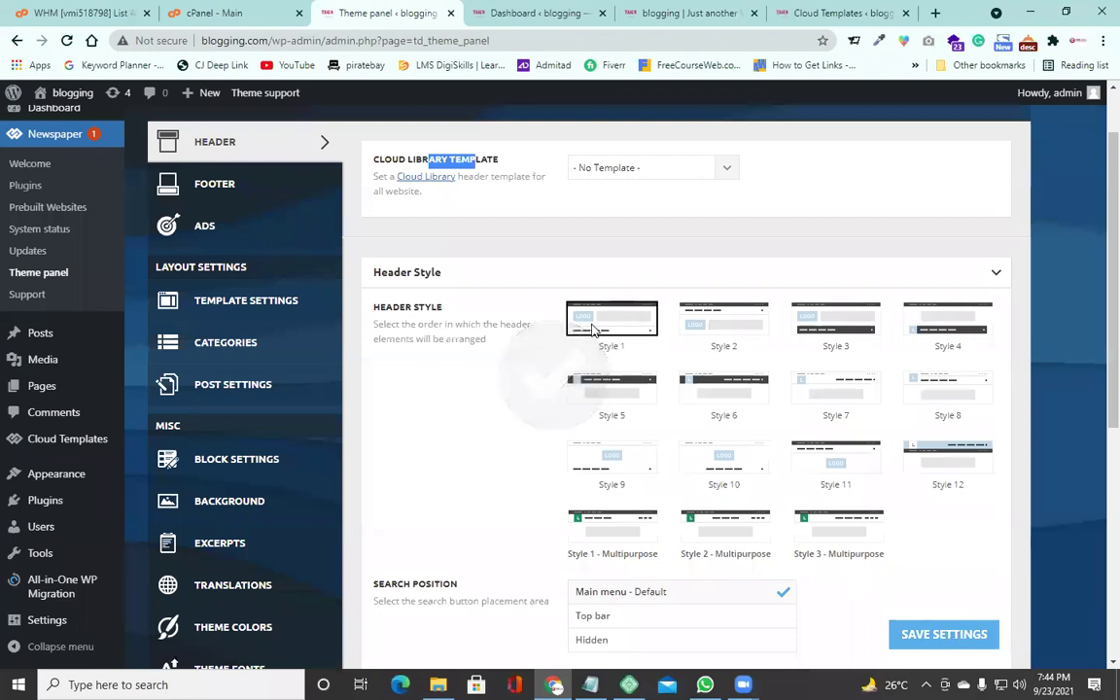
Reload the live homepage and check how its header looks without a cloud template.
left_click(540, 10)
left_click(662, 10)
left_click(66, 44)
mouse_move(97, 101)
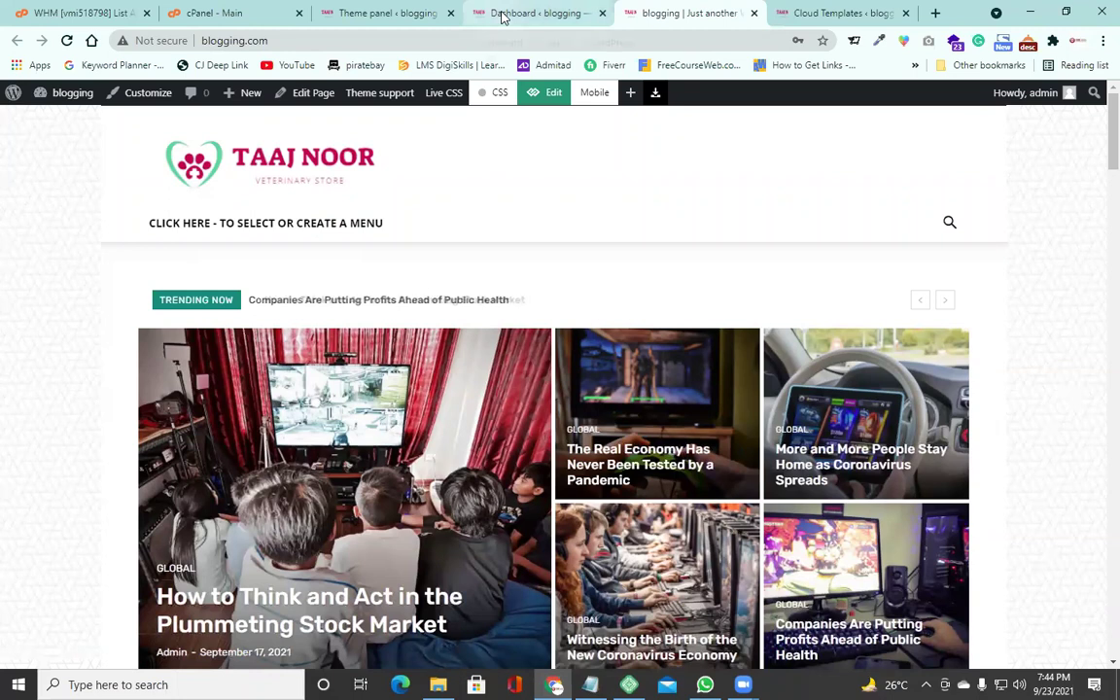
Return to the theme panel and examine the header options, from header style and search position down to the iOS bookmarklet.
left_click(362, 15)
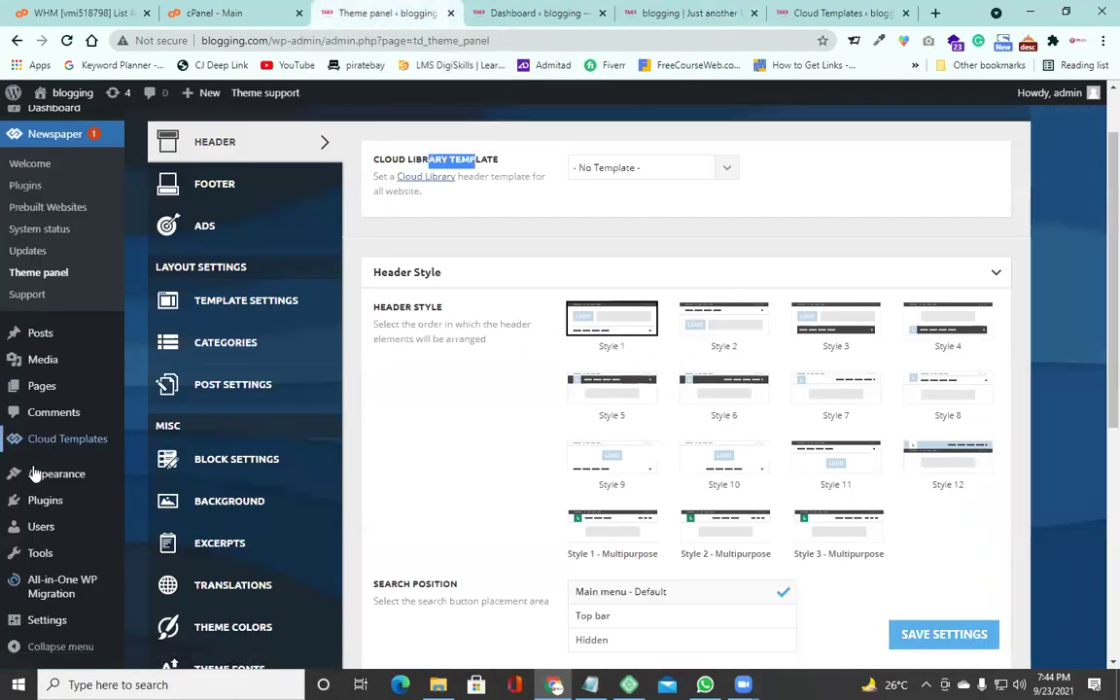
mouse_move(50, 486)
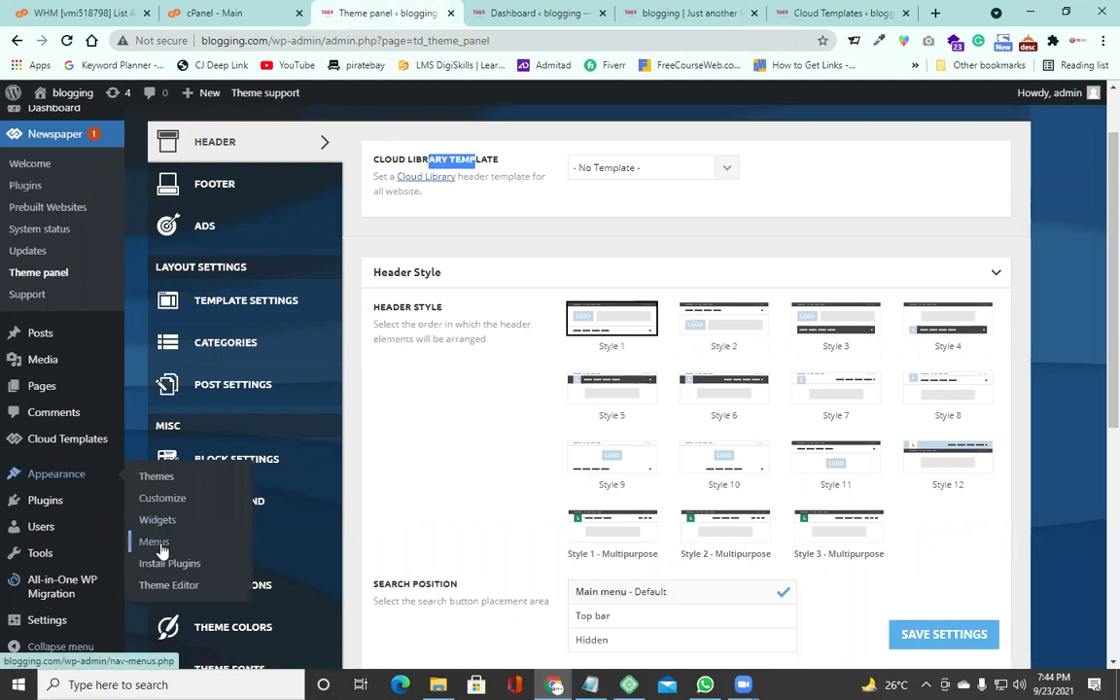
scroll(457, 439, "down", 3)
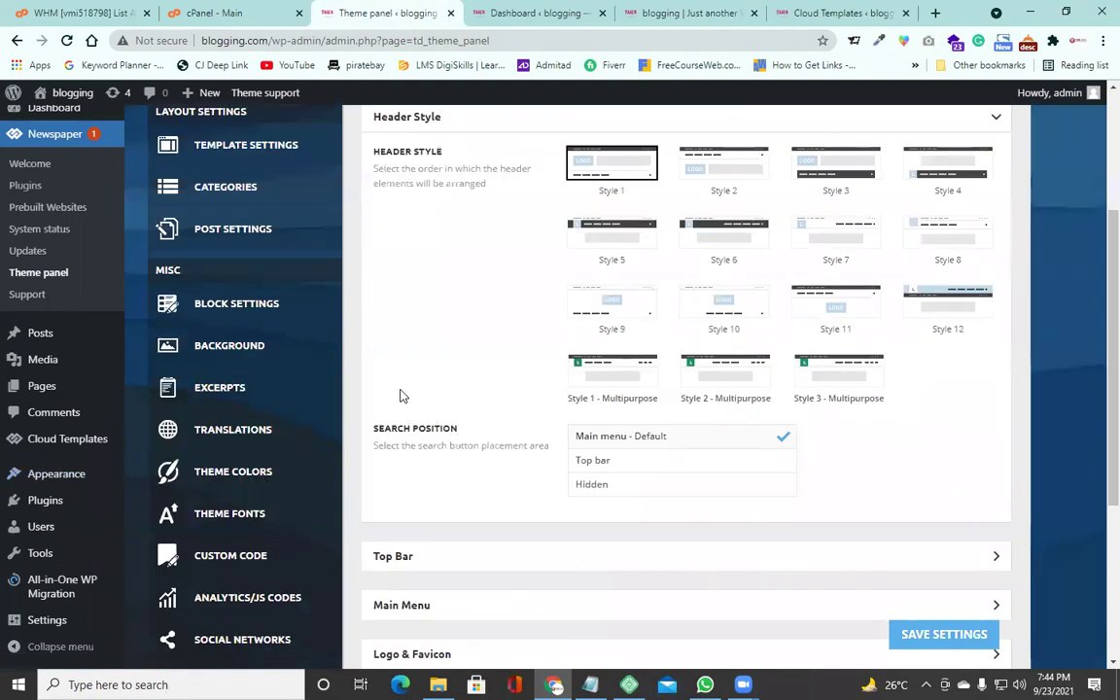
scroll(401, 395, "down", 1)
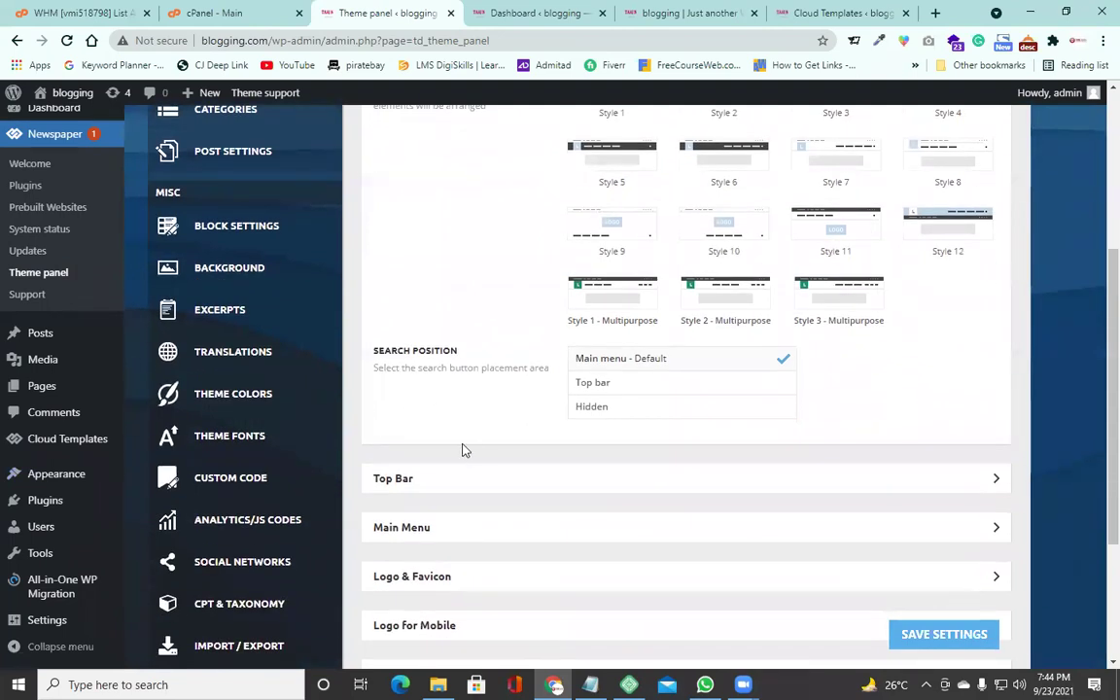
scroll(460, 420, "down", 1)
scroll(455, 415, "up", 2)
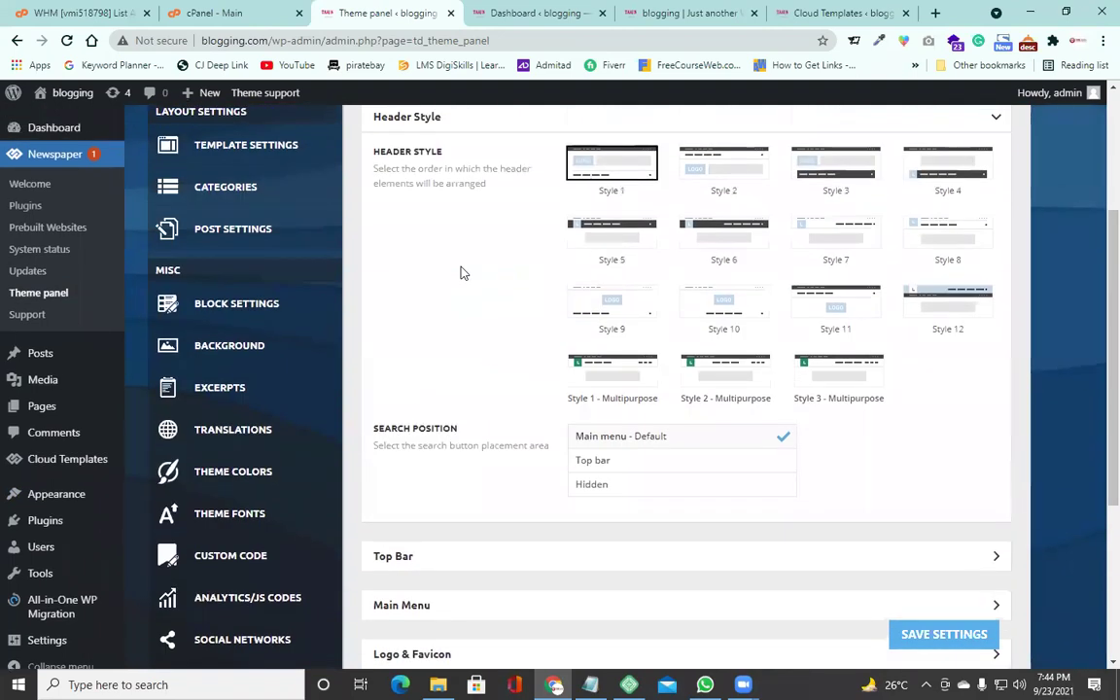
scroll(479, 286, "down", 3)
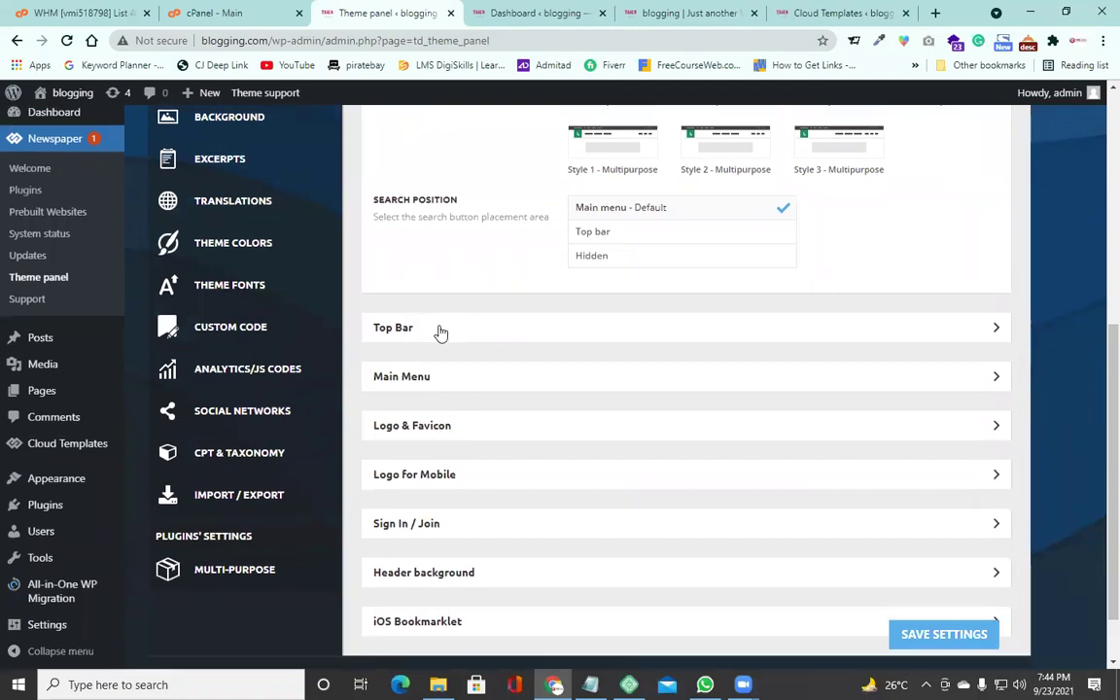
scroll(443, 335, "up", 6)
Switch the header's Cloud Library template to Header Template - Magazine PRO and back to No Template to compare the available options.
left_click(724, 251)
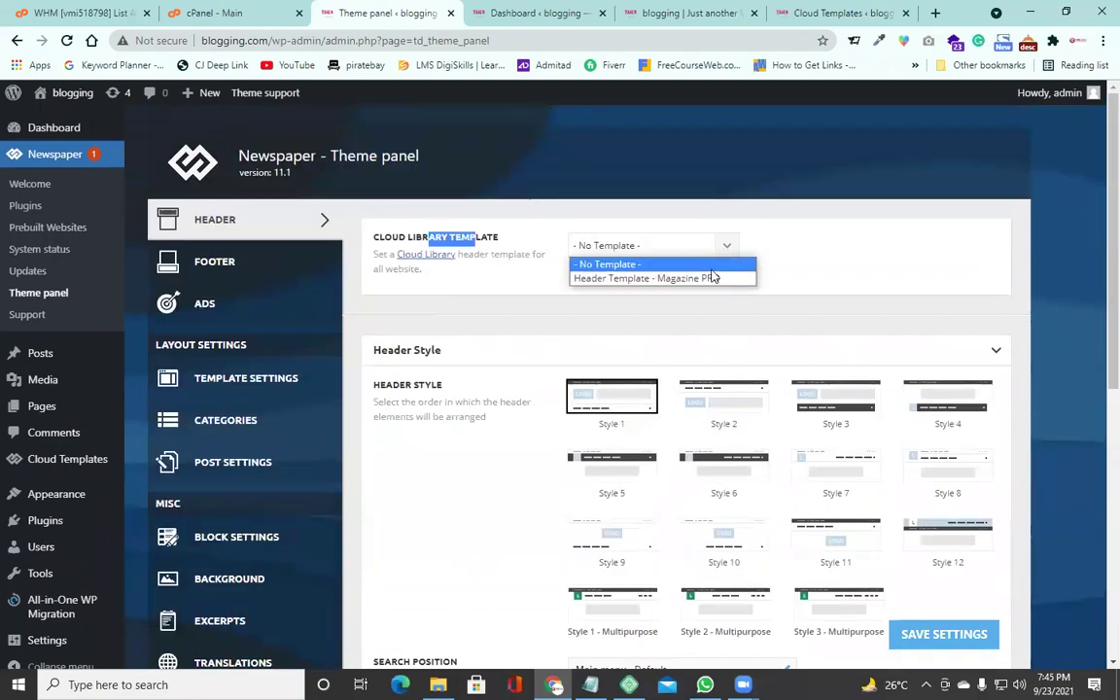
left_click(707, 279)
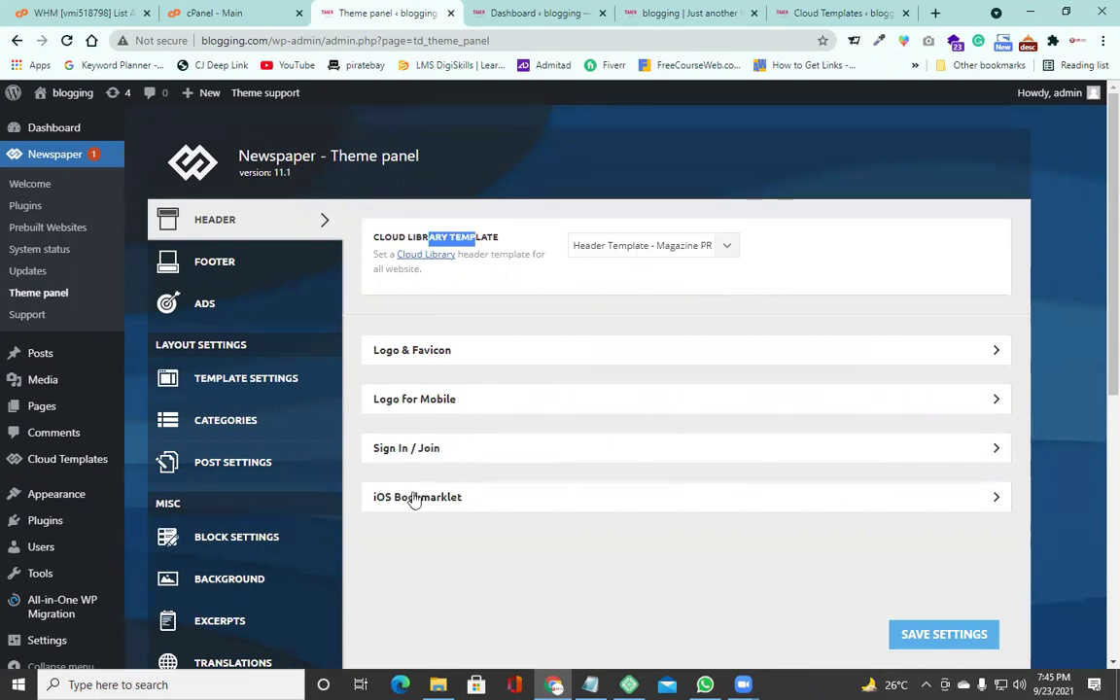
left_click(724, 250)
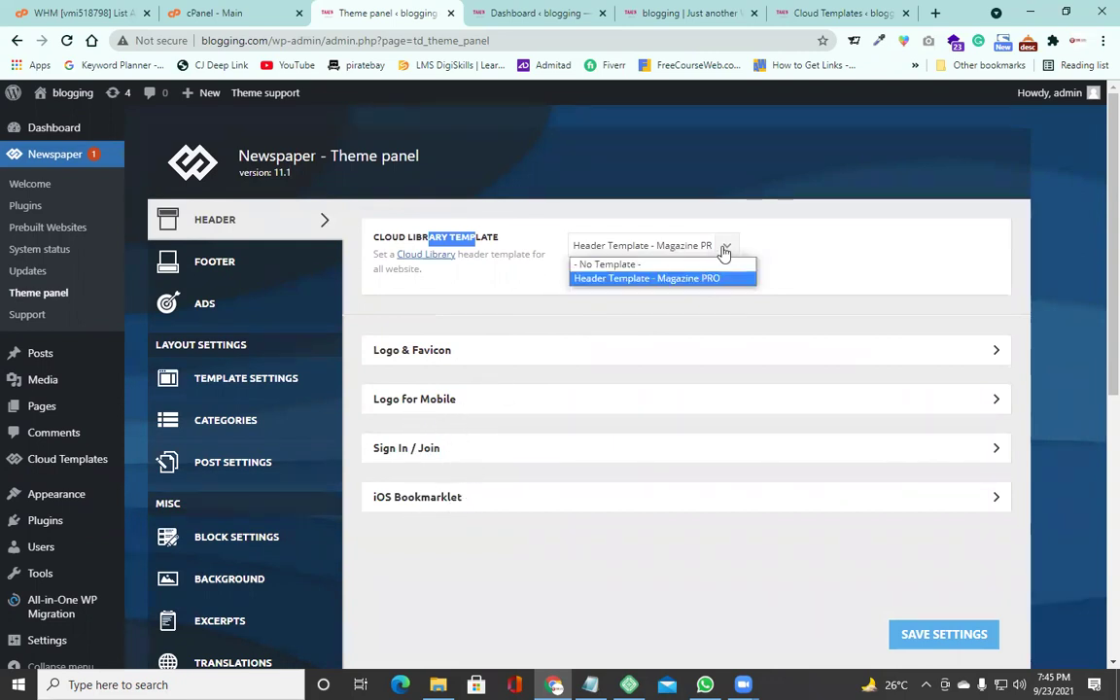
left_click(666, 265)
scroll(613, 313, "down", 2)
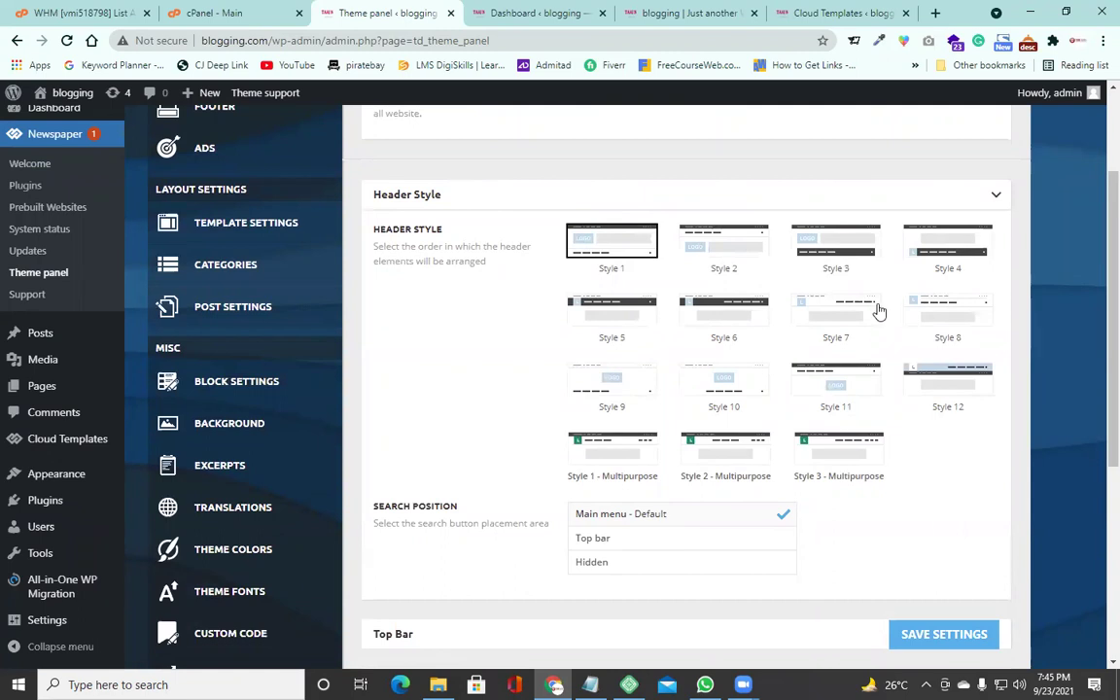
Expand the Top Bar settings section below the header style and search position options.
scroll(838, 303, "down", 1)
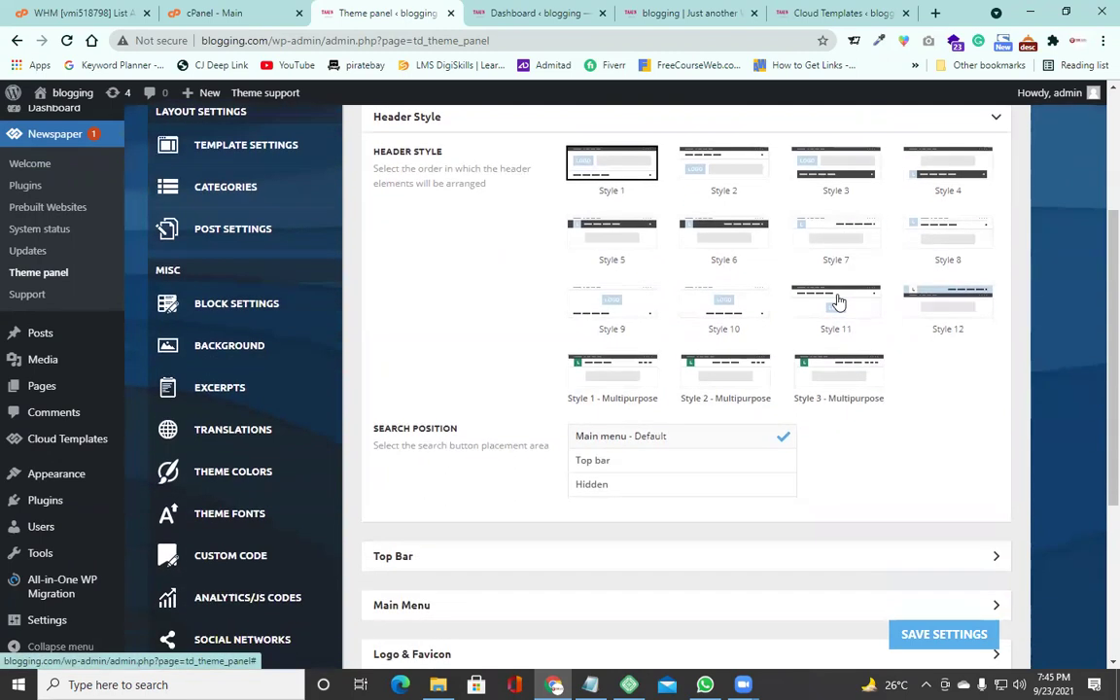
scroll(834, 302, "down", 4)
left_click(794, 258)
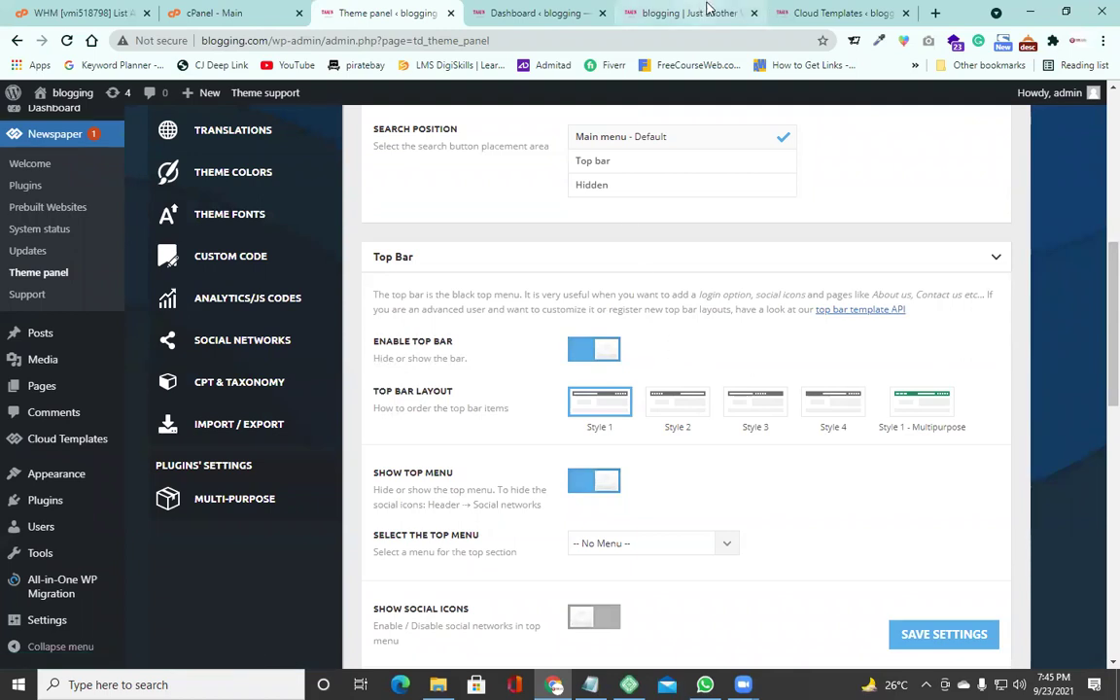
Check the logged-in homepage, and open the live site from the theme panel in a separate incognito window.
left_click(807, 12)
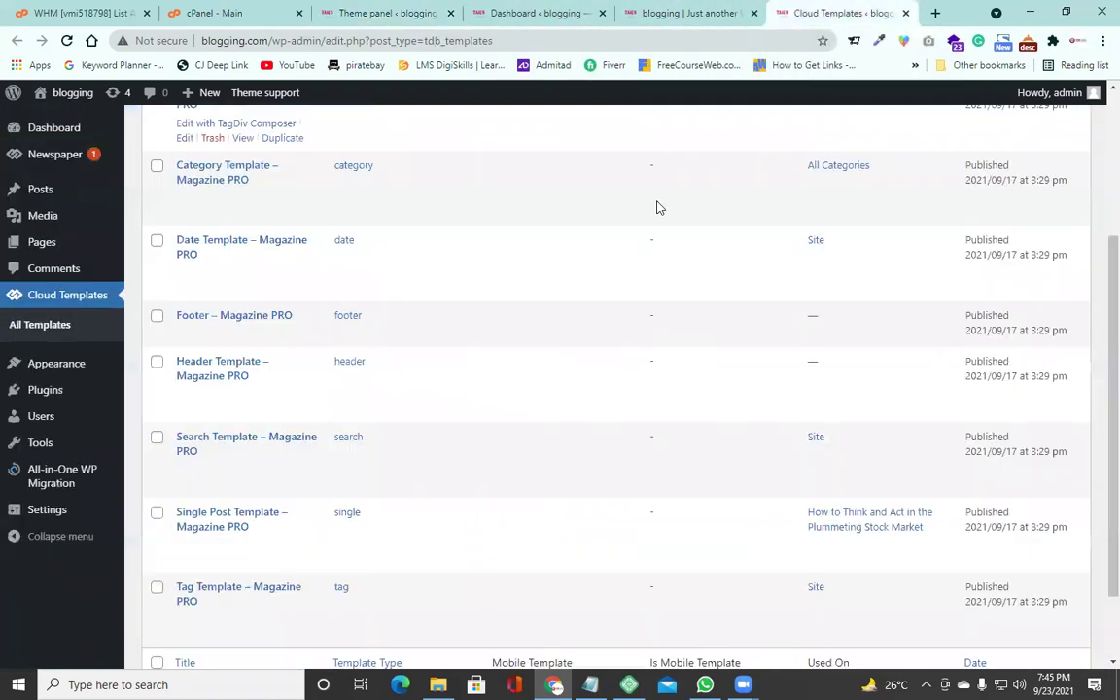
left_click(656, 16)
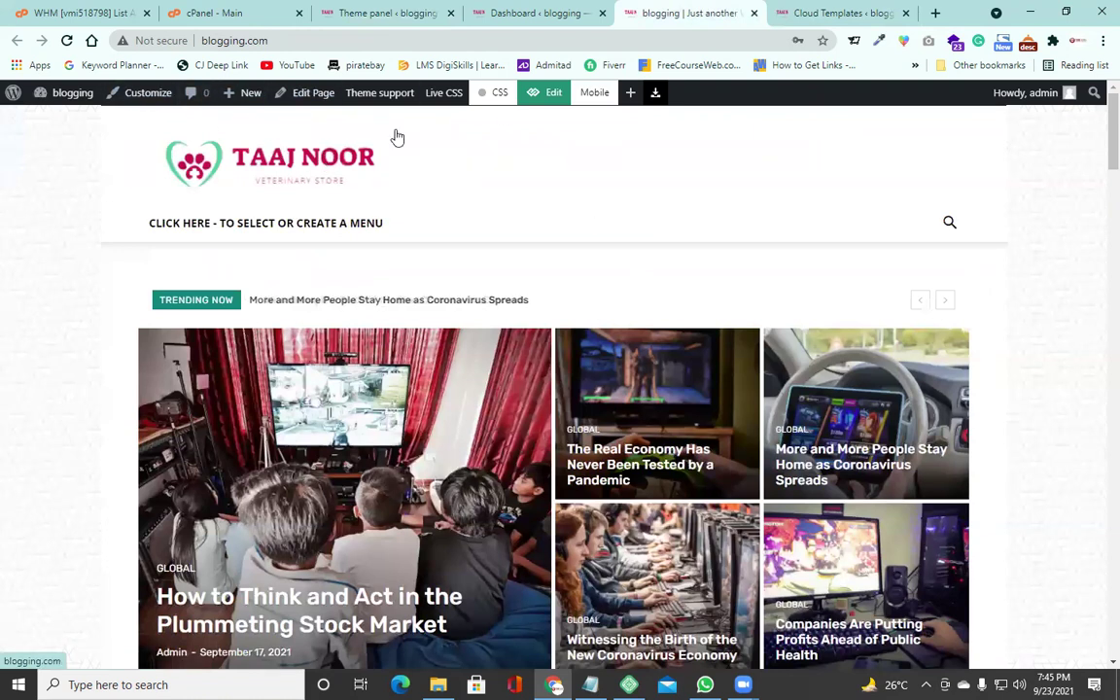
left_click(383, 12)
mouse_move(58, 93)
right_click(47, 121)
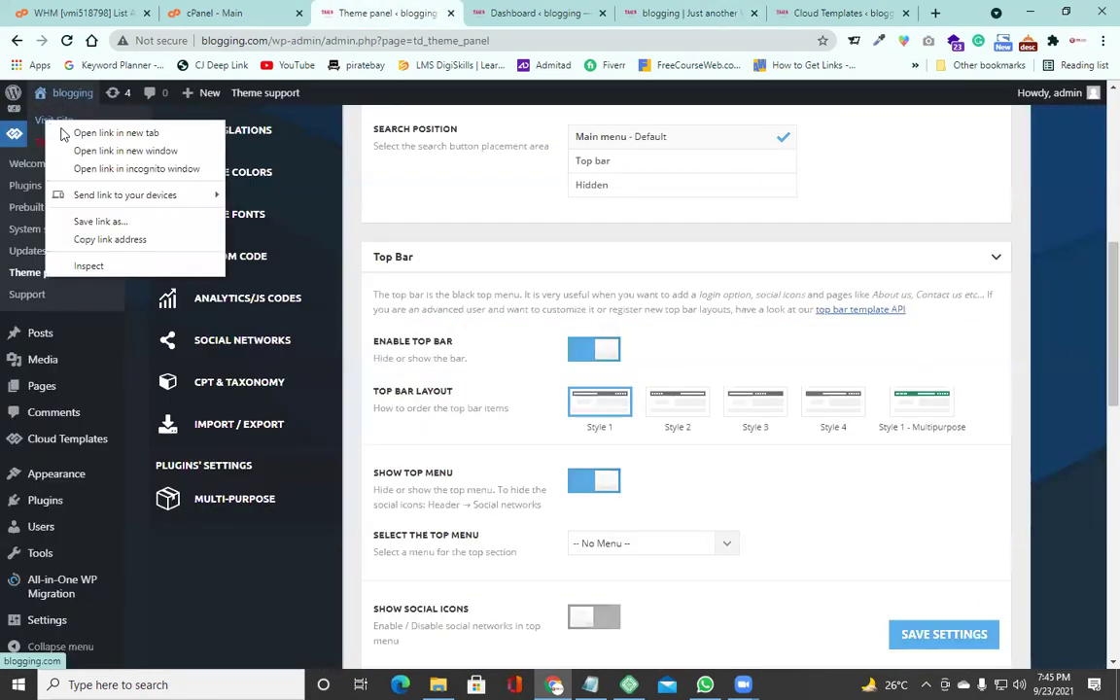
left_click(112, 169)
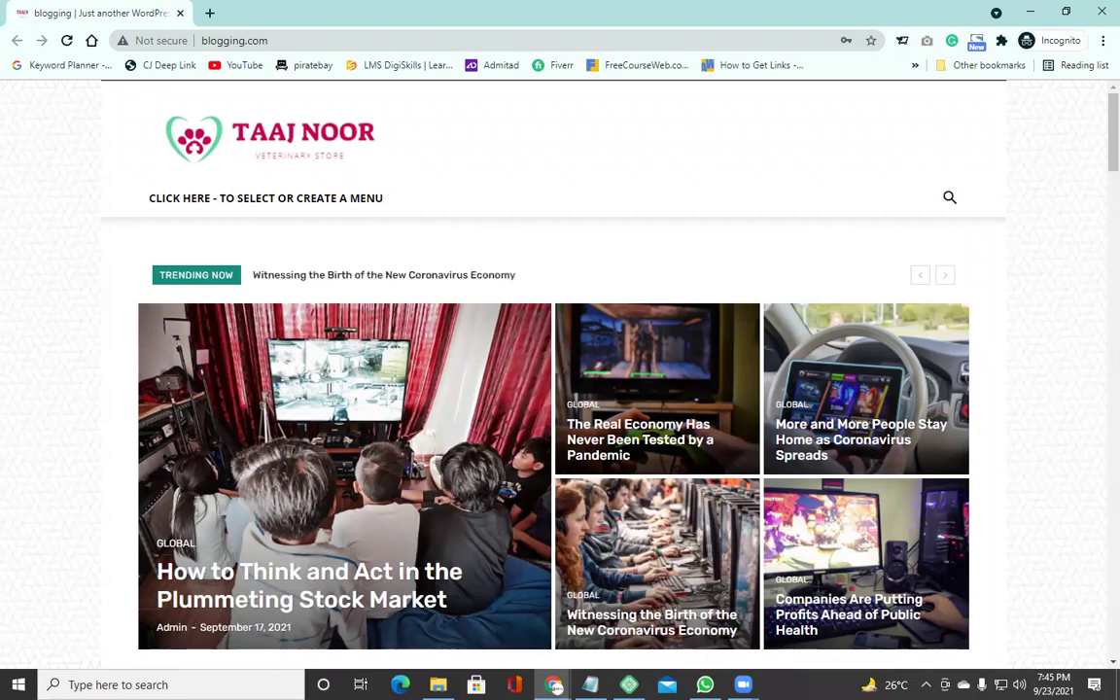
Return to the theme panel and examine the header style layouts, the search position choices and the top bar layout options.
key("alt+Tab")
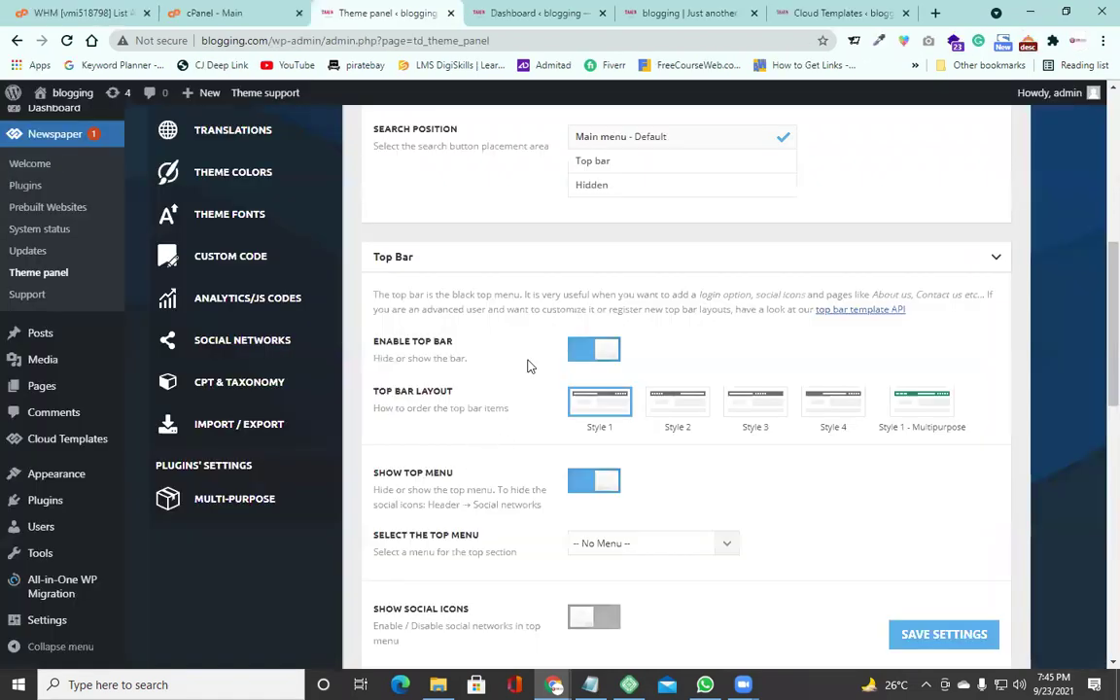
scroll(617, 270, "up", 3)
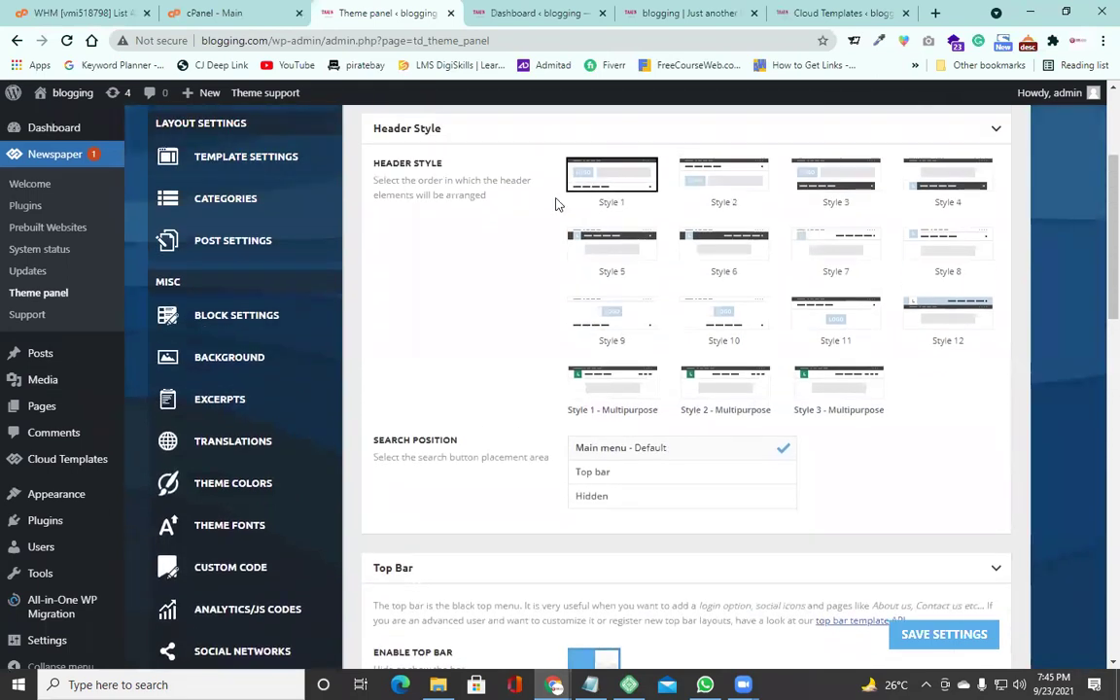
scroll(556, 205, "up", 1)
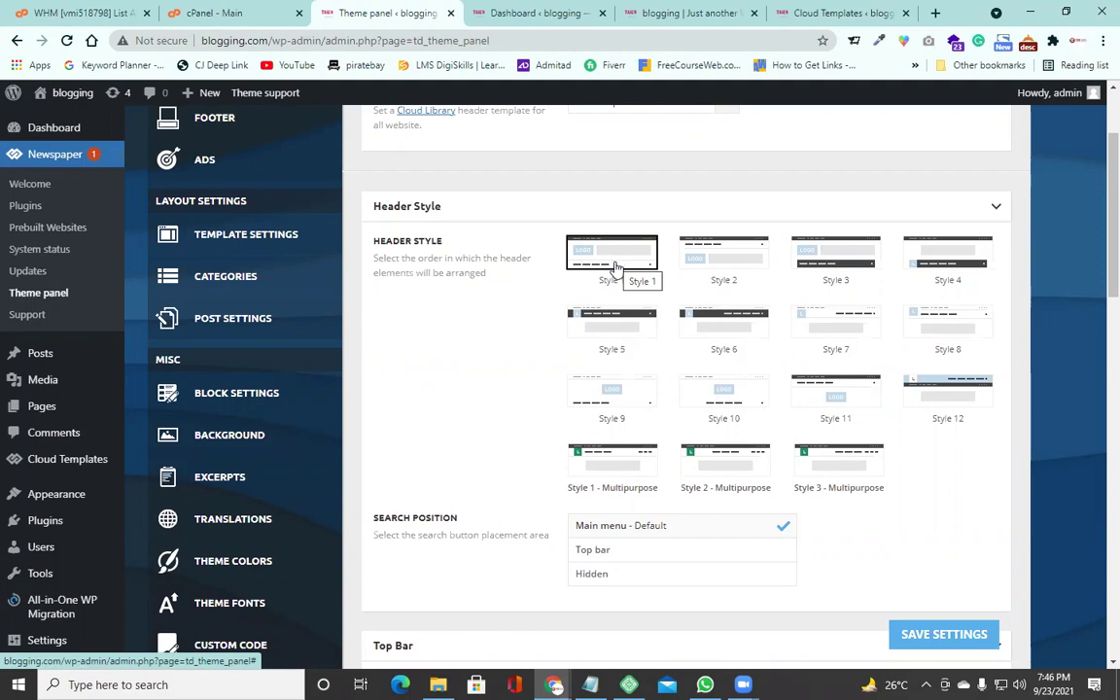
scroll(527, 322, "down", 1)
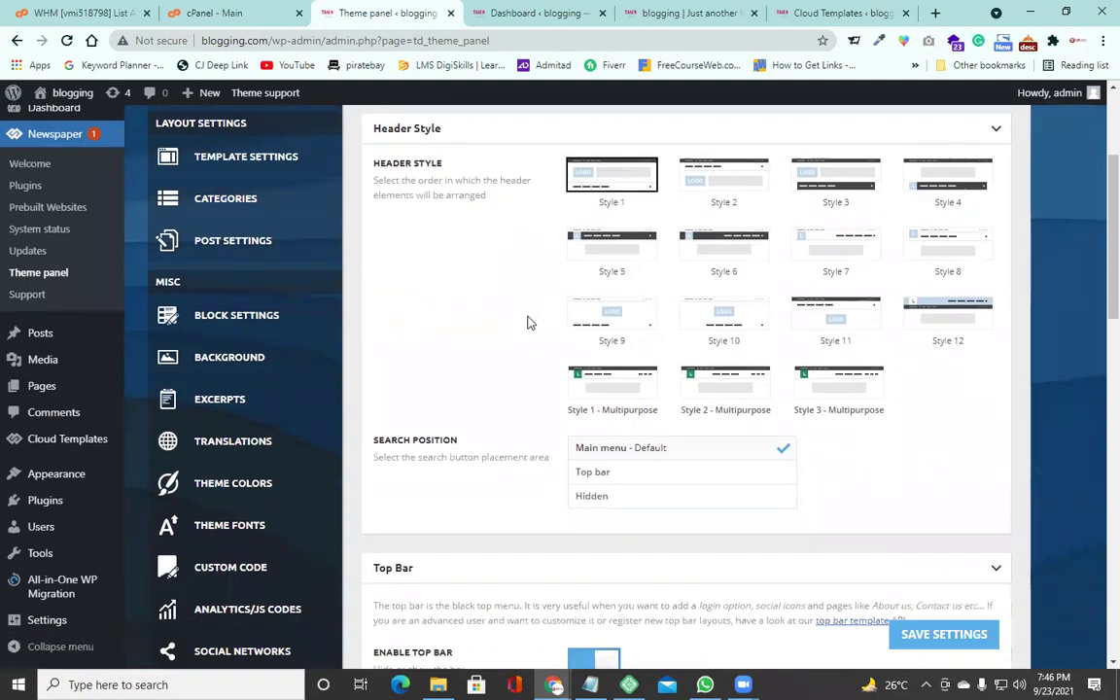
scroll(529, 311, "down", 1)
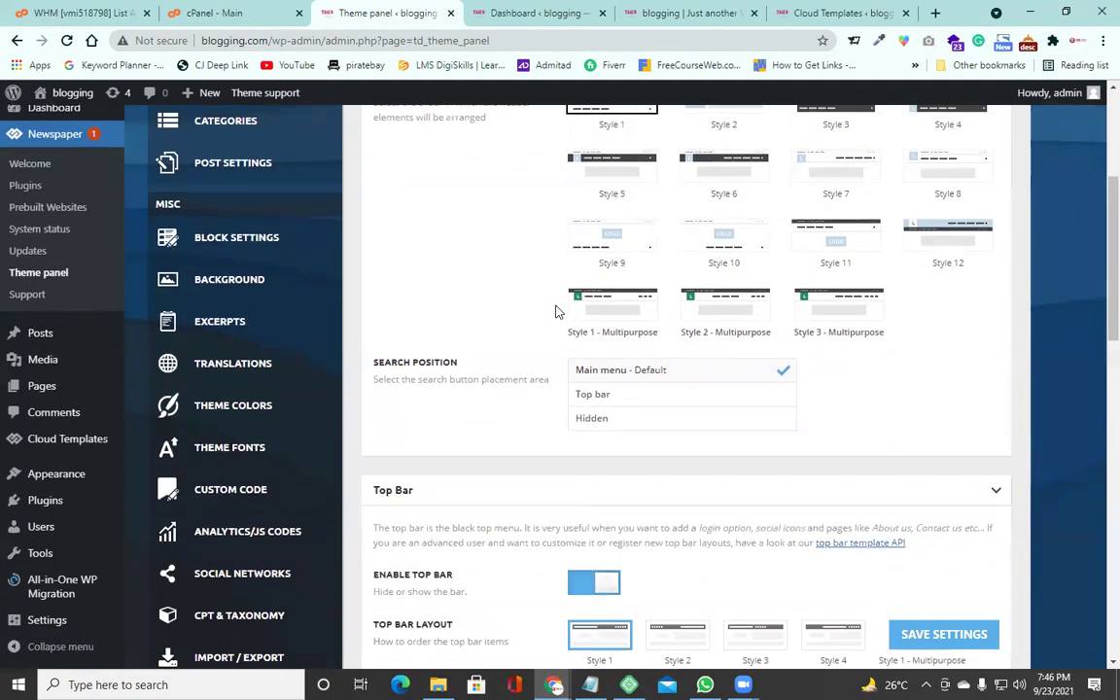
scroll(525, 272, "down", 3)
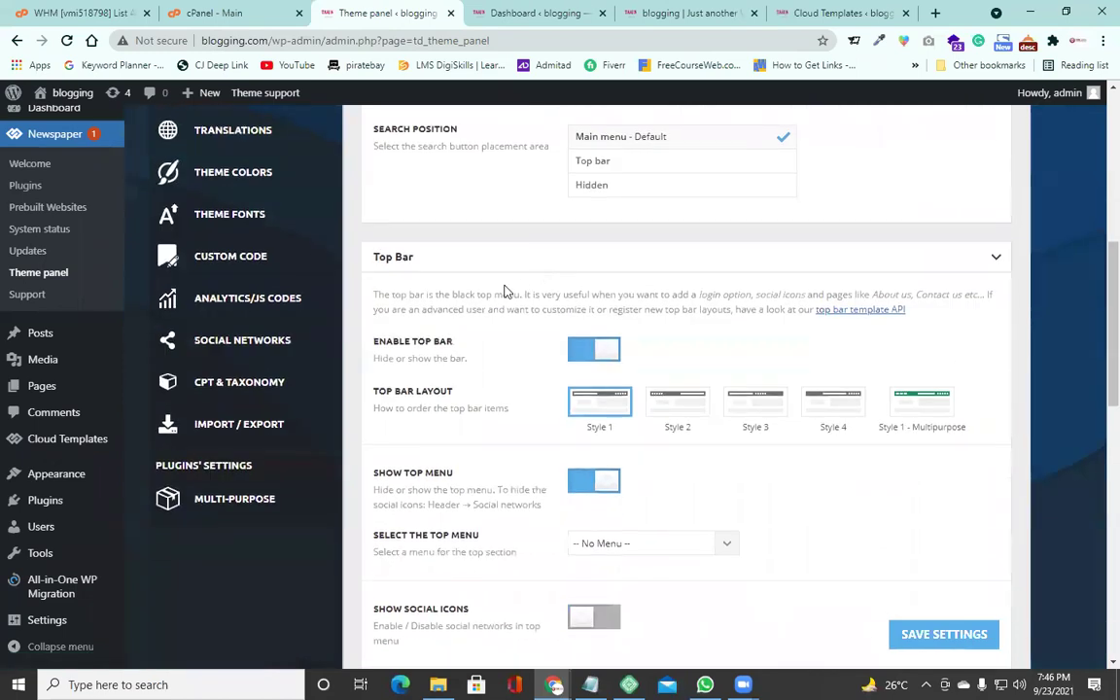
scroll(502, 275, "up", 4)
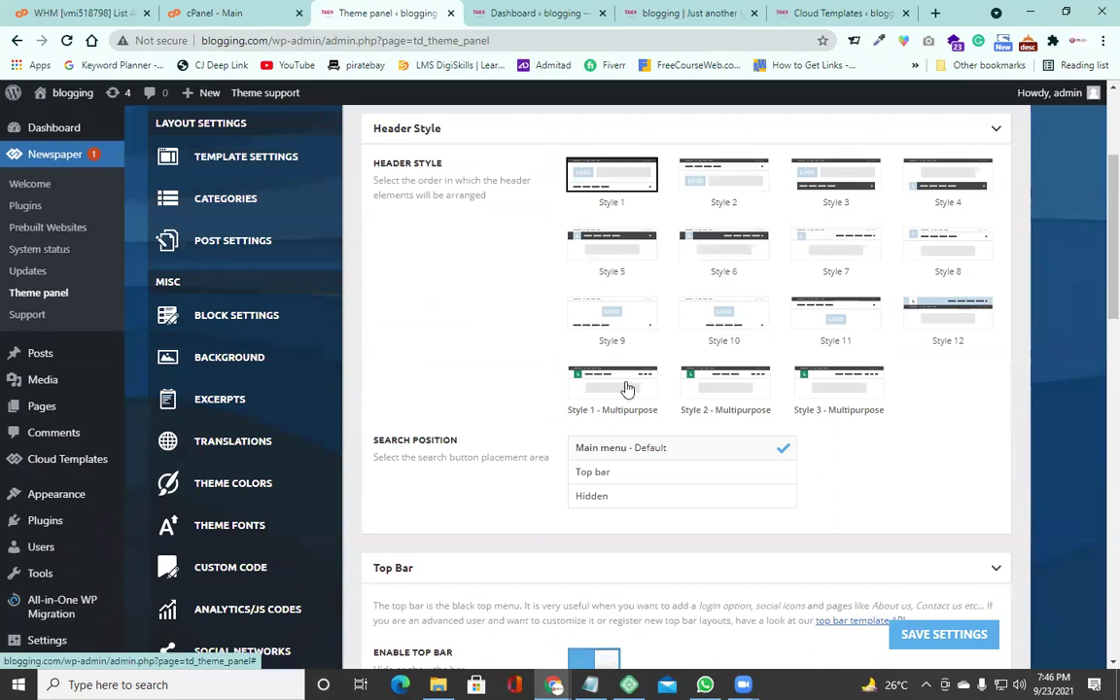
scroll(438, 318, "down", 2)
left_click_drag(425, 287, 442, 284)
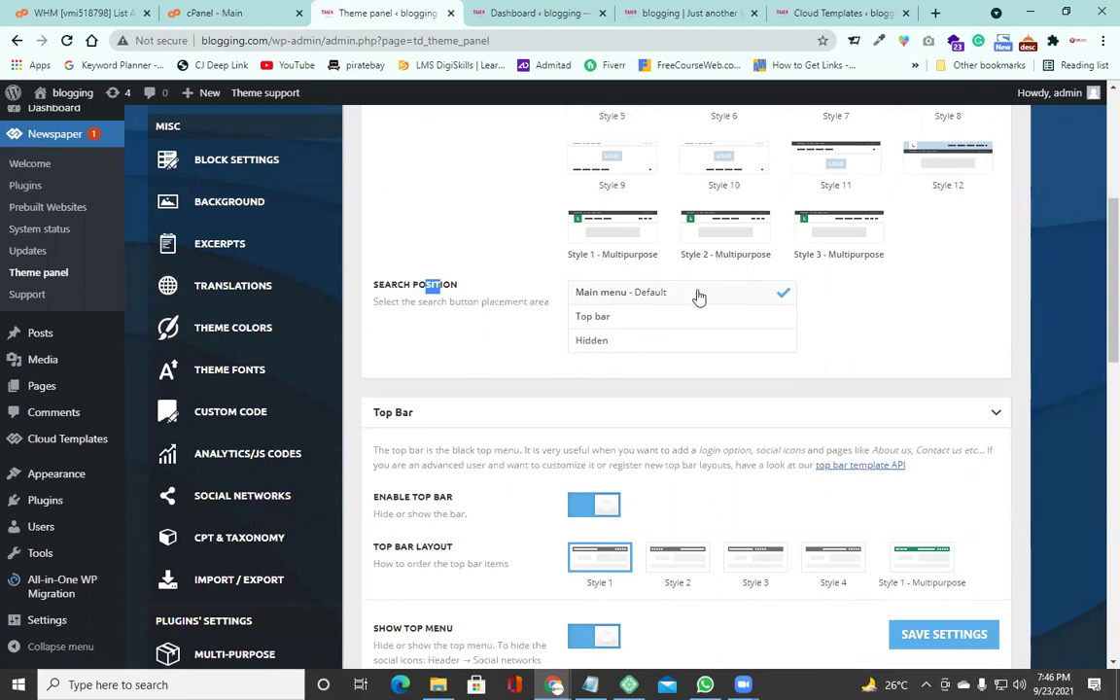
scroll(695, 295, "down", 1)
scroll(644, 308, "down", 2)
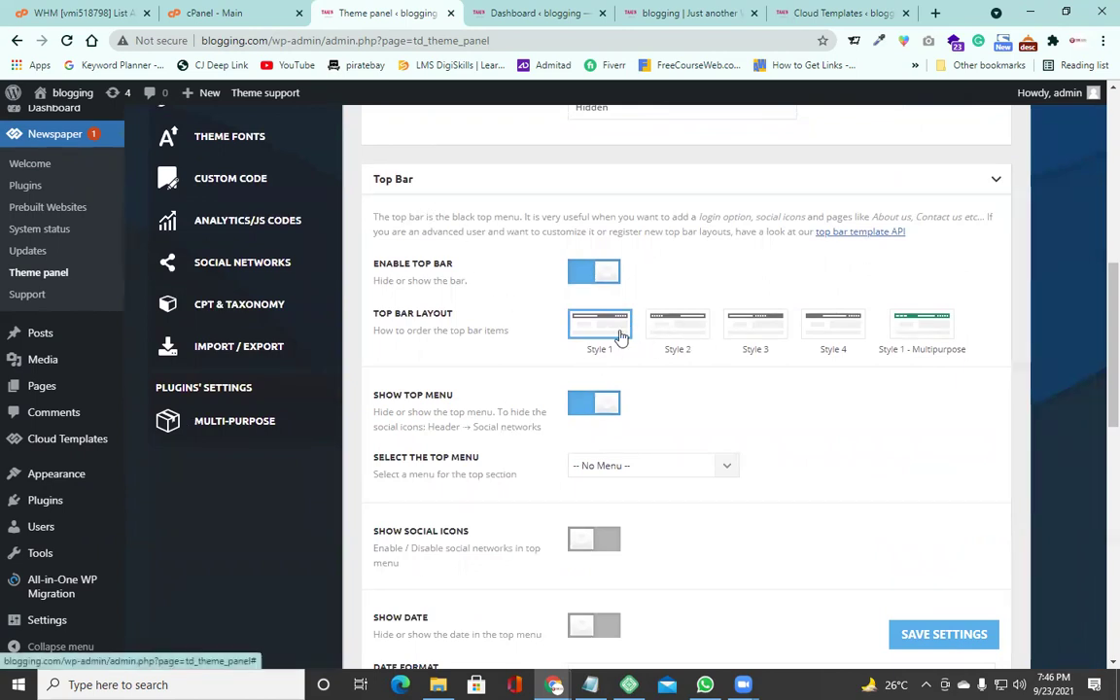
Select td-demo-custom-menu as the top menu in the Top Bar settings and save the settings.
scroll(620, 336, "down", 1)
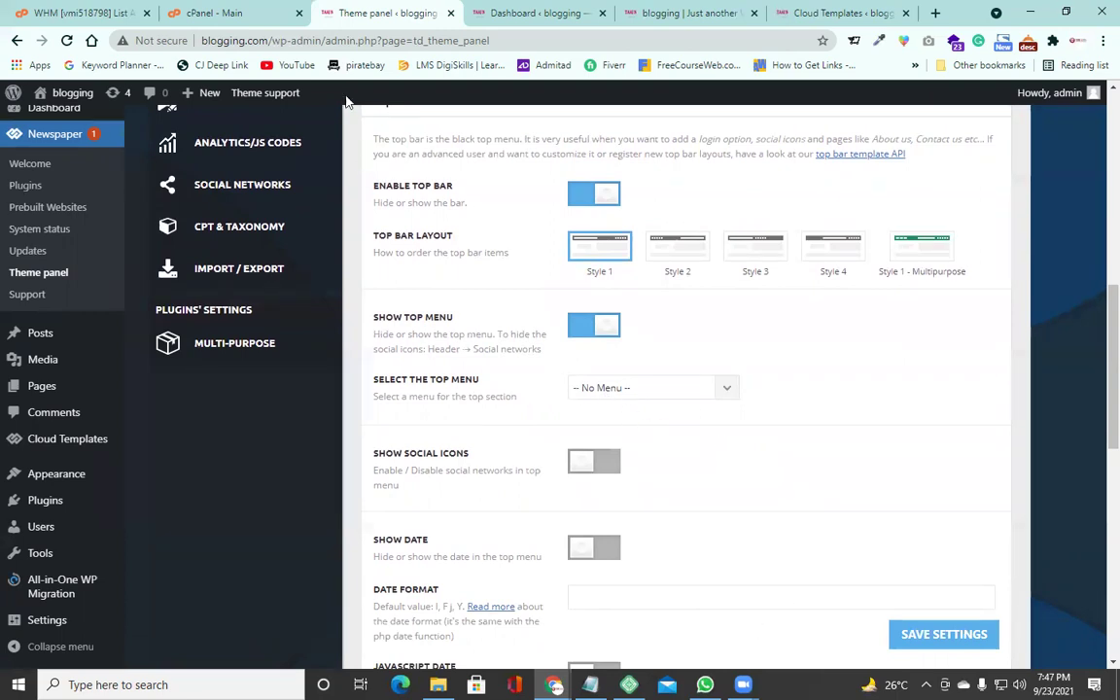
left_click(653, 388)
key("Up")
key("Up")
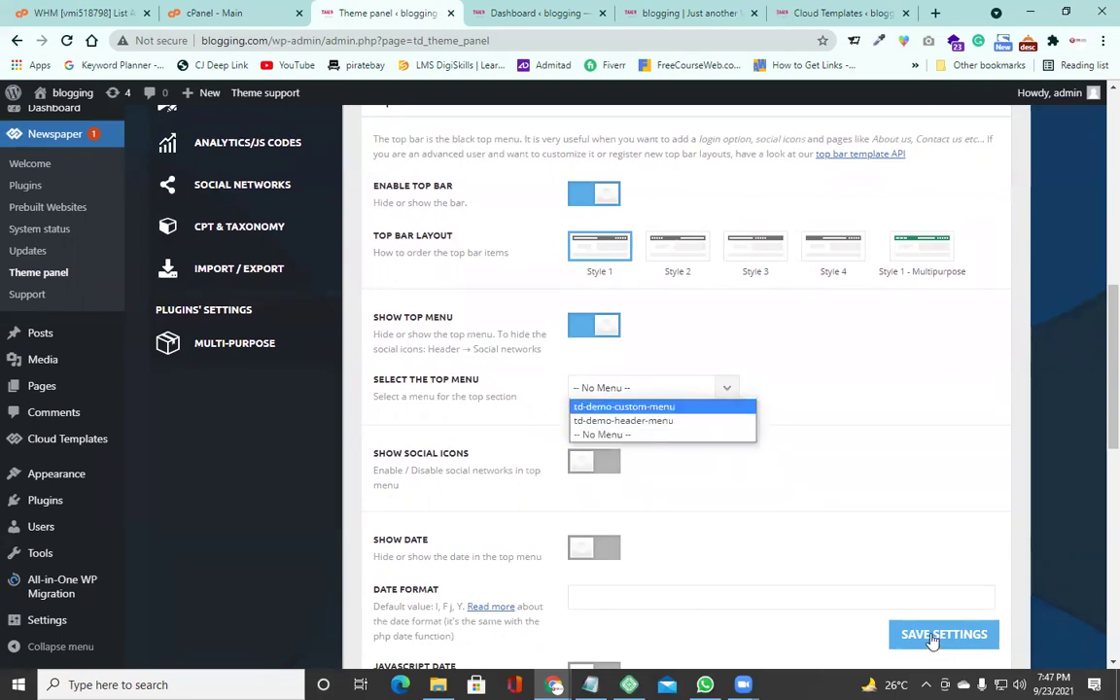
key("Down")
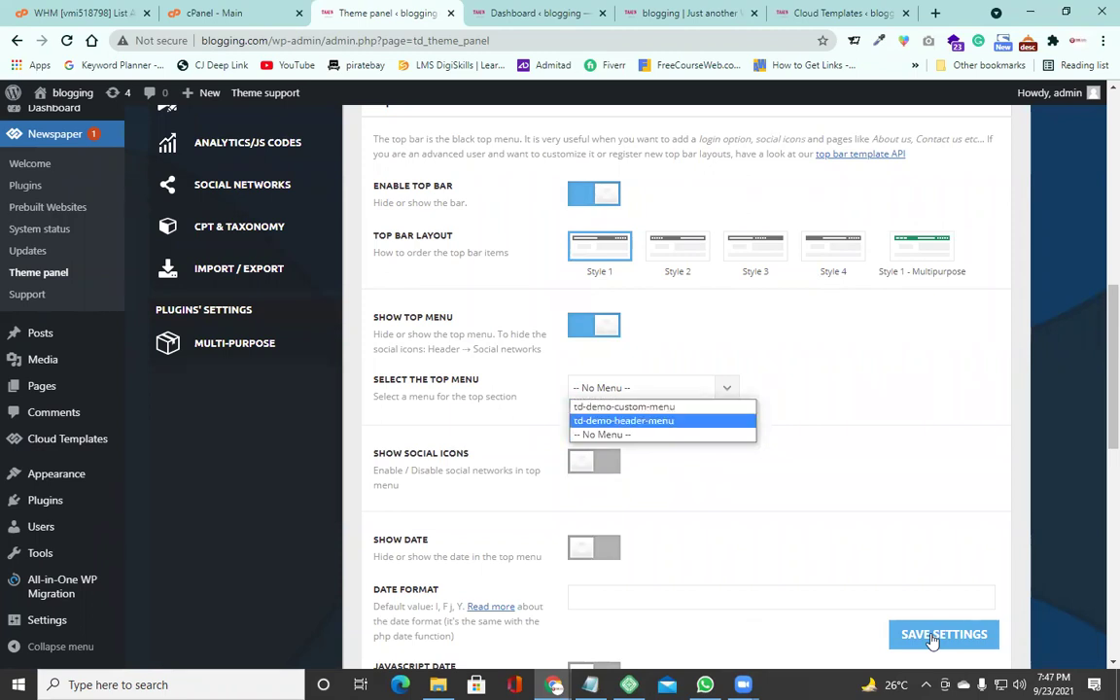
key("Up")
key("Return")
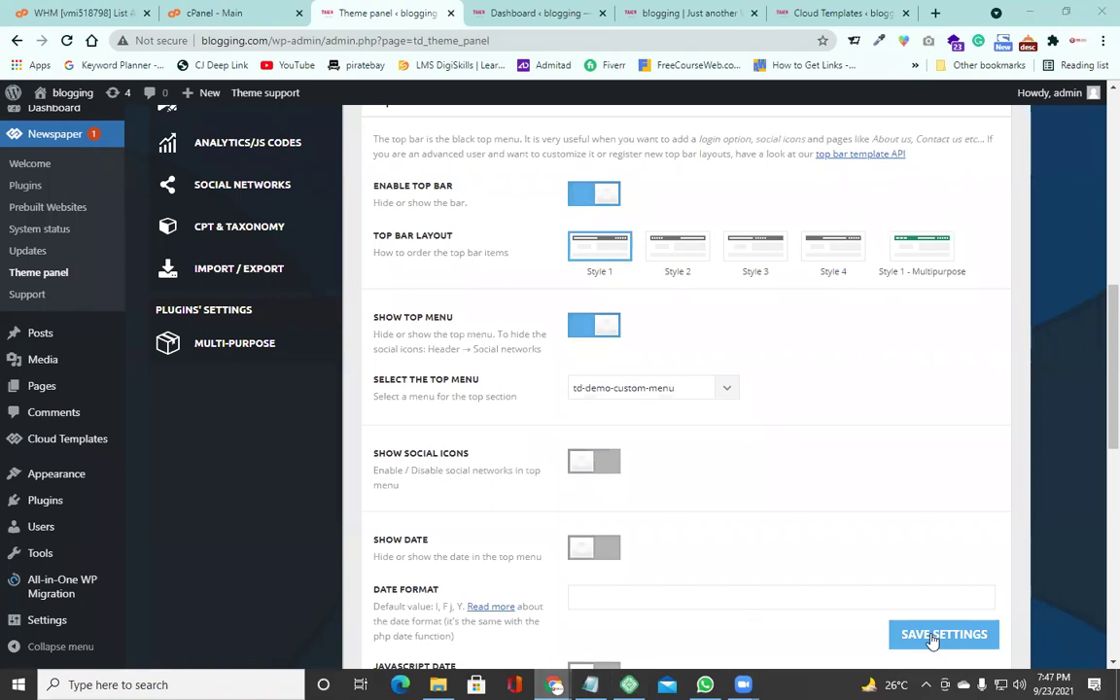
key("super+5")
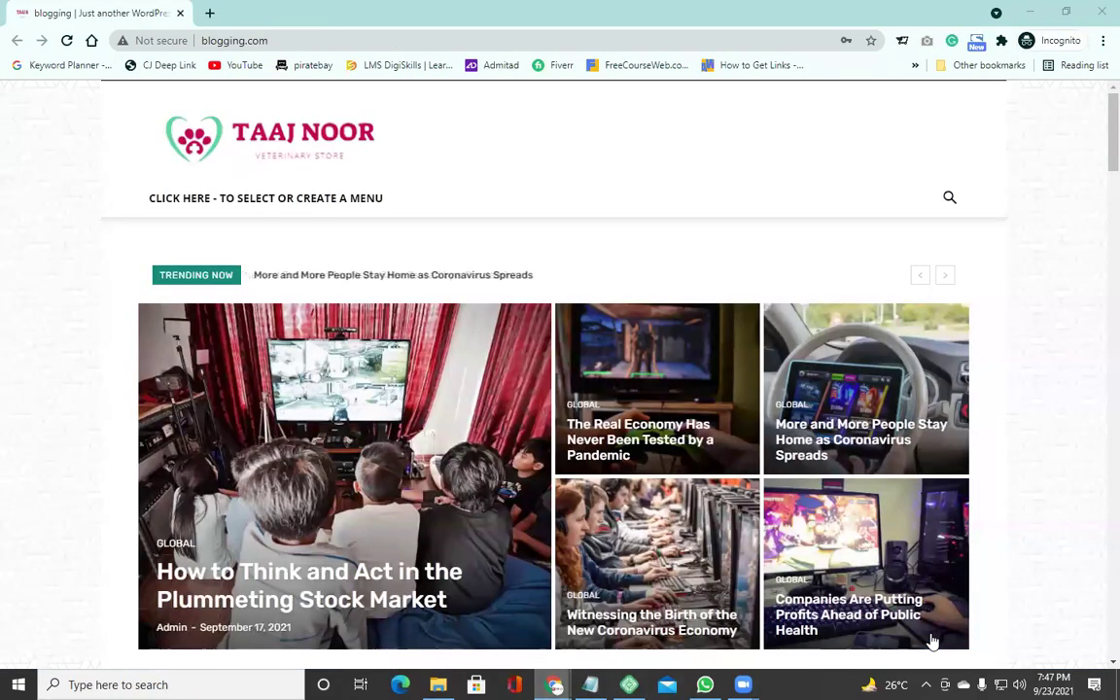
key("super+5")
left_click(931, 636)
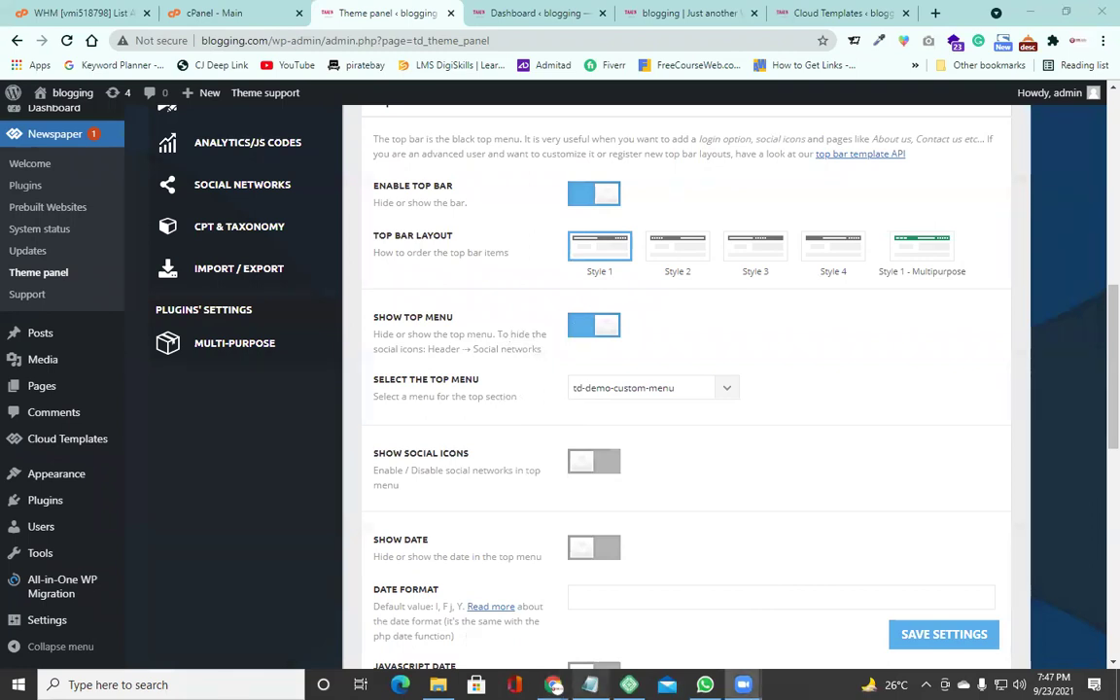
Reload the homepage in the incognito window to check its top bar menu, and return to the theme panel.
left_click(644, 599)
left_click(66, 40)
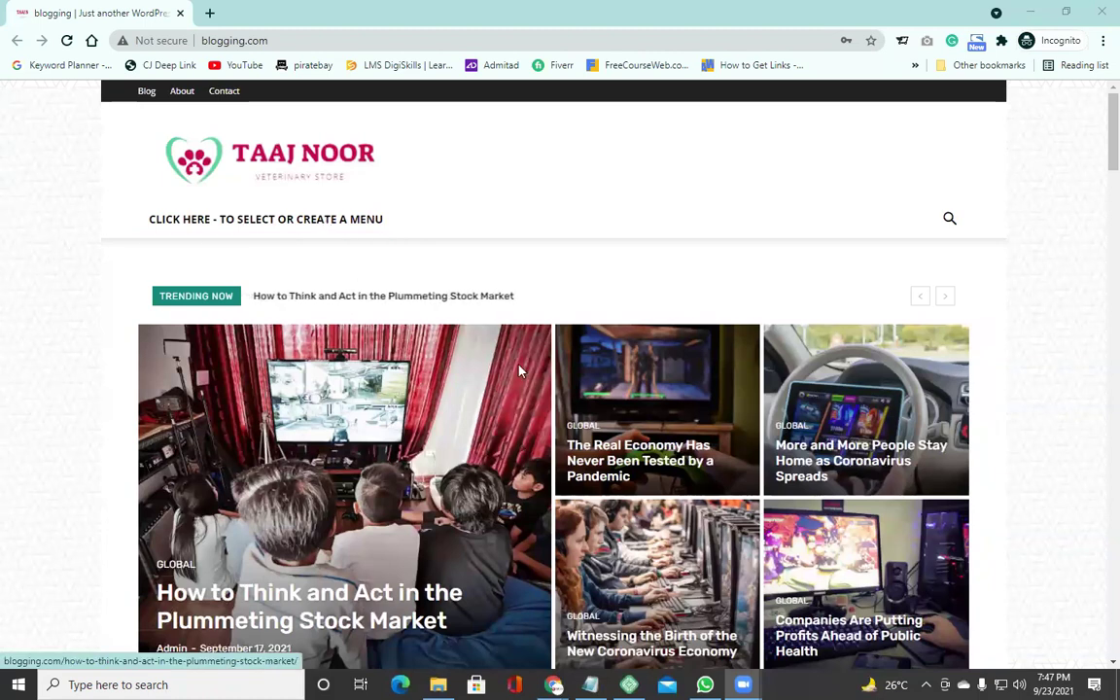
key("alt+Tab")
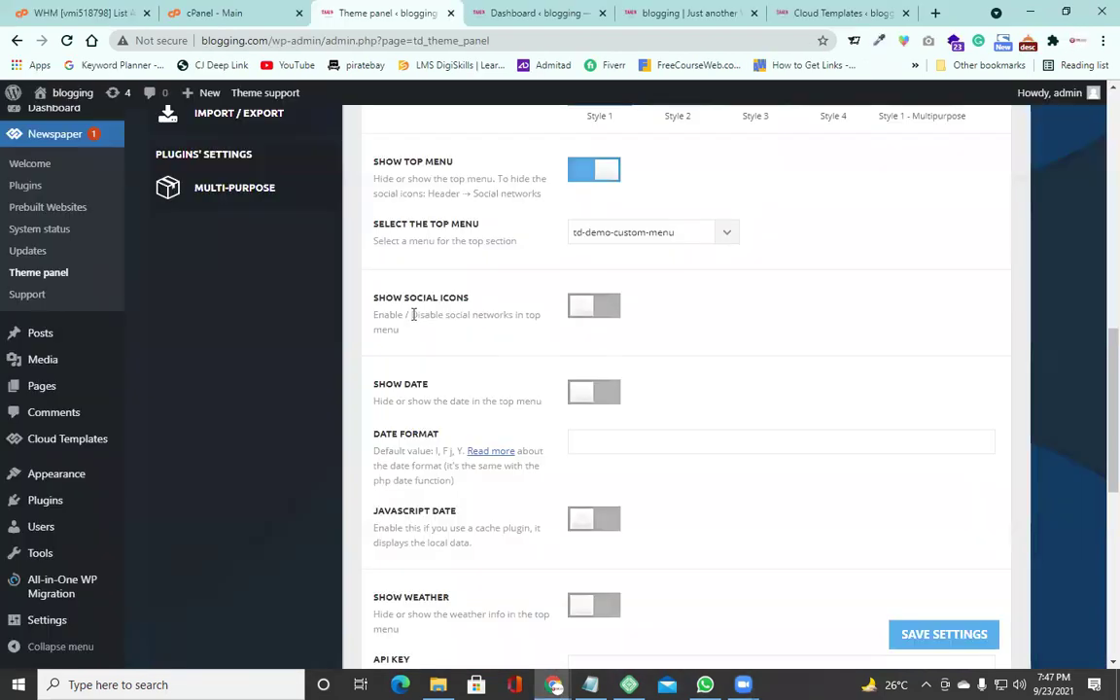
Collapse and reopen the Top Bar section, and examine its layout, top menu, social icons and date options.
scroll(414, 314, "up", 3)
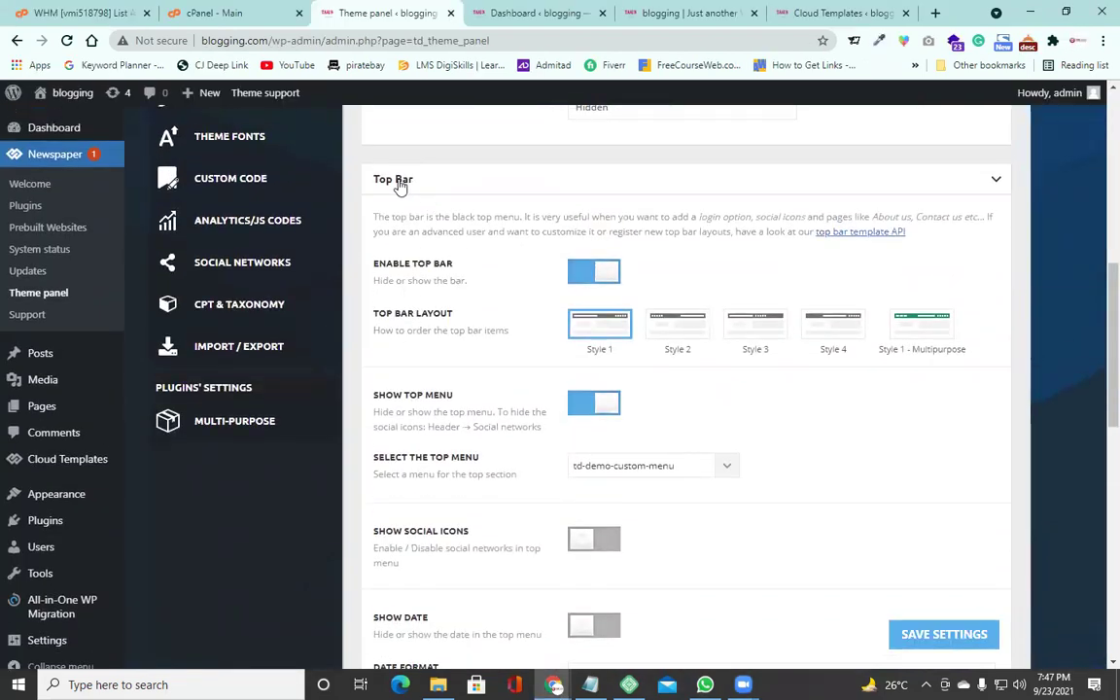
left_click(995, 181)
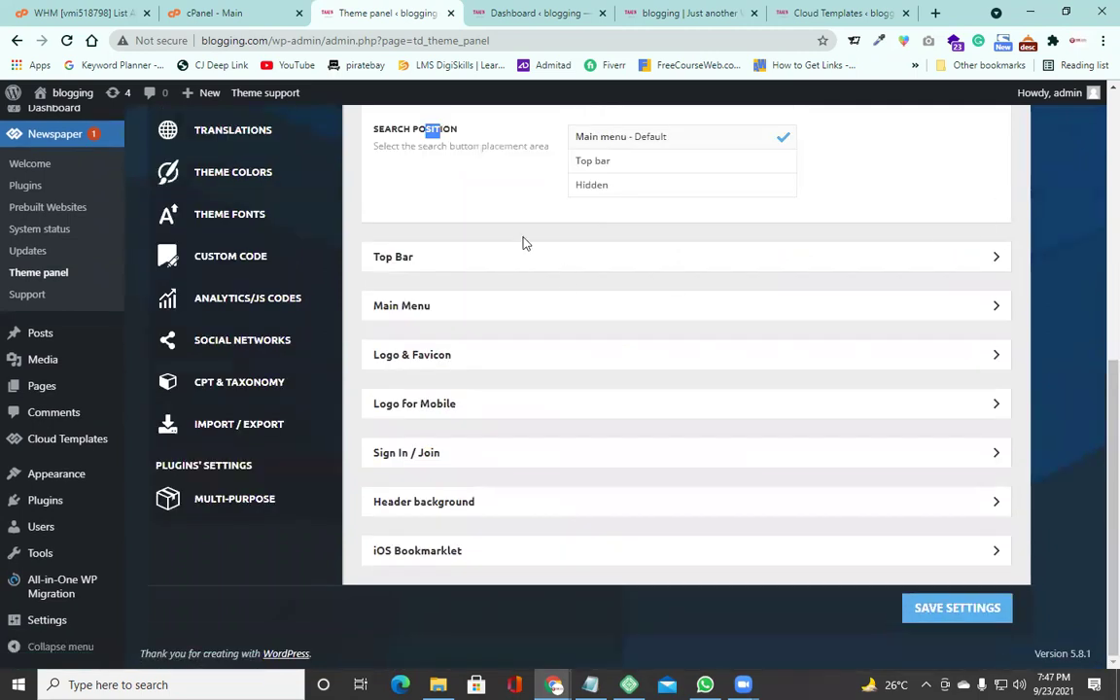
scroll(764, 367, "up", 1)
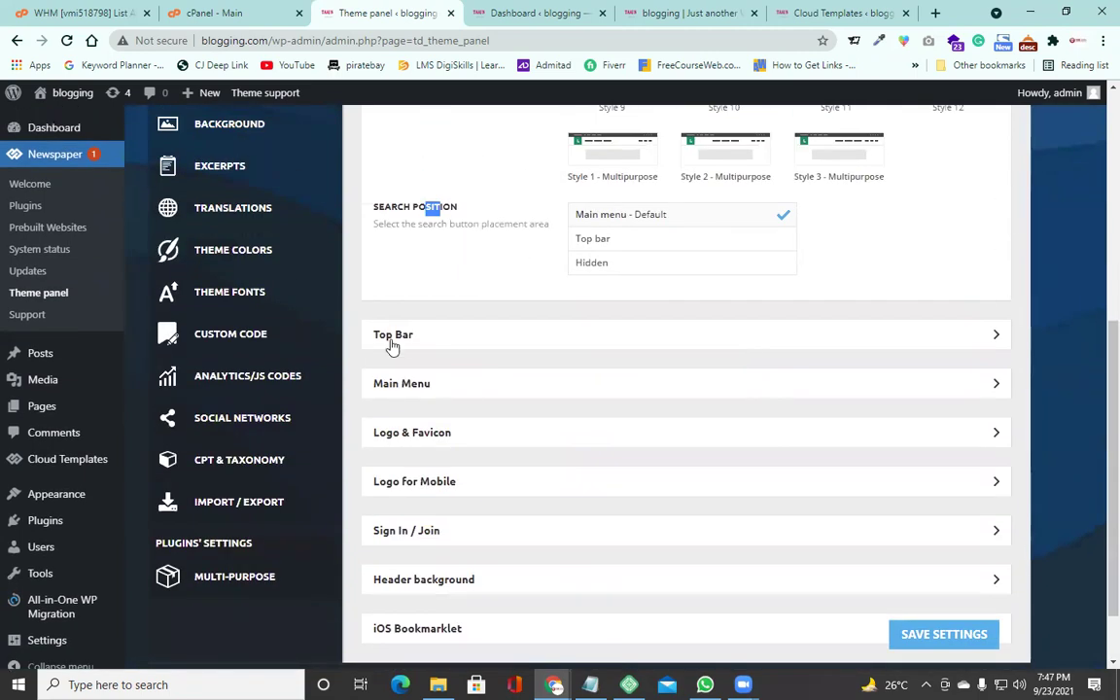
left_click(975, 334)
scroll(758, 321, "down", 3)
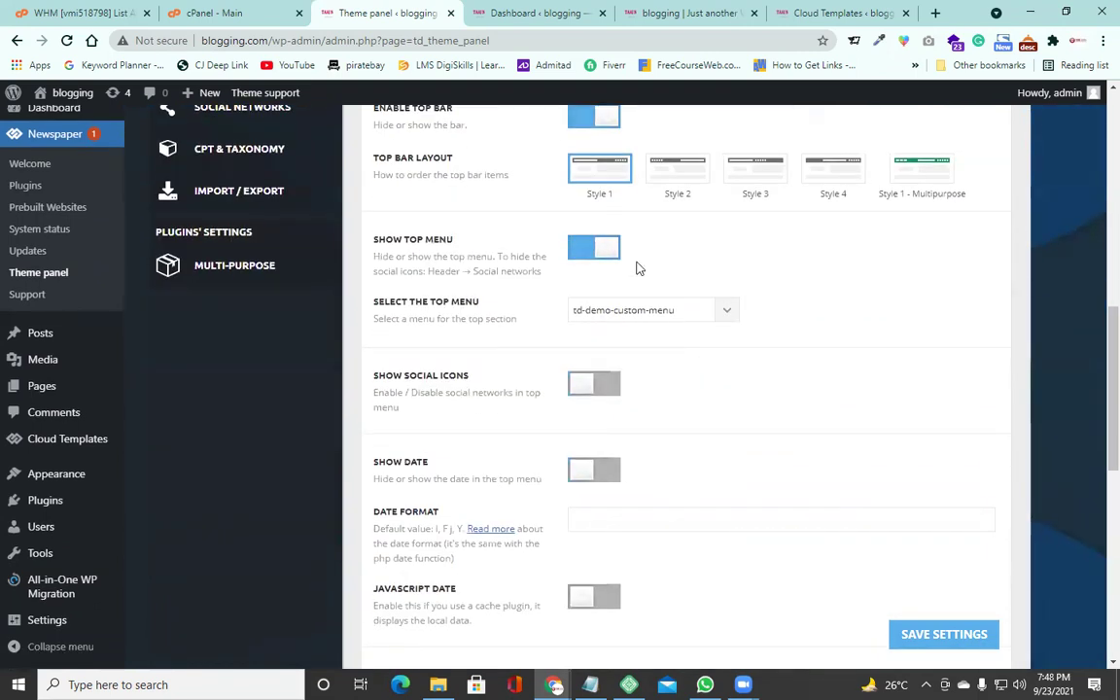
scroll(637, 268, "up", 2)
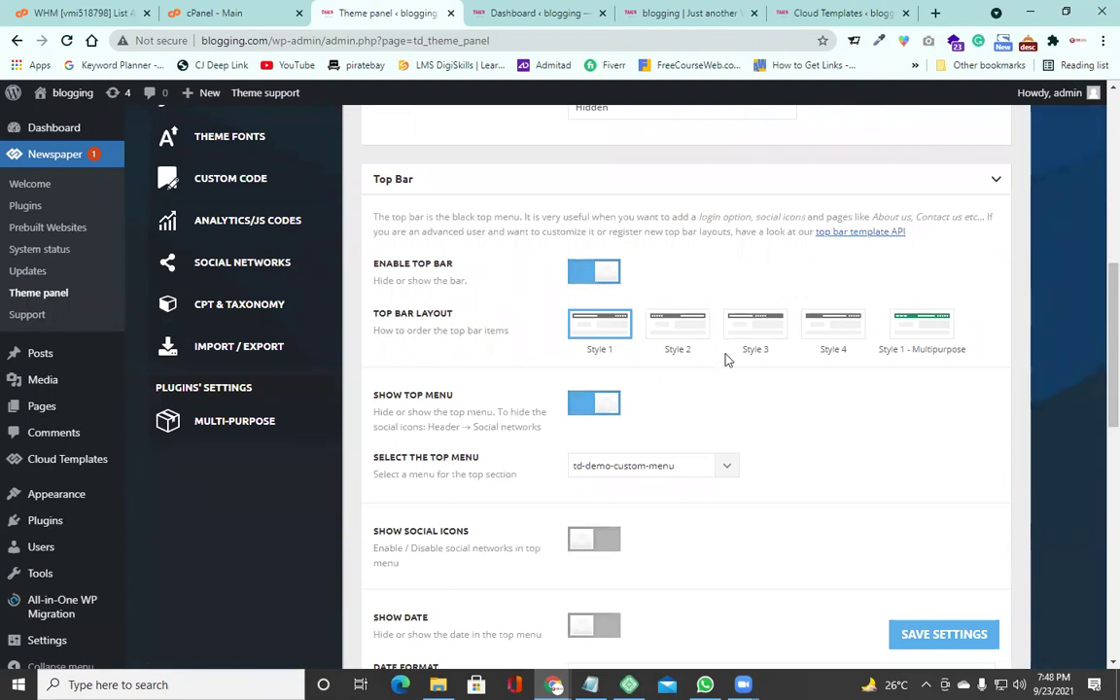
scroll(684, 377, "down", 2)
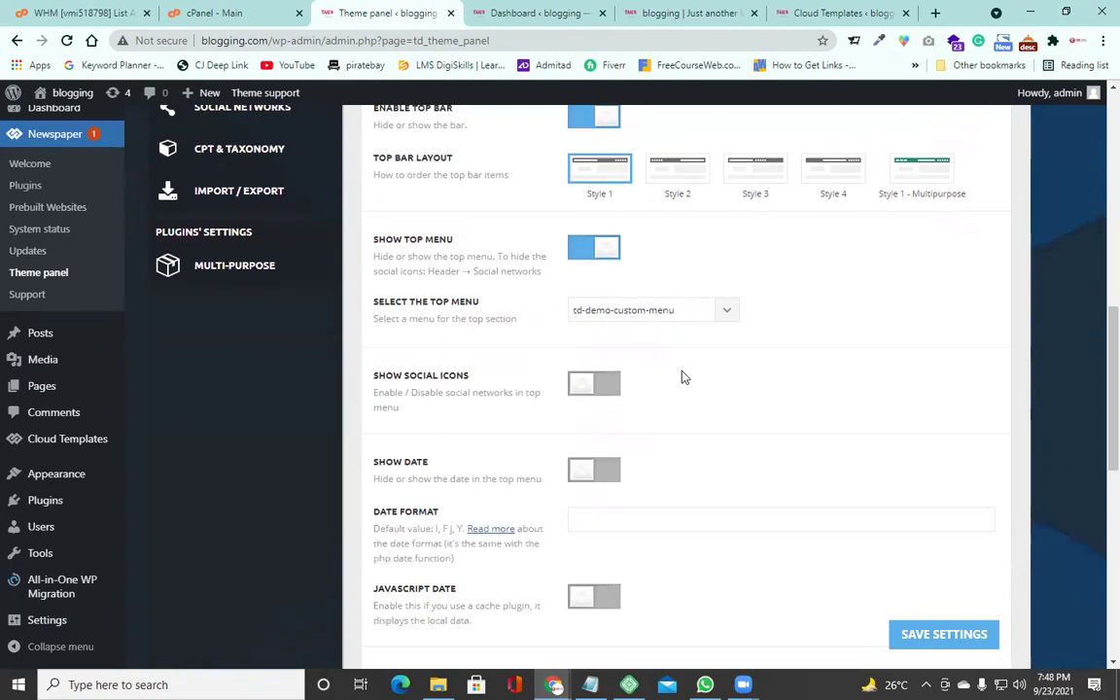
scroll(683, 377, "up", 1)
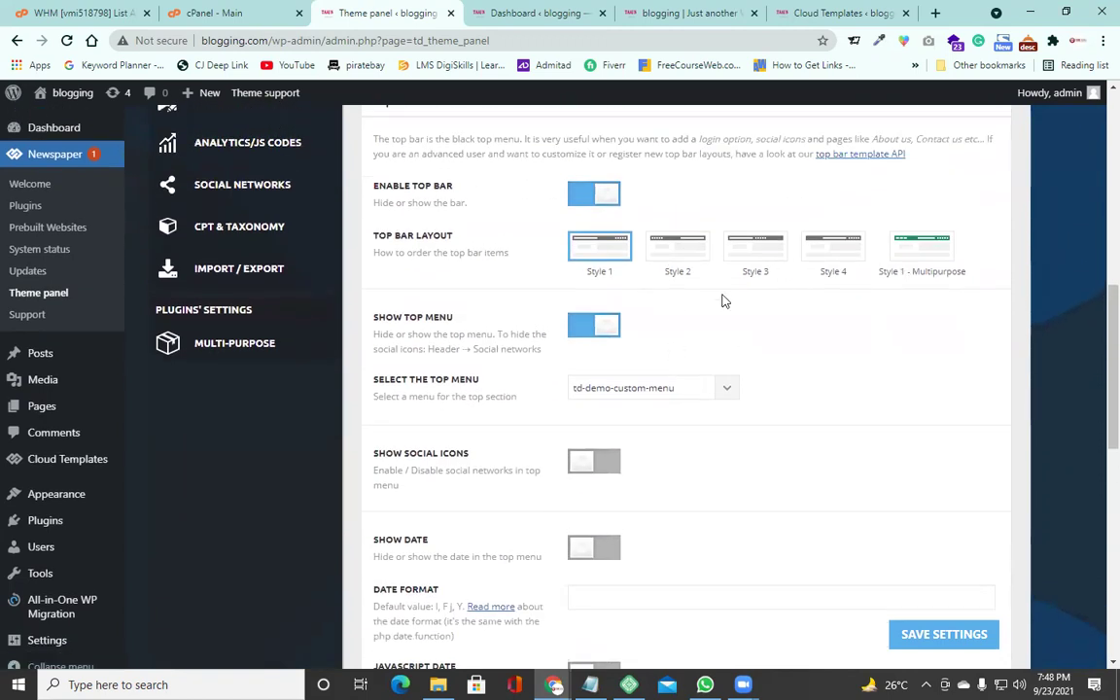
scroll(723, 302, "down", 1)
scroll(568, 360, "down", 1)
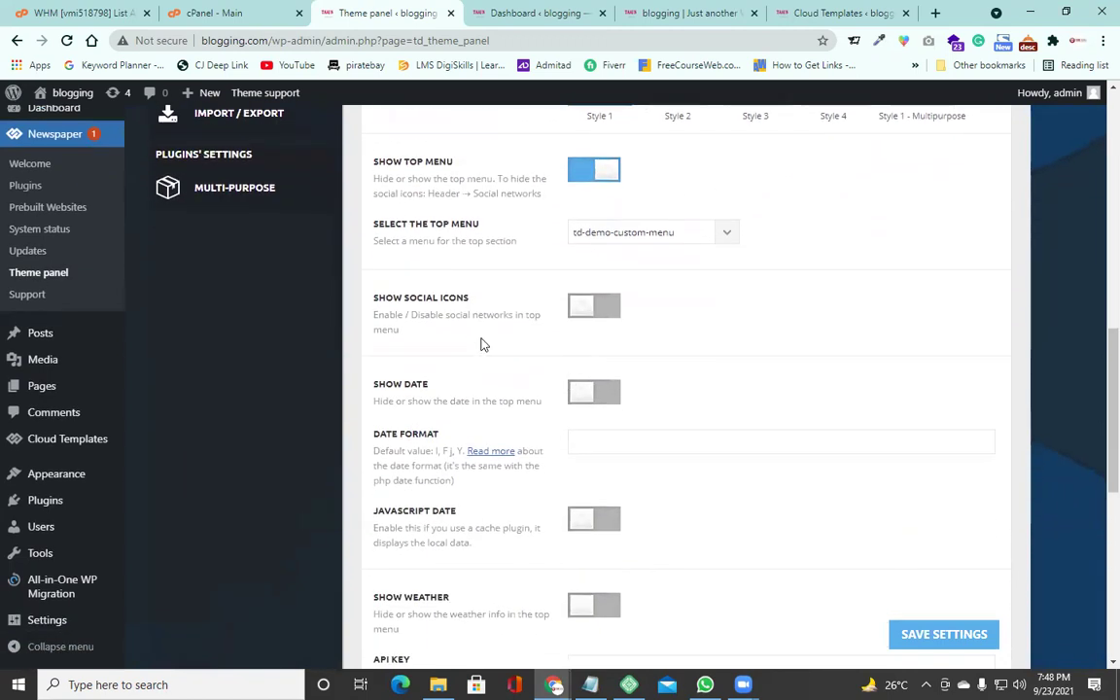
Enable Show Social Icons for the top bar and save the theme settings.
left_click(602, 311)
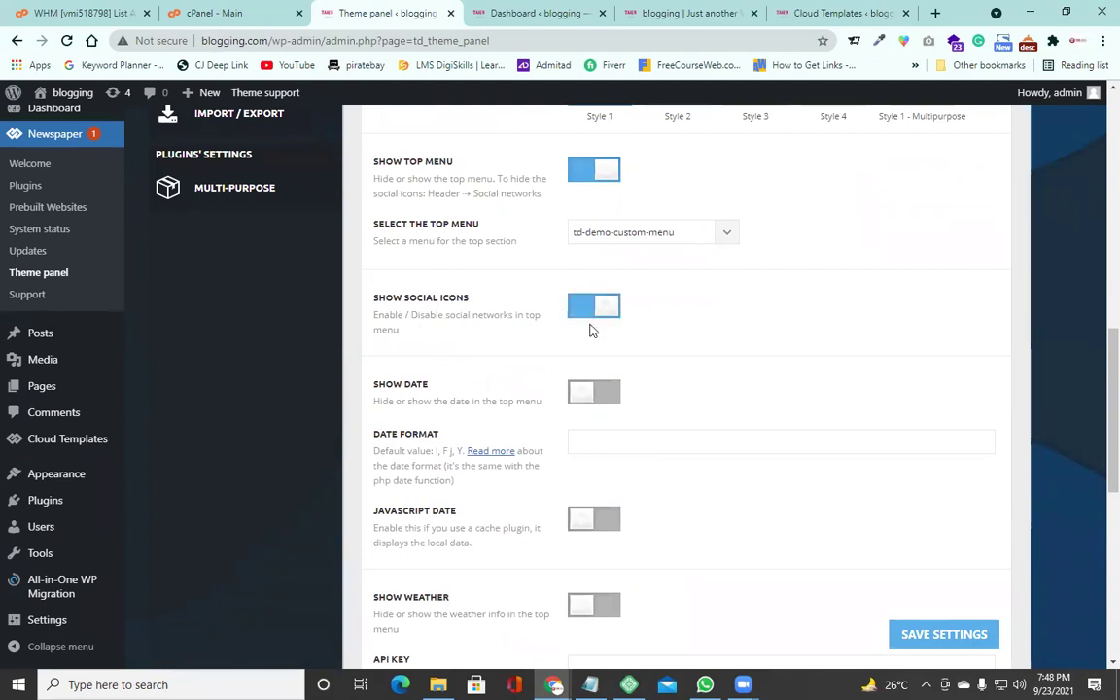
scroll(589, 331, "up", 3)
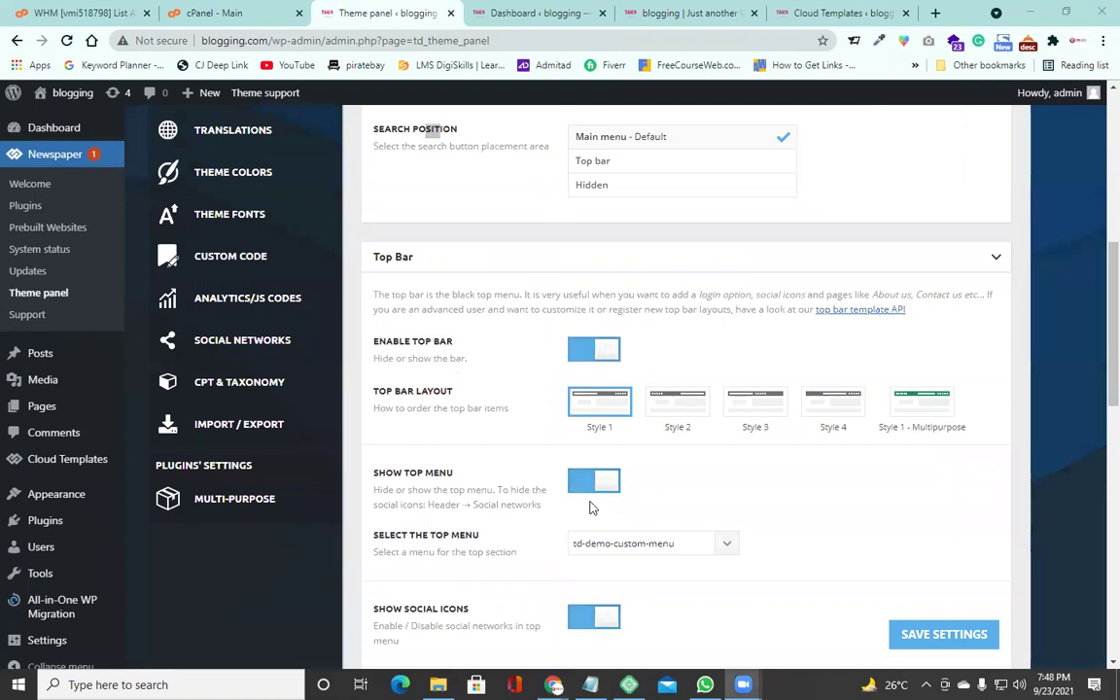
scroll(590, 503, "down", 3)
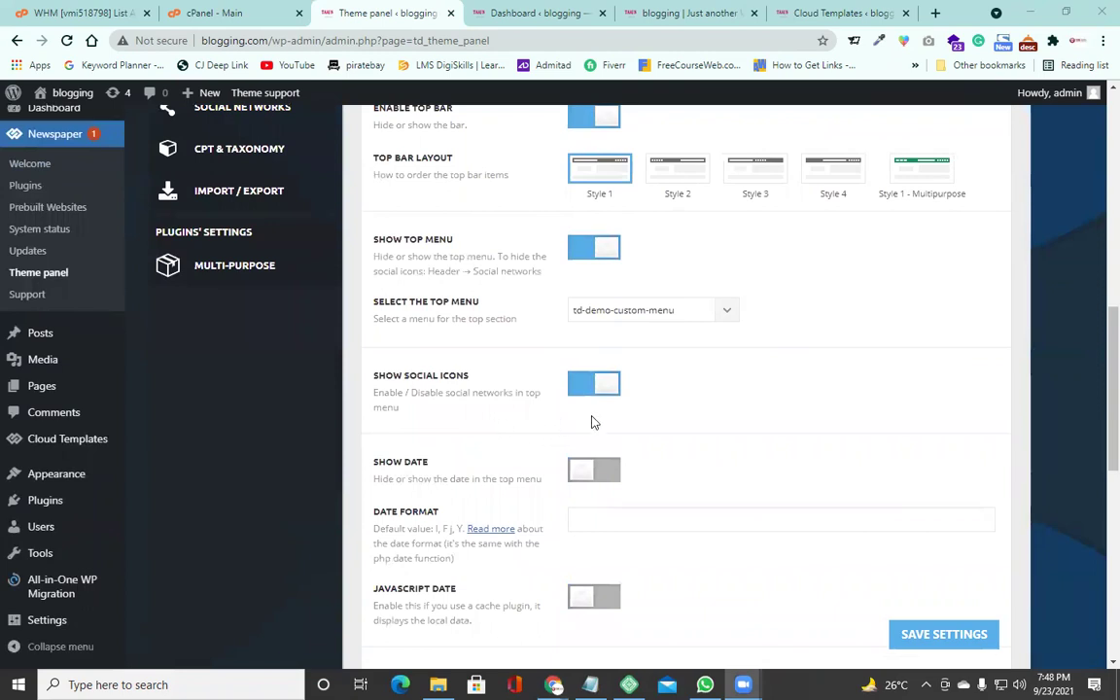
left_click(935, 634)
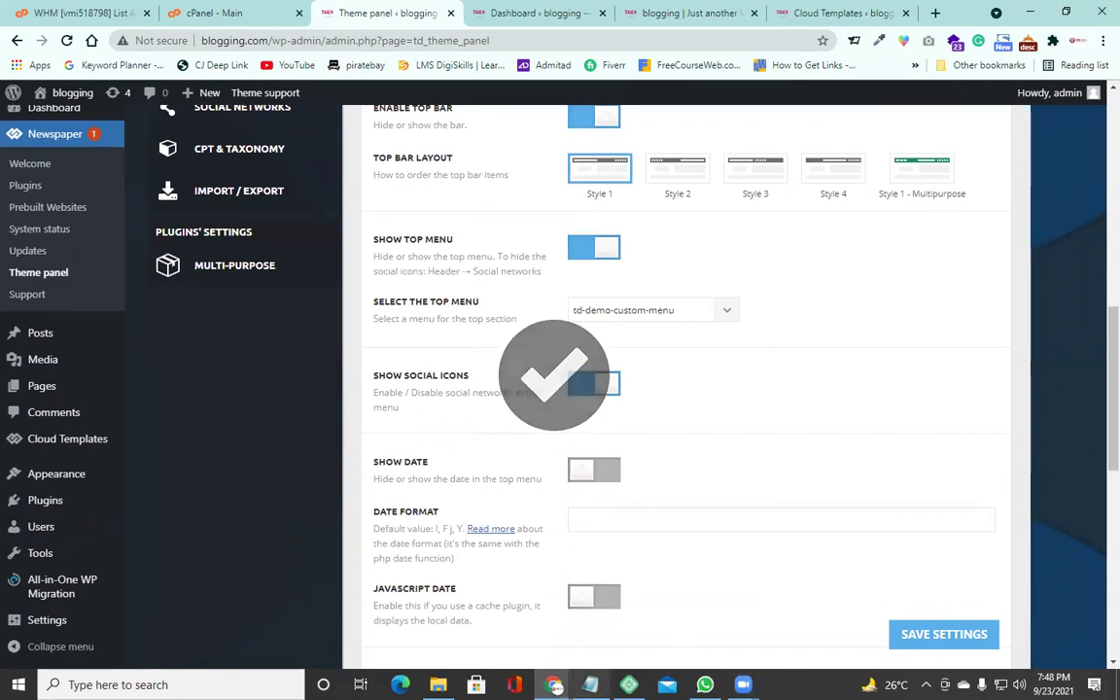
Reload the homepage in the incognito window to check its top bar for social icons, and return to the theme panel.
mouse_move(554, 684)
left_click(642, 599)
left_click(66, 40)
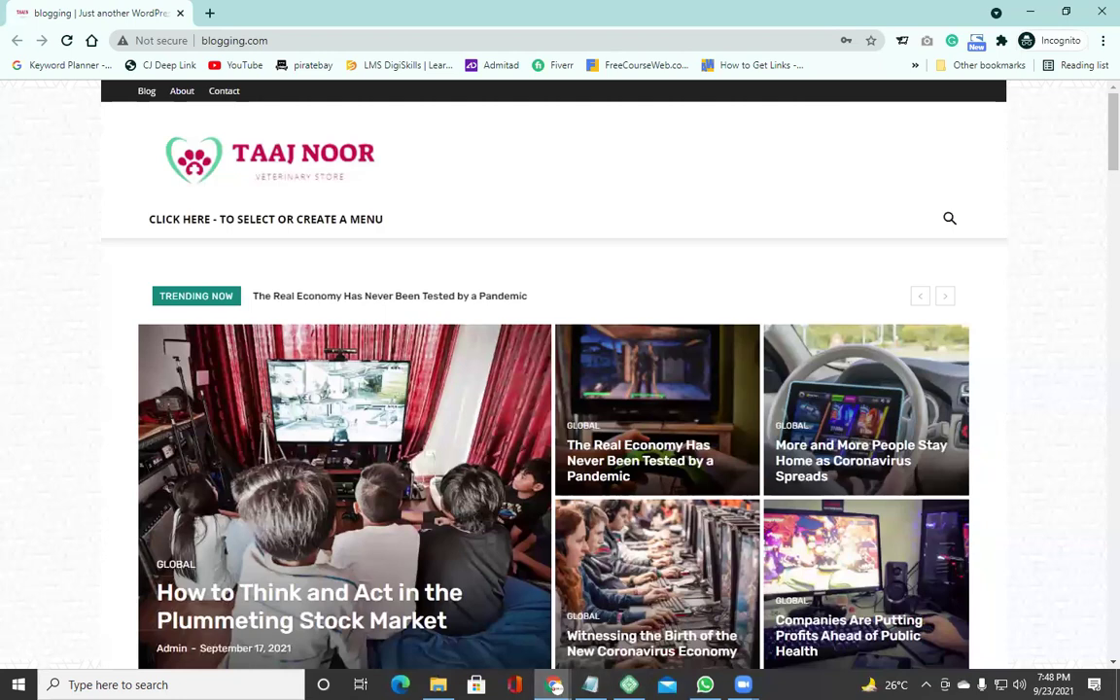
mouse_move(553, 684)
left_click(498, 607)
Open the theme panel's Social Networks link in a new browser tab and switch to it.
scroll(325, 315, "up", 3)
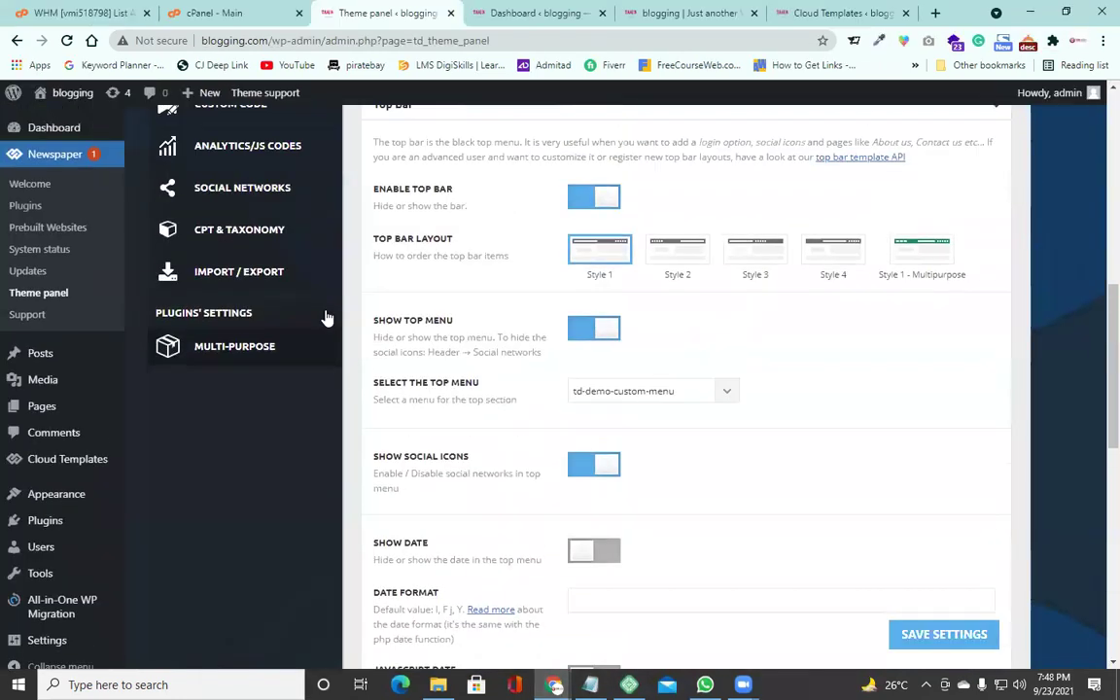
right_click(203, 232)
left_click(232, 244)
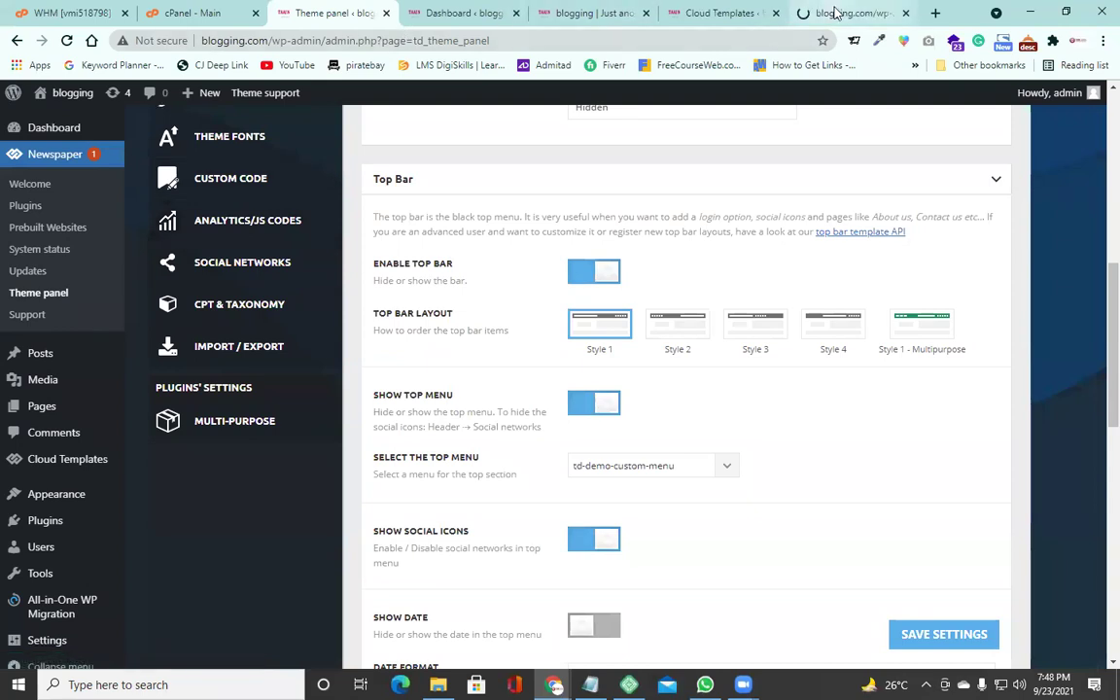
left_click(821, 13)
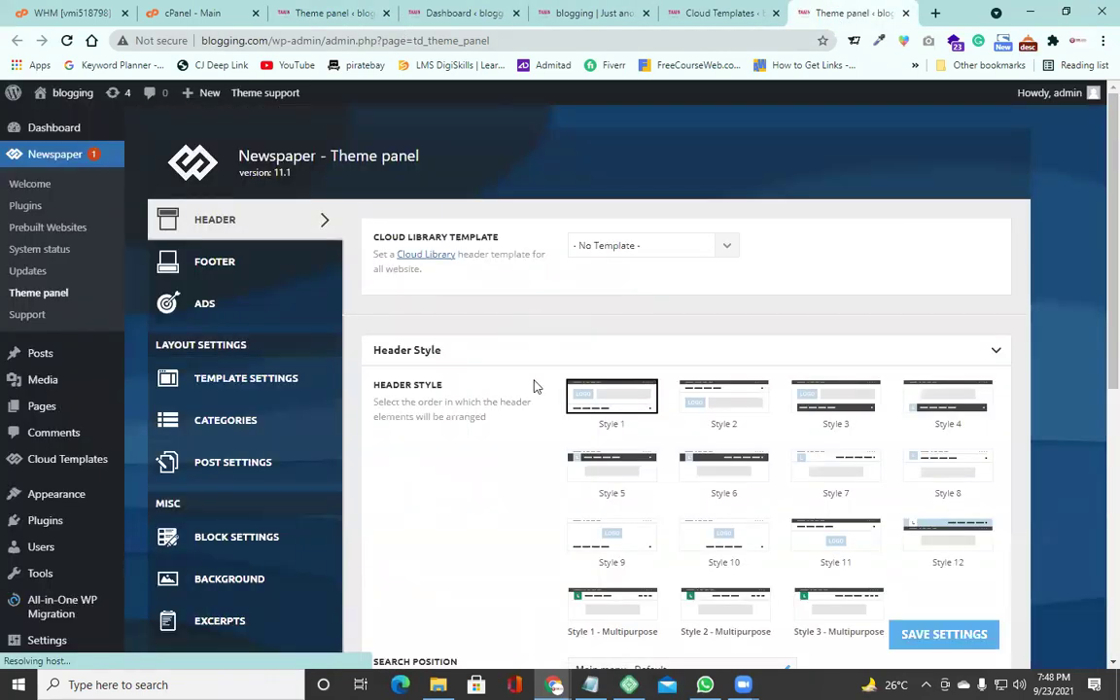
Open one more tab from the Social Networks link and display the theme's Social Networks settings in it.
scroll(467, 342, "down", 6)
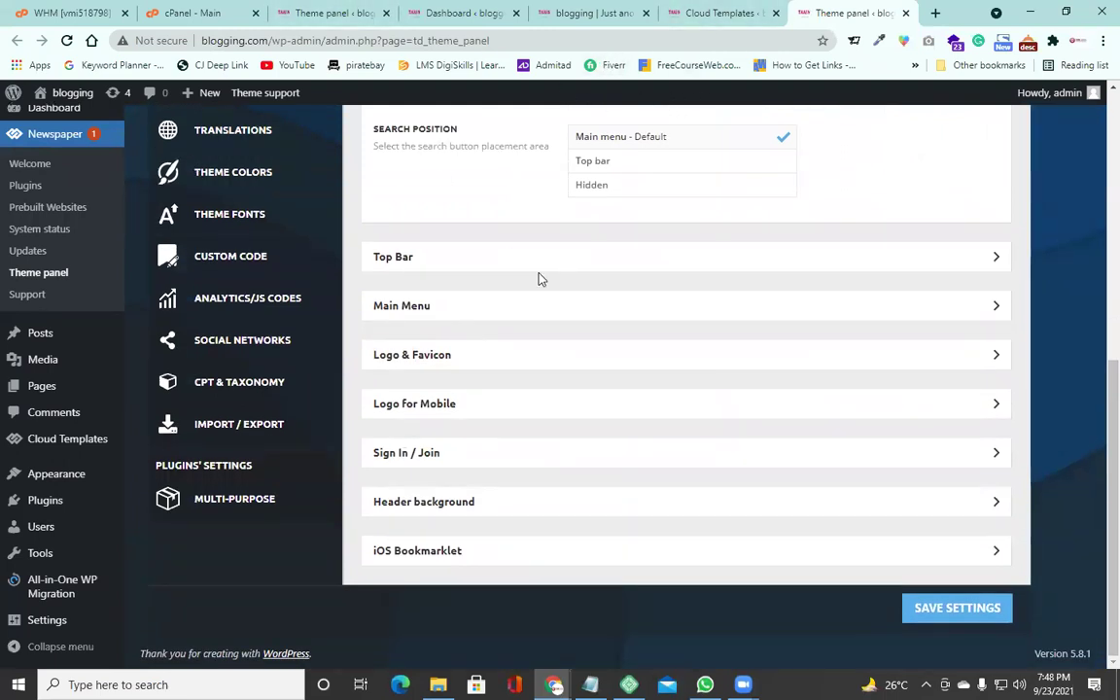
right_click(233, 359)
left_click(277, 358)
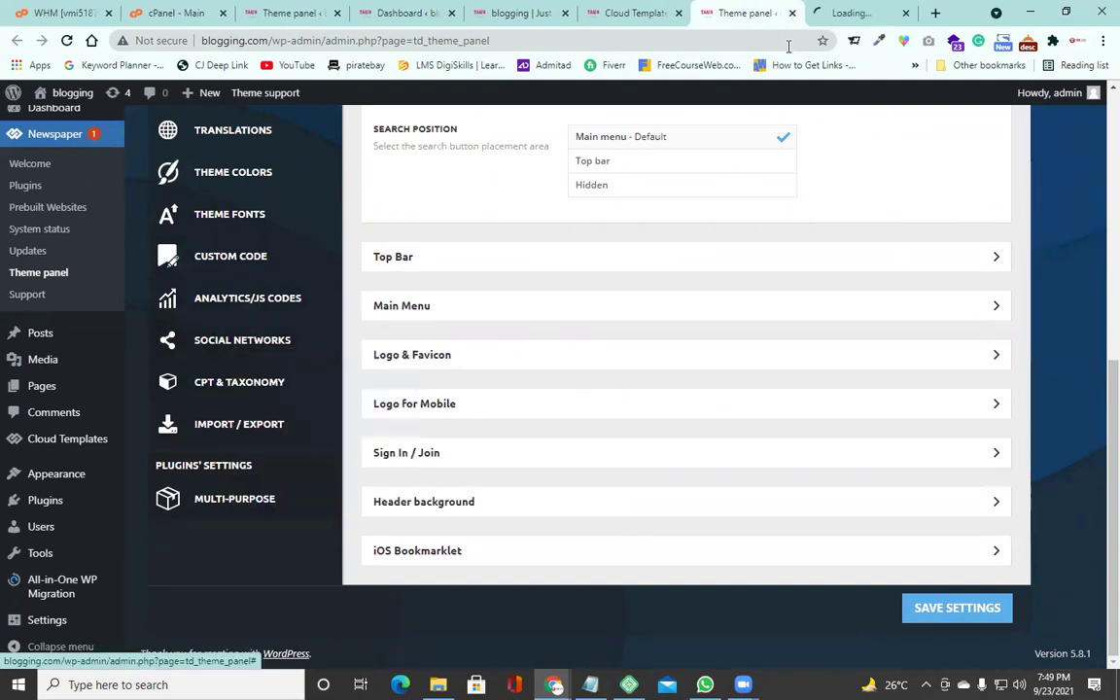
left_click(850, 13)
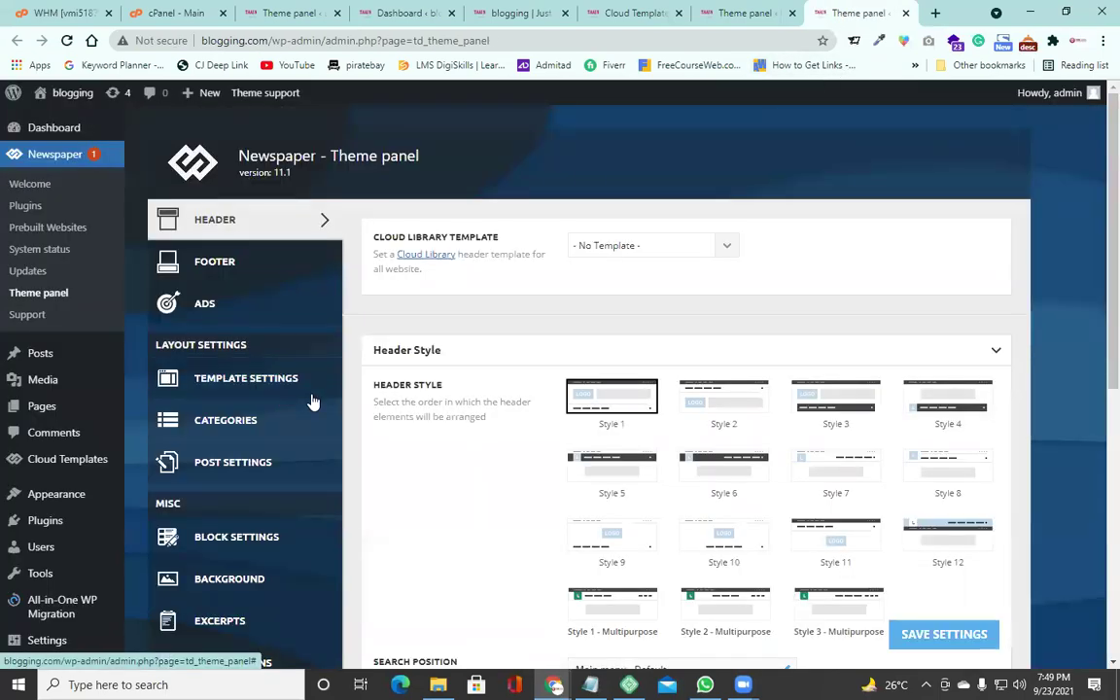
scroll(309, 401, "down", 5)
scroll(292, 447, "down", 4)
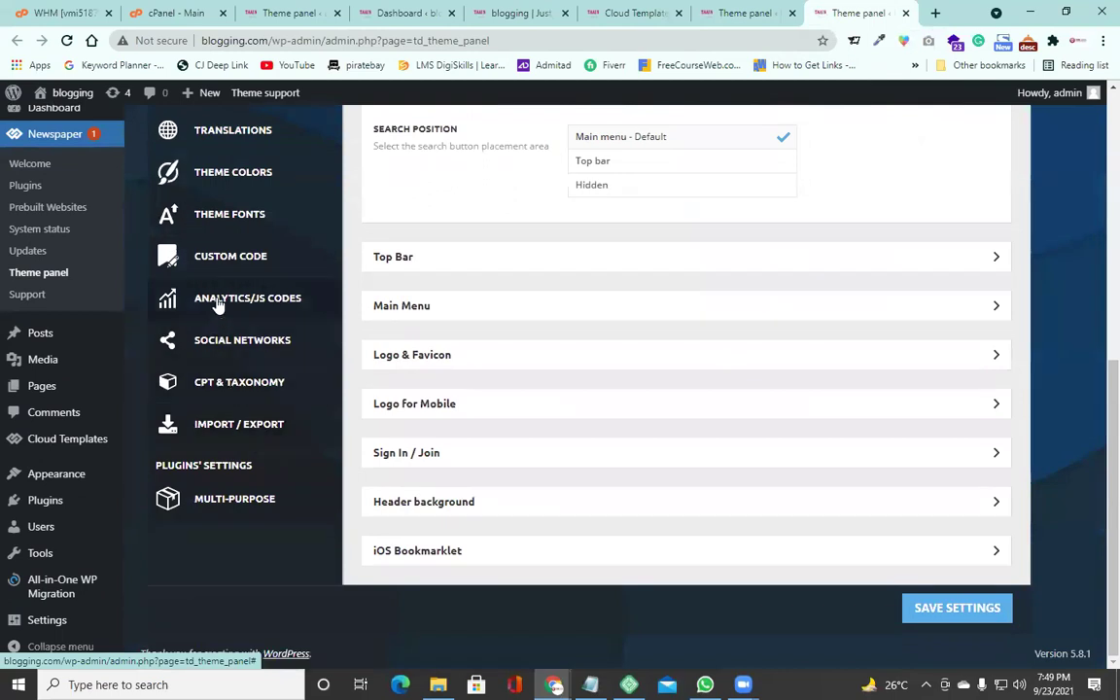
left_click(234, 342)
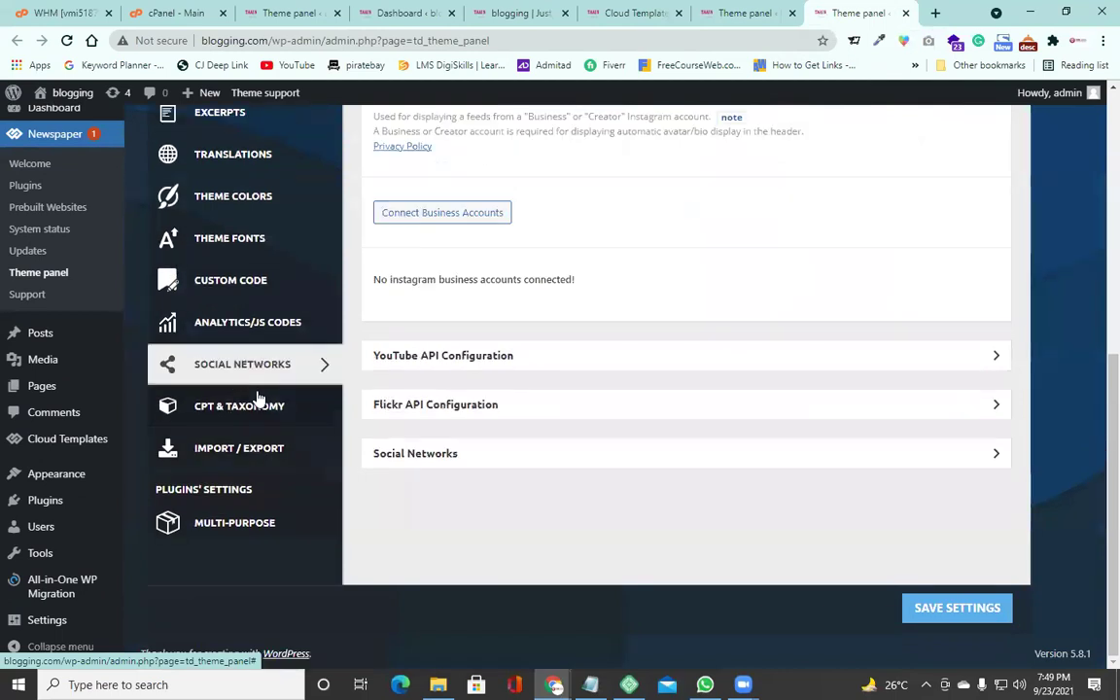
Review the Facebook and Instagram account settings and expand the Social Networks section below them.
scroll(518, 547, "up", 3)
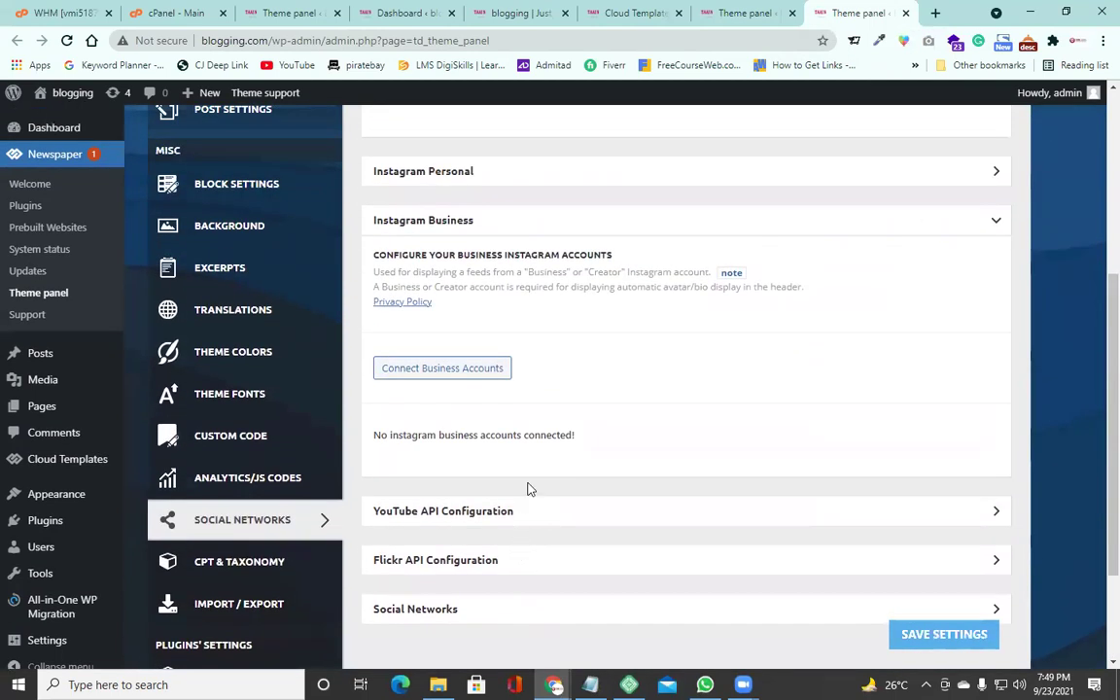
scroll(527, 489, "up", 3)
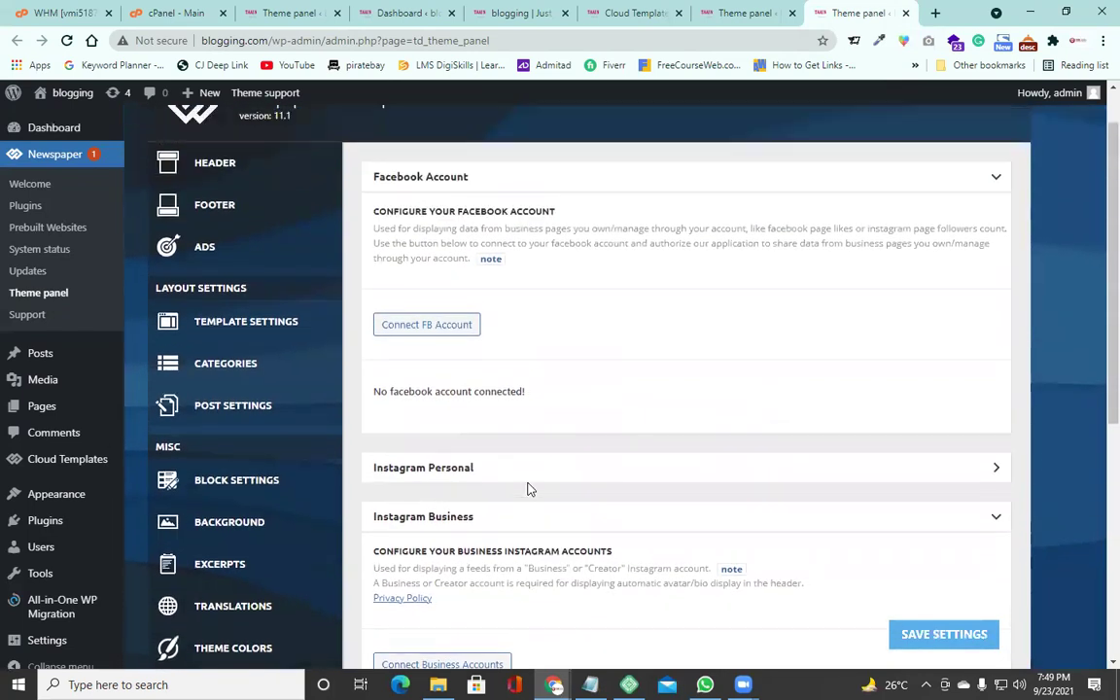
scroll(528, 489, "up", 1)
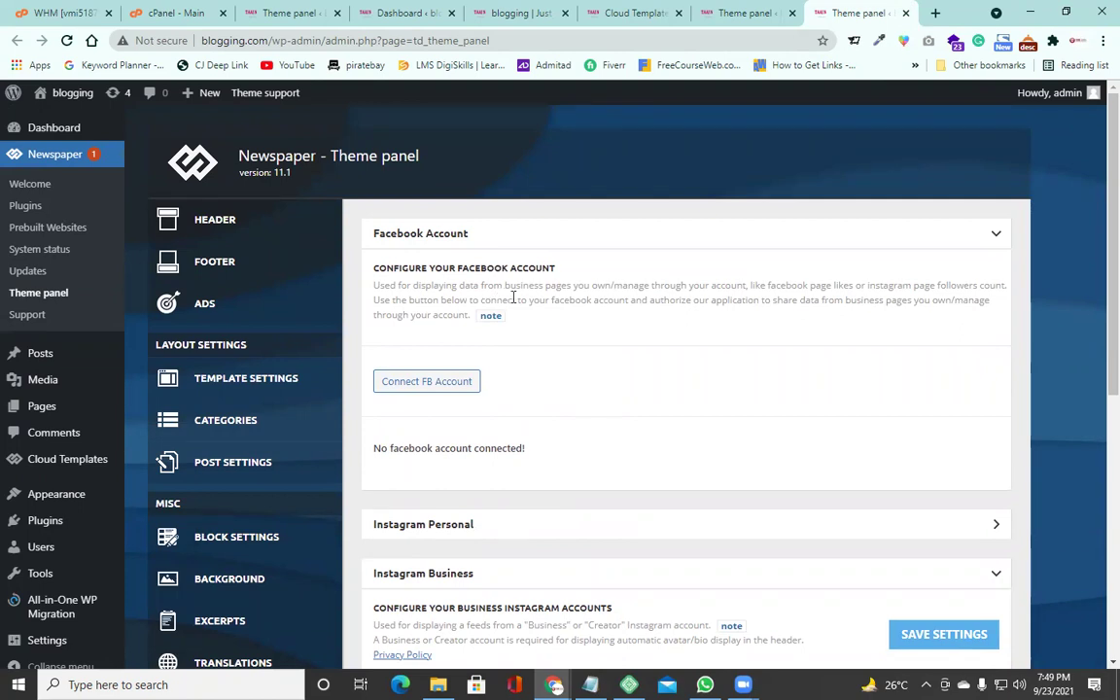
scroll(577, 330, "down", 4)
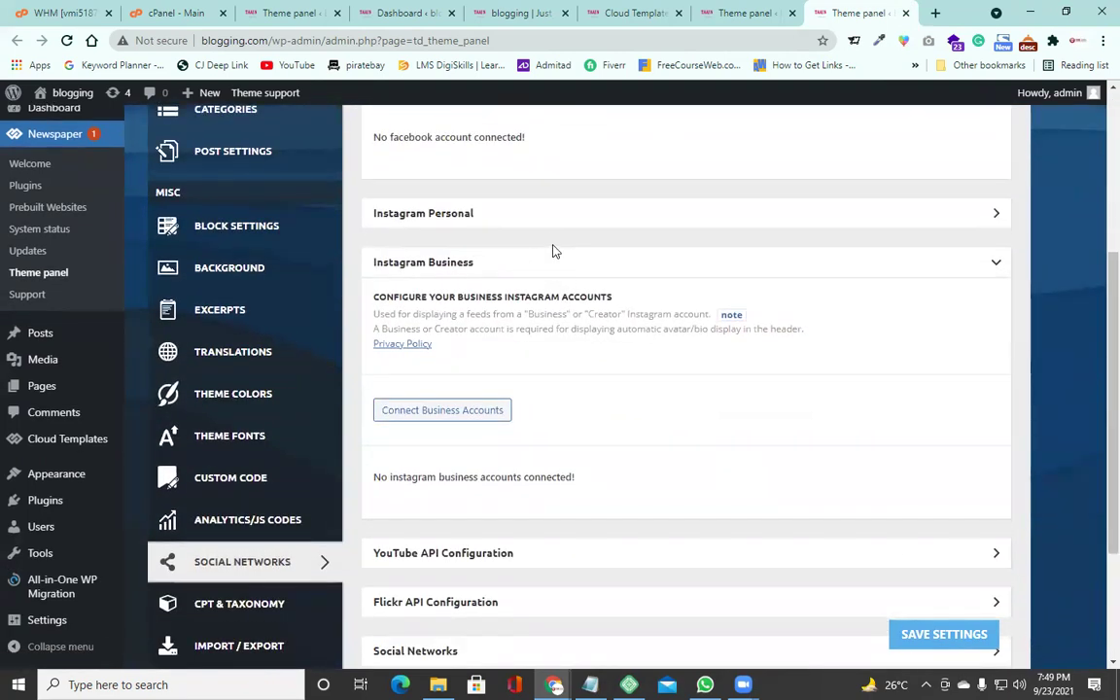
scroll(522, 272, "down", 2)
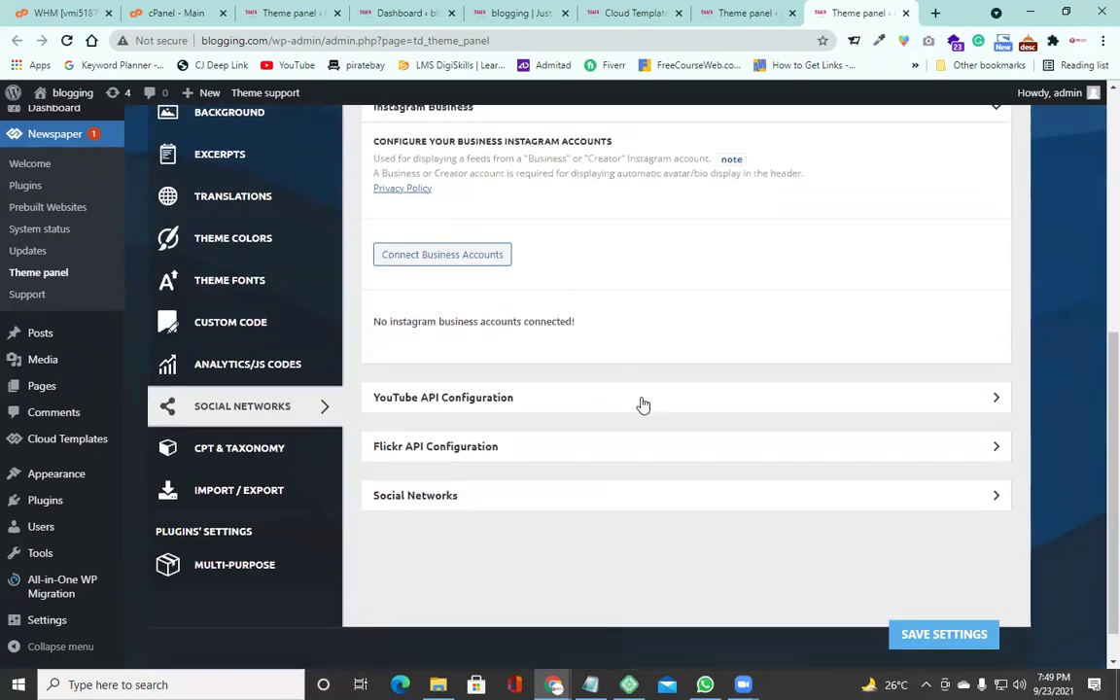
left_click(657, 504)
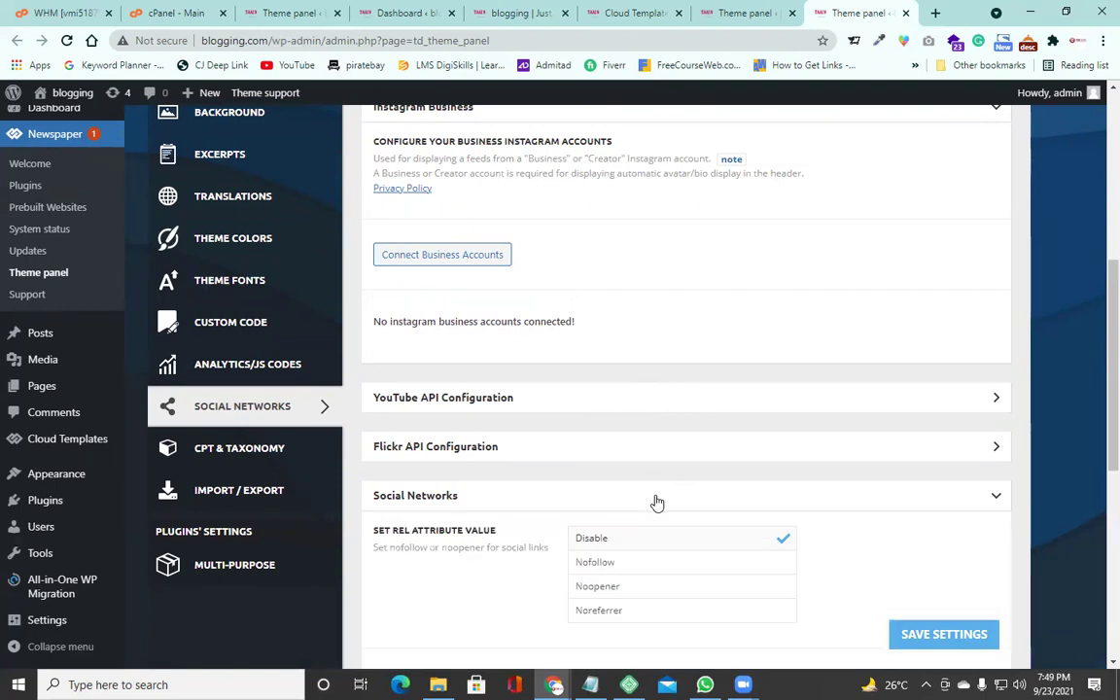
Examine the rel attribute options and the list of social network link fields, from Behance down to Telegram.
scroll(652, 480, "down", 2)
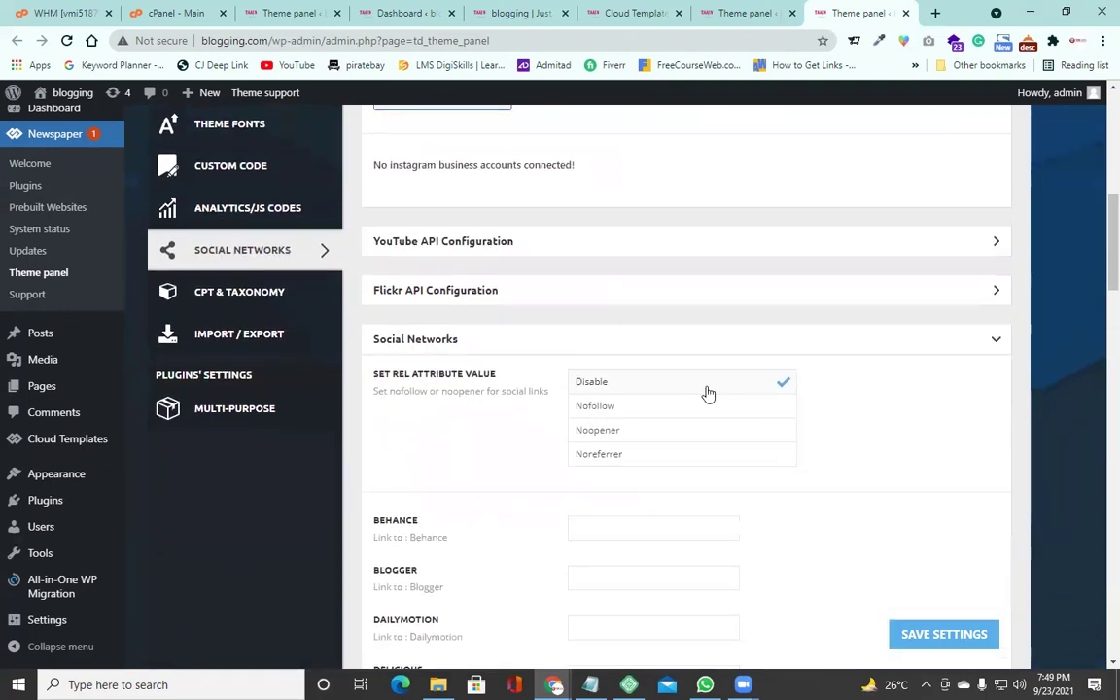
scroll(690, 385, "down", 3)
scroll(580, 324, "down", 4)
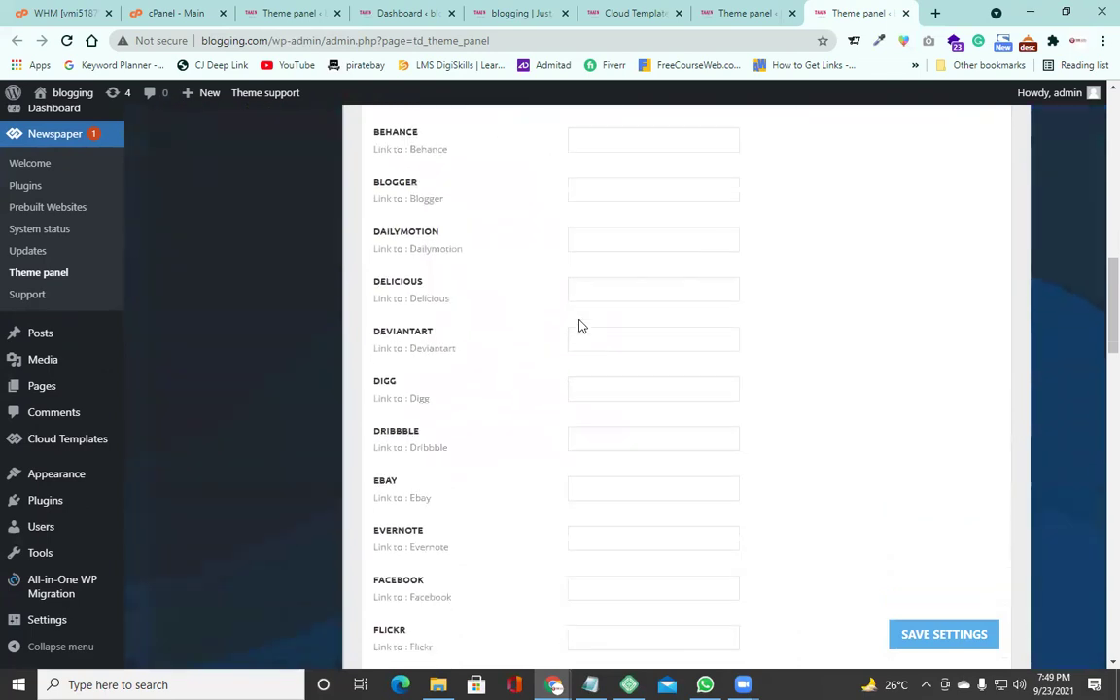
scroll(549, 330, "down", 3)
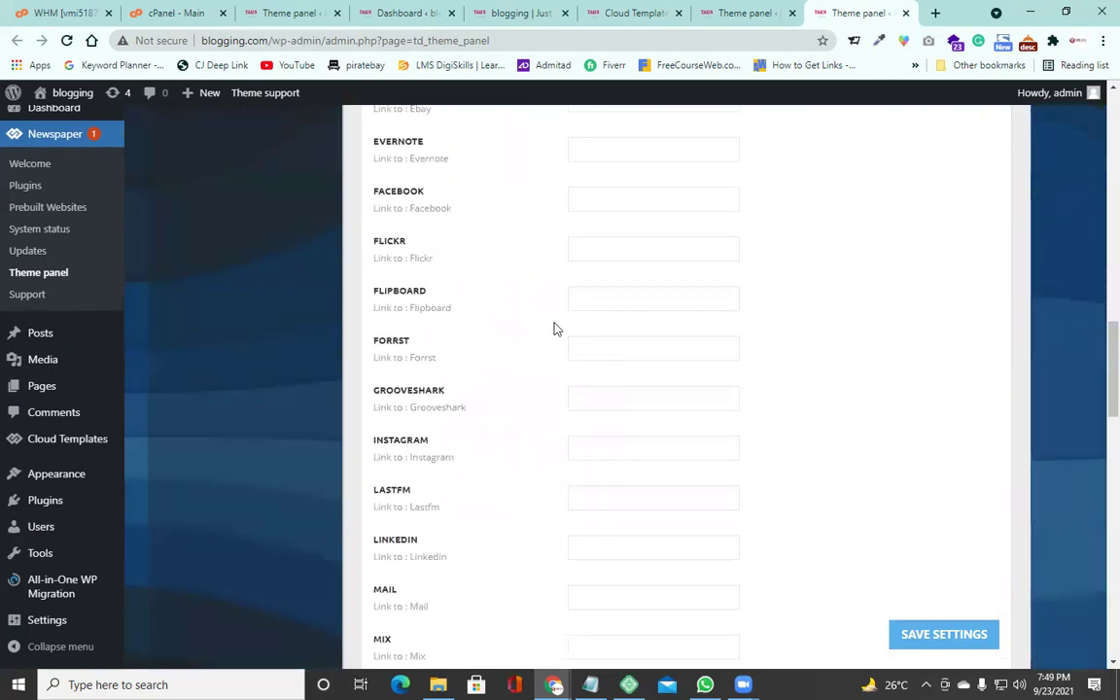
scroll(552, 329, "down", 2)
scroll(558, 327, "down", 2)
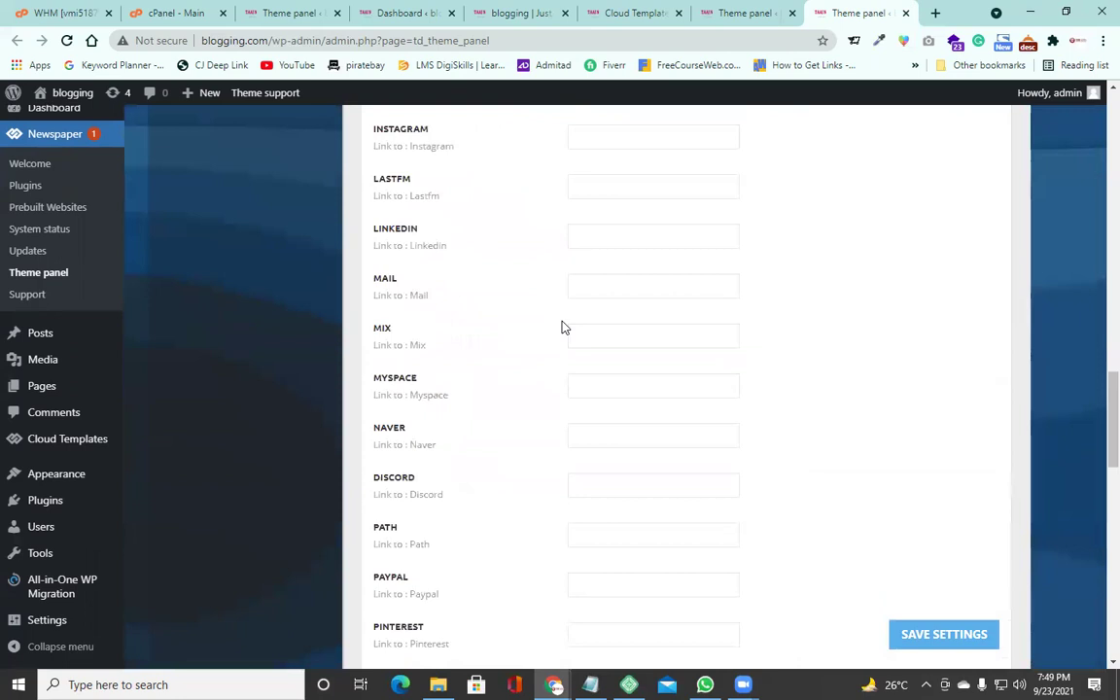
scroll(562, 326, "down", 3)
scroll(562, 326, "down", 2)
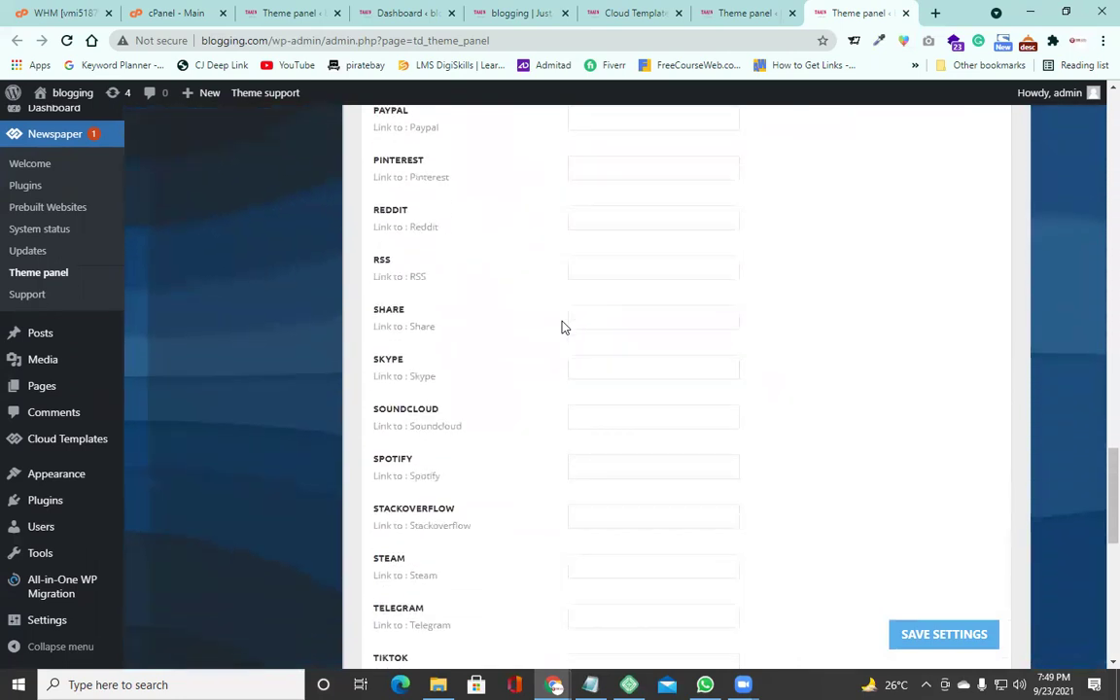
Try # as a placeholder link for Facebook and clear it again.
scroll(559, 325, "up", 4)
scroll(550, 325, "up", 4)
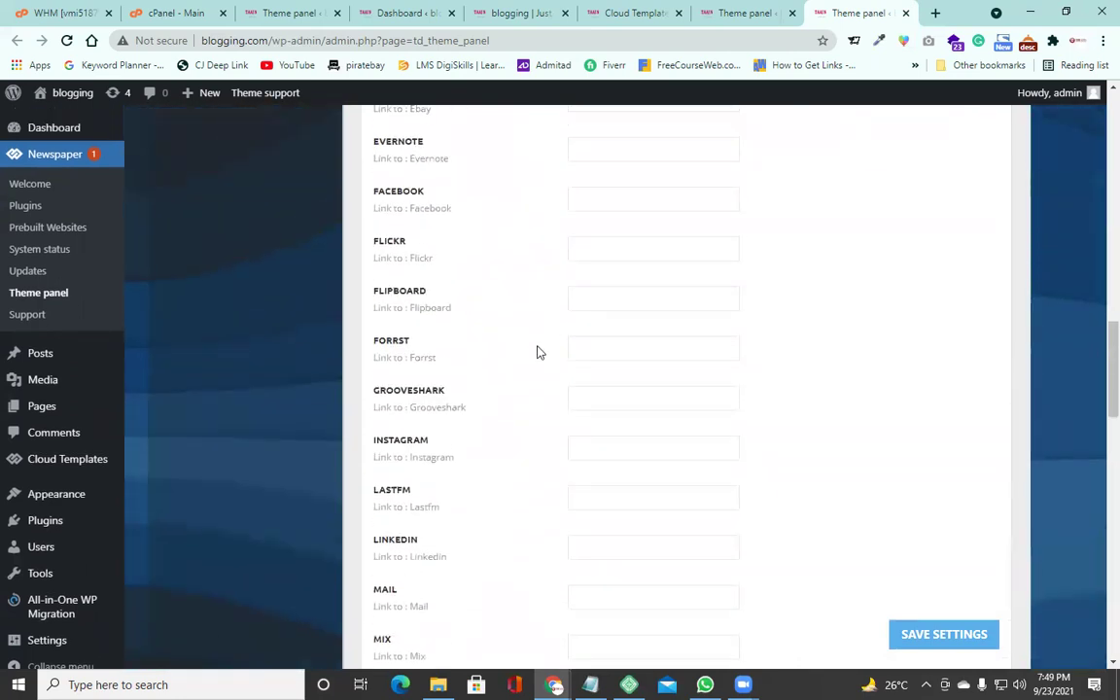
scroll(438, 238, "up", 1)
left_click_drag(397, 269, 424, 275)
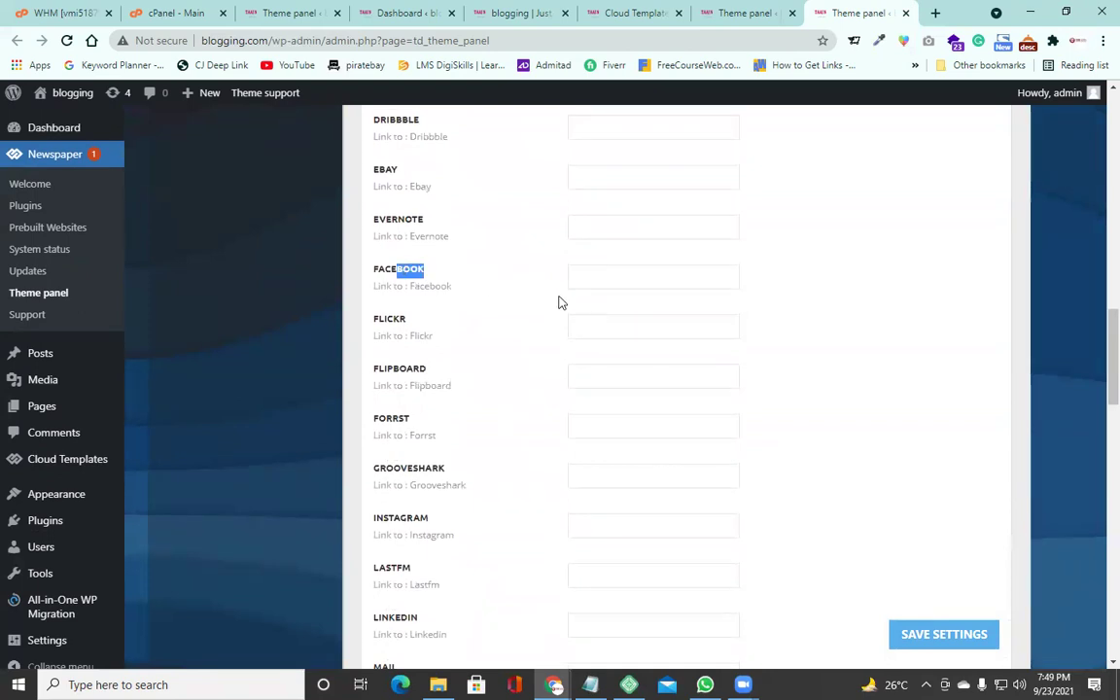
scroll(557, 303, "up", 3)
scroll(603, 389, "down", 2)
left_click(579, 352)
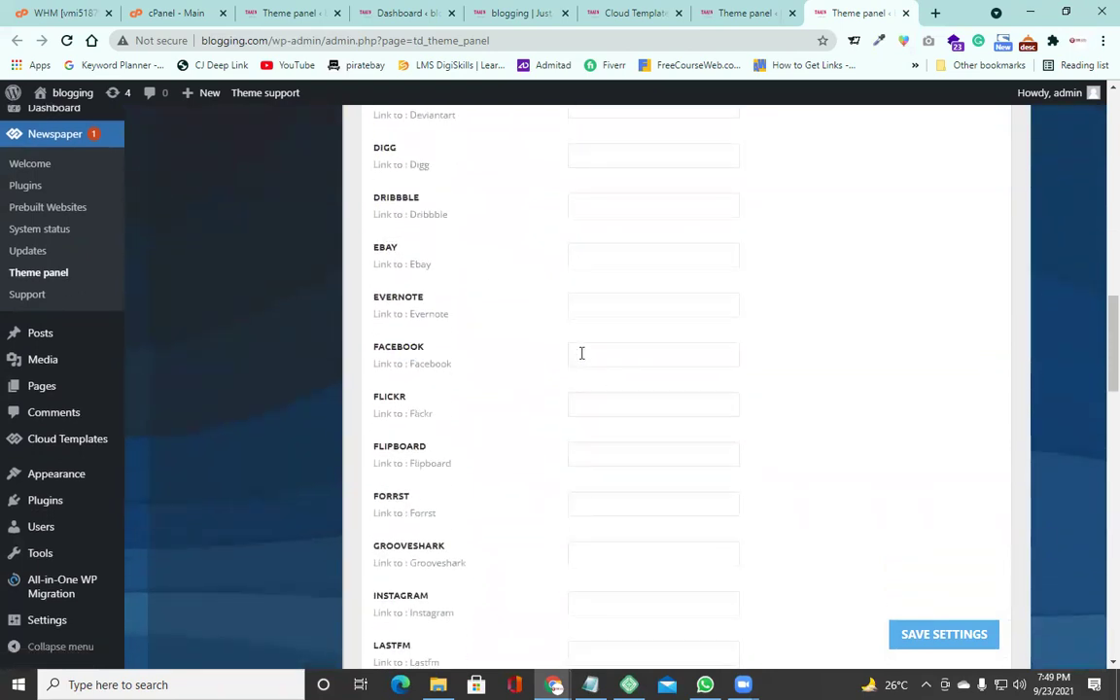
type("#")
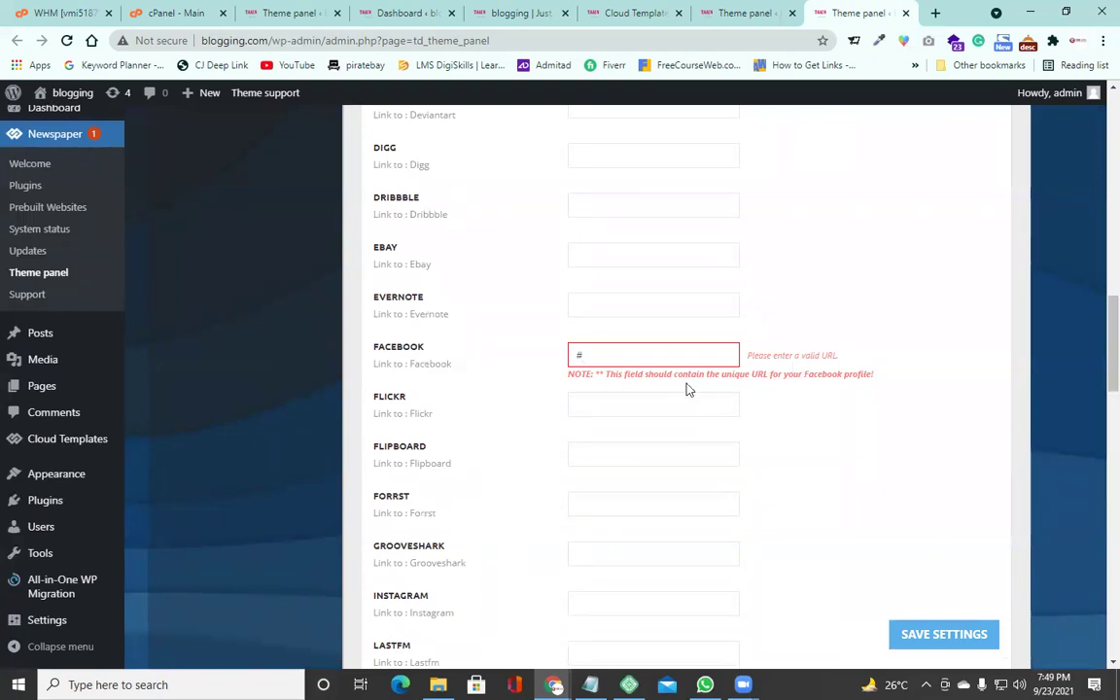
key("BackSpace")
type("https:/")
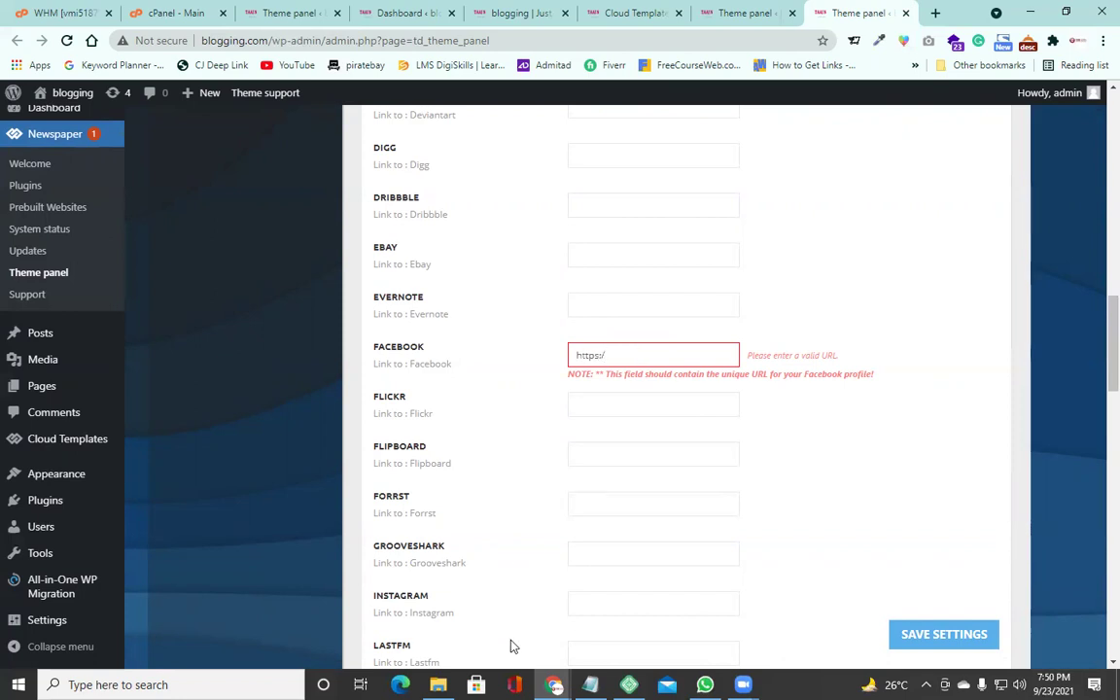
left_click(204, 676)
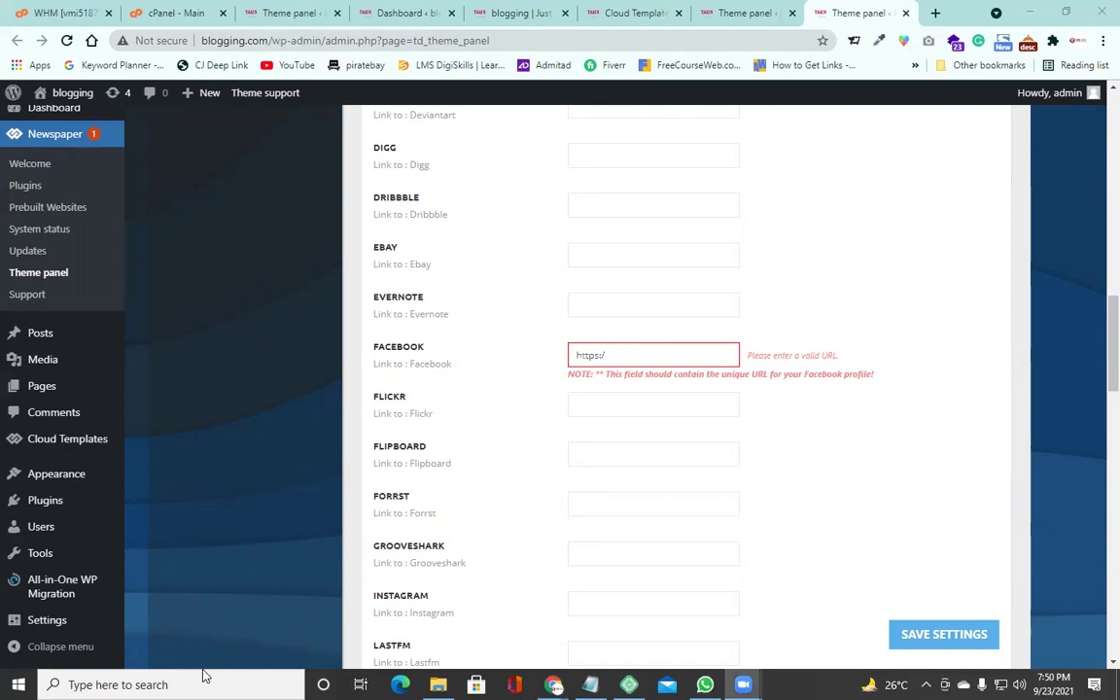
left_click(612, 356)
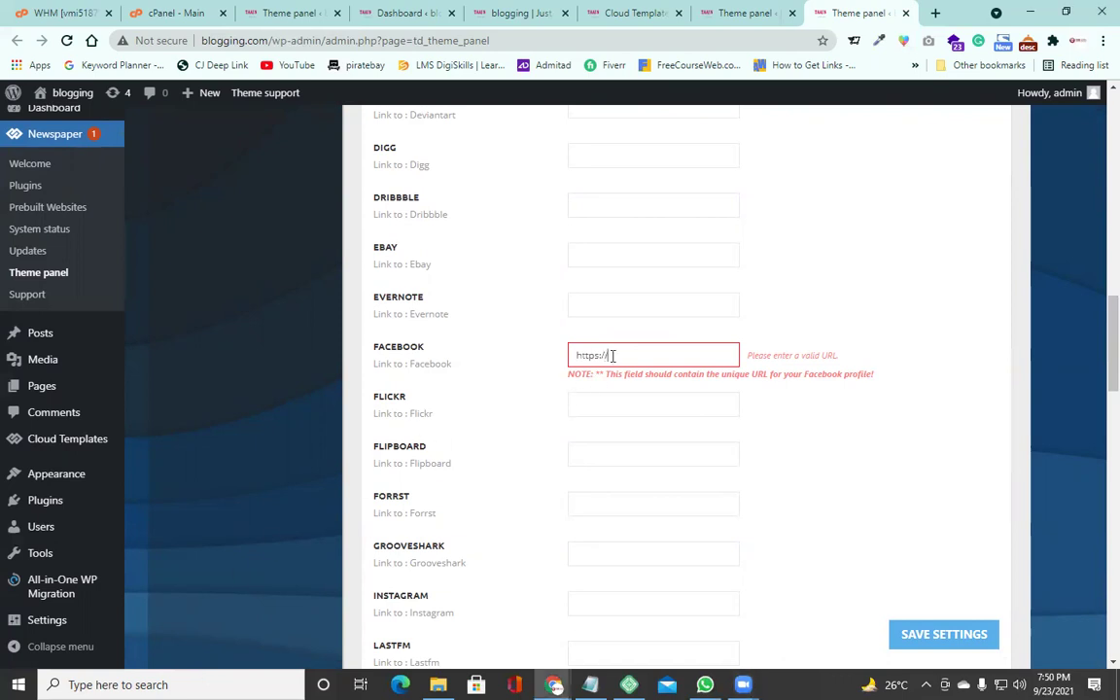
left_click(261, 584)
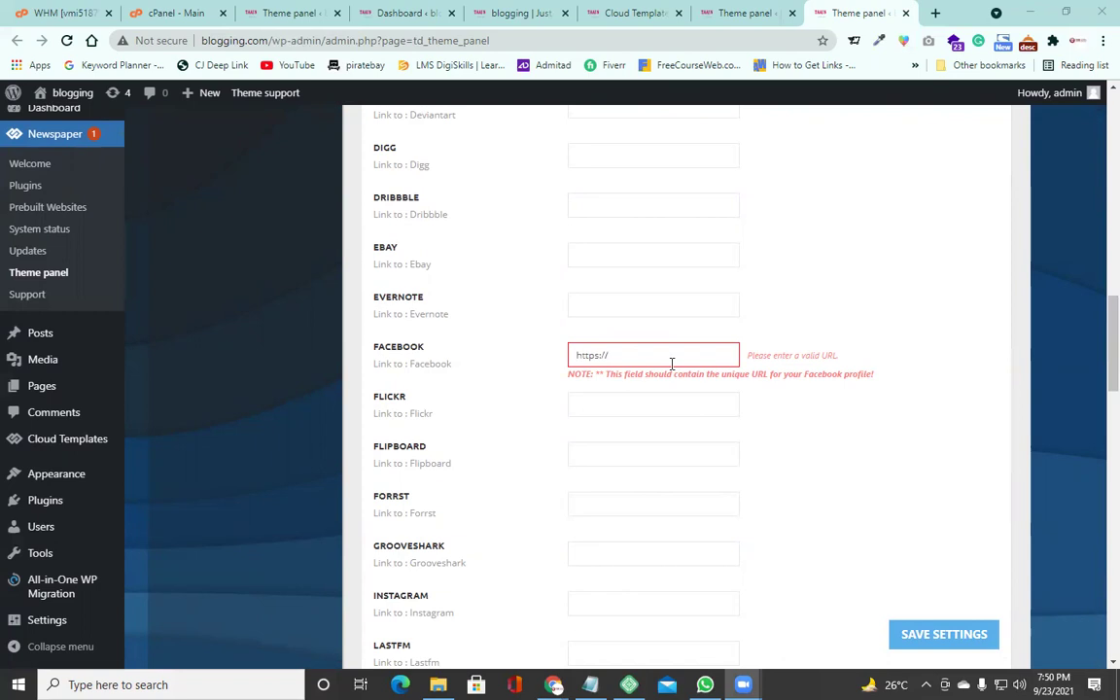
left_click(662, 354)
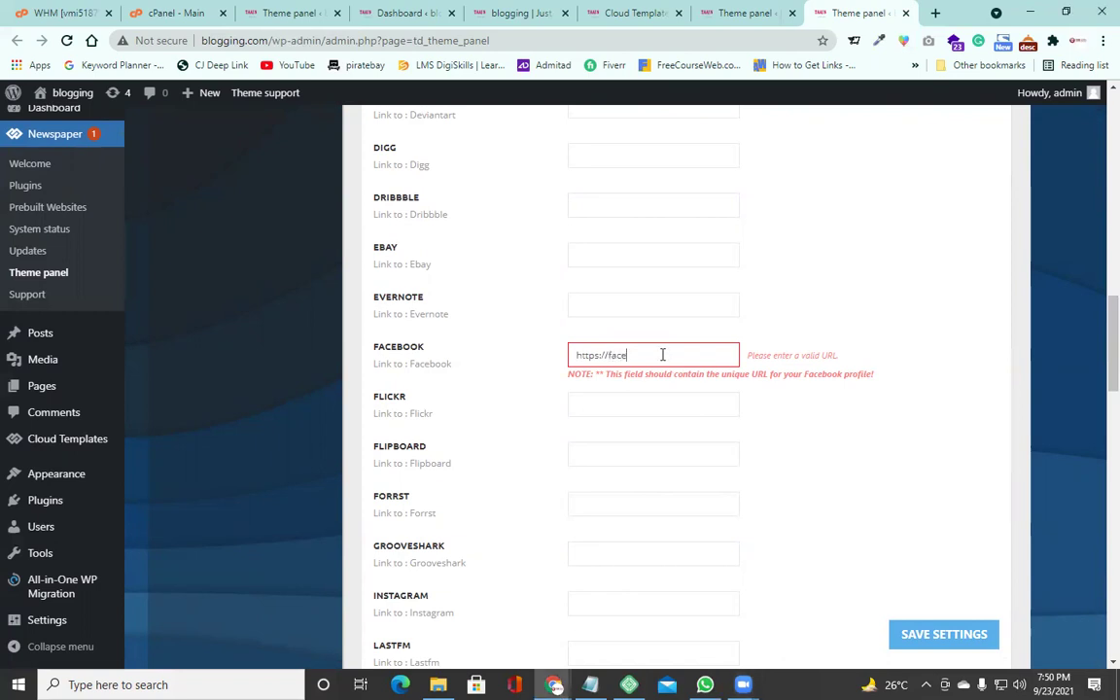
type("facebook.com")
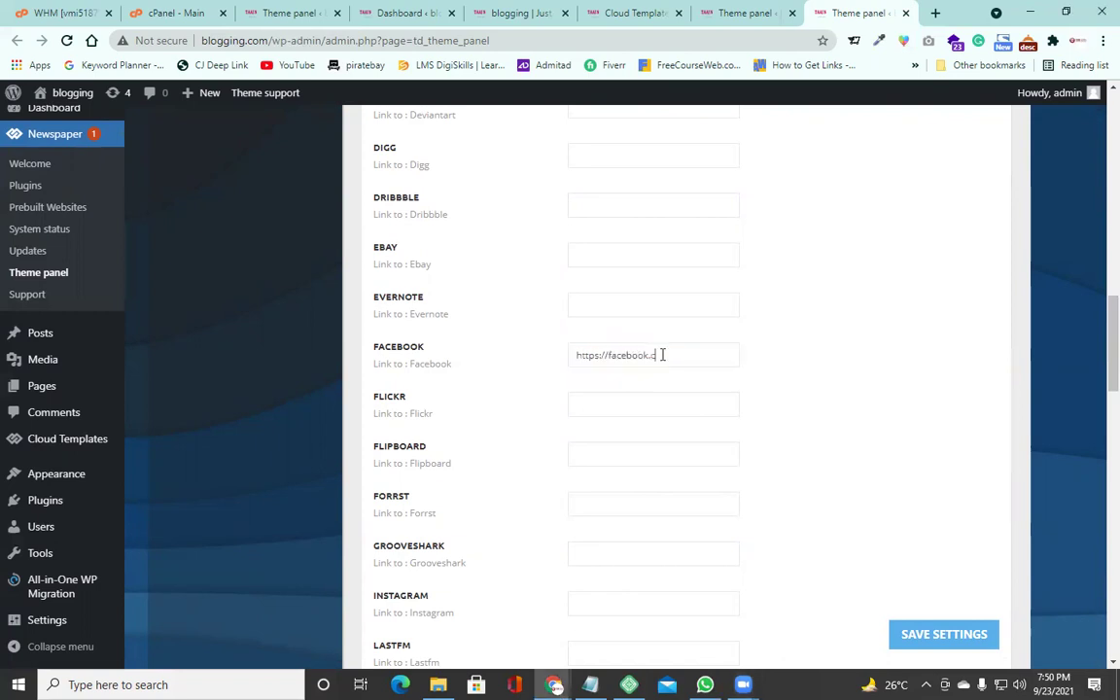
left_click(926, 636)
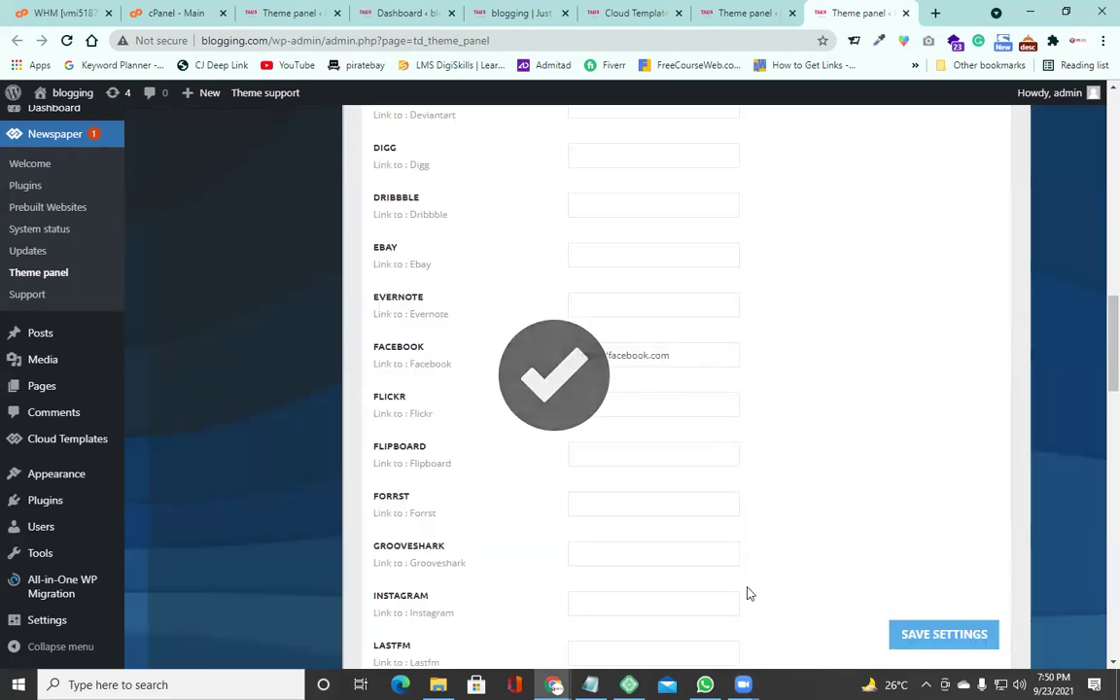
Reload the homepage in the incognito window to check the top bar's Facebook icon and its link, and return to the theme panel.
left_click(553, 684)
left_click(635, 612)
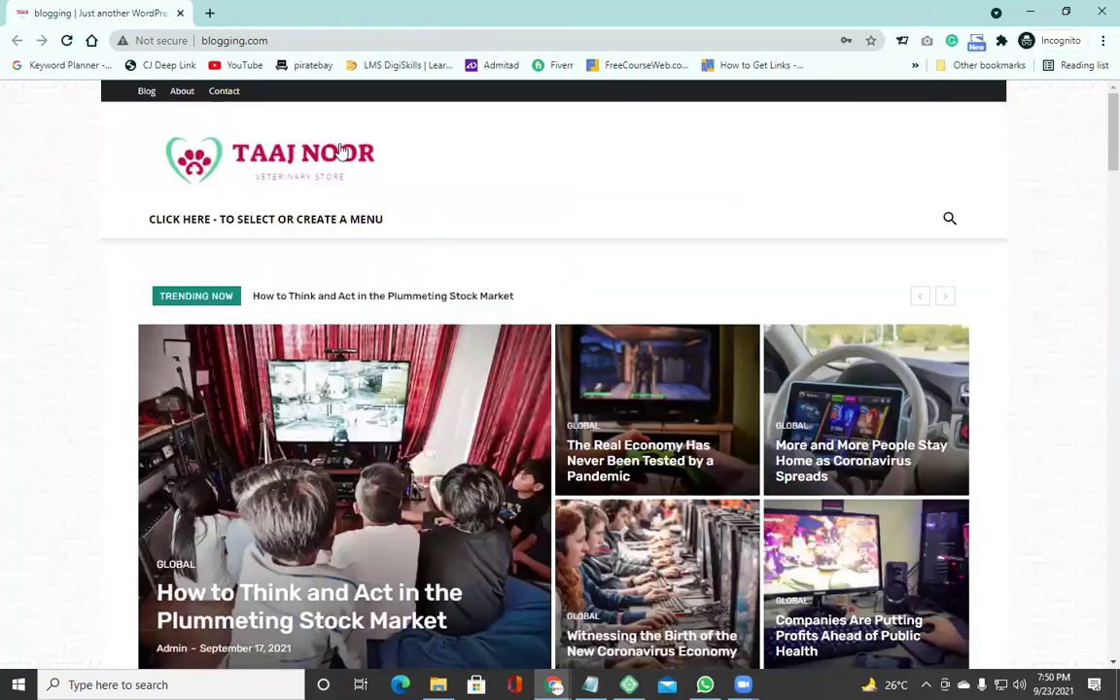
left_click(67, 43)
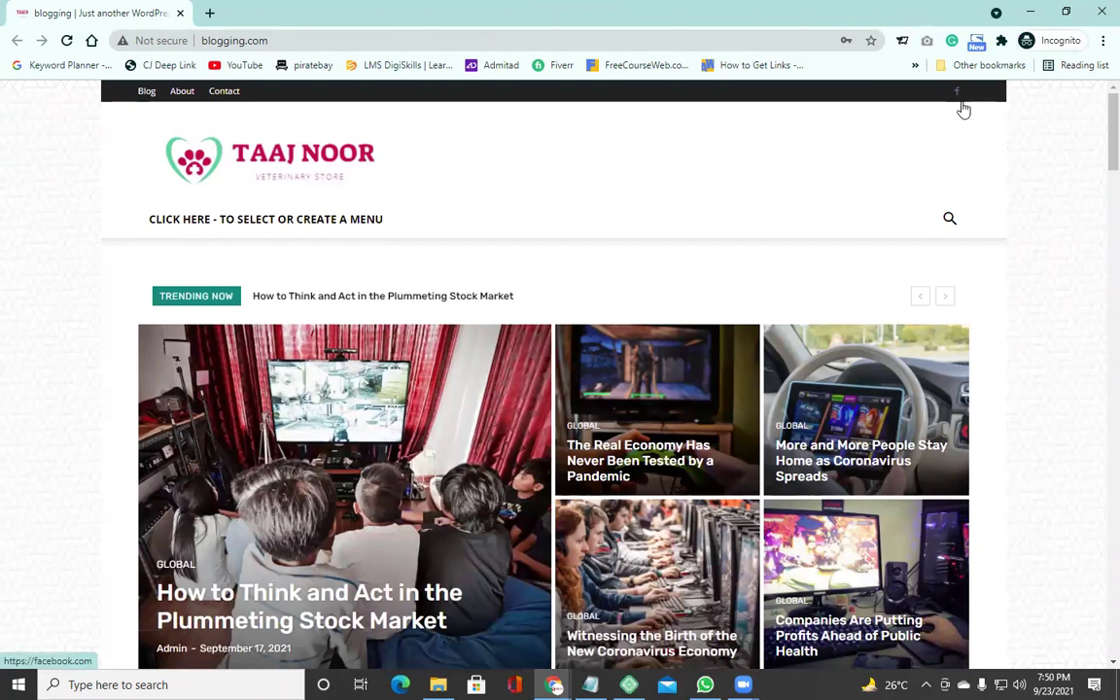
left_click(554, 685)
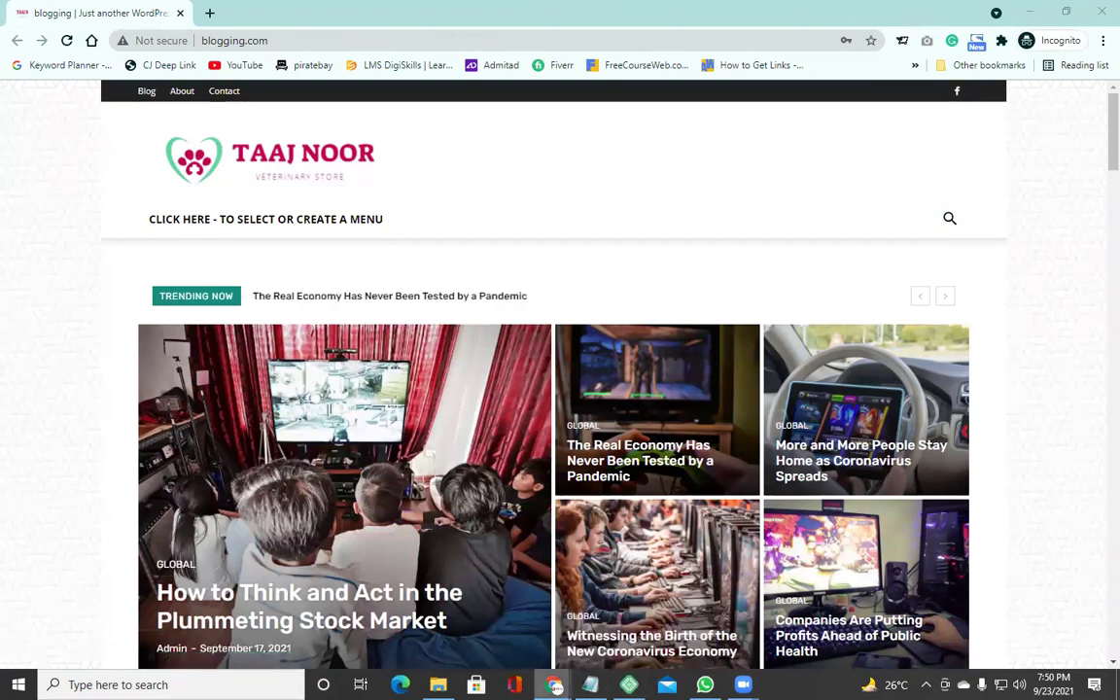
left_click(507, 629)
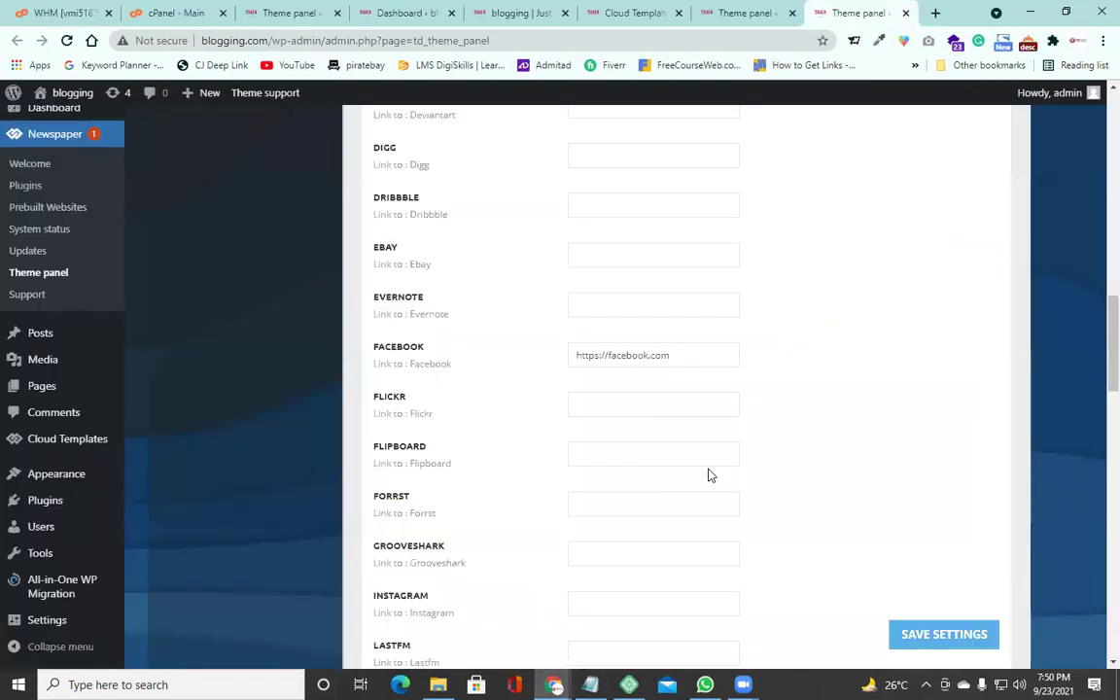
Review the Social Networks settings from the network link fields back up to the Facebook Account section.
scroll(764, 347, "up", 3)
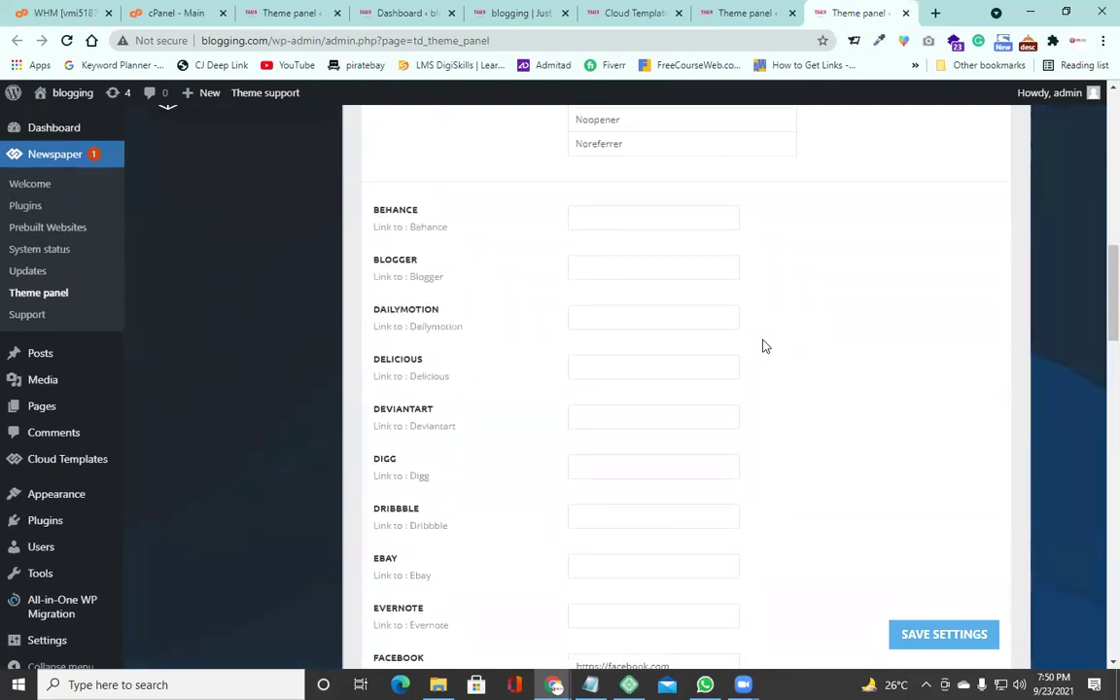
scroll(764, 347, "up", 3)
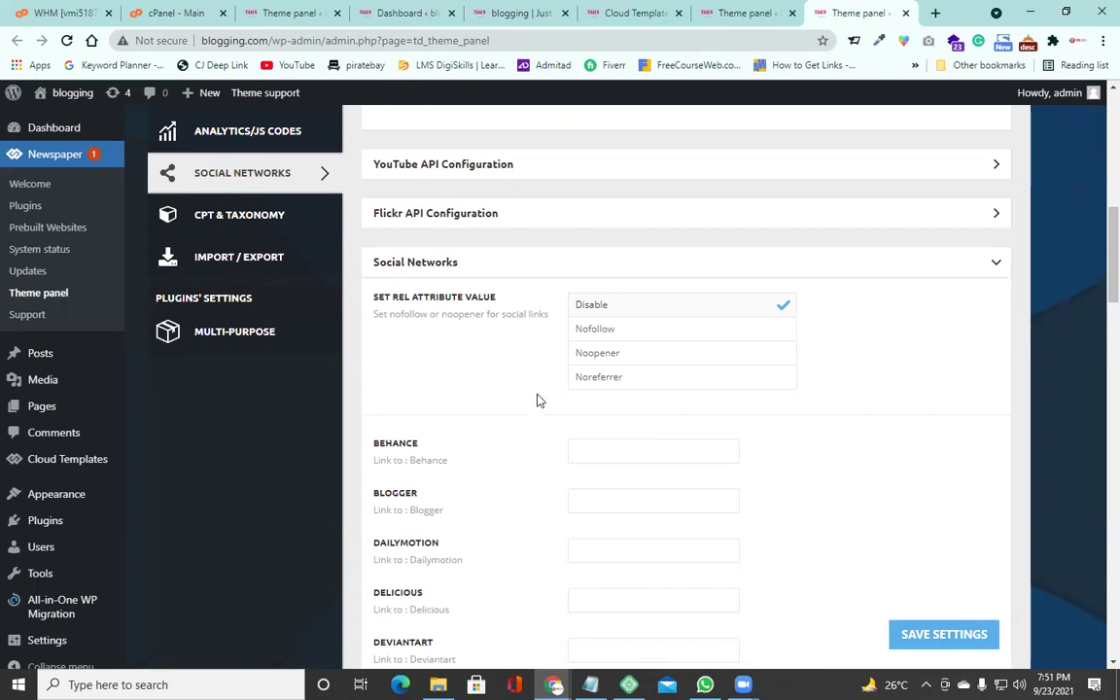
scroll(540, 401, "up", 3)
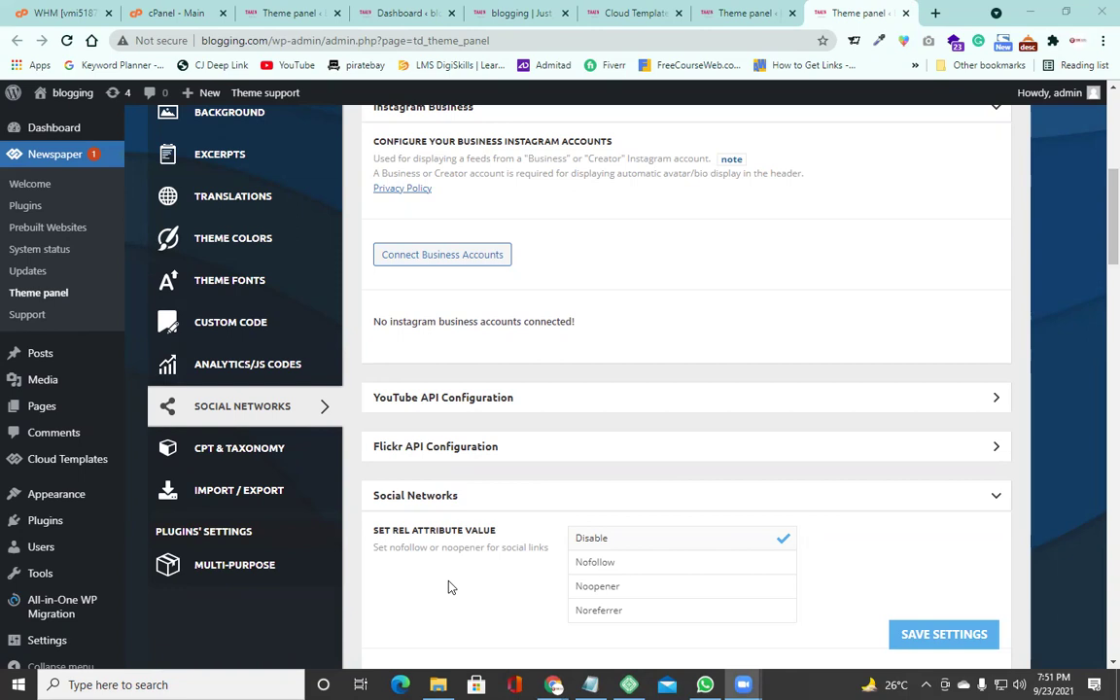
scroll(660, 420, "up", 5)
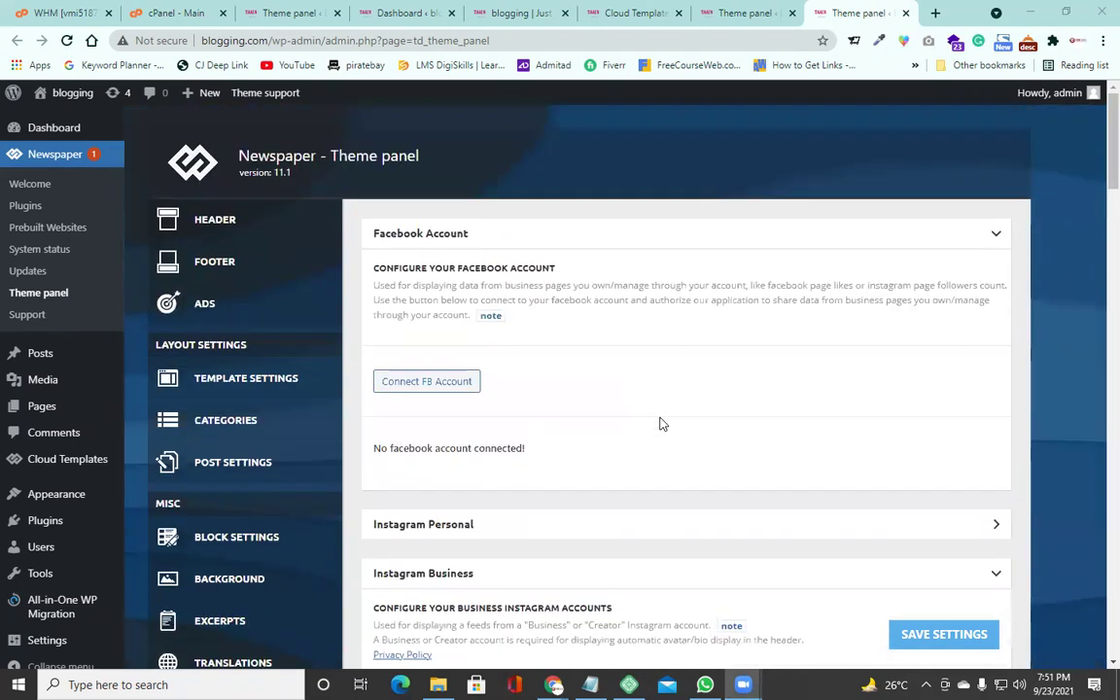
scroll(658, 424, "down", 3)
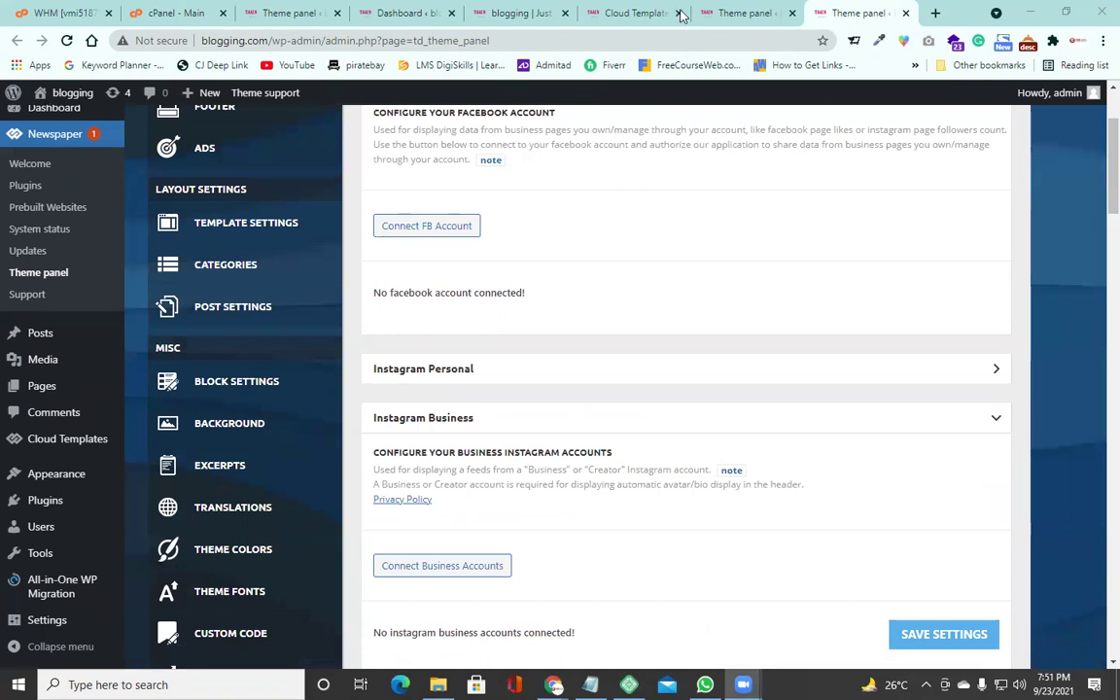
Switch back to the header settings' theme panel tab and expand the Top Bar section.
left_click(727, 12)
scroll(462, 375, "up", 3)
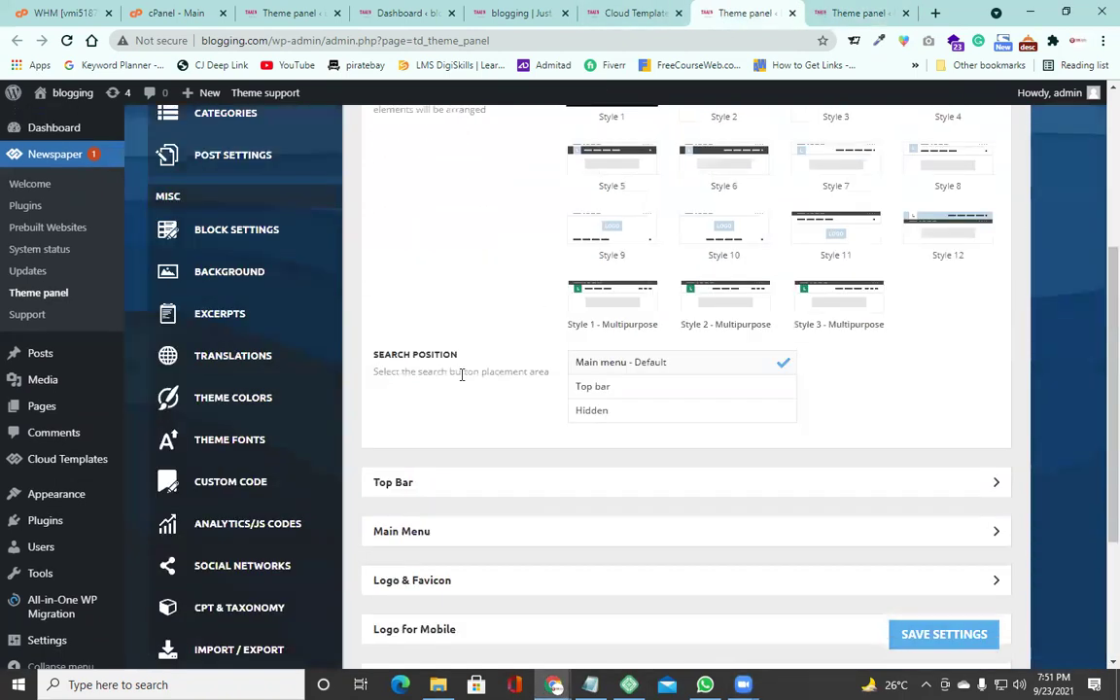
scroll(462, 375, "up", 3)
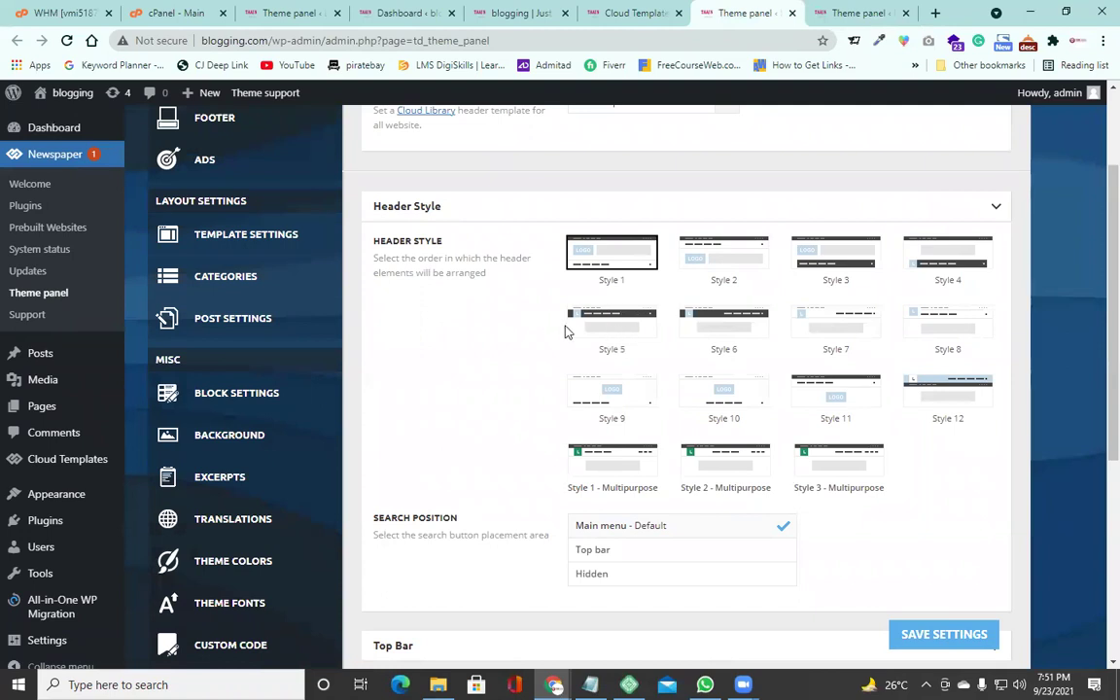
scroll(660, 283, "down", 1)
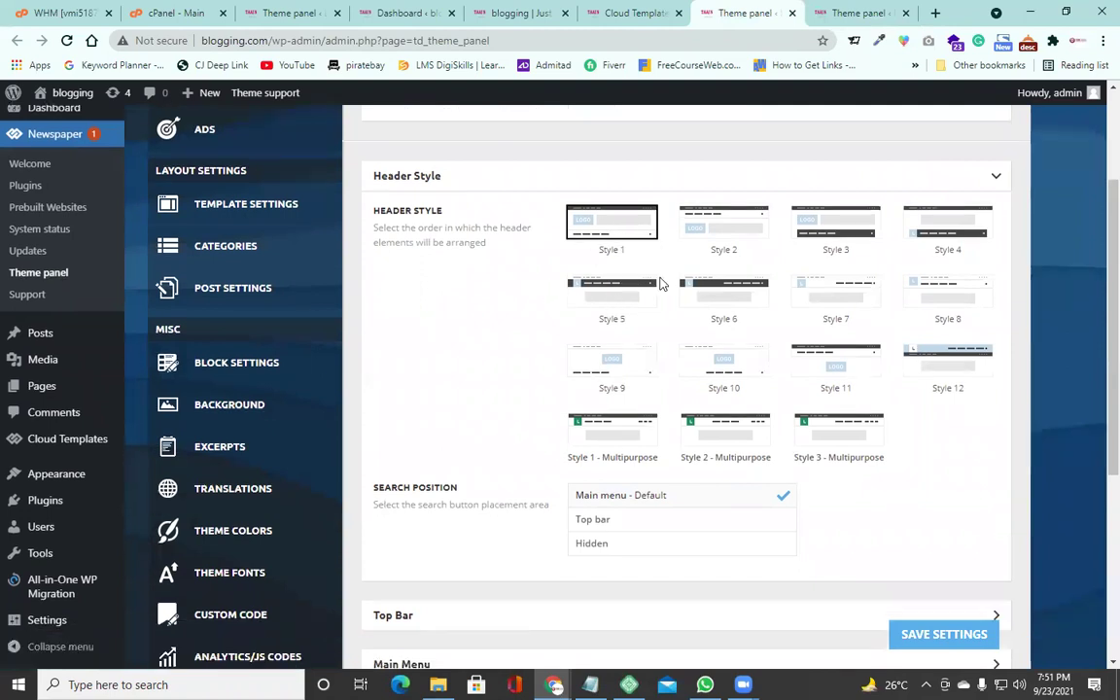
scroll(660, 283, "down", 4)
left_click(772, 343)
scroll(738, 350, "down", 1)
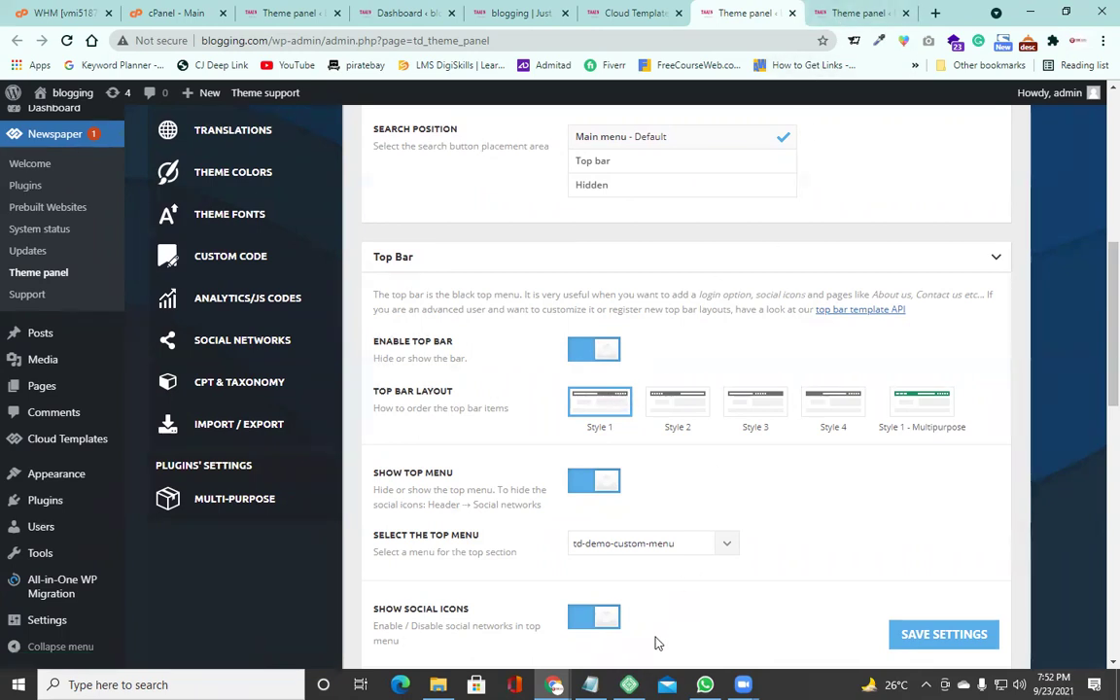
Check the top bar on the live homepage, set the top bar layout to Style 2 and save the settings.
key("alt+Tab")
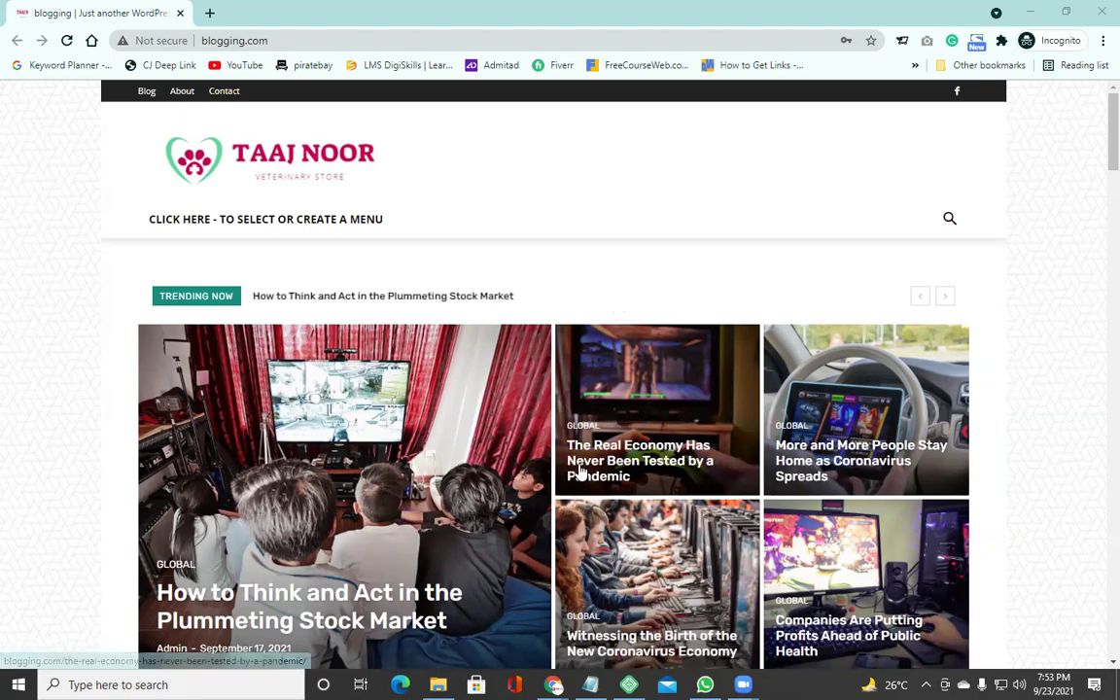
mouse_move(553, 683)
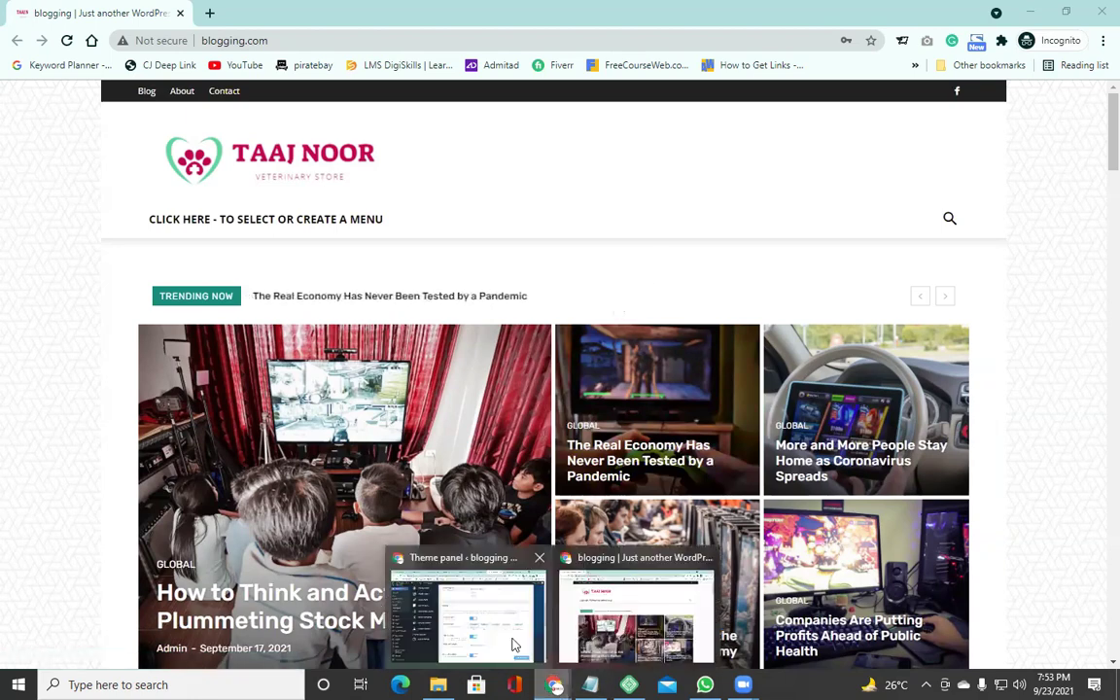
left_click(463, 581)
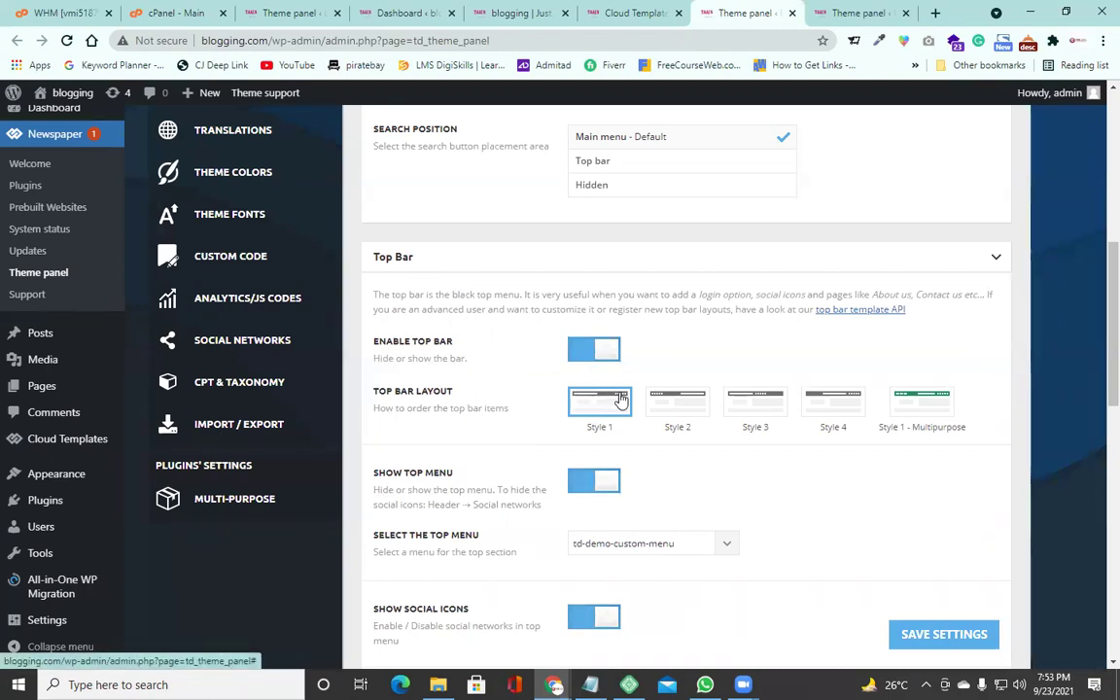
left_click(679, 411)
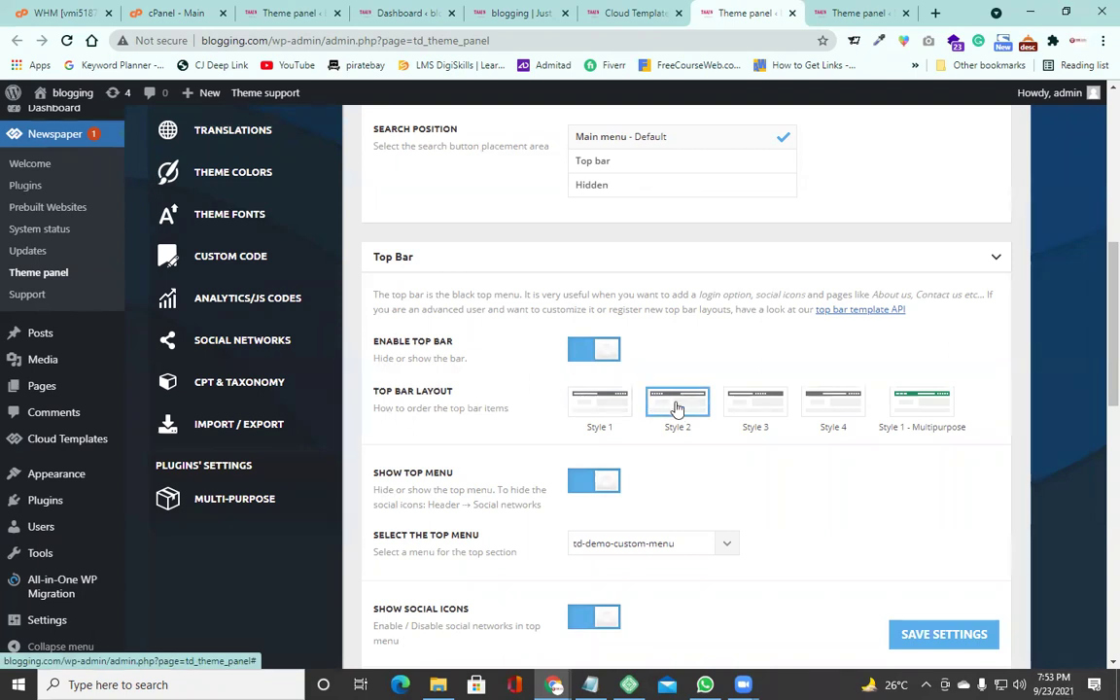
left_click(948, 636)
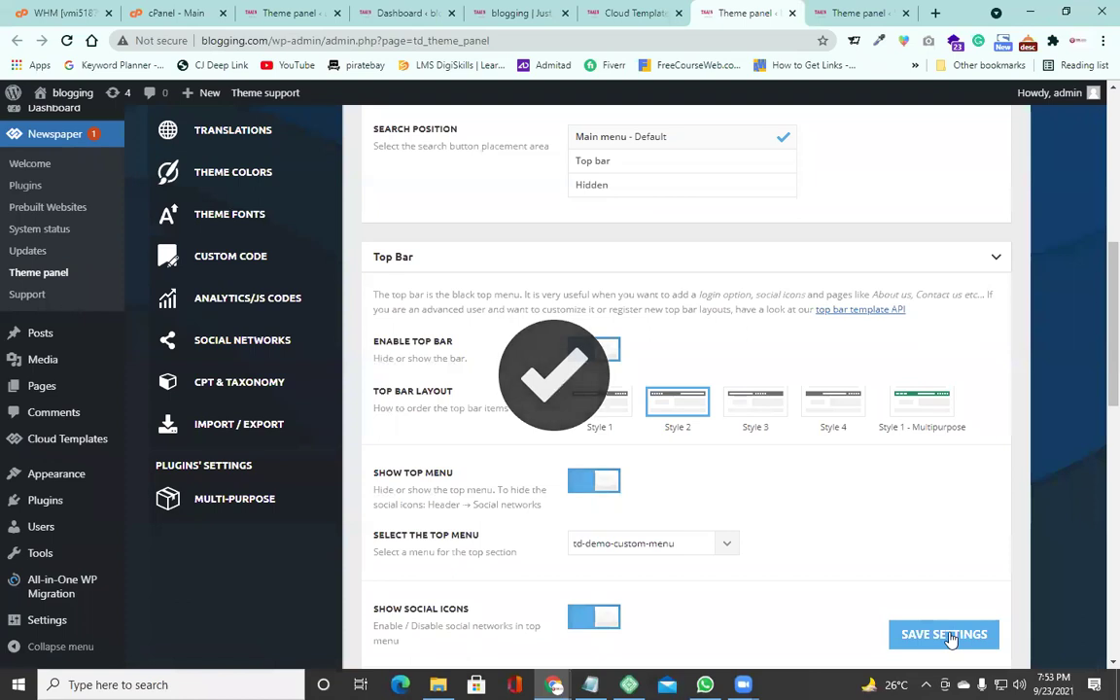
Reload the homepage in the incognito window to check the new top bar layout, and return to the theme panel.
left_click(631, 682)
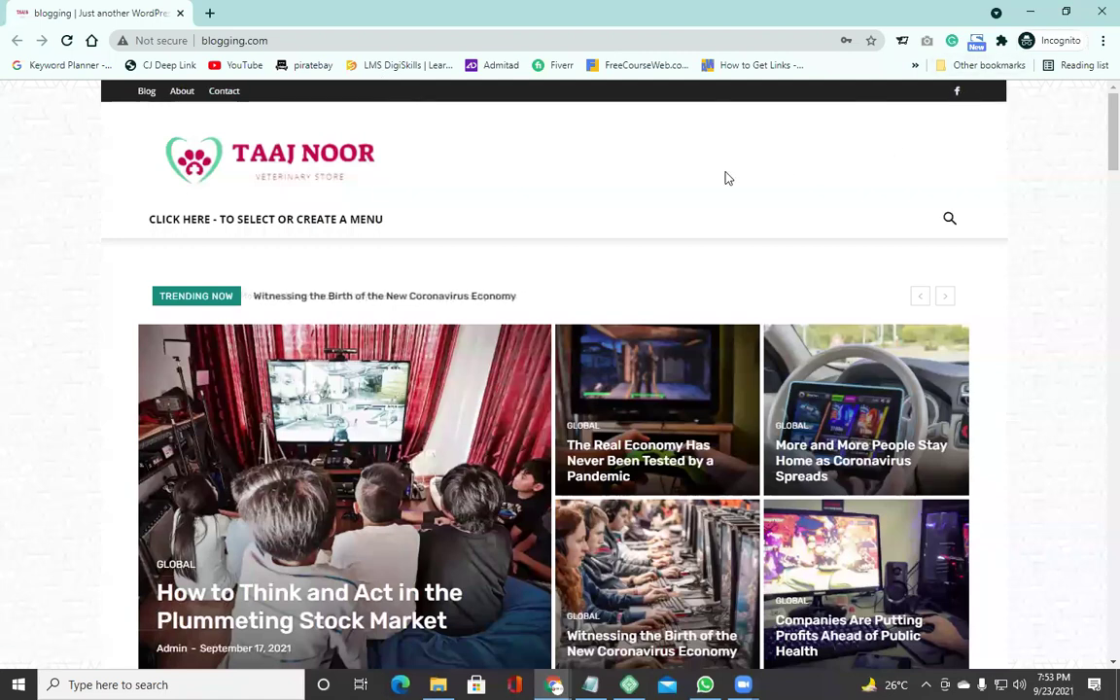
left_click(64, 41)
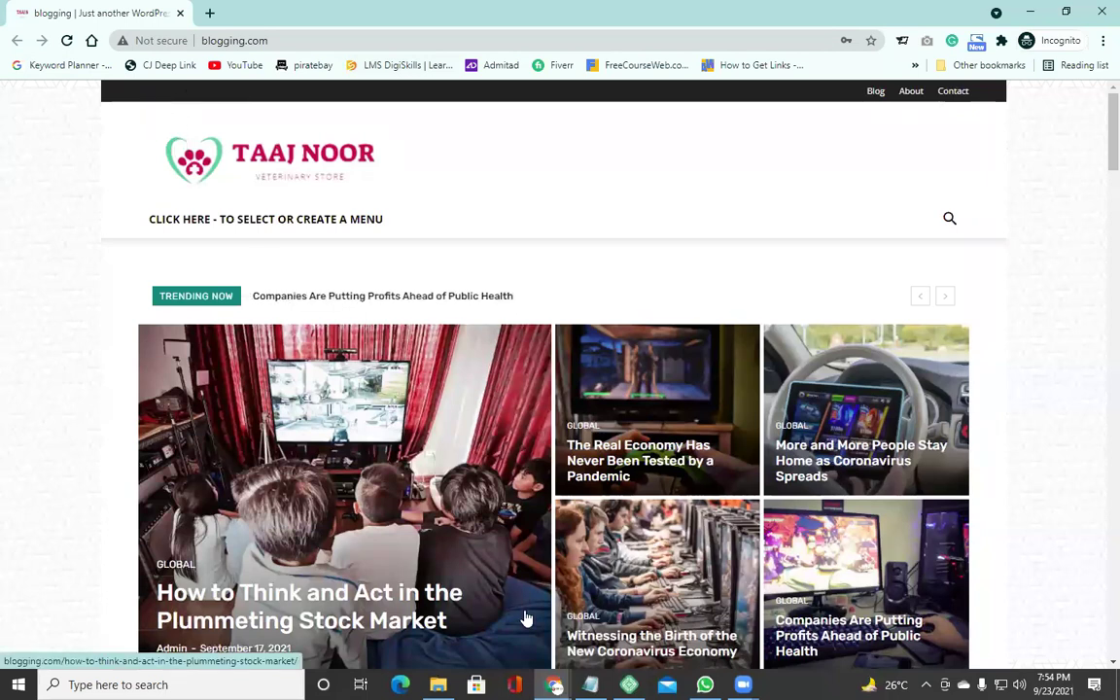
key("alt+Tab")
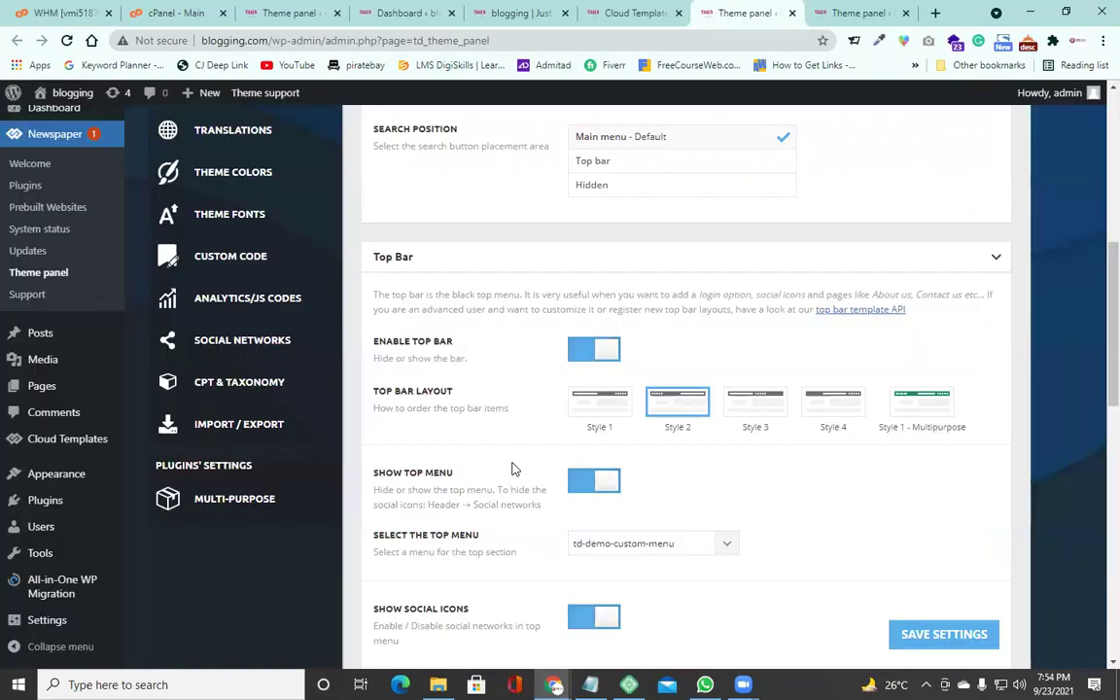
Enable Show Date for the top bar and save the theme settings.
scroll(511, 455, "down", 3)
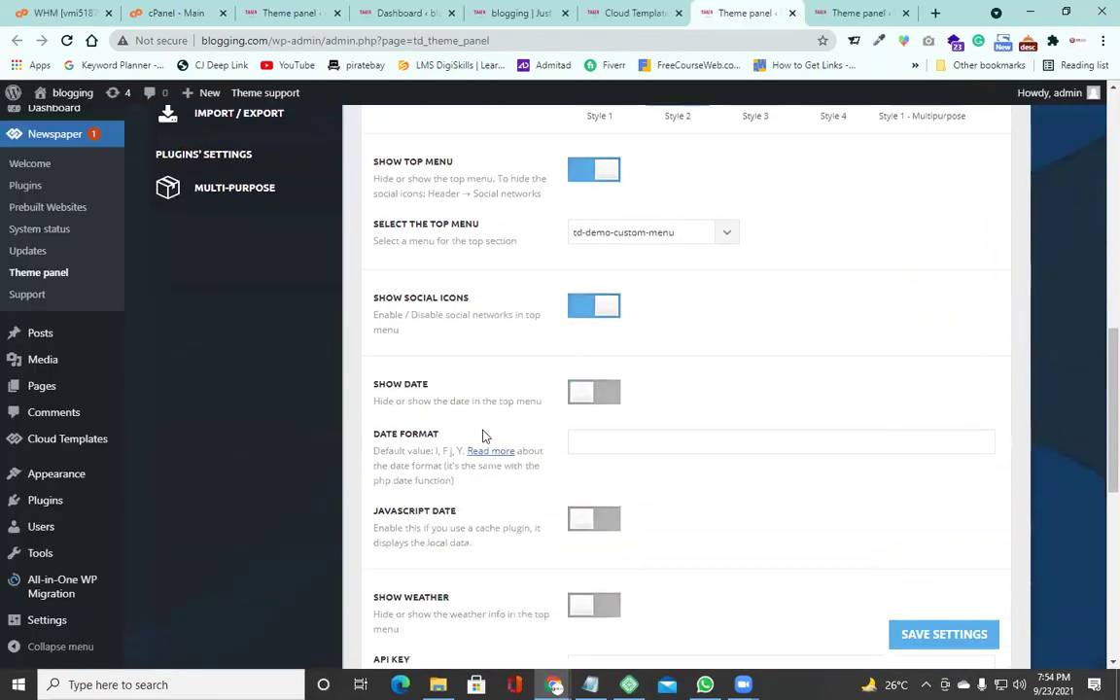
left_click(602, 398)
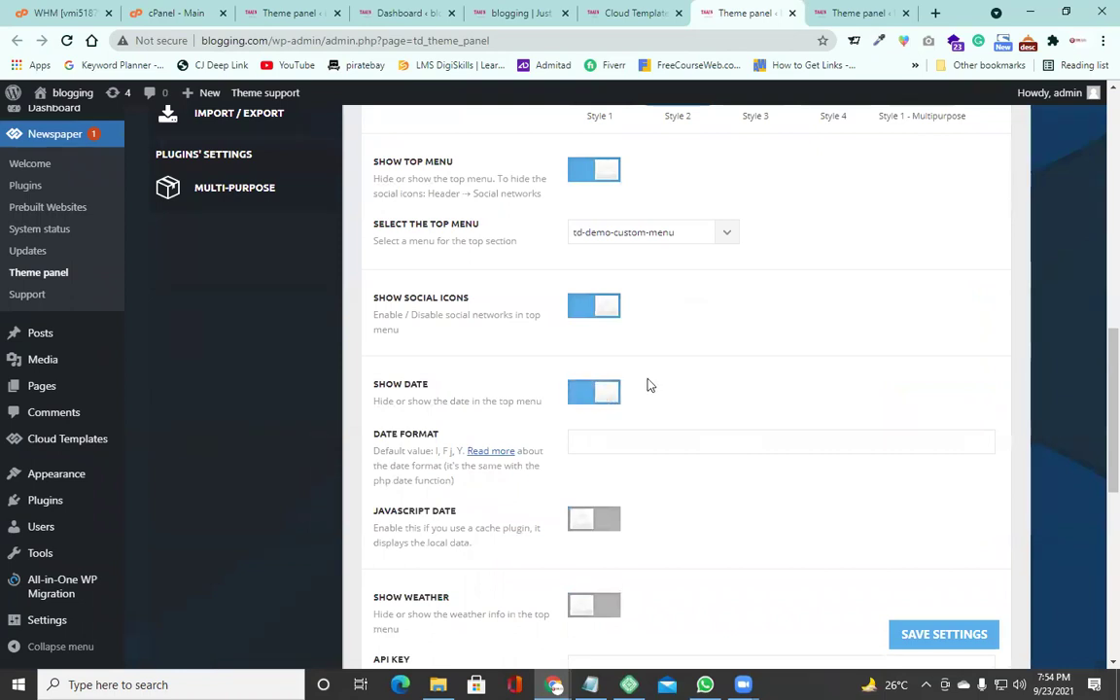
scroll(649, 387, "down", 1)
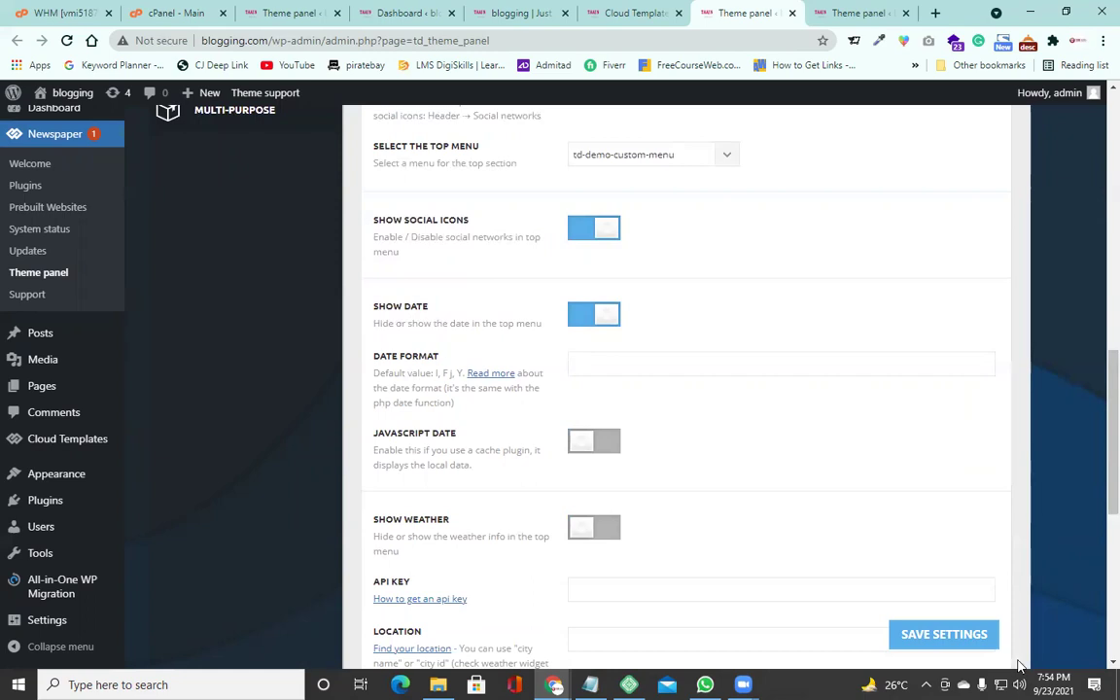
left_click(938, 634)
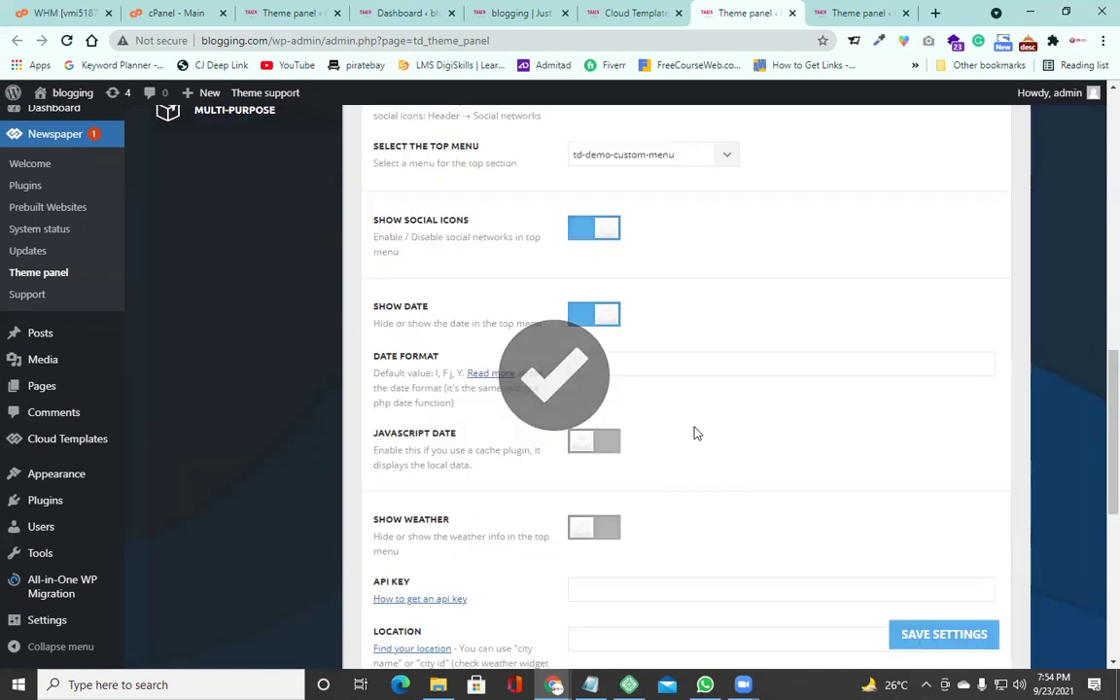
Reload the homepage in the incognito window to check the date in the top bar, and return to the theme panel.
scroll(694, 432, "down", 3)
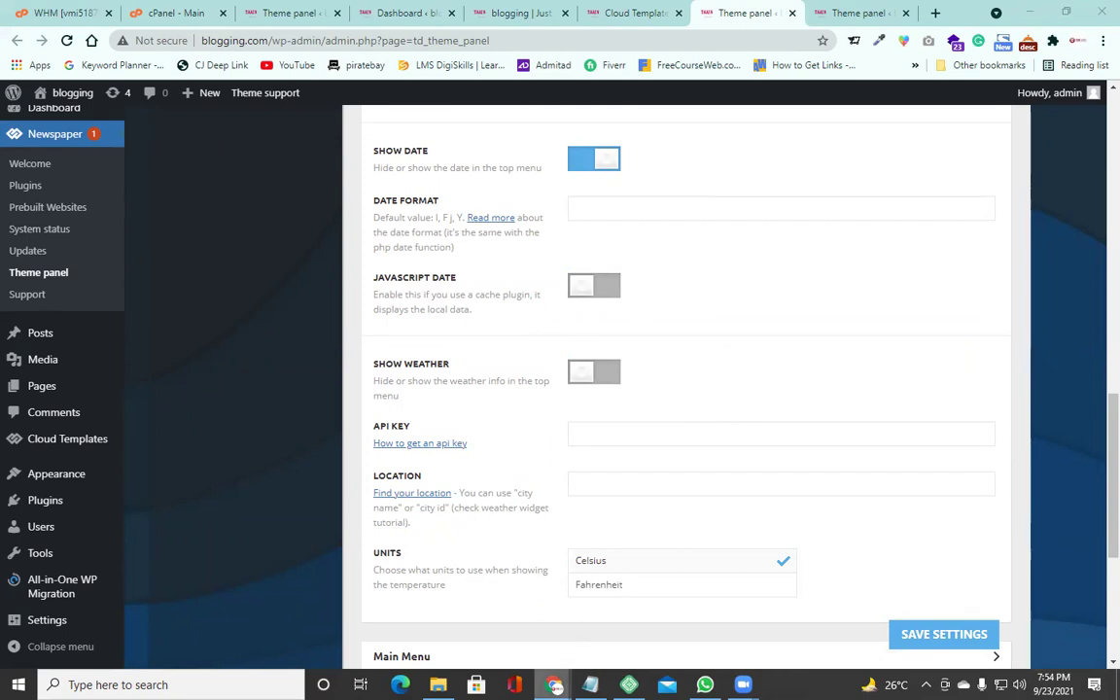
mouse_move(554, 685)
left_click(632, 608)
left_click(66, 42)
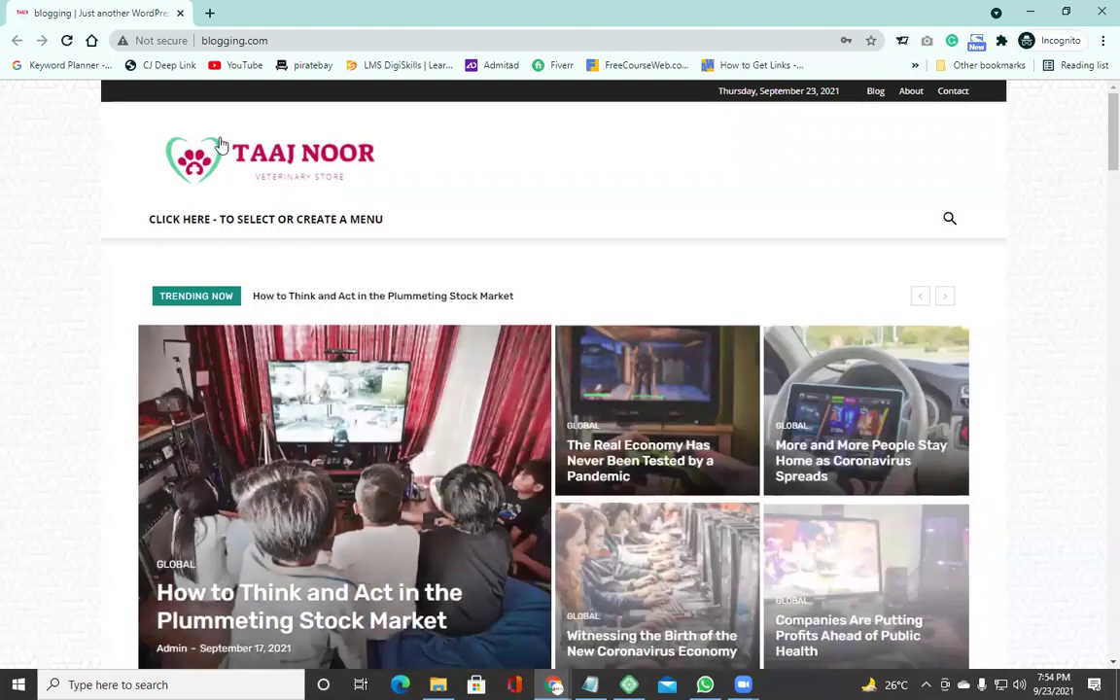
left_click_drag(719, 90, 804, 90)
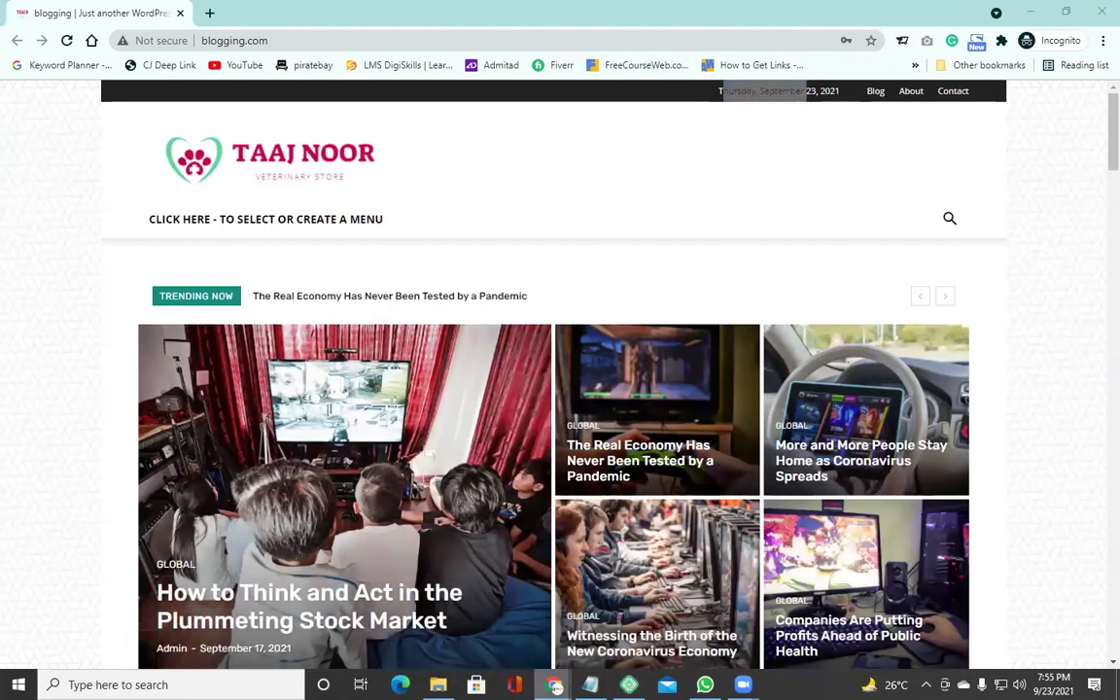
mouse_move(553, 685)
left_click(499, 632)
Enable Show Weather in the Top Bar settings.
scroll(632, 345, "up", 3)
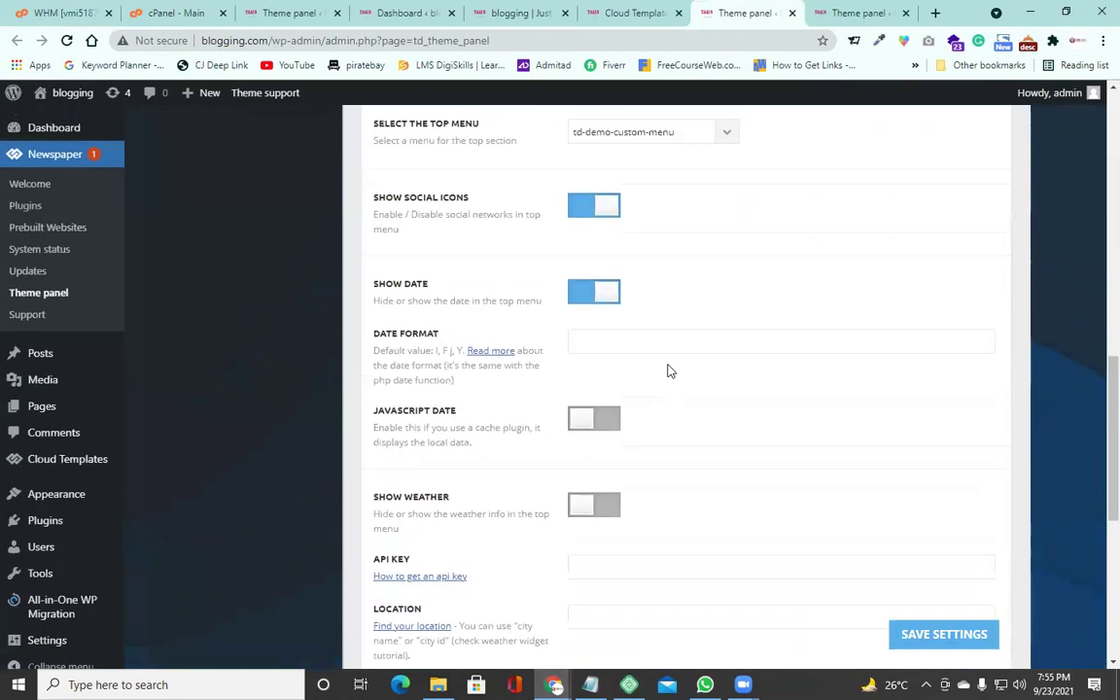
scroll(525, 395, "down", 2)
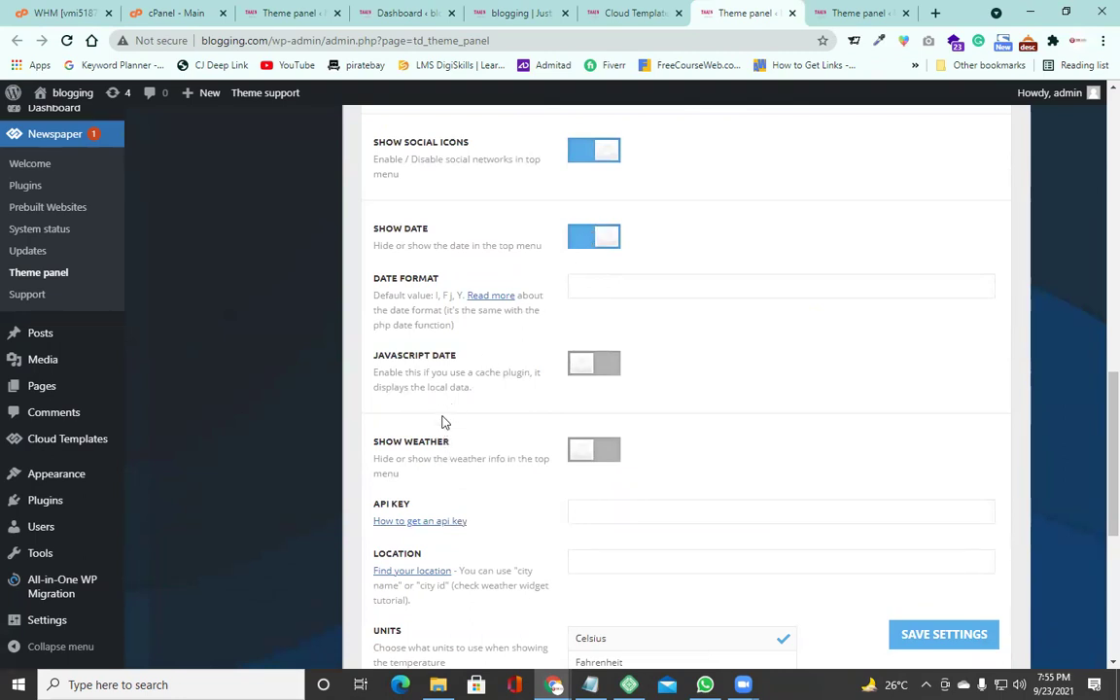
scroll(470, 375, "down", 2)
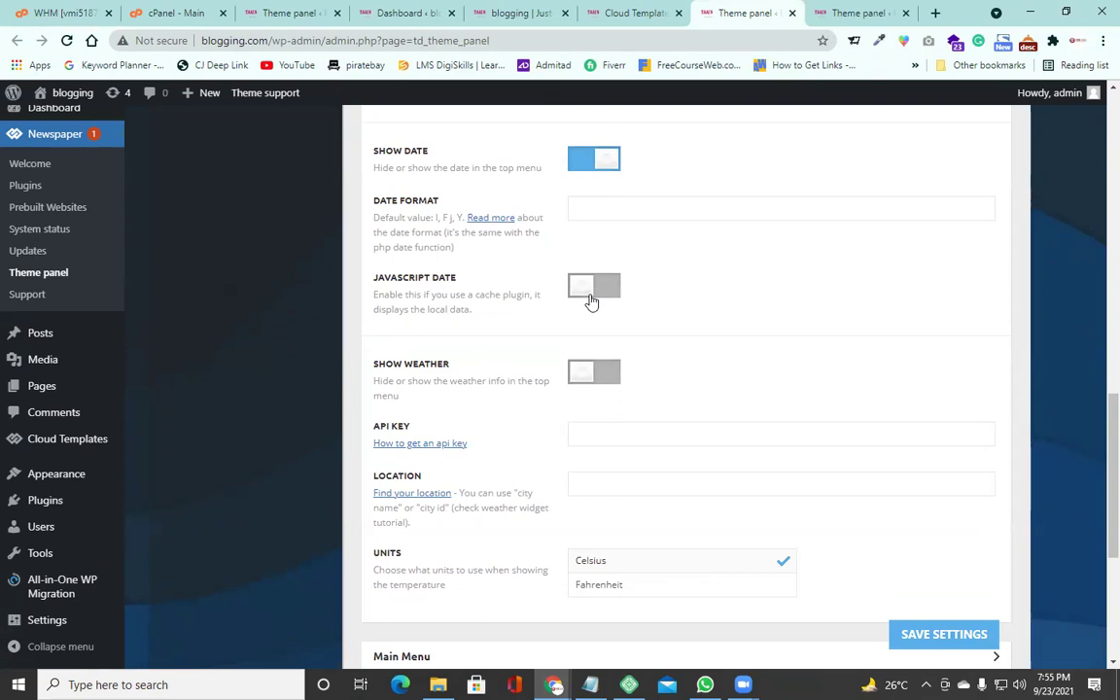
left_click_drag(393, 363, 413, 365)
left_click(612, 375)
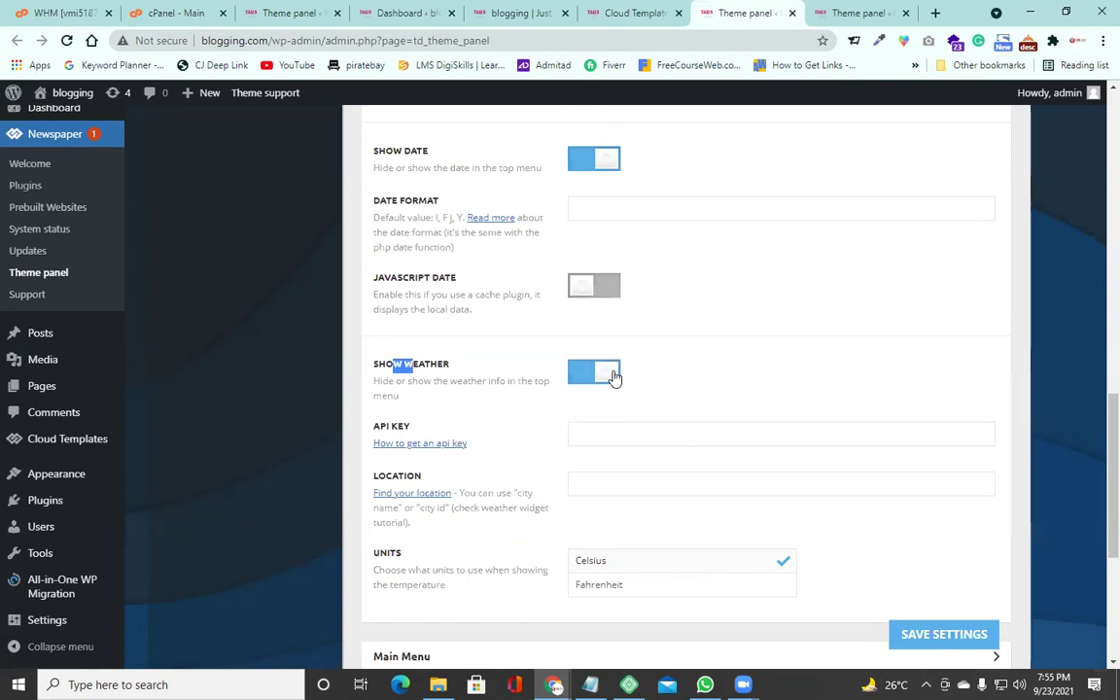
scroll(613, 375, "down", 1)
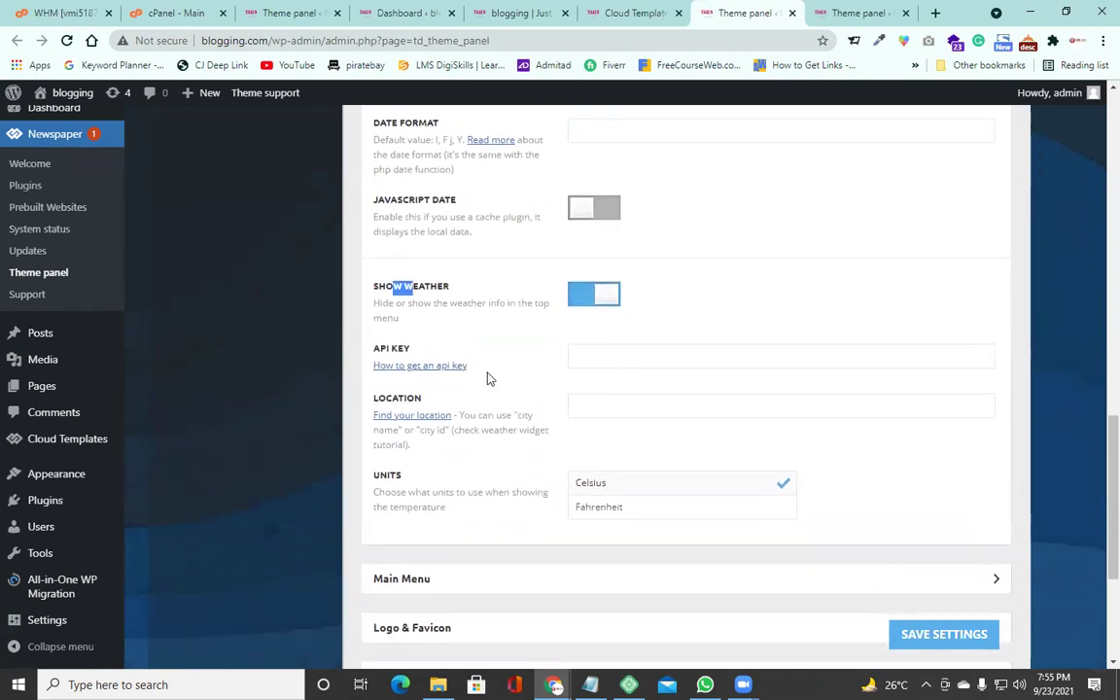
Open the guide on how to get a weather API key in a new tab.
left_click_drag(389, 348, 397, 348)
left_click(620, 402)
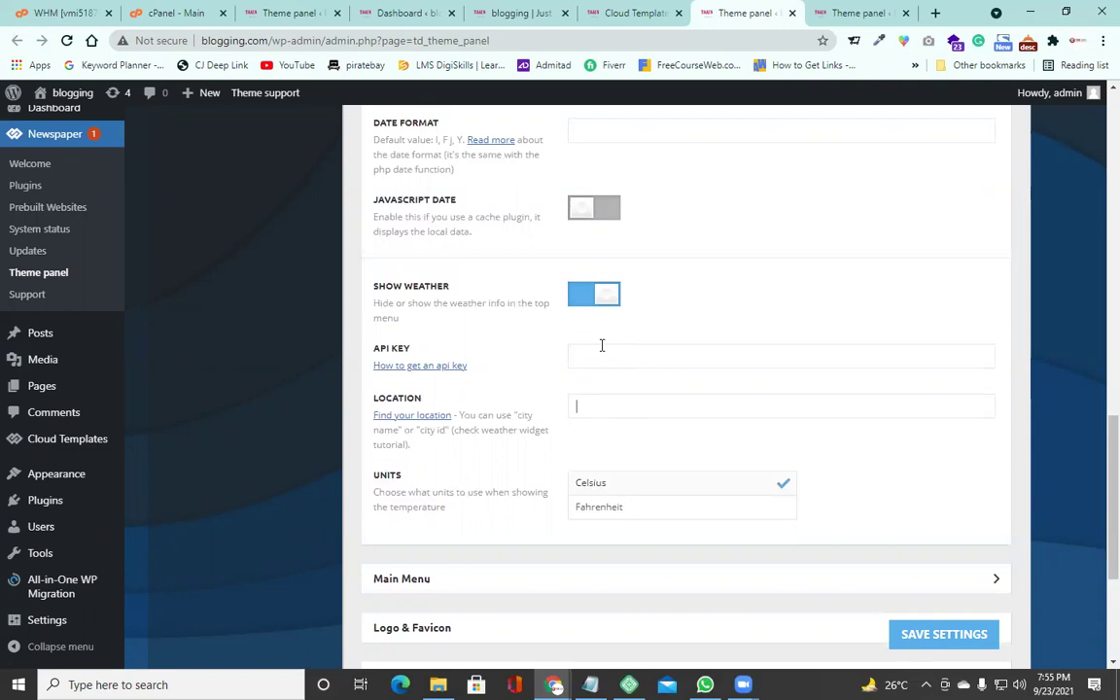
right_click(419, 370)
left_click(461, 380)
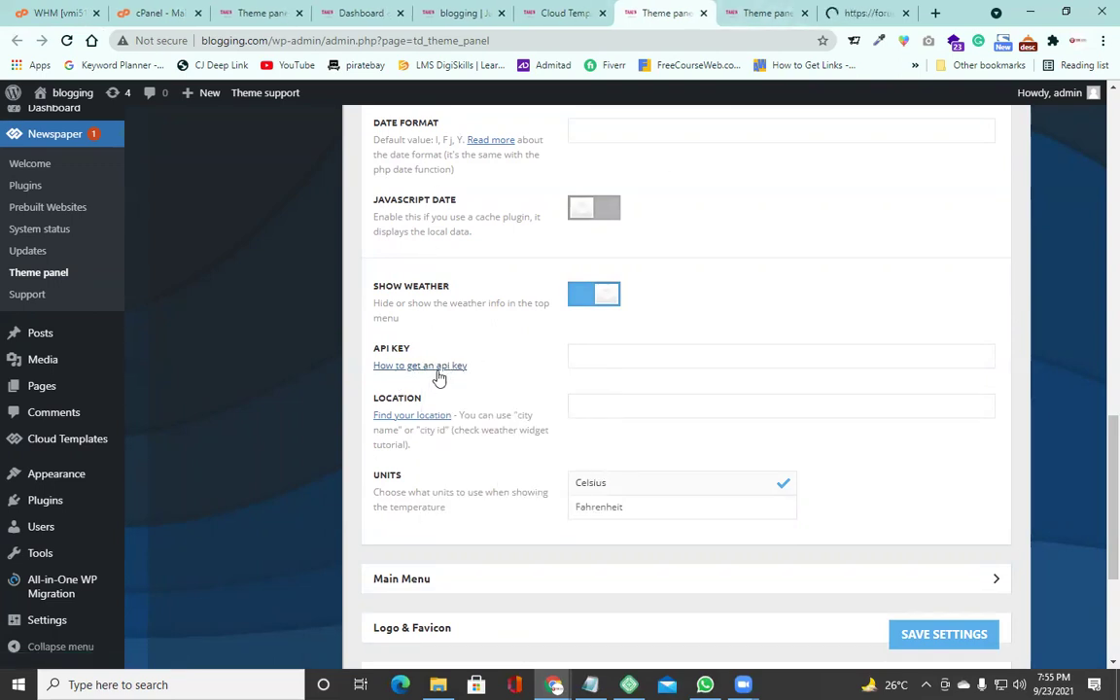
left_click(867, 13)
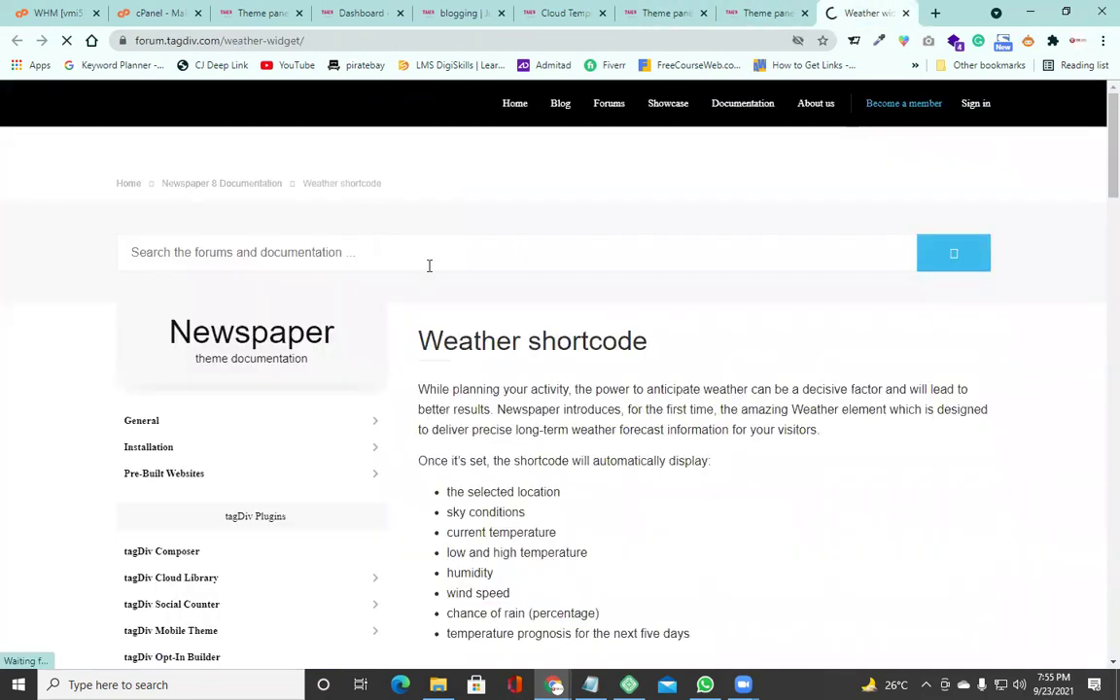
Read through the weather guide for how to obtain the API key and set the location and units.
scroll(464, 368, "down", 1)
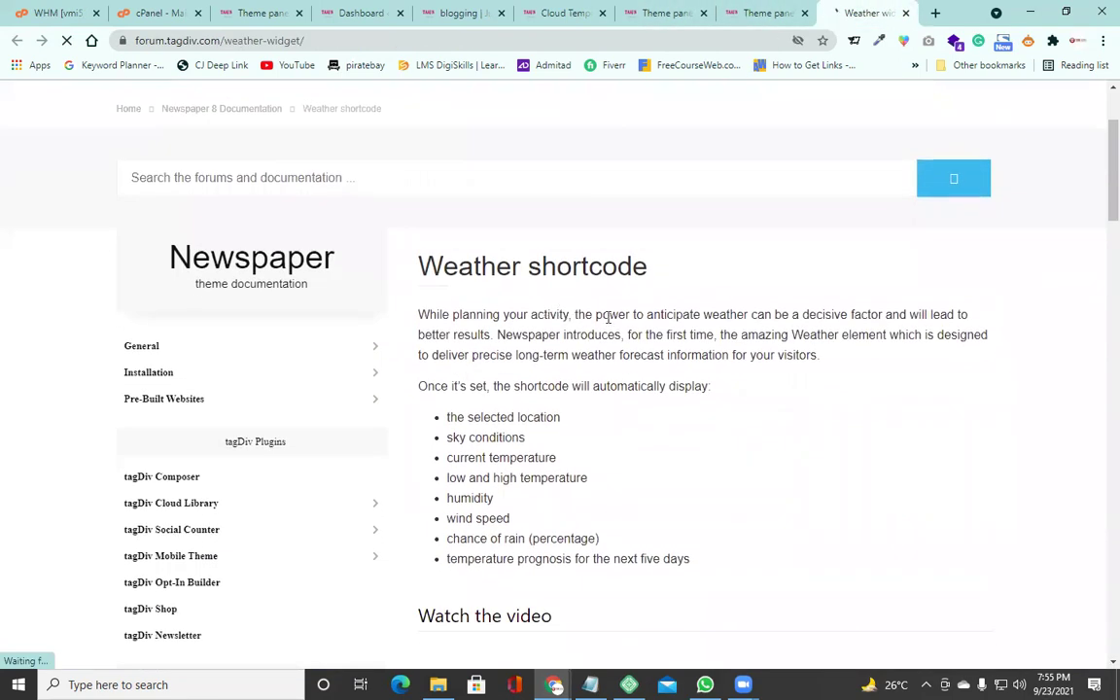
scroll(569, 320, "down", 5)
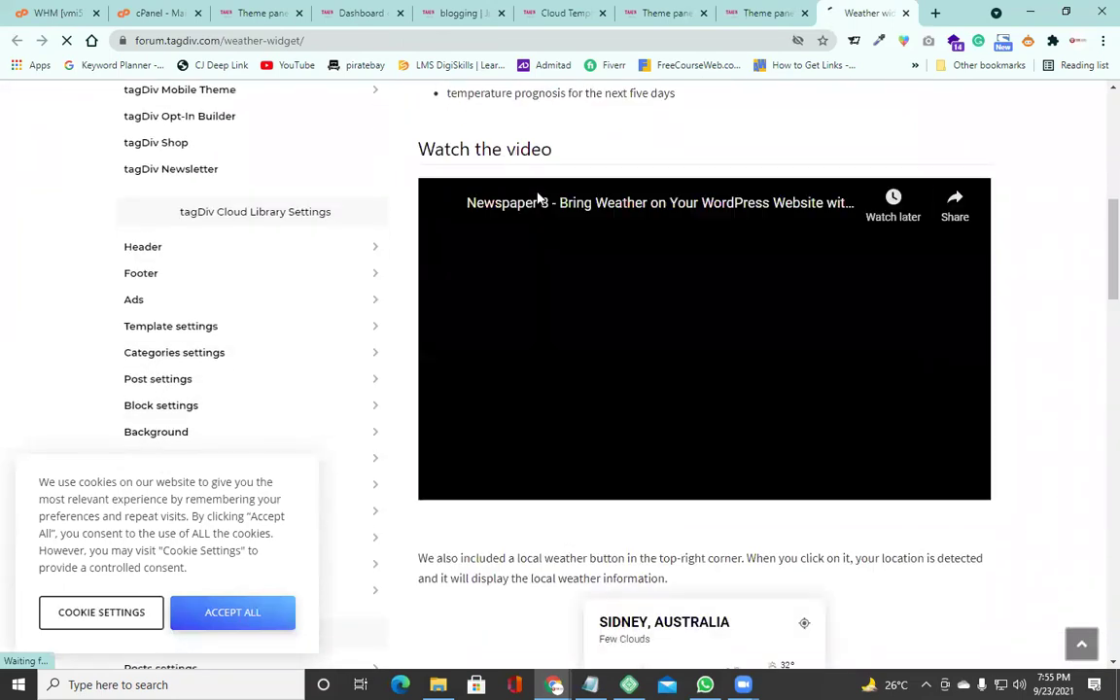
scroll(539, 199, "down", 1)
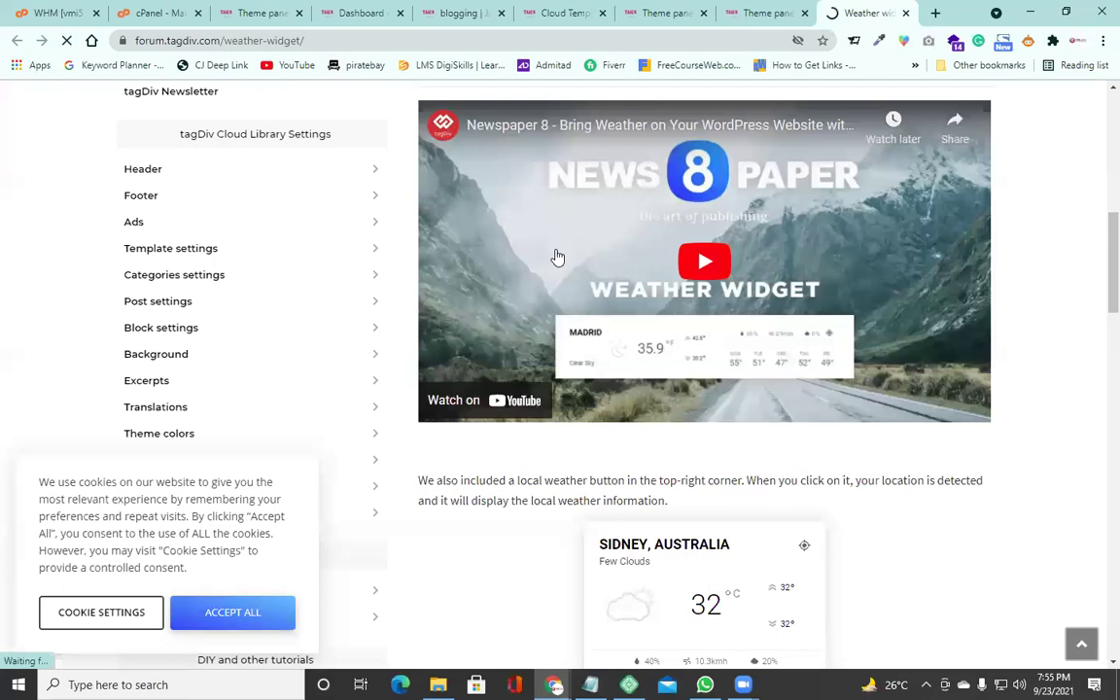
scroll(570, 301, "down", 4)
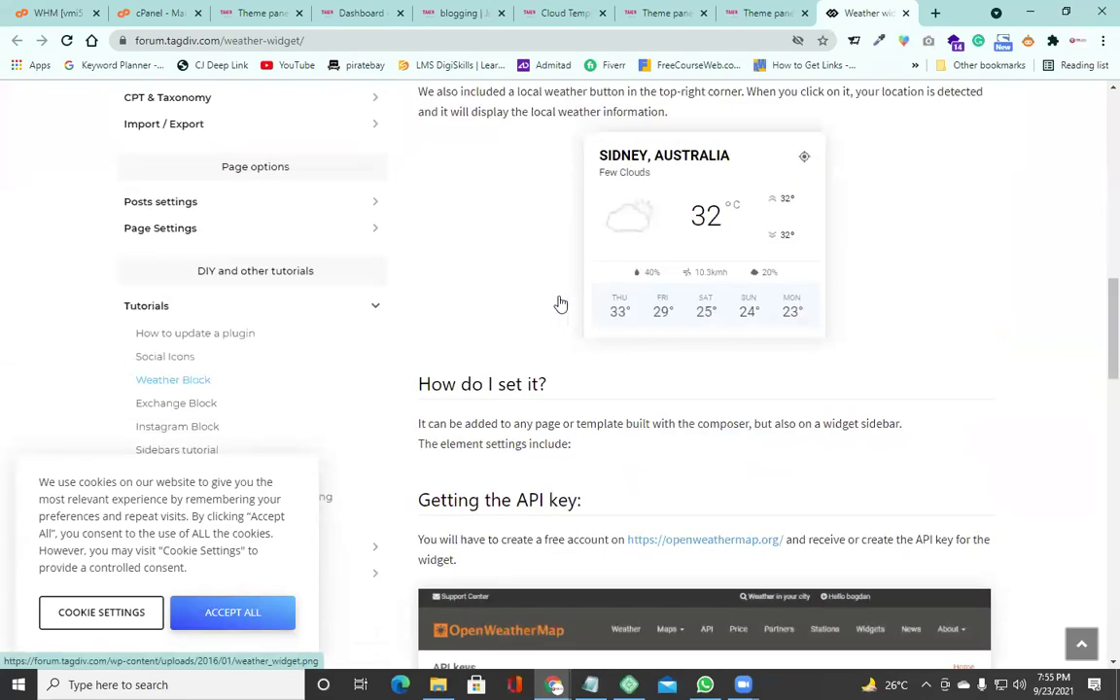
scroll(483, 238, "down", 8)
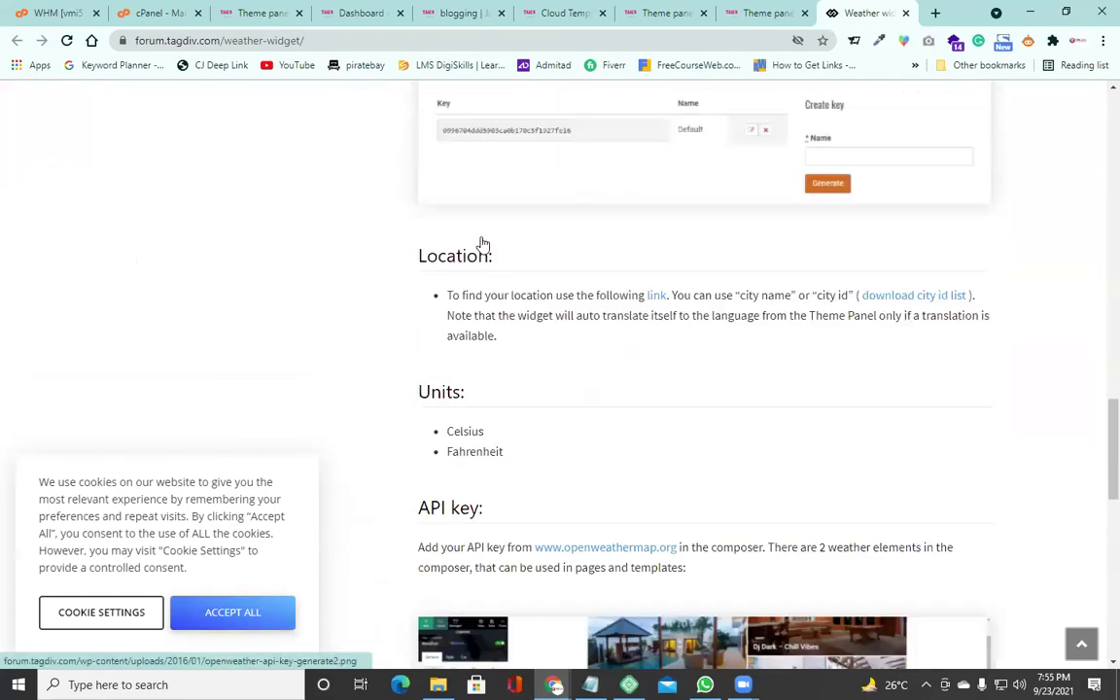
scroll(484, 242, "down", 4)
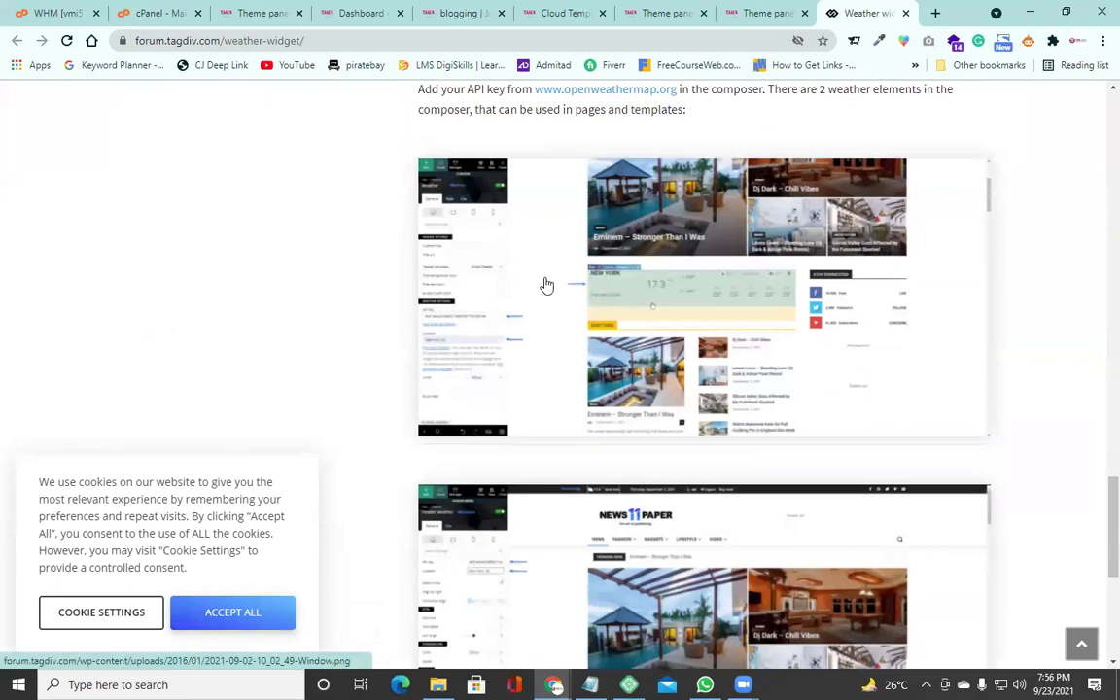
scroll(546, 286, "down", 2)
scroll(547, 286, "up", 2)
Return to the theme panel, set the weather location to Lahore and save the theme settings.
left_click(753, 13)
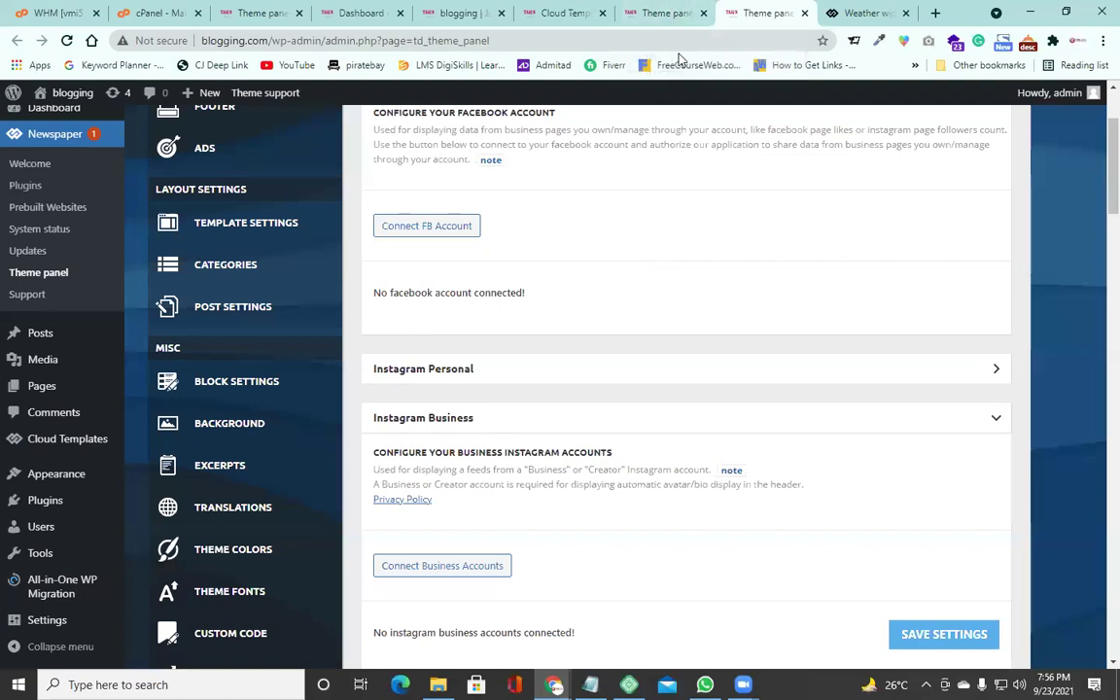
left_click(661, 9)
left_click(607, 359)
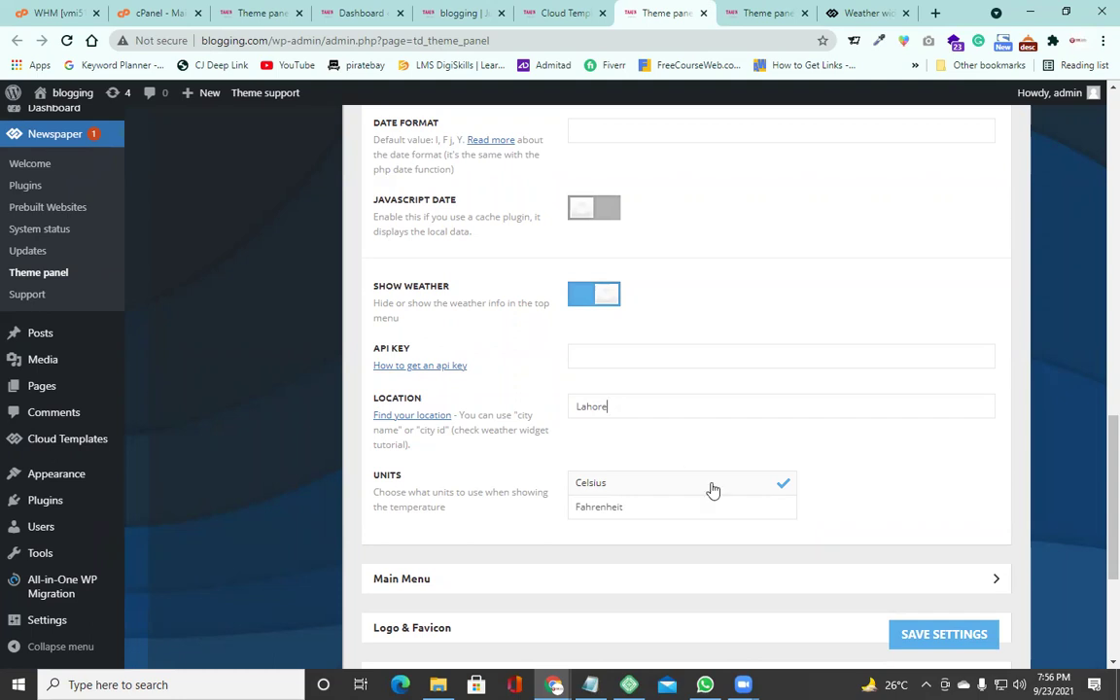
left_click(955, 642)
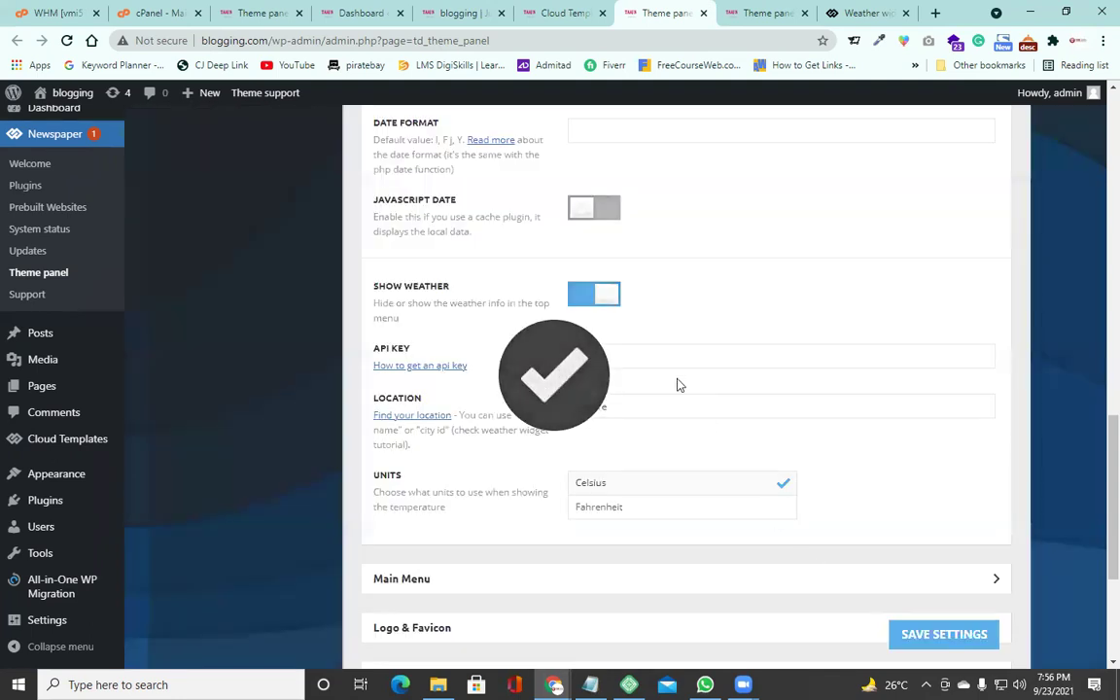
Reload the homepage in the incognito window to check the top bar for weather, and return to the main browser window.
left_click(846, 11)
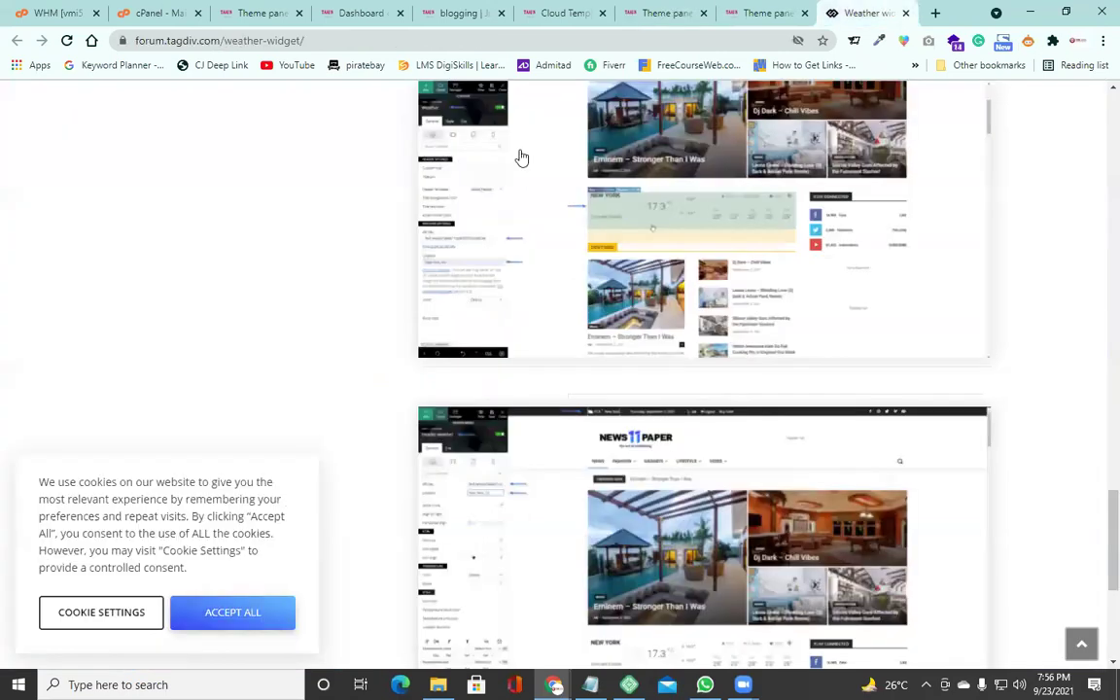
left_click(561, 682)
left_click(627, 653)
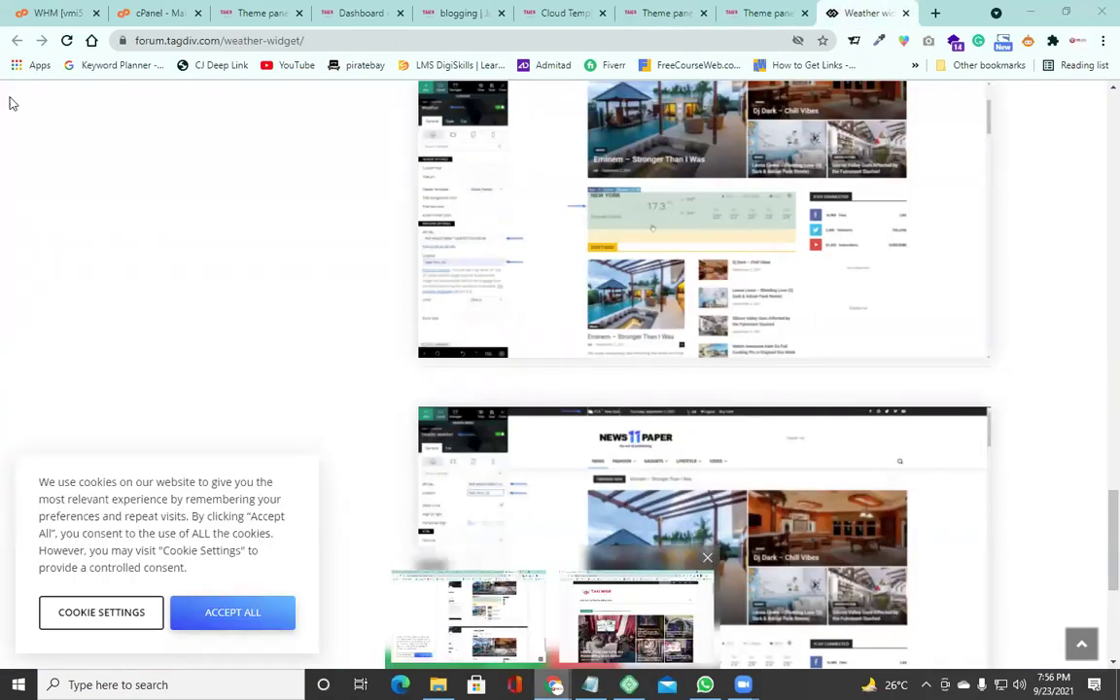
left_click(67, 40)
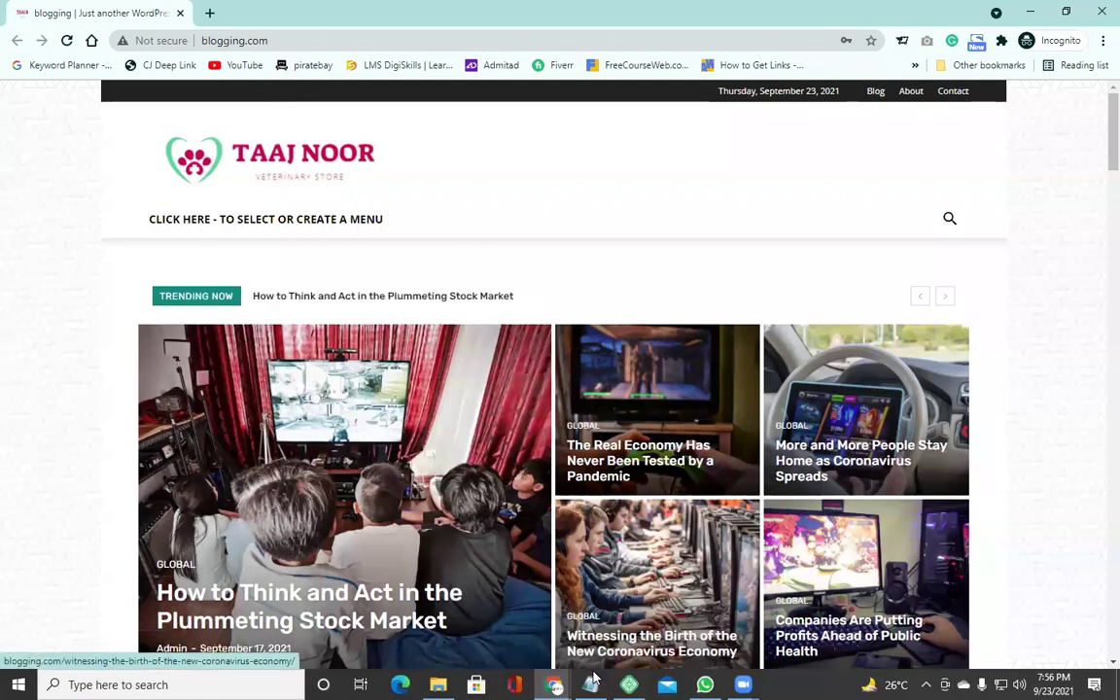
left_click(554, 685)
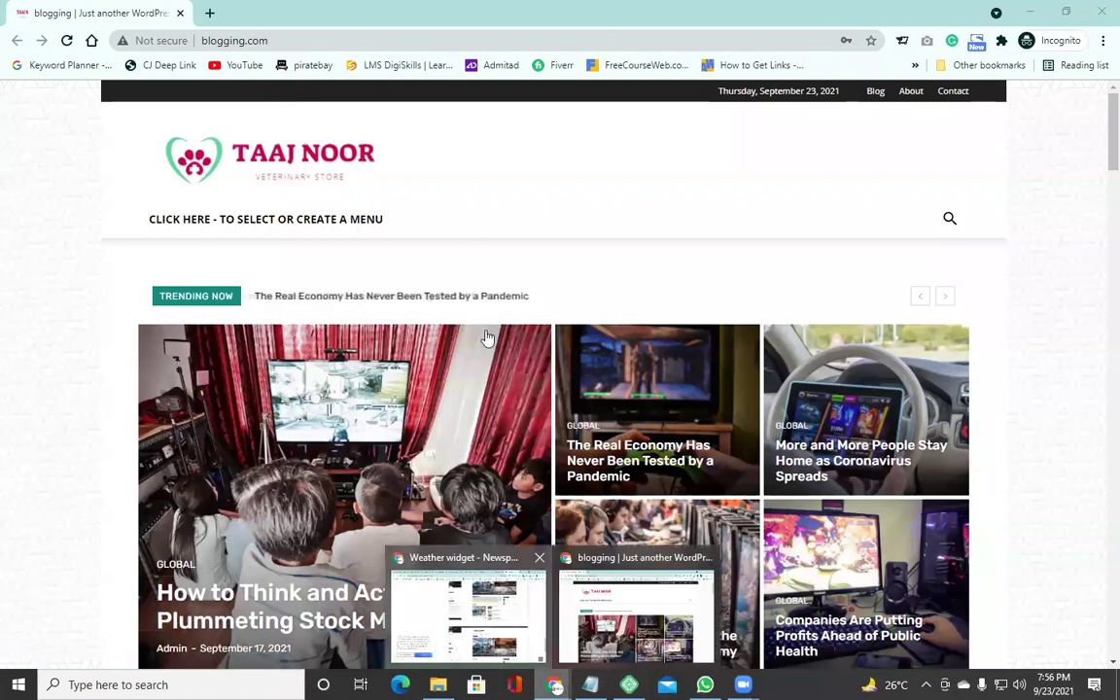
left_click(465, 608)
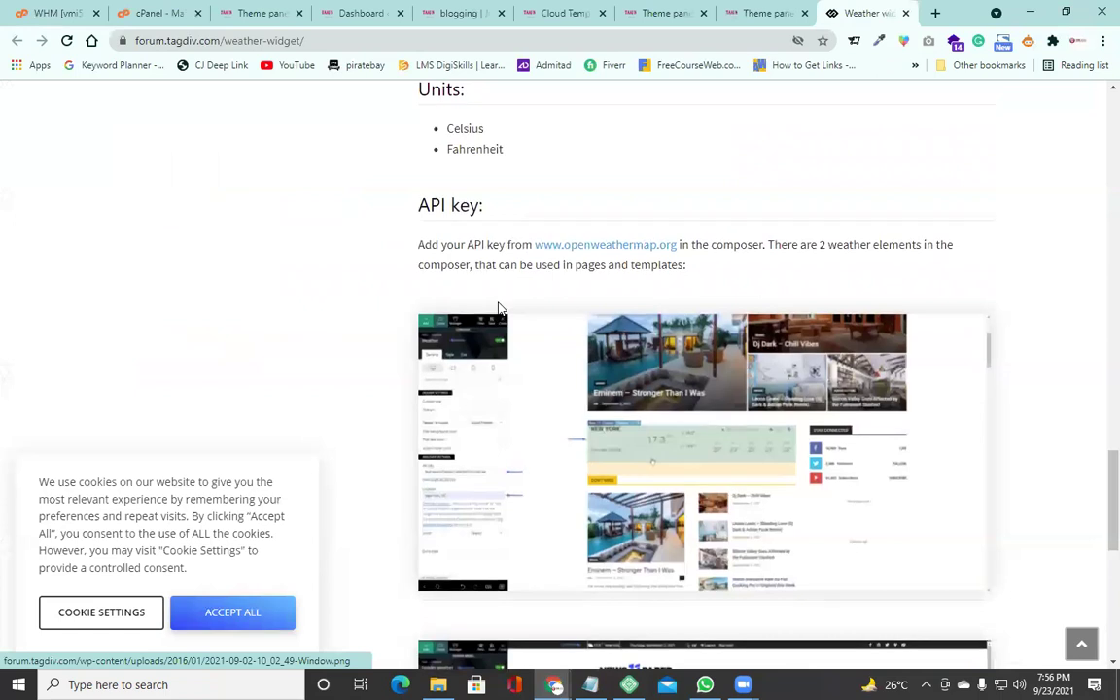
From the cloud templates list, open Header Template – Magazine PRO with tagDiv Composer in a new tab.
left_click(551, 15)
scroll(380, 369, "up", 1)
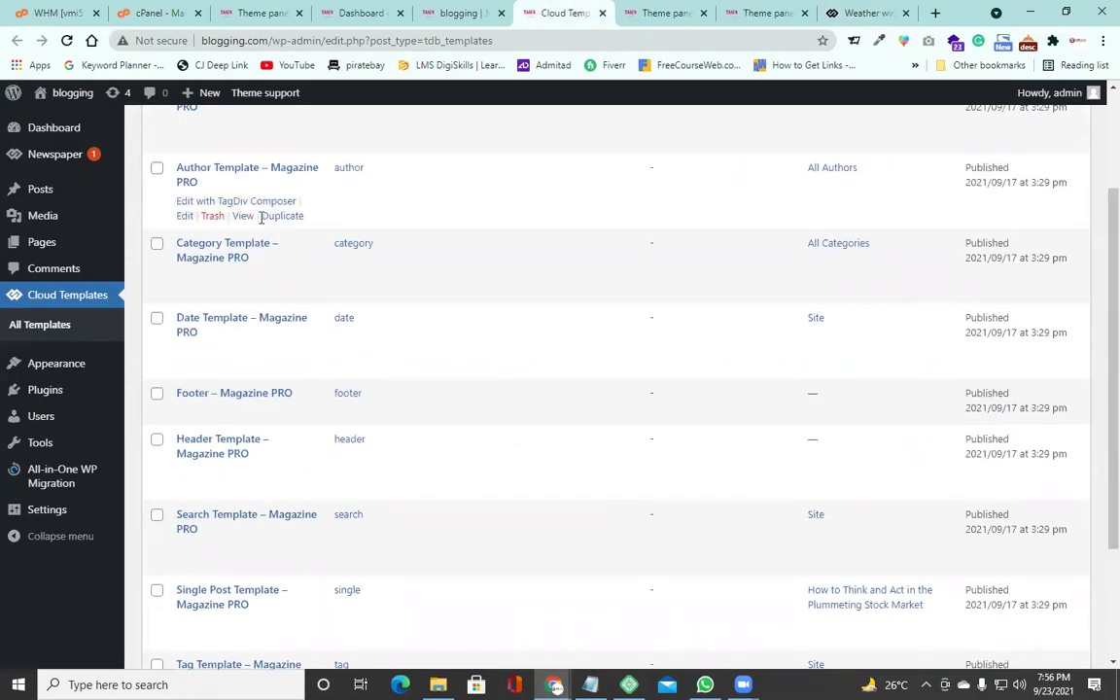
scroll(243, 238, "down", 2)
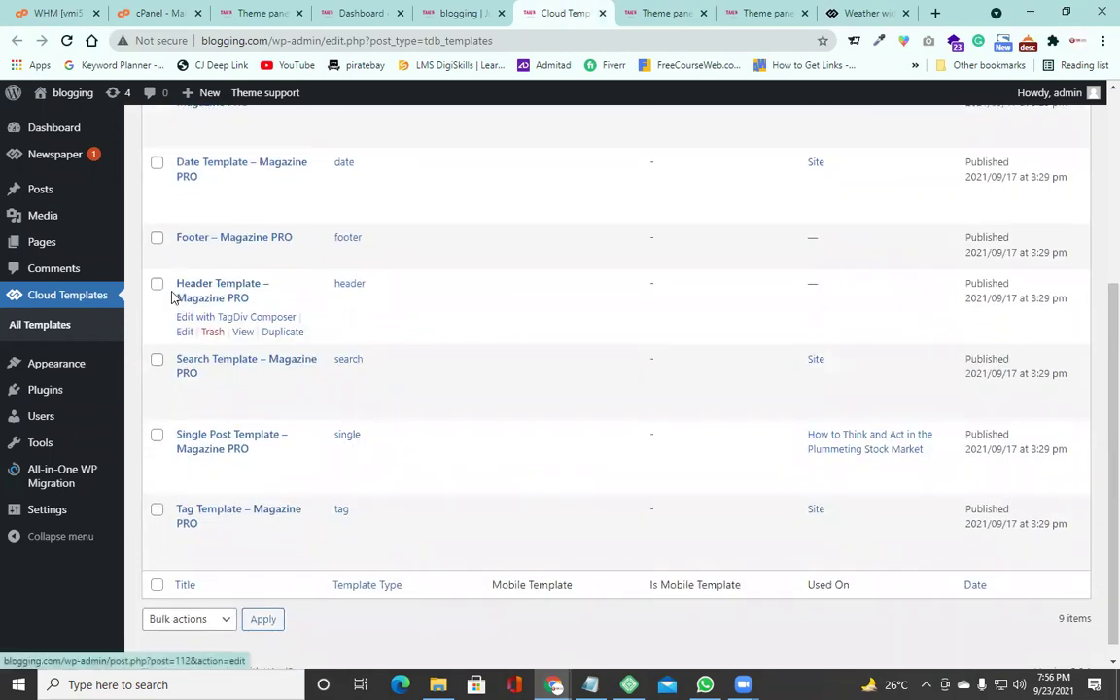
right_click(272, 322)
left_click(297, 328)
left_click(595, 12)
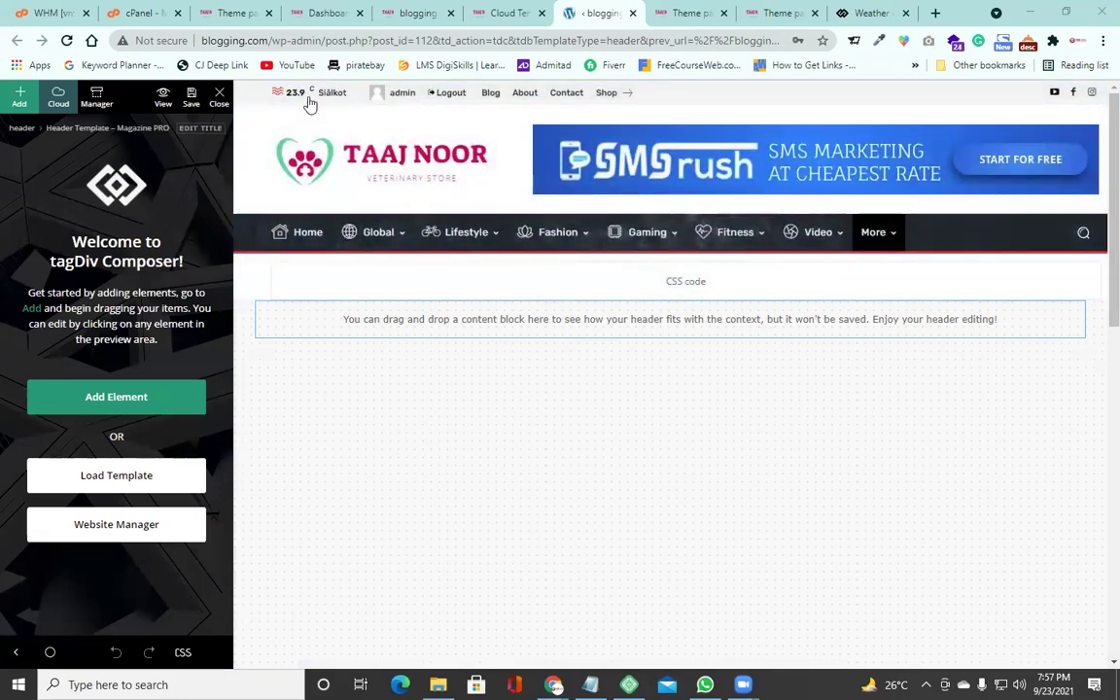
Select the Header weather element in the header template and copy its API key.
left_click(309, 101)
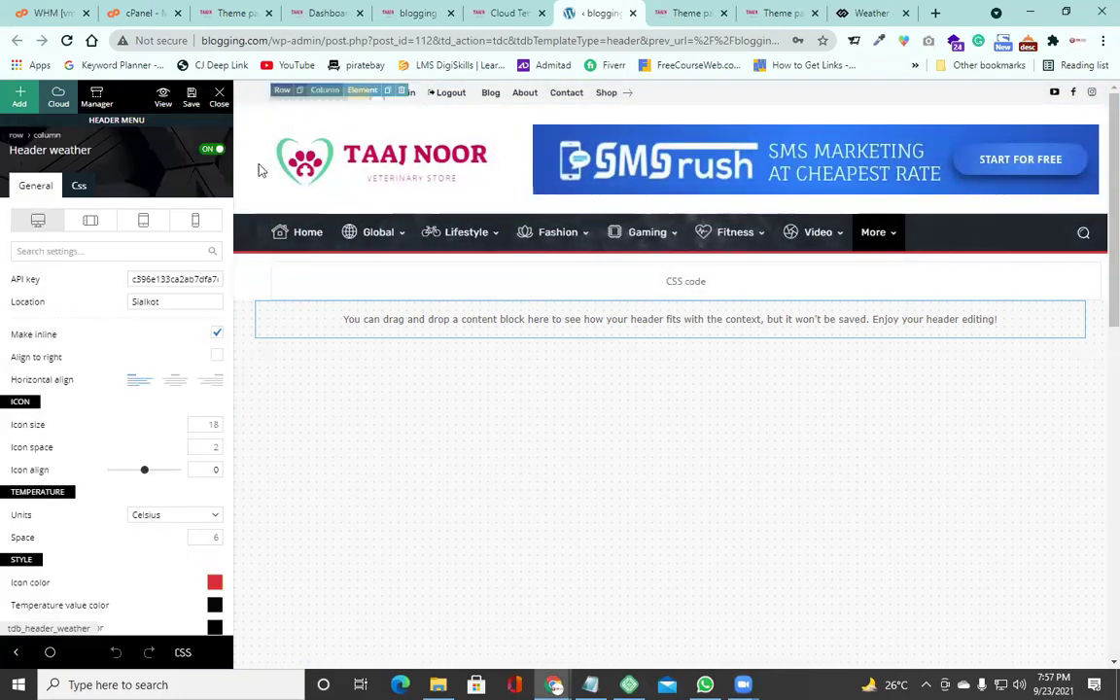
left_click(152, 279)
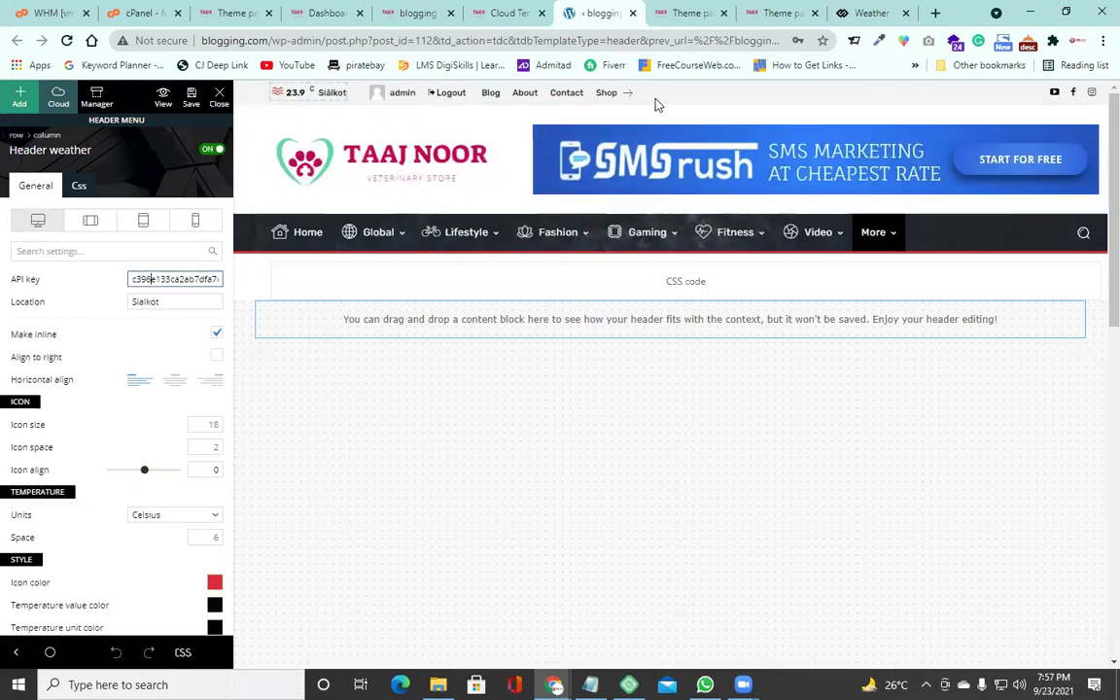
key("ctrl+a")
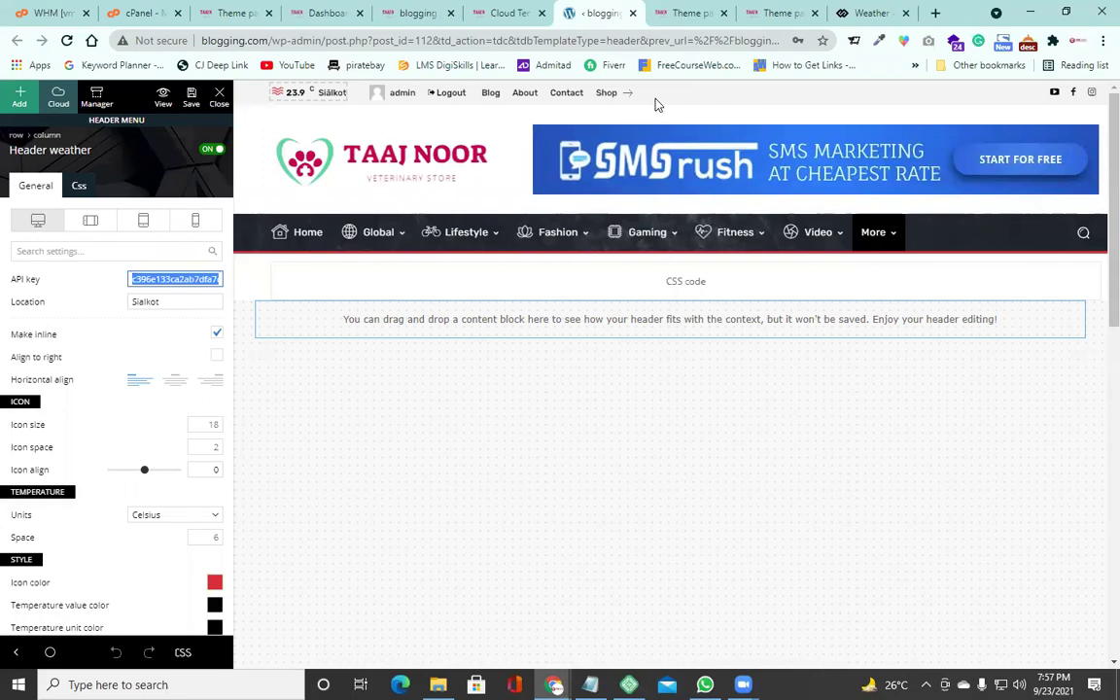
key("ctrl+9")
key("ctrl+shift+Tab")
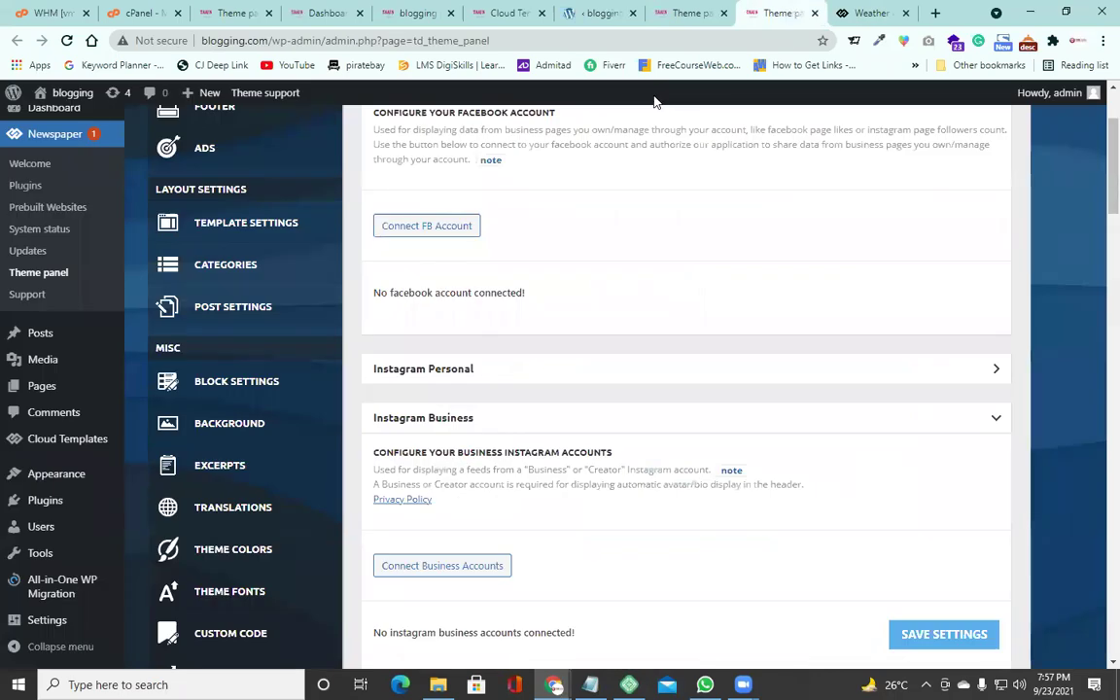
left_click(599, 14)
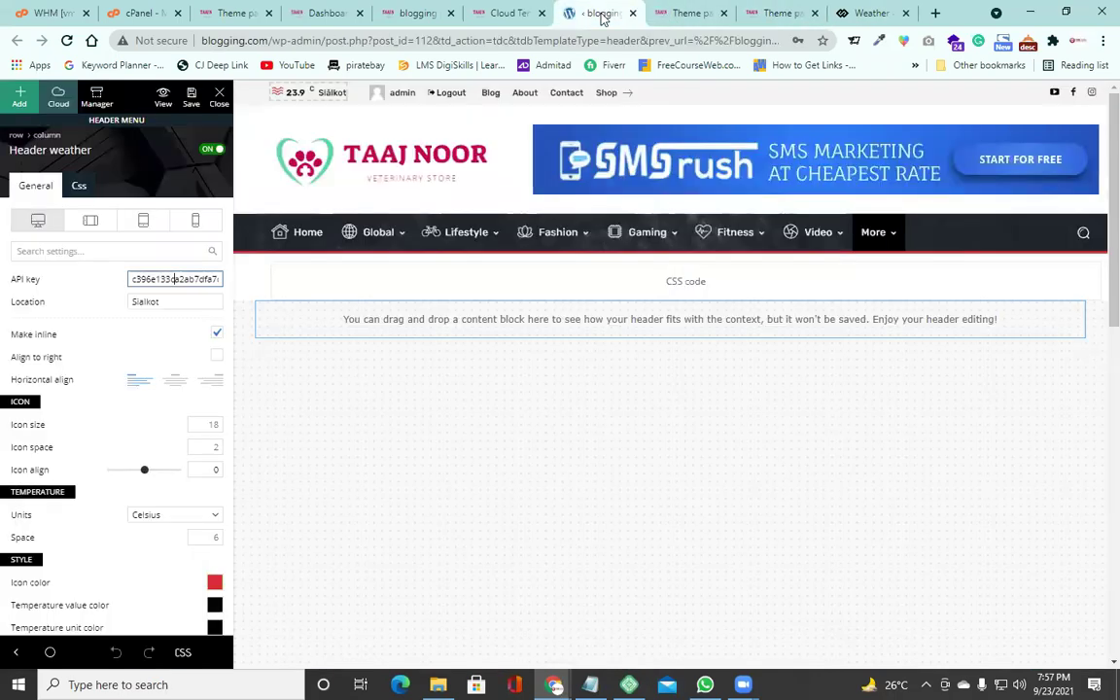
left_click(525, 10)
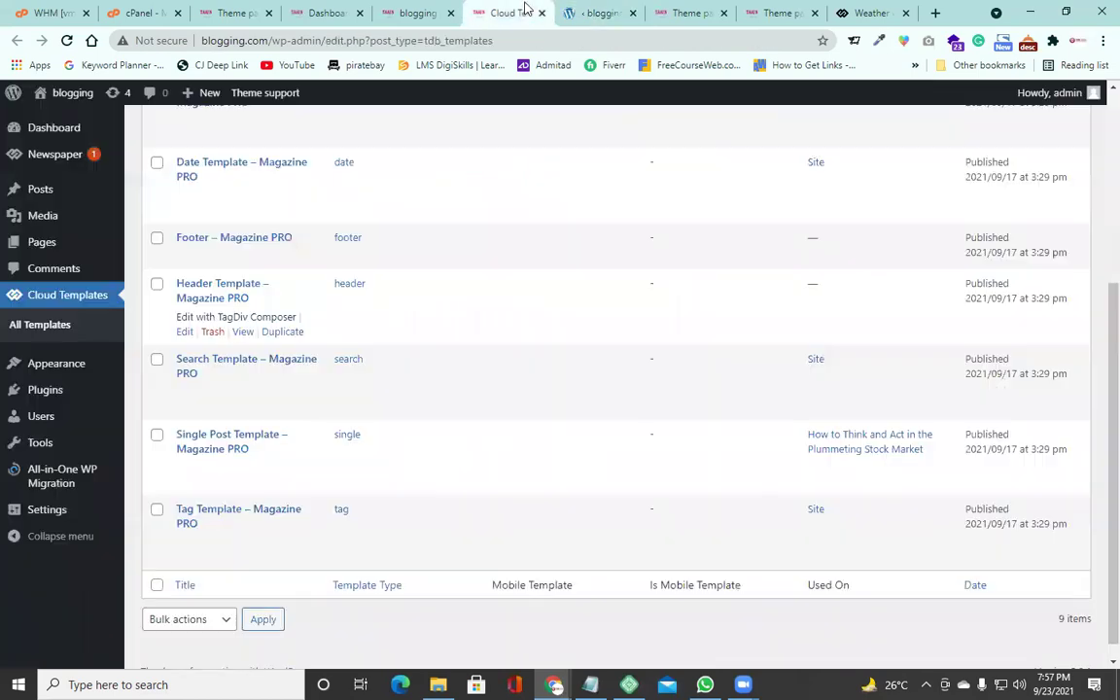
left_click(599, 13)
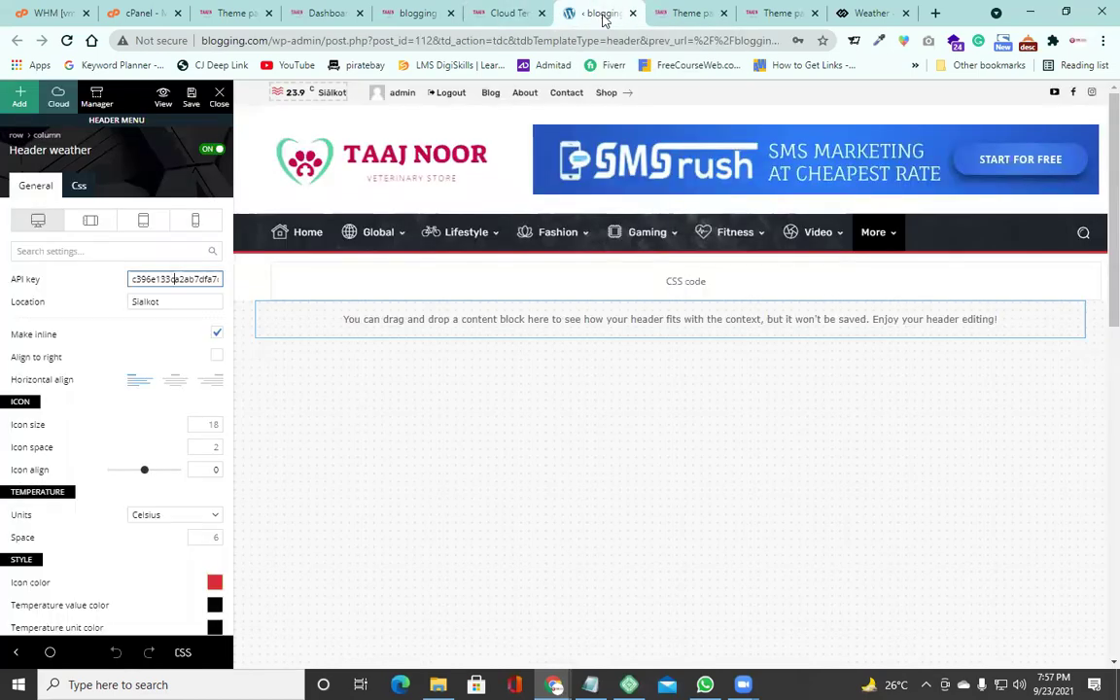
Paste the API key into the theme panel's weather settings and save the theme settings.
left_click(680, 13)
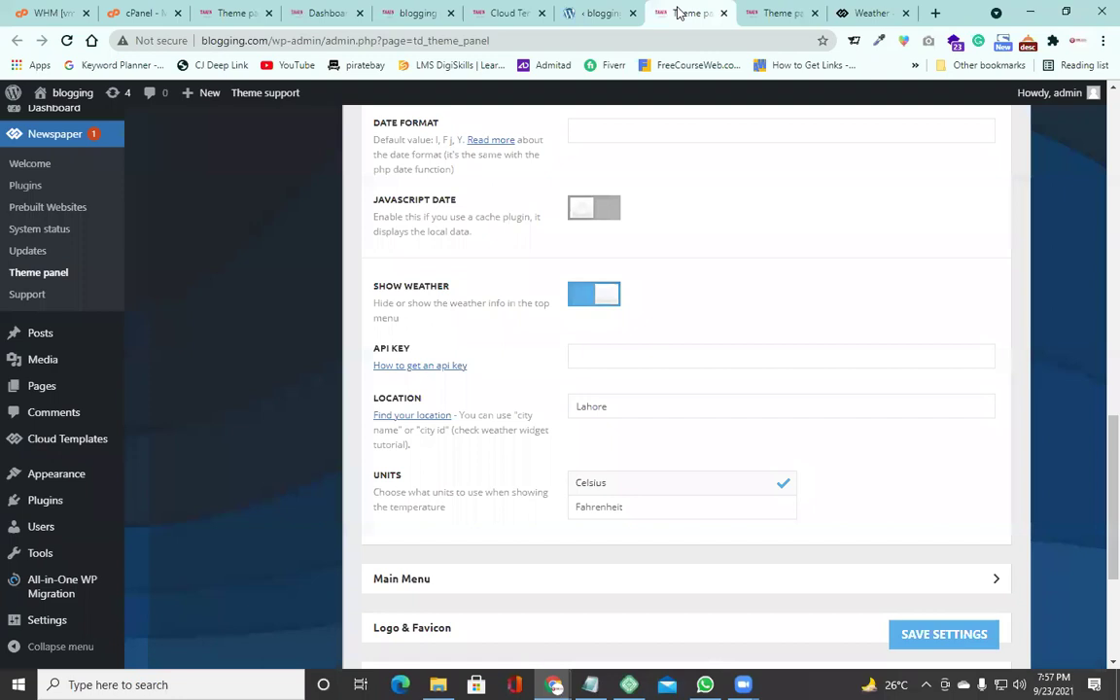
left_click(659, 361)
key("ctrl+v")
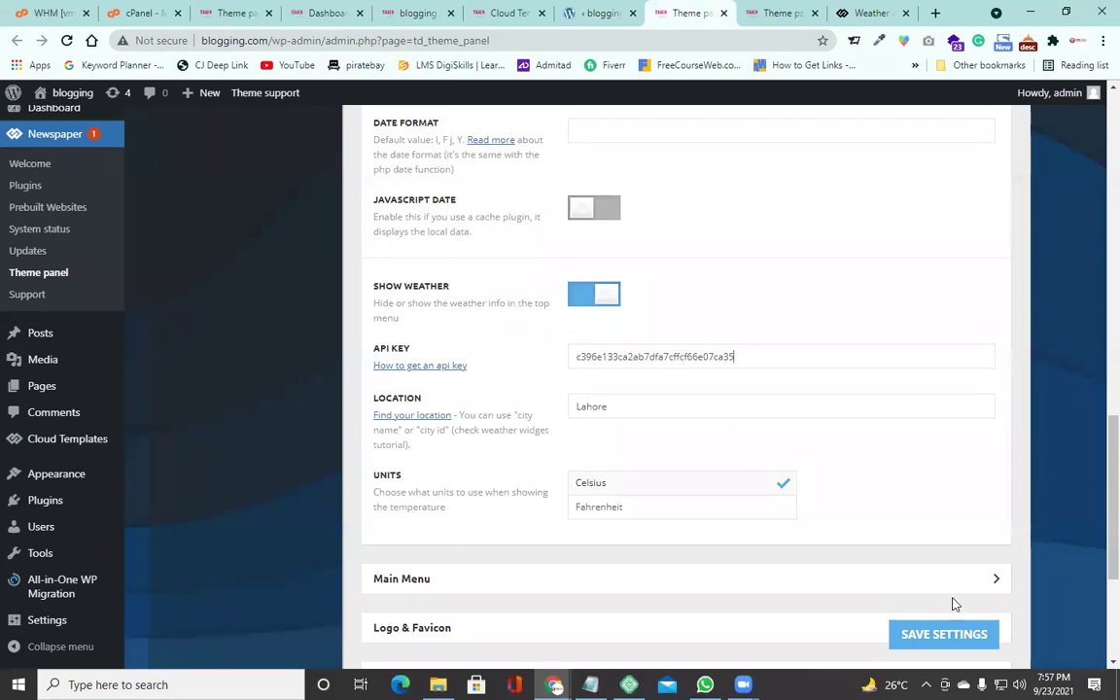
left_click(962, 637)
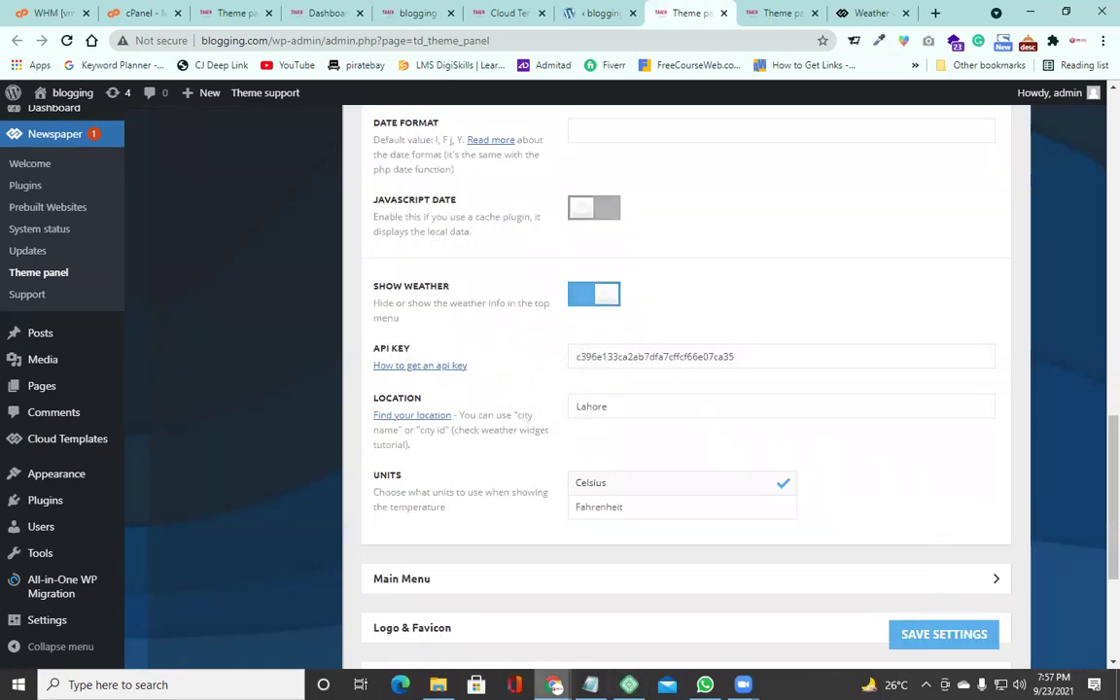
Reload the homepage in the incognito window to check the weather in the top bar, and return to the theme panel.
mouse_move(553, 684)
left_click(637, 613)
left_click(68, 41)
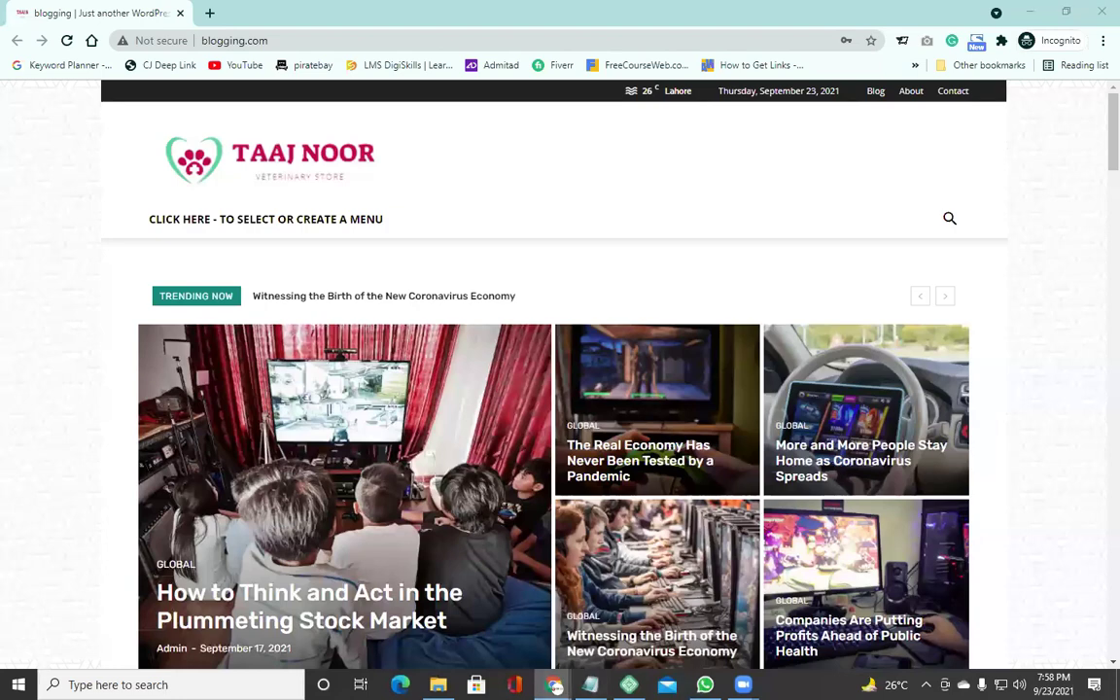
mouse_move(554, 684)
left_click(512, 617)
Set the top bar layout to Style 1 - Multipurpose and save the theme settings.
scroll(601, 321, "down", 2)
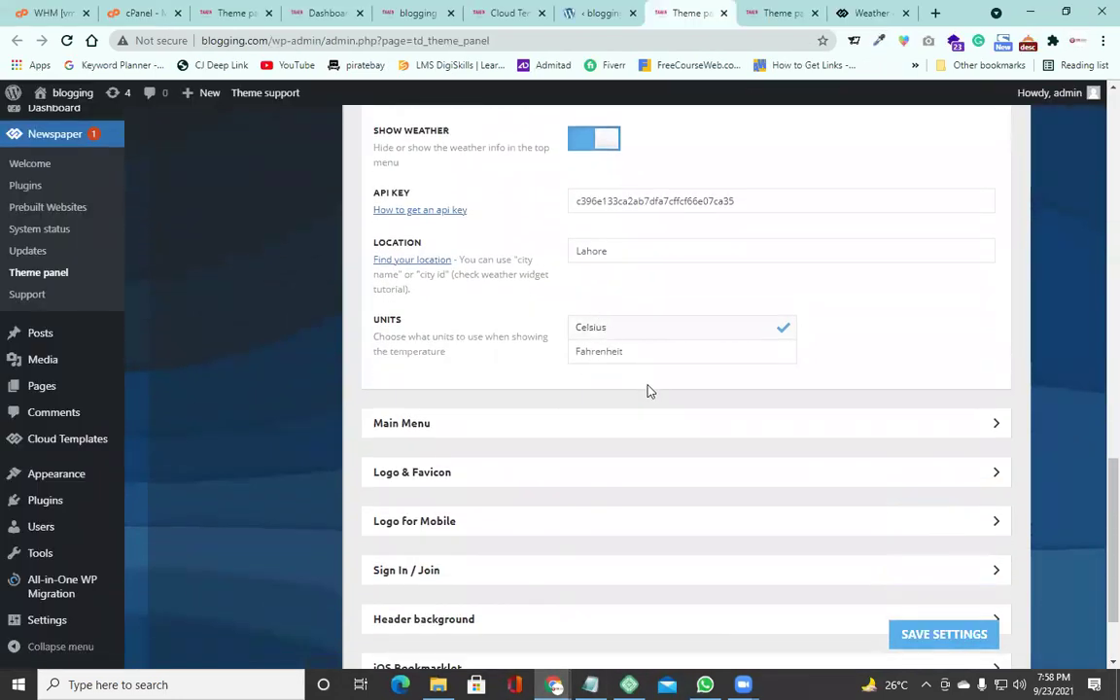
scroll(650, 391, "up", 8)
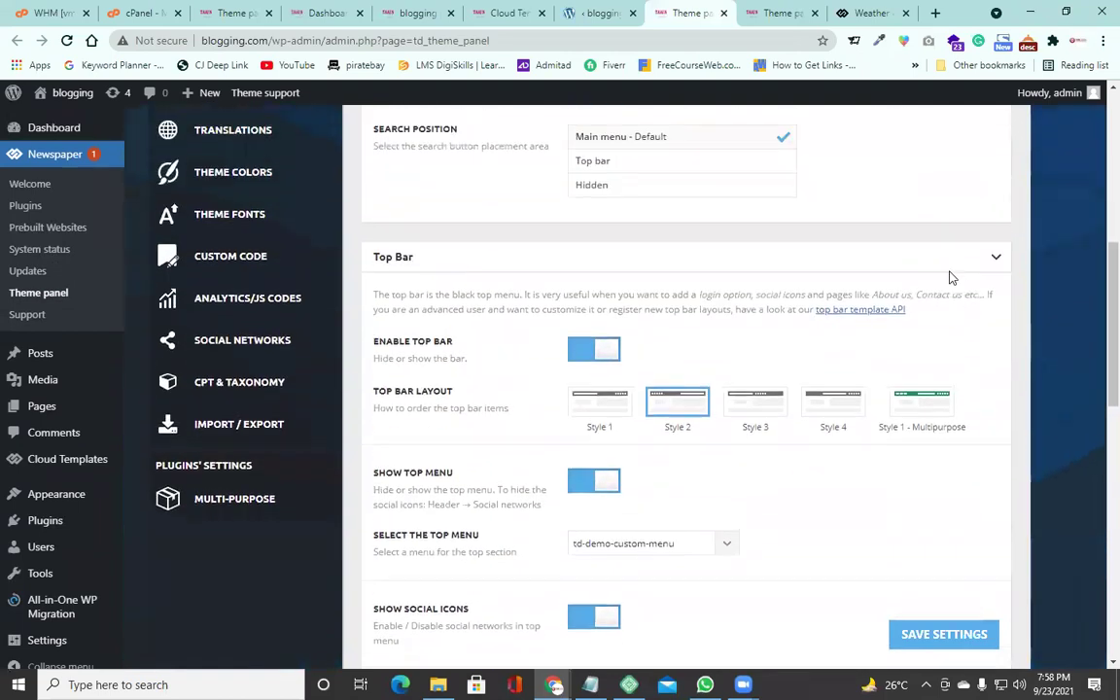
left_click(739, 257)
left_click(879, 454)
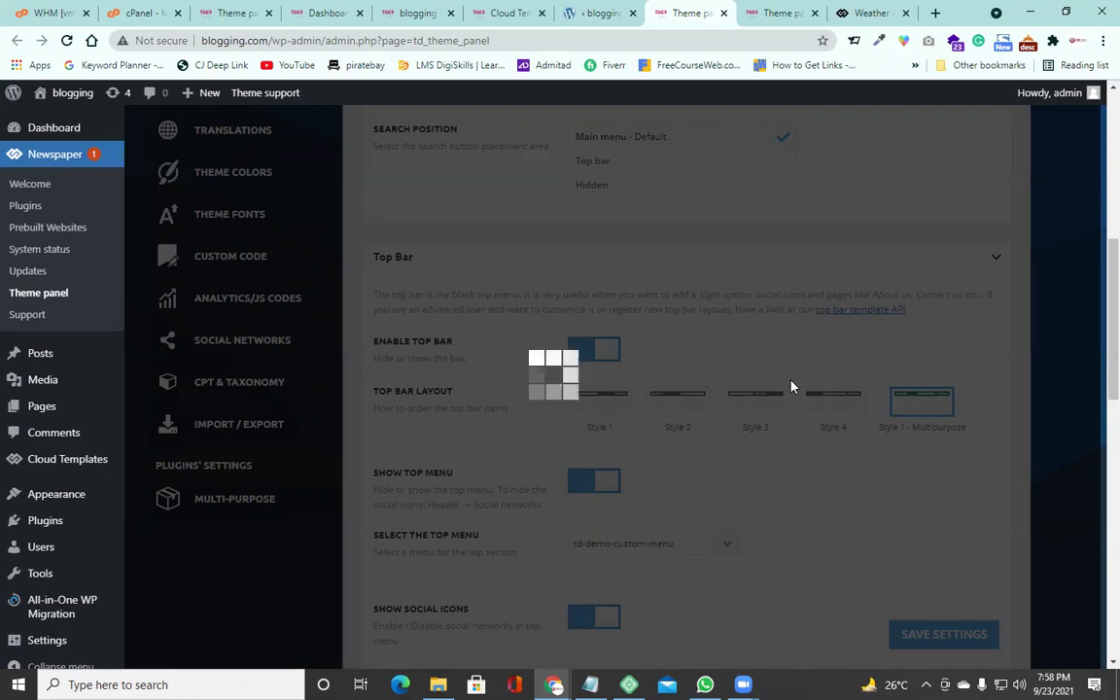
scroll(823, 399, "down", 3)
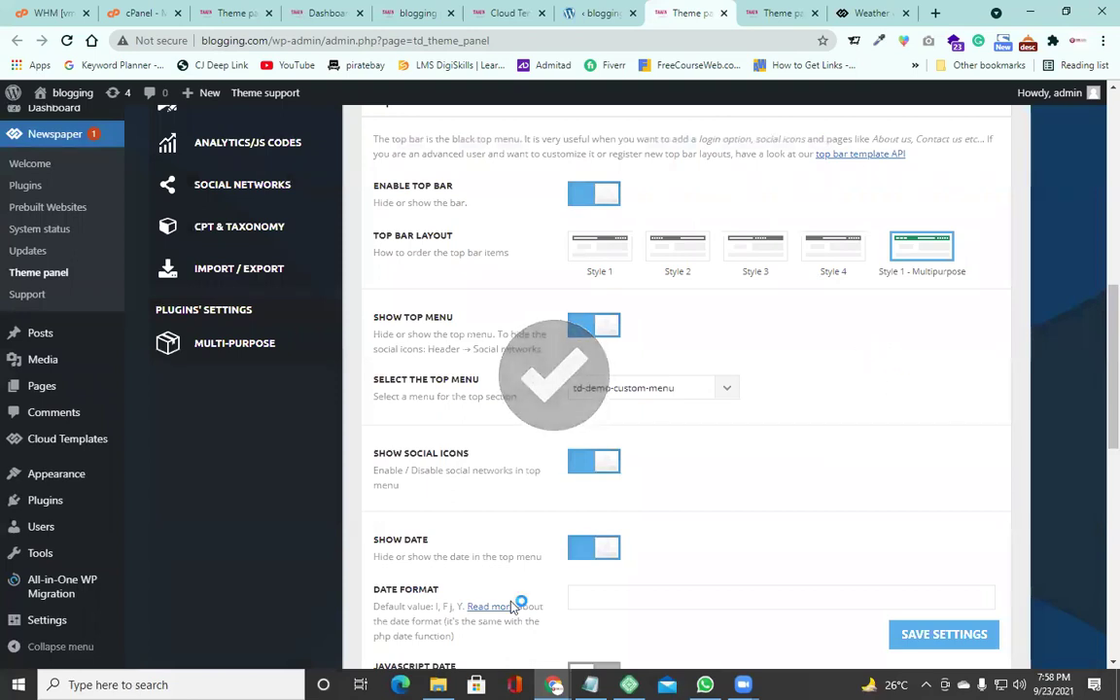
Reload the homepage in the incognito window to check the Style 1 - Multipurpose top bar, and return to the theme panel.
mouse_move(553, 684)
left_click(608, 620)
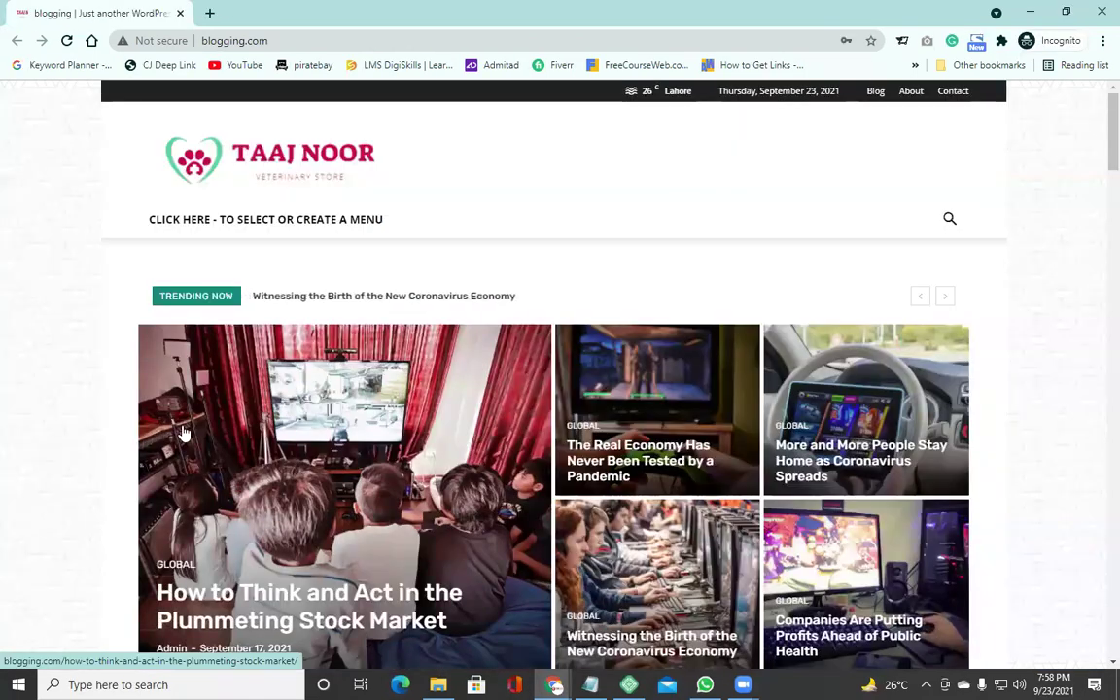
left_click(61, 37)
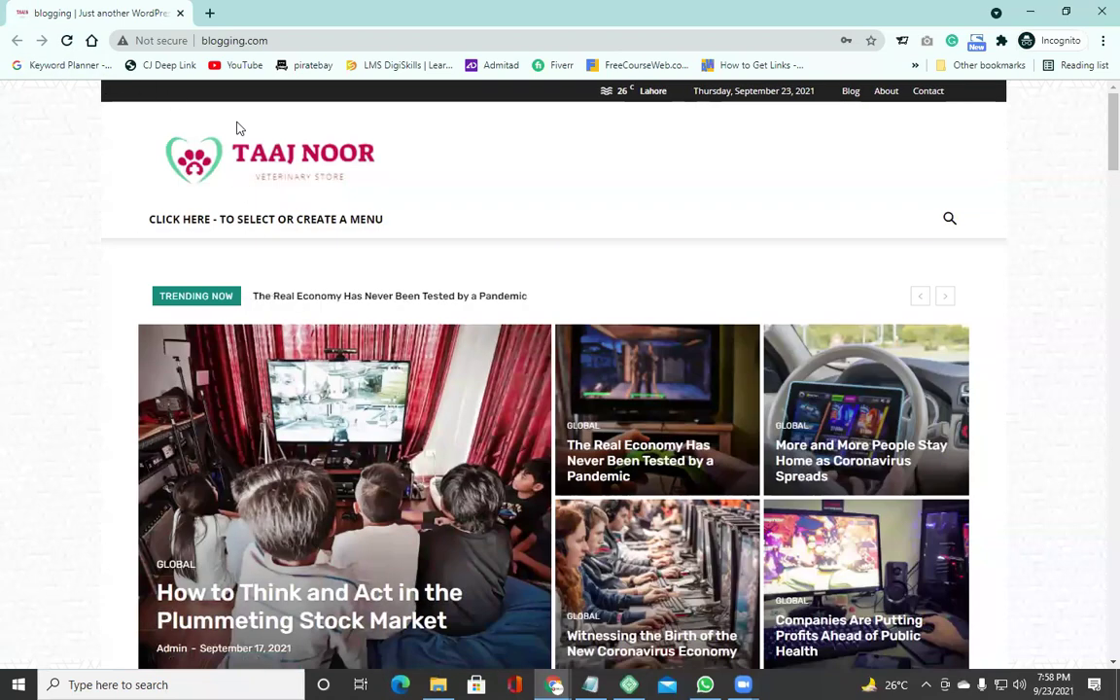
left_click(66, 40)
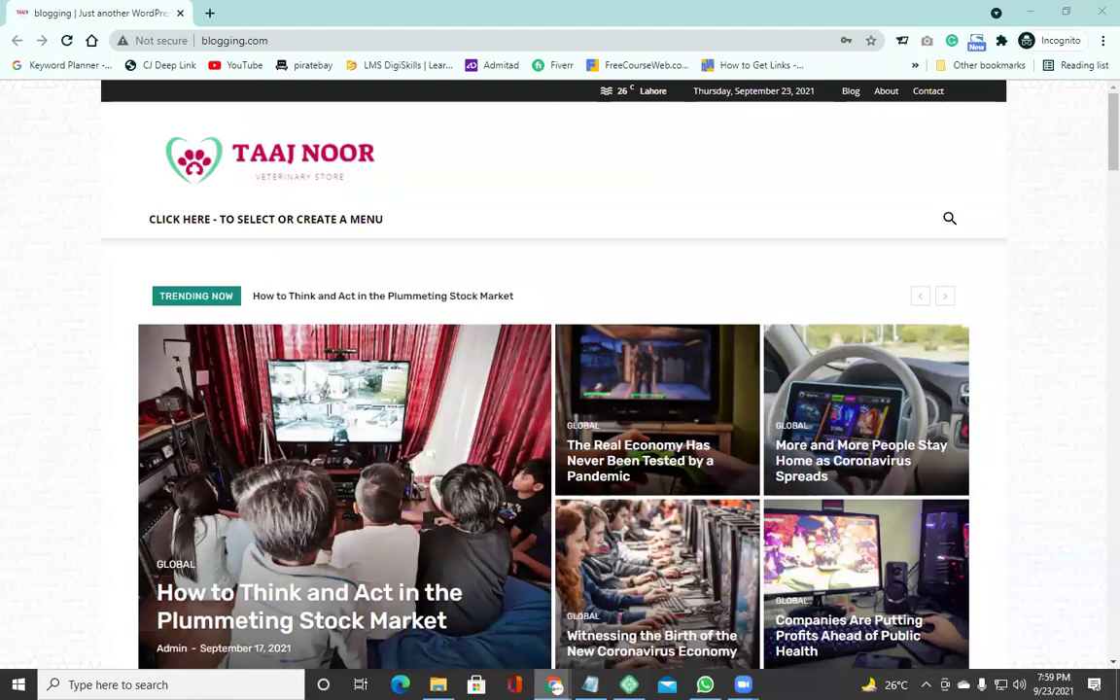
mouse_move(554, 684)
left_click(512, 638)
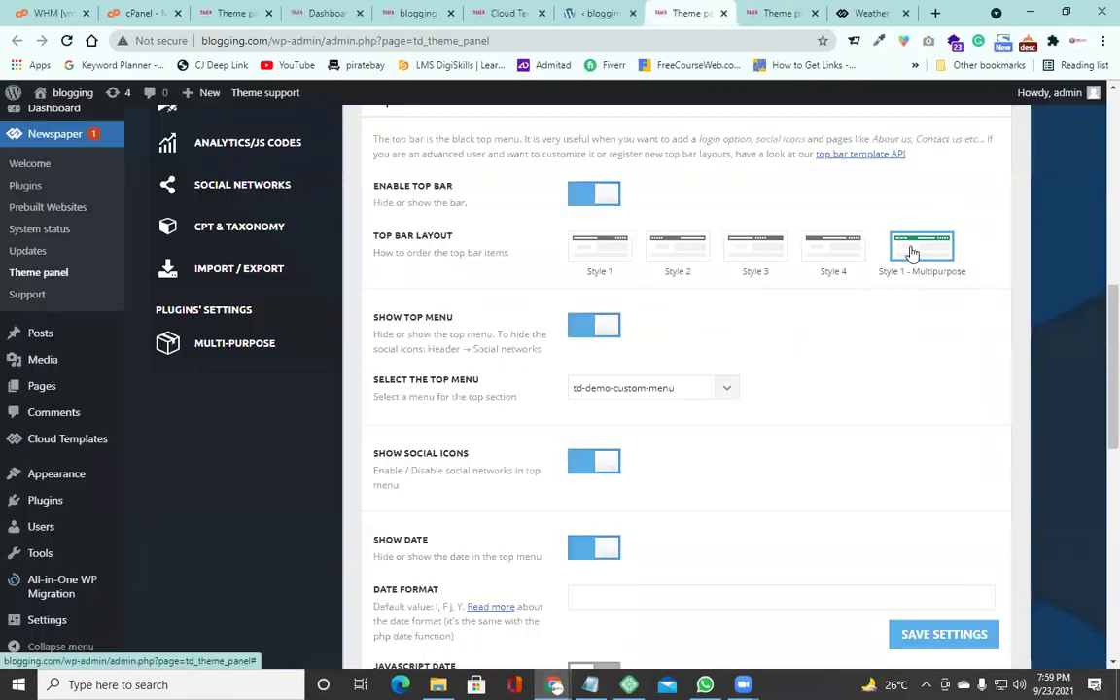
Save the theme settings again, reload the incognito homepage to recheck its top bar, and return to the theme panel.
left_click(919, 628)
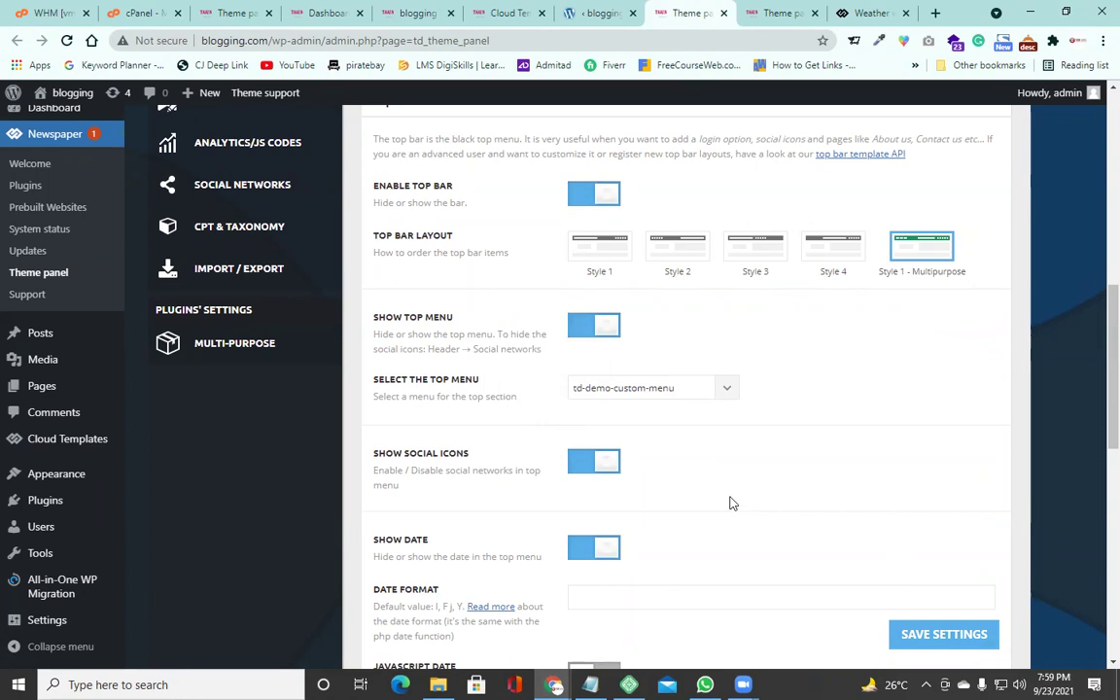
scroll(729, 502, "down", 2)
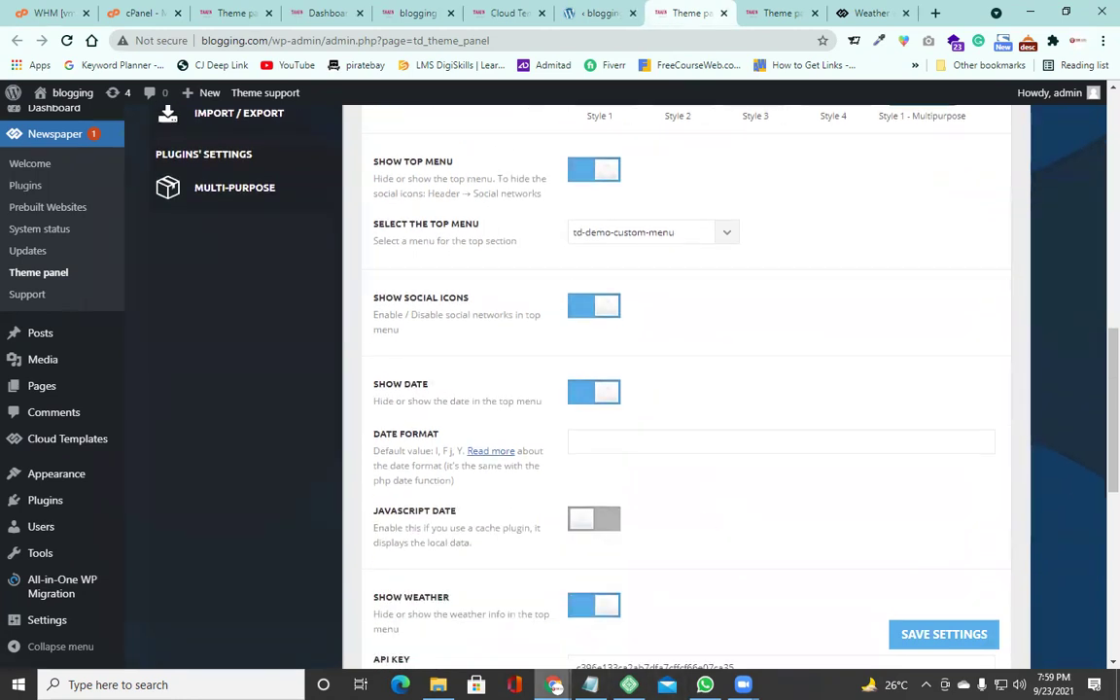
mouse_move(554, 684)
left_click(623, 622)
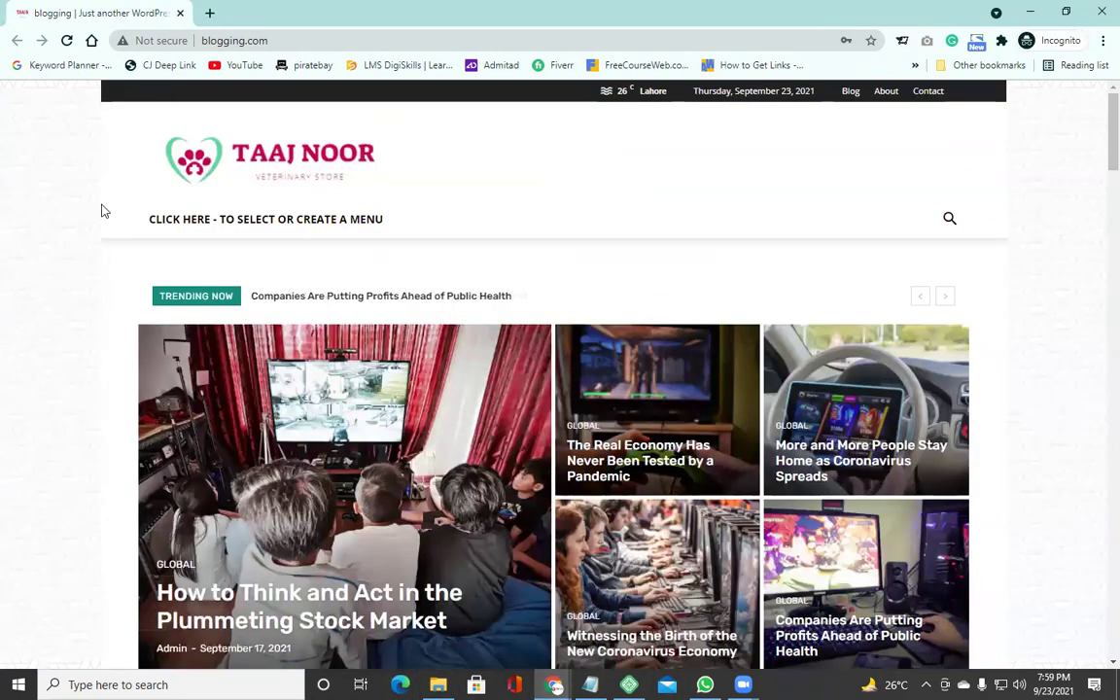
left_click(64, 41)
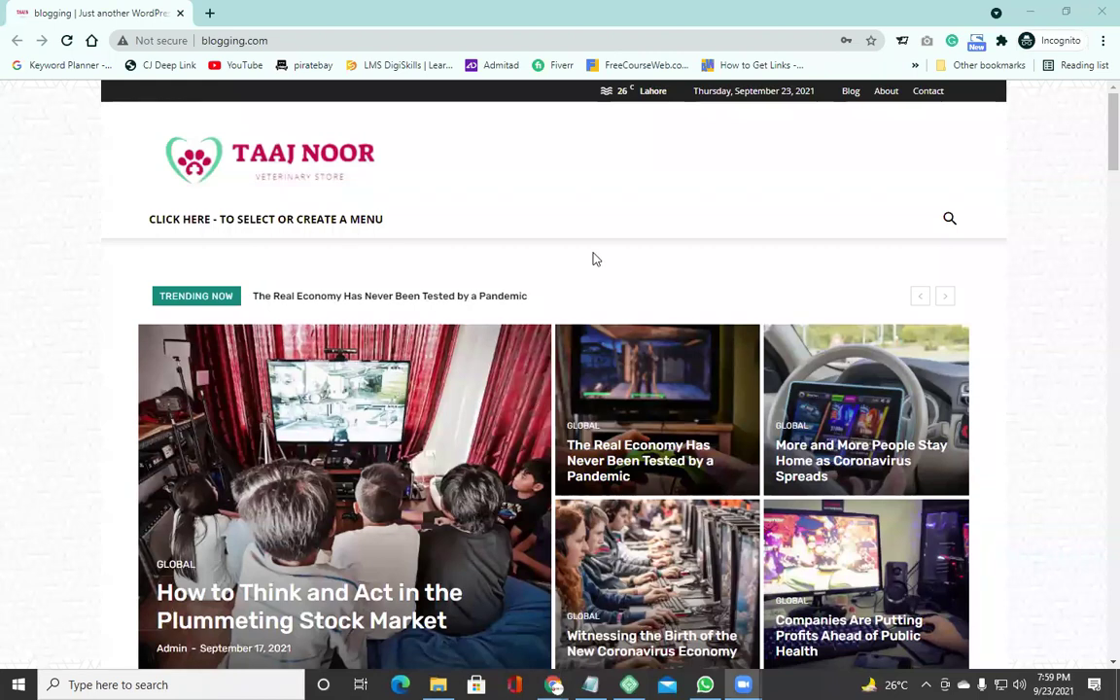
left_click(66, 40)
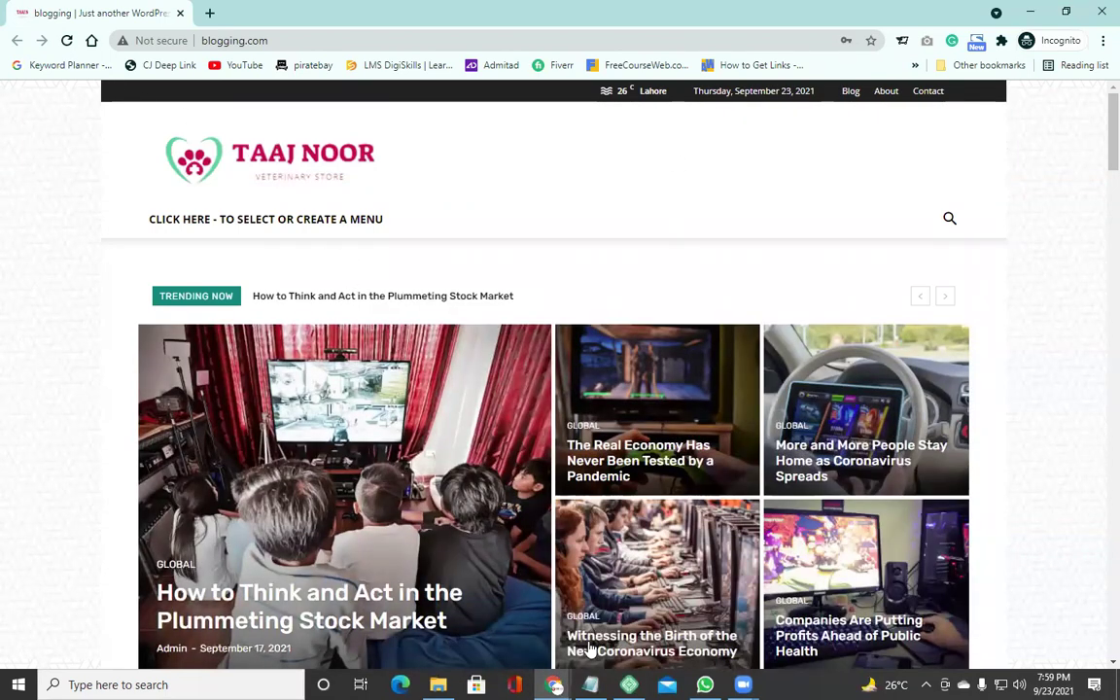
mouse_move(554, 685)
left_click(466, 604)
Examine the Top Bar options and the theme panel's Social Networks settings, down to the individual social link fields.
scroll(503, 422, "up", 5)
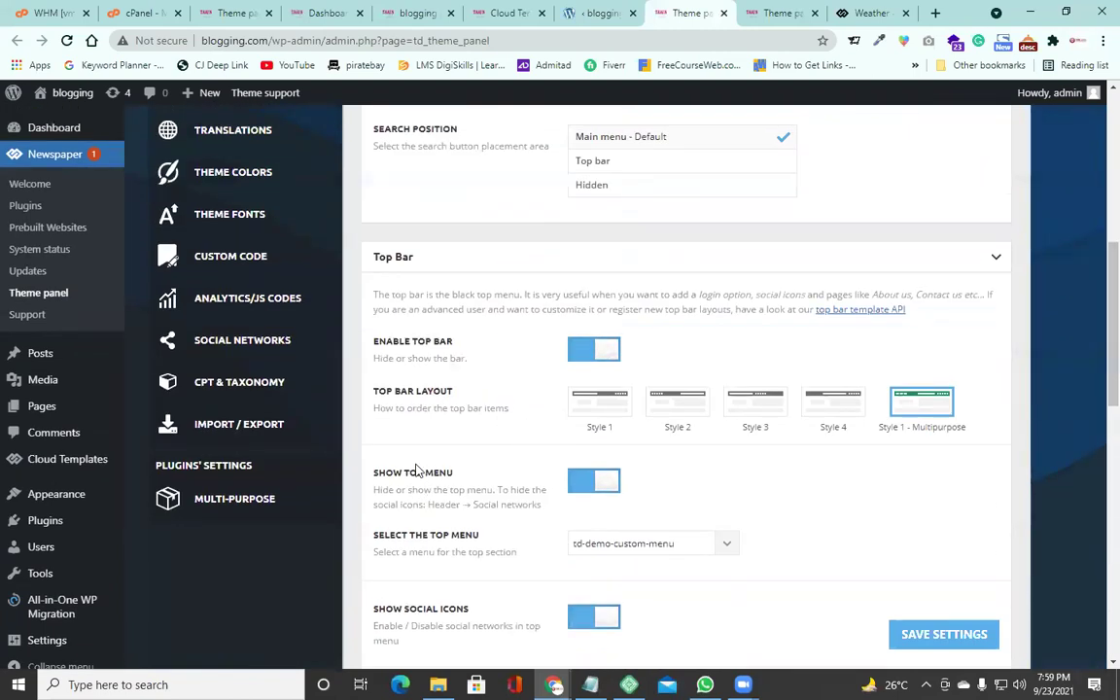
scroll(423, 444, "down", 1)
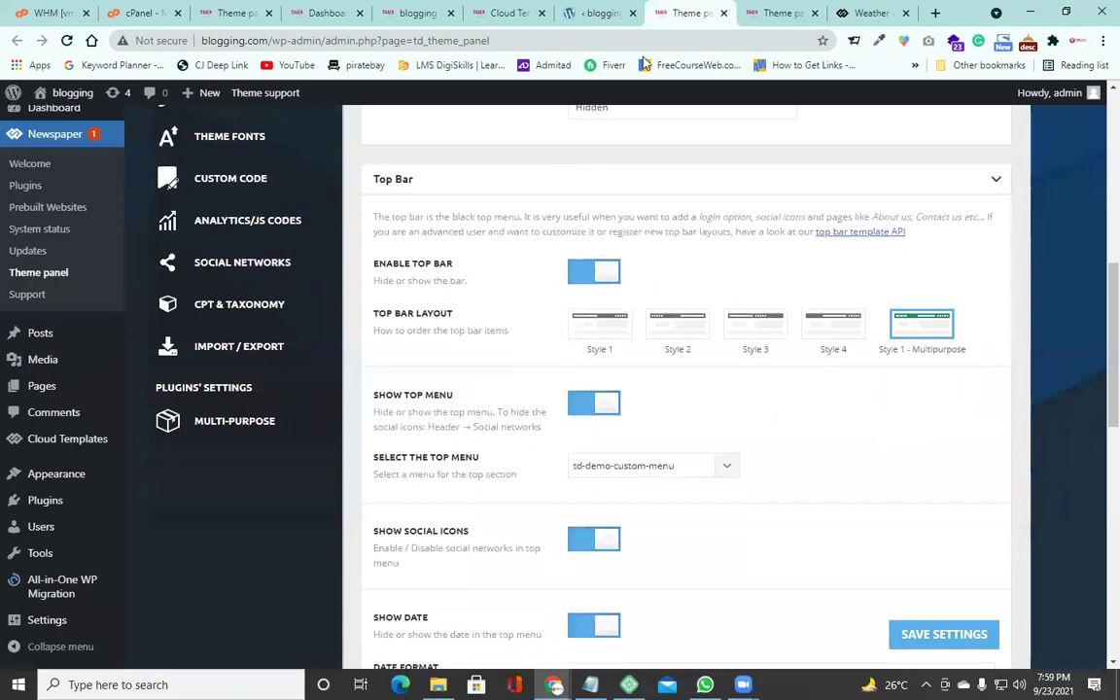
left_click(776, 14)
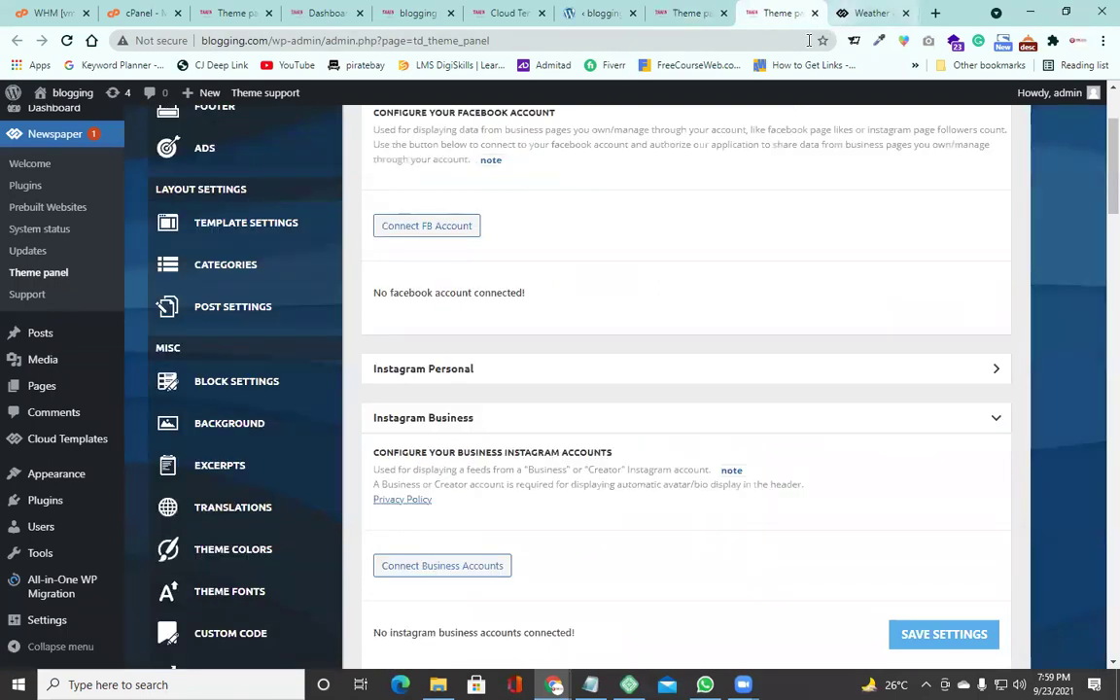
scroll(647, 253, "down", 4)
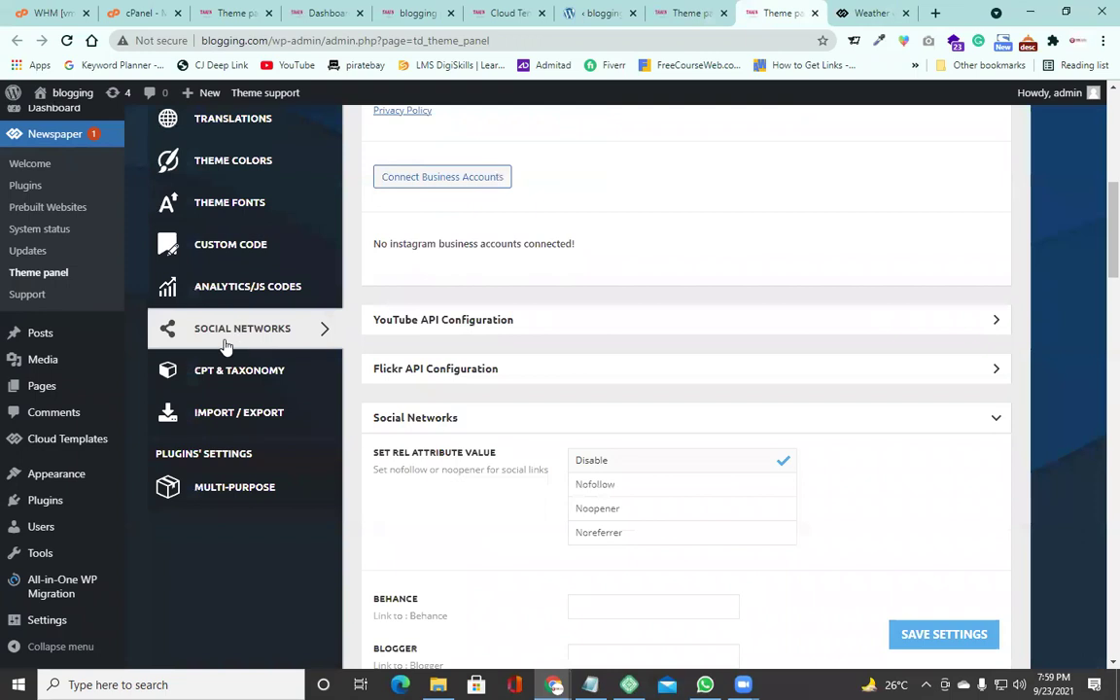
scroll(198, 309, "up", 3)
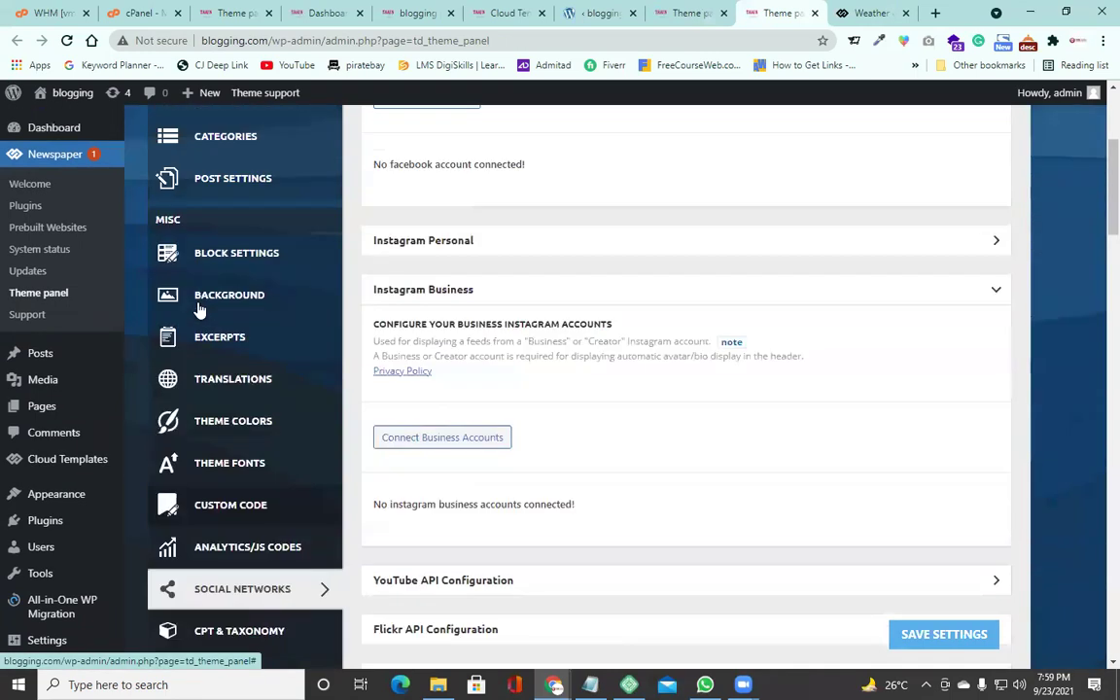
scroll(216, 266, "down", 3)
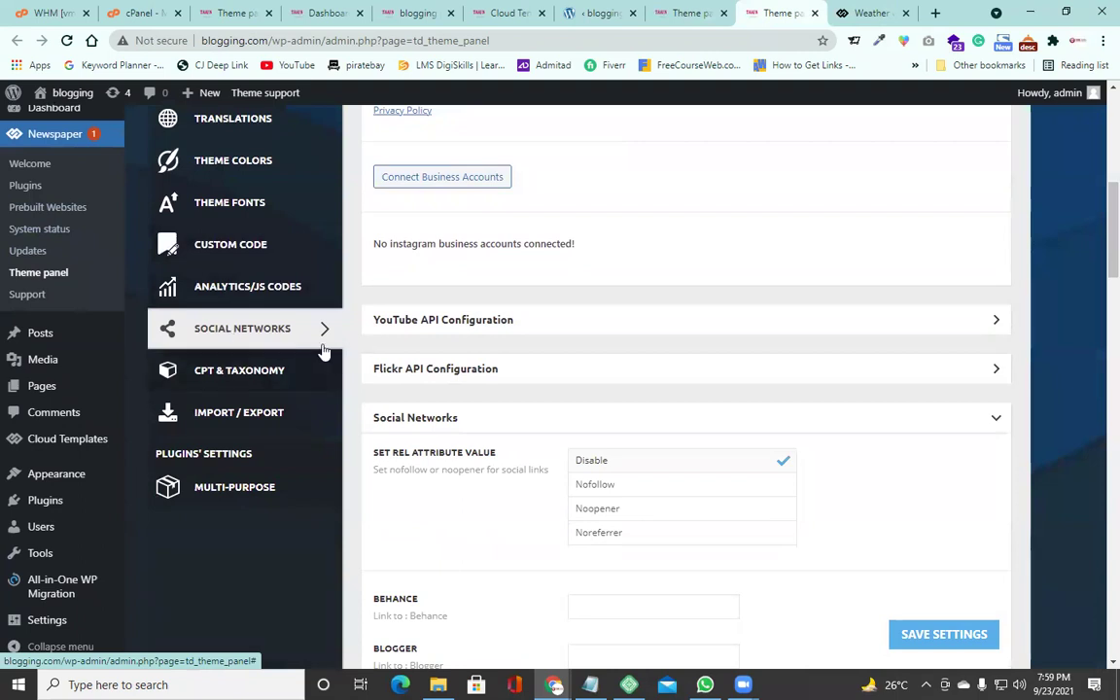
scroll(605, 337, "up", 5)
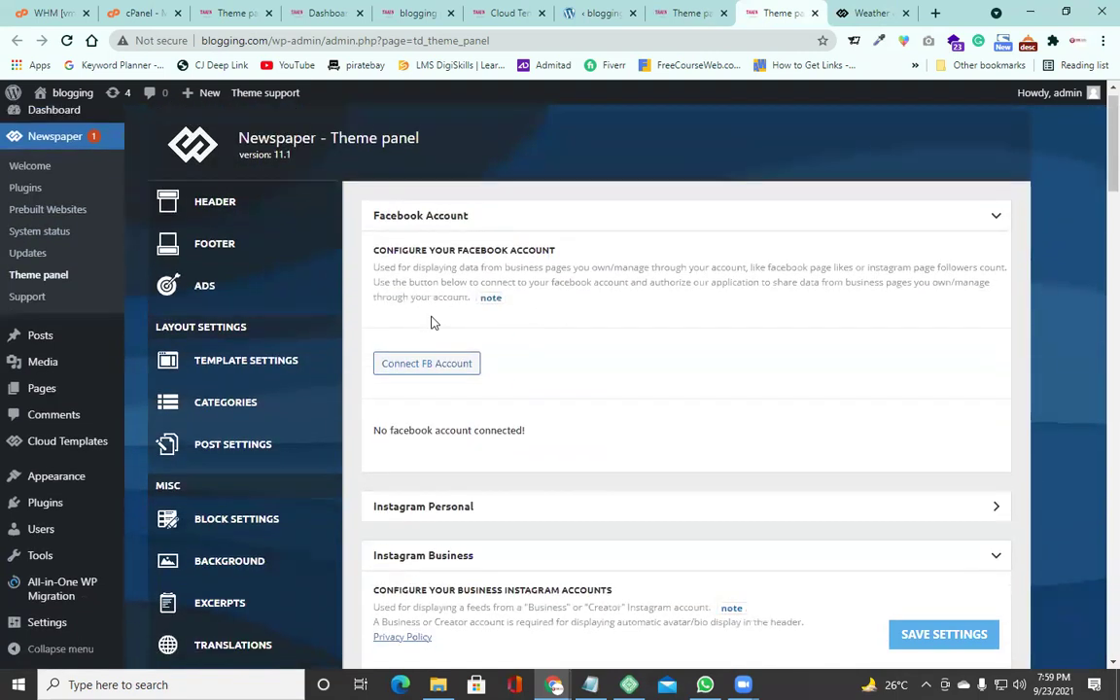
scroll(437, 319, "down", 3)
scroll(477, 313, "down", 4)
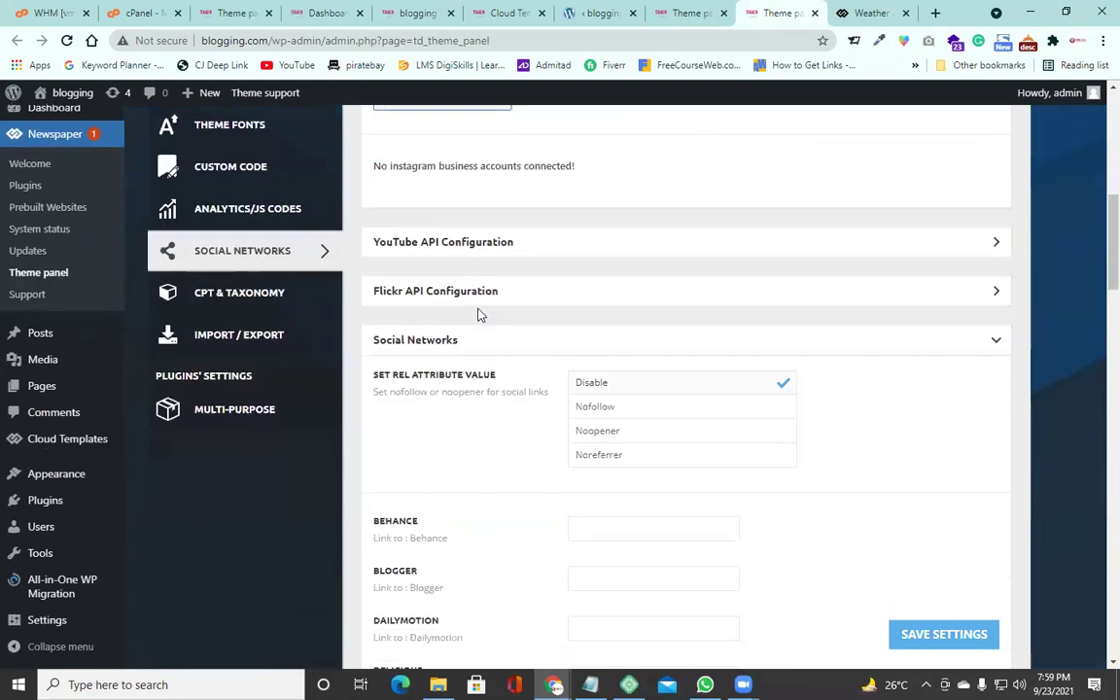
scroll(478, 315, "down", 1)
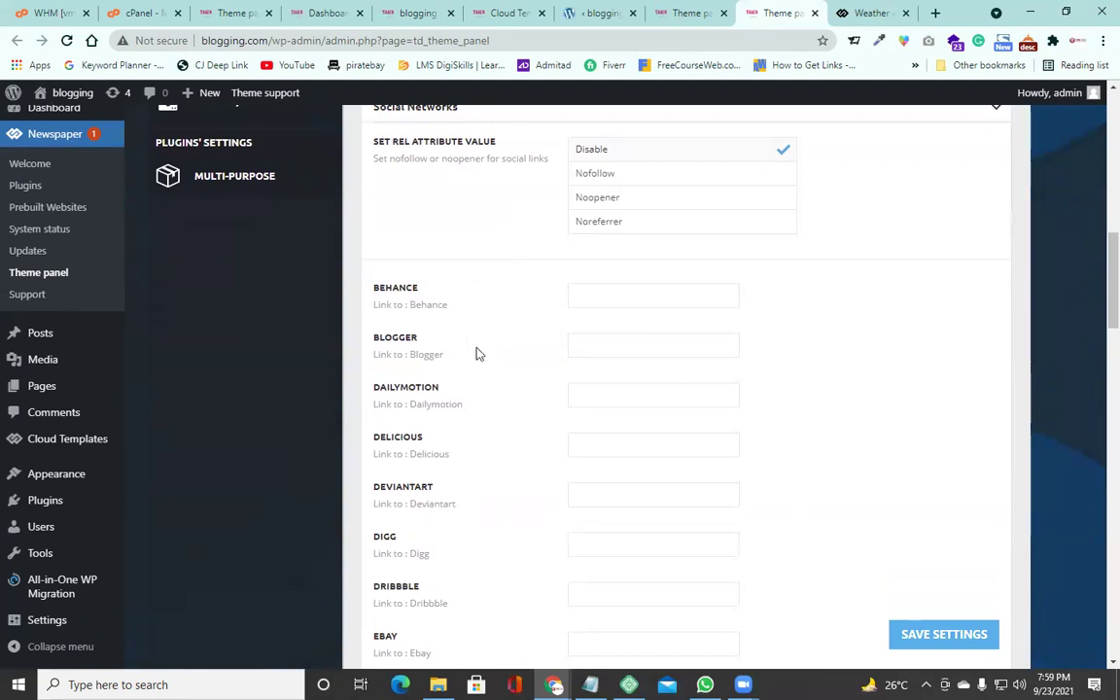
scroll(470, 345, "down", 1)
scroll(467, 343, "down", 2)
scroll(467, 343, "down", 1)
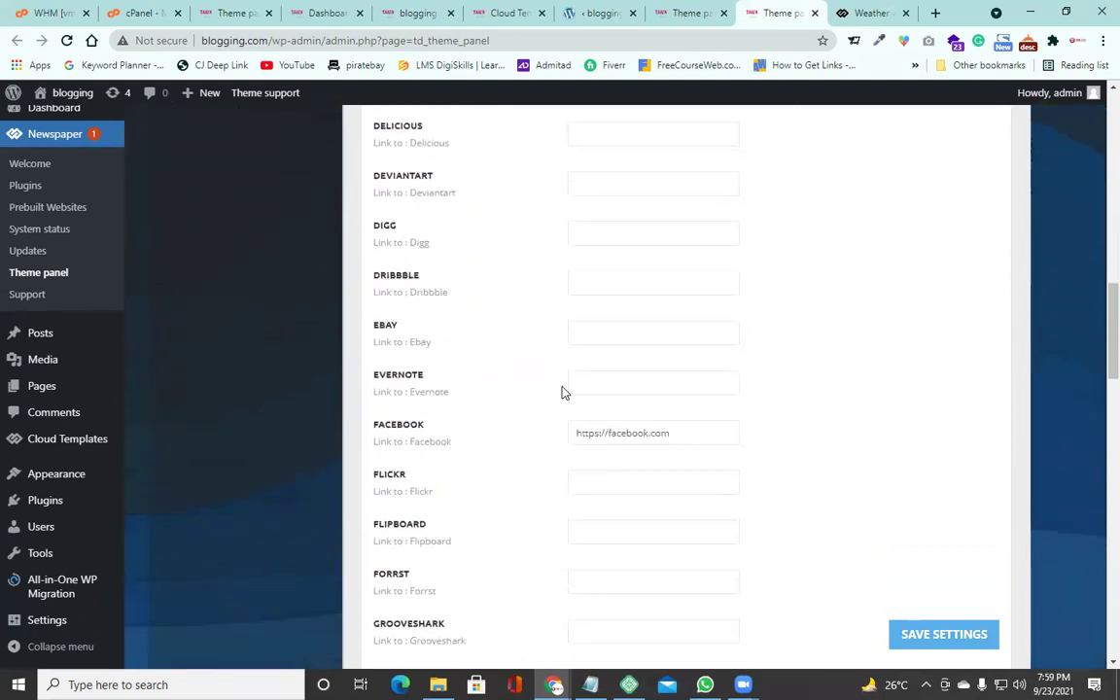
left_click(944, 633)
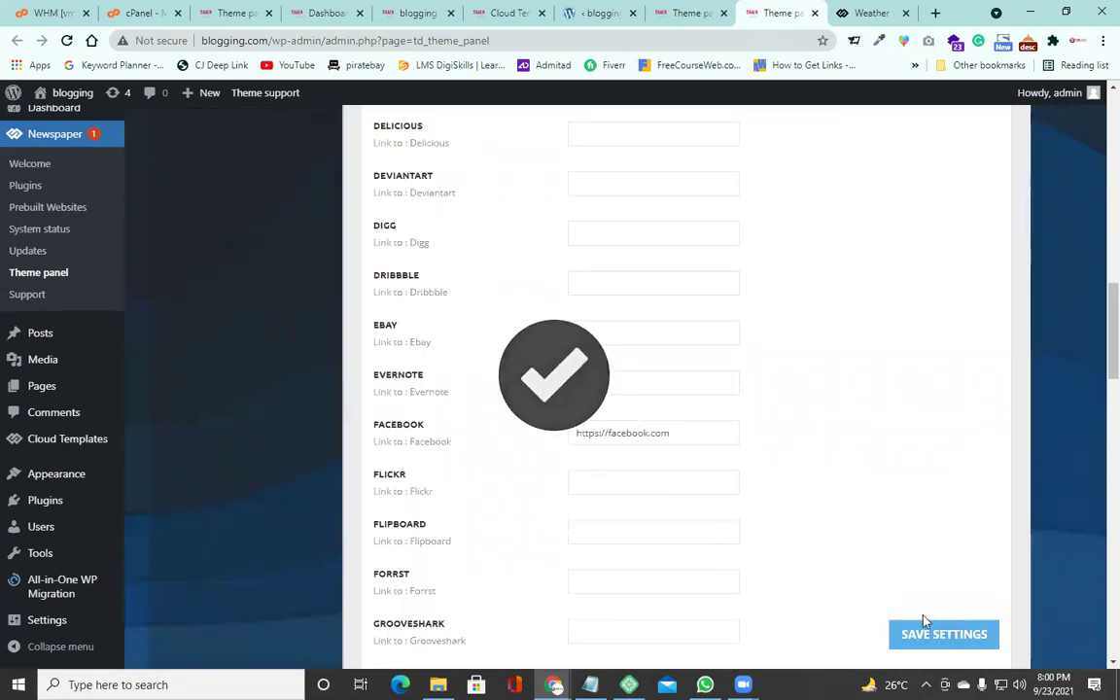
scroll(466, 476, "down", 1)
scroll(466, 476, "down", 3)
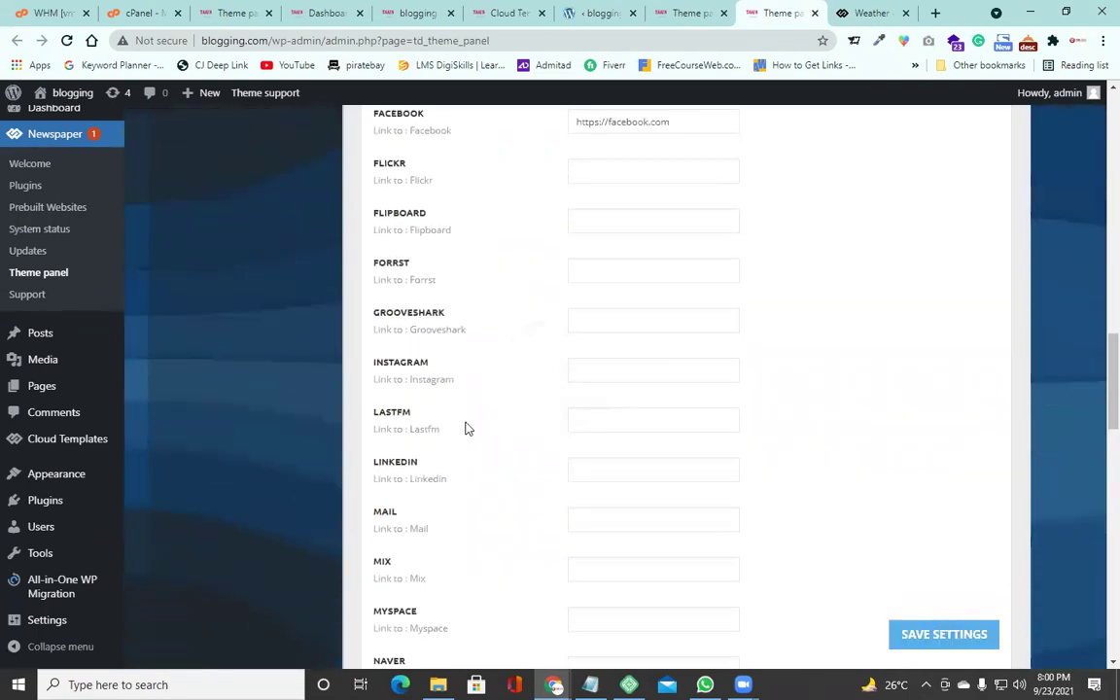
scroll(465, 452, "down", 2)
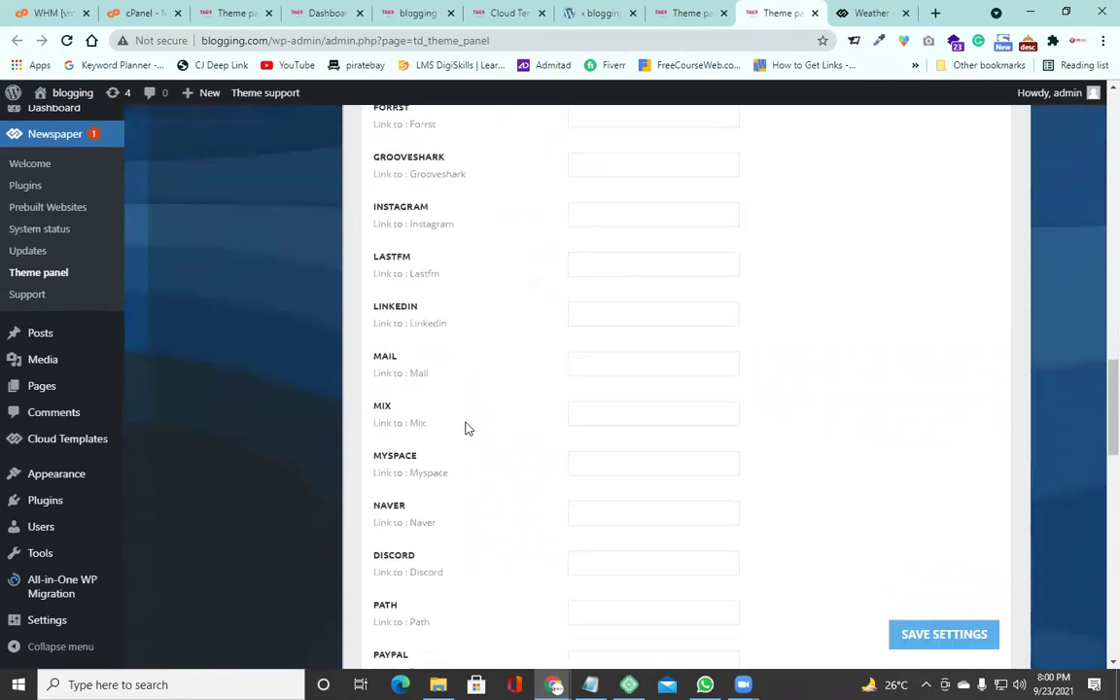
left_click(633, 312)
type("http://link")
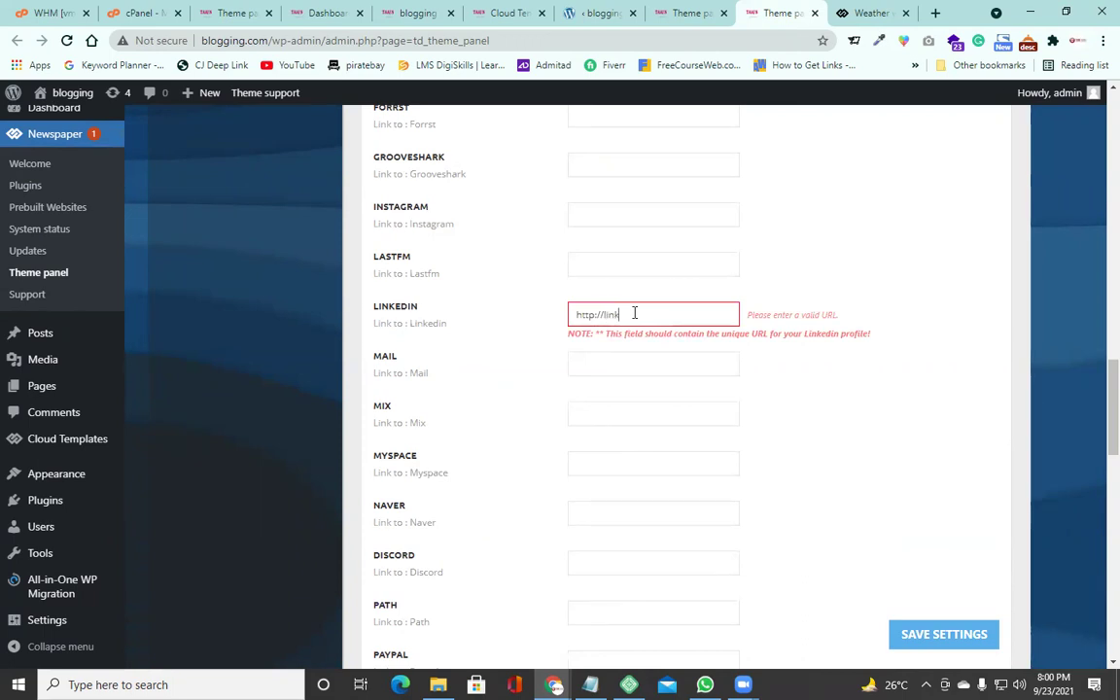
type("edin.com")
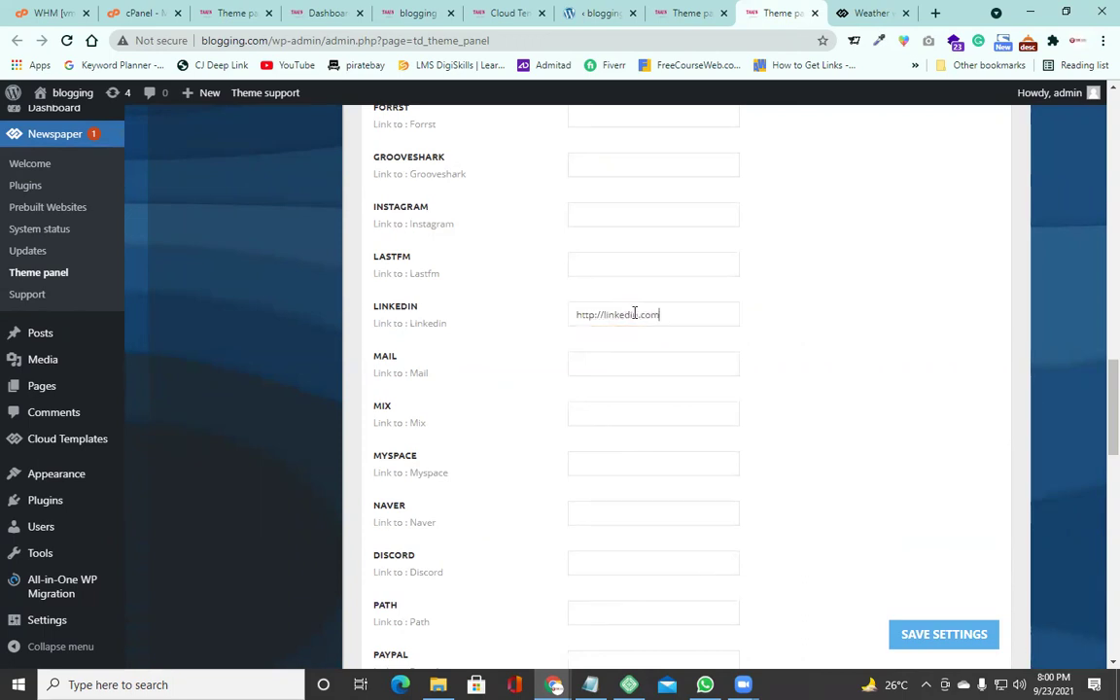
left_click(934, 637)
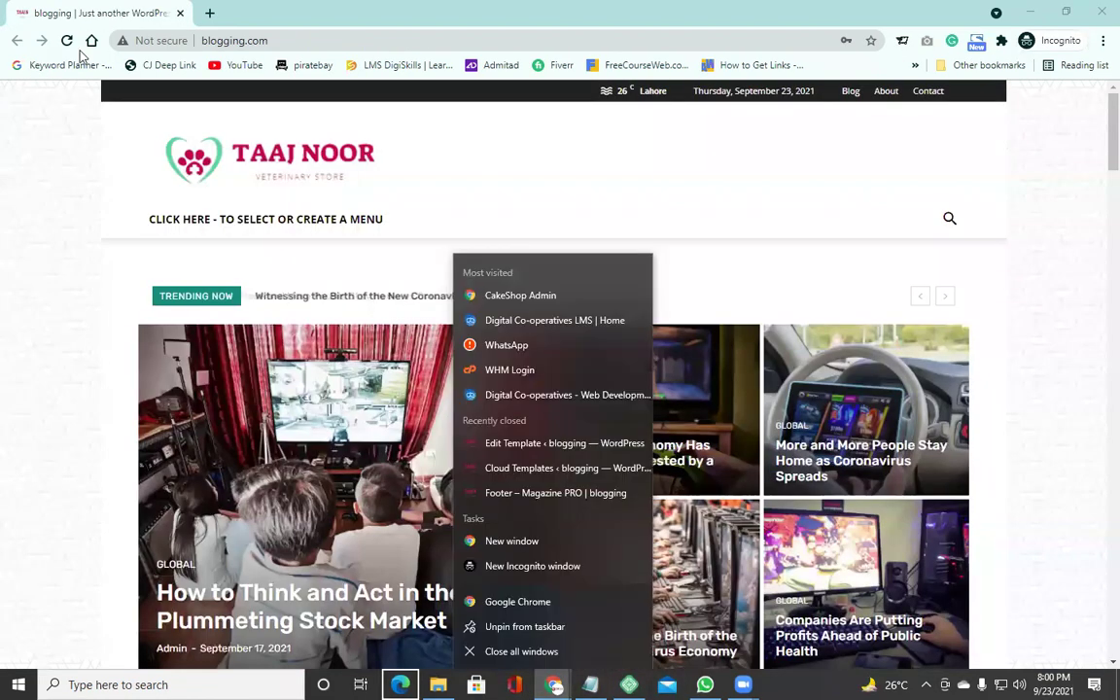
Reload the incognito homepage to check the social icons in the top bar, and return to the header's Top Bar settings.
left_click(67, 40)
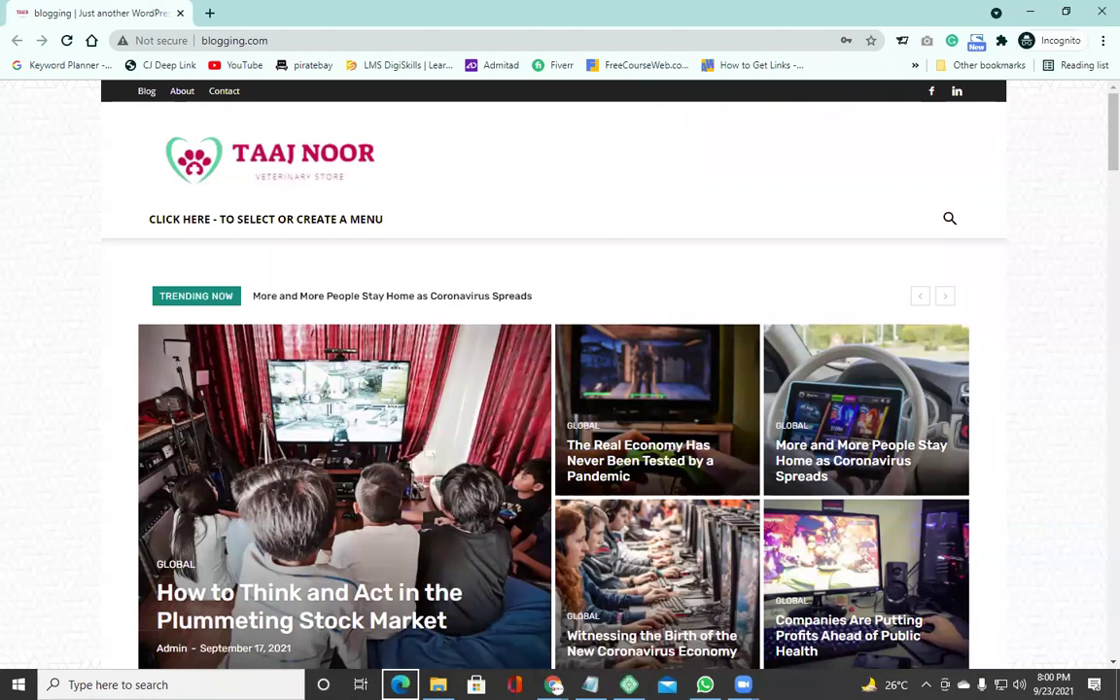
left_click(553, 684)
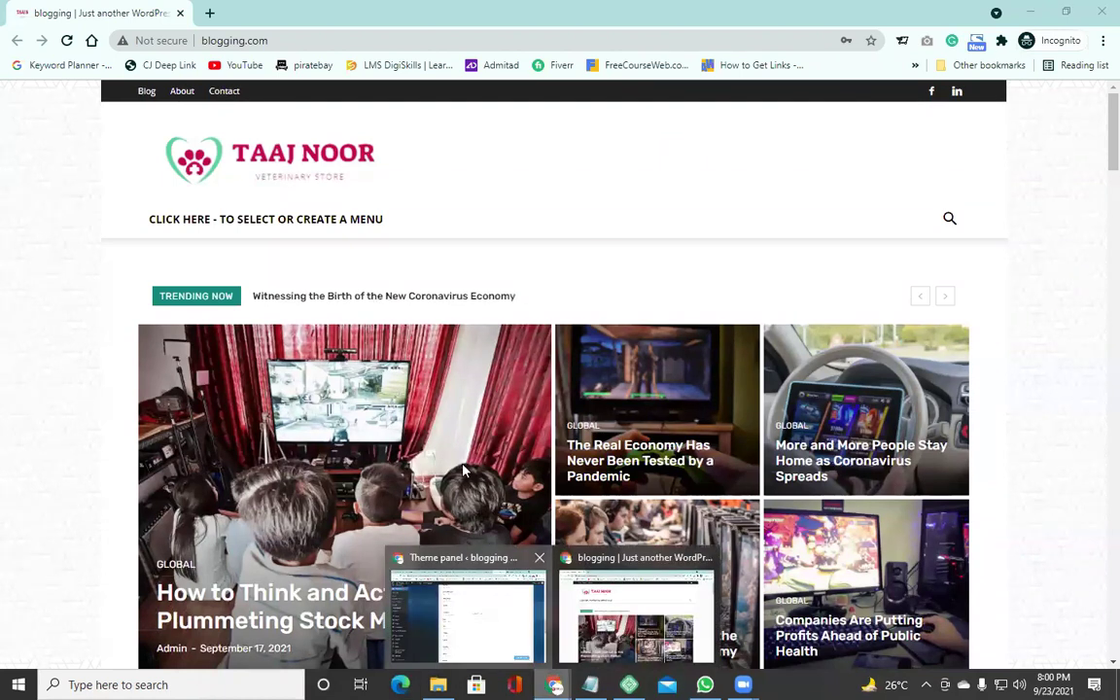
left_click(671, 19)
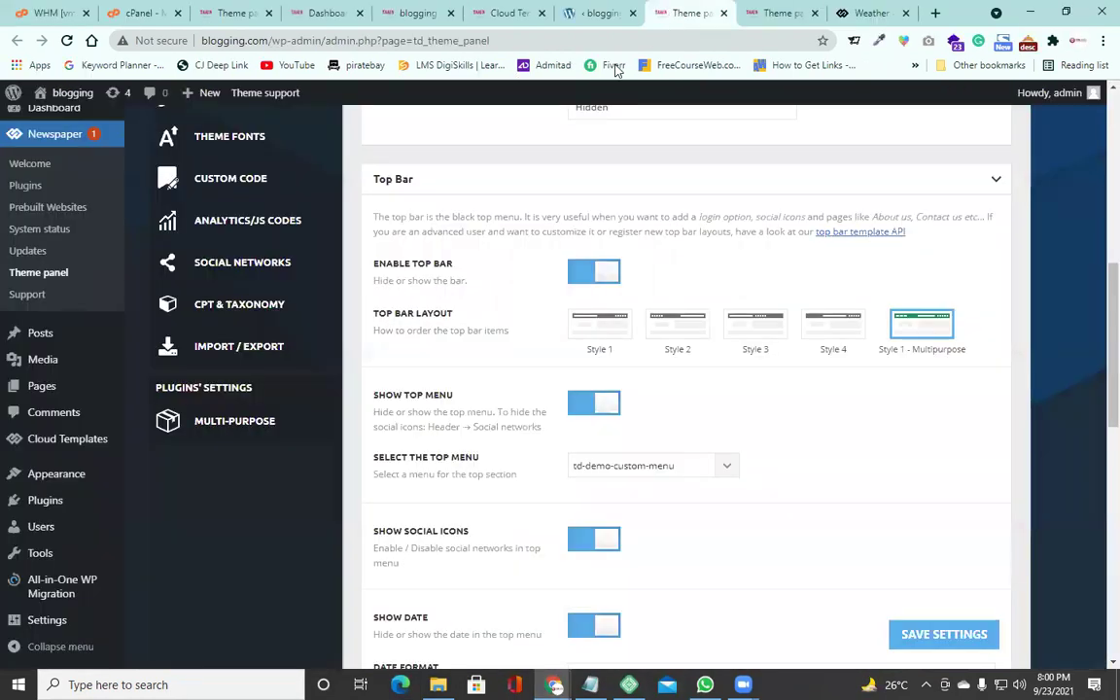
Choose Style 1, switch the top bar layout back to Style 1 - Multipurpose, and save the theme settings.
left_click(601, 335)
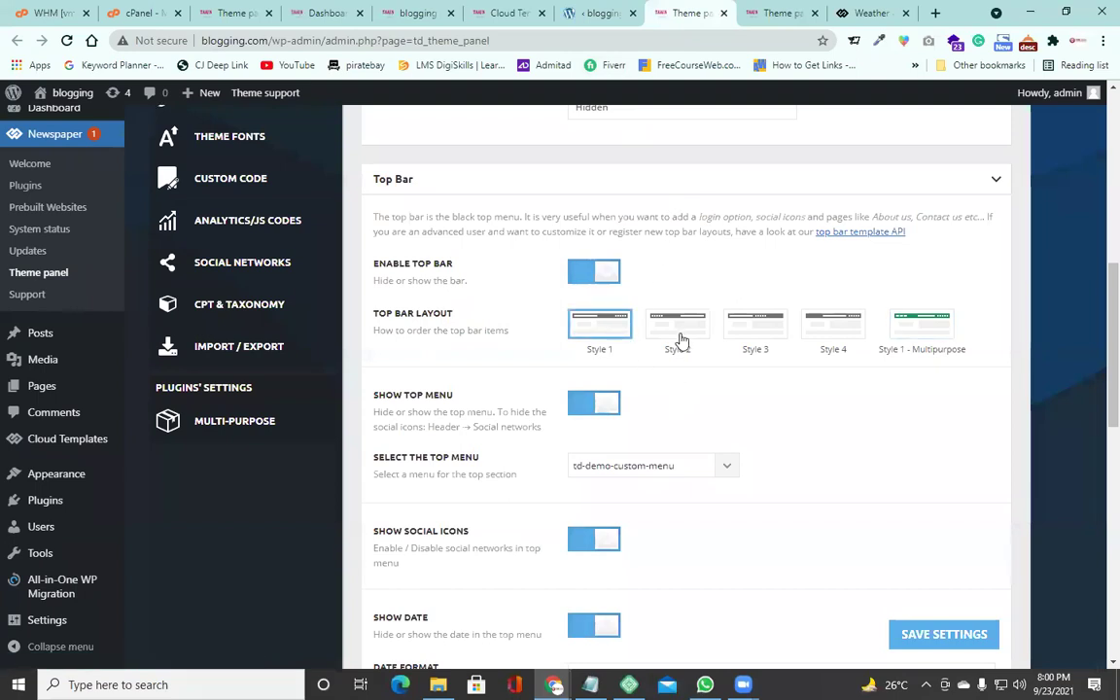
left_click(910, 336)
left_click(925, 637)
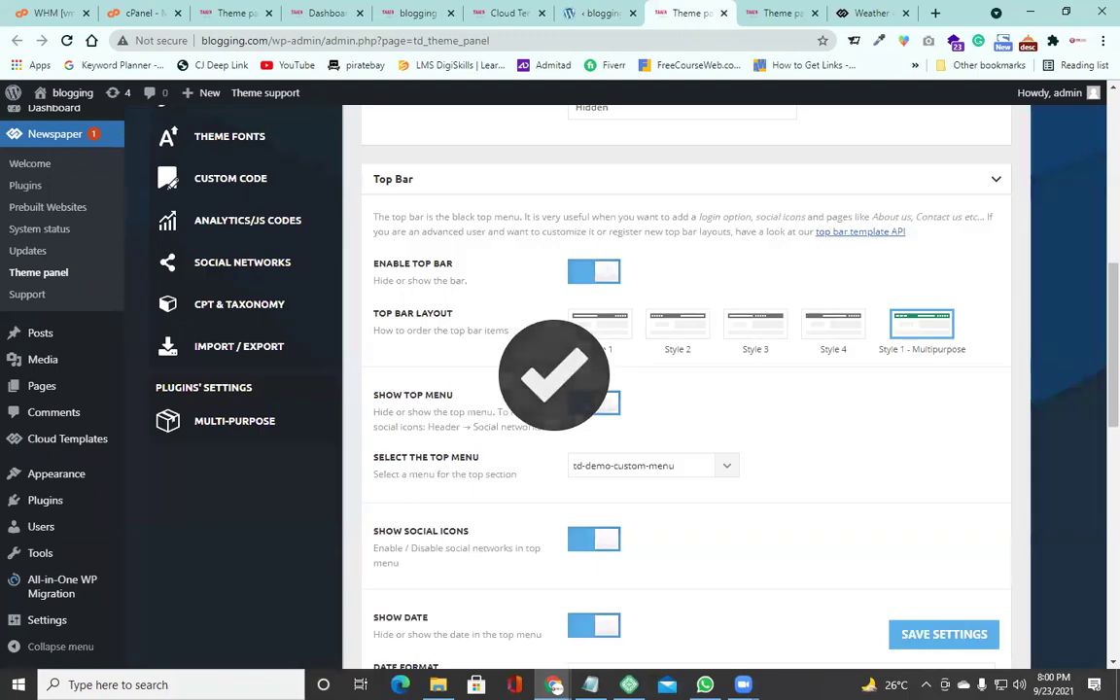
Reload the homepage in the incognito window to check the top bar with the saved Multipurpose layout.
mouse_move(554, 684)
left_click(632, 622)
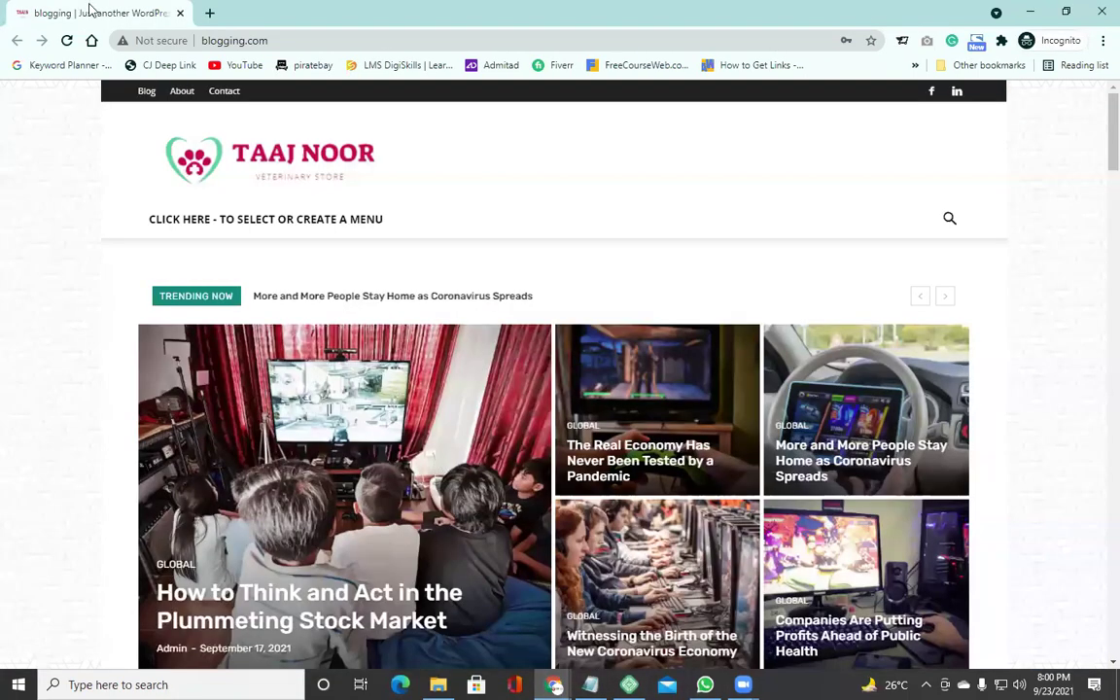
left_click(66, 40)
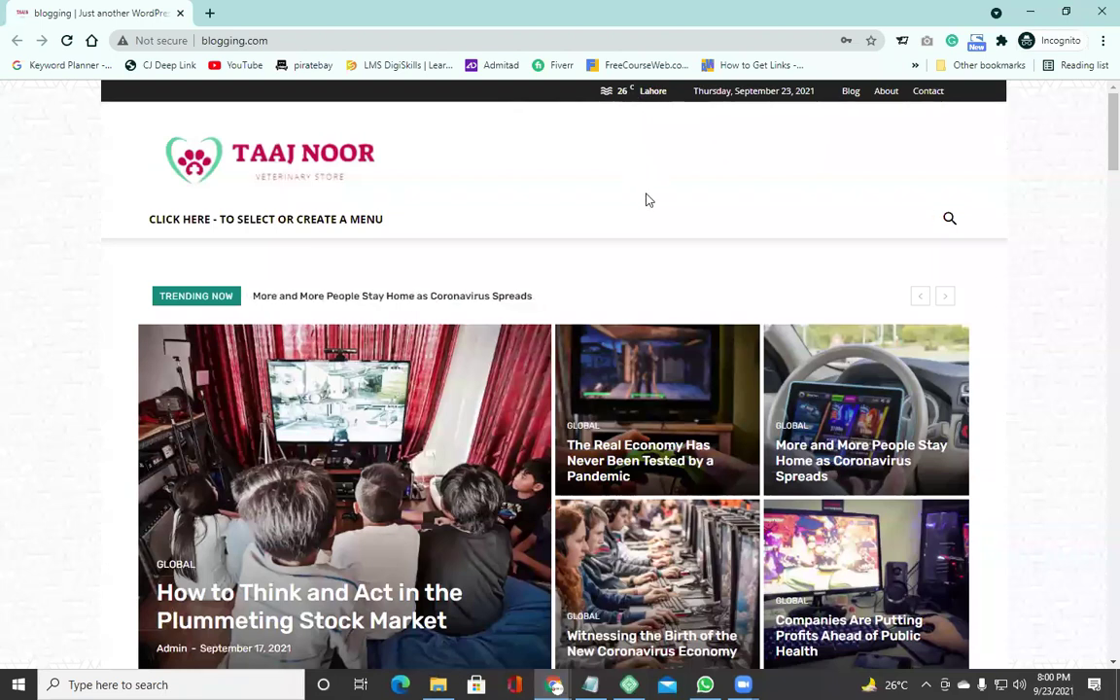
Return to the theme panel, set the top bar layout to Style 3 and save the theme settings.
left_click(553, 684)
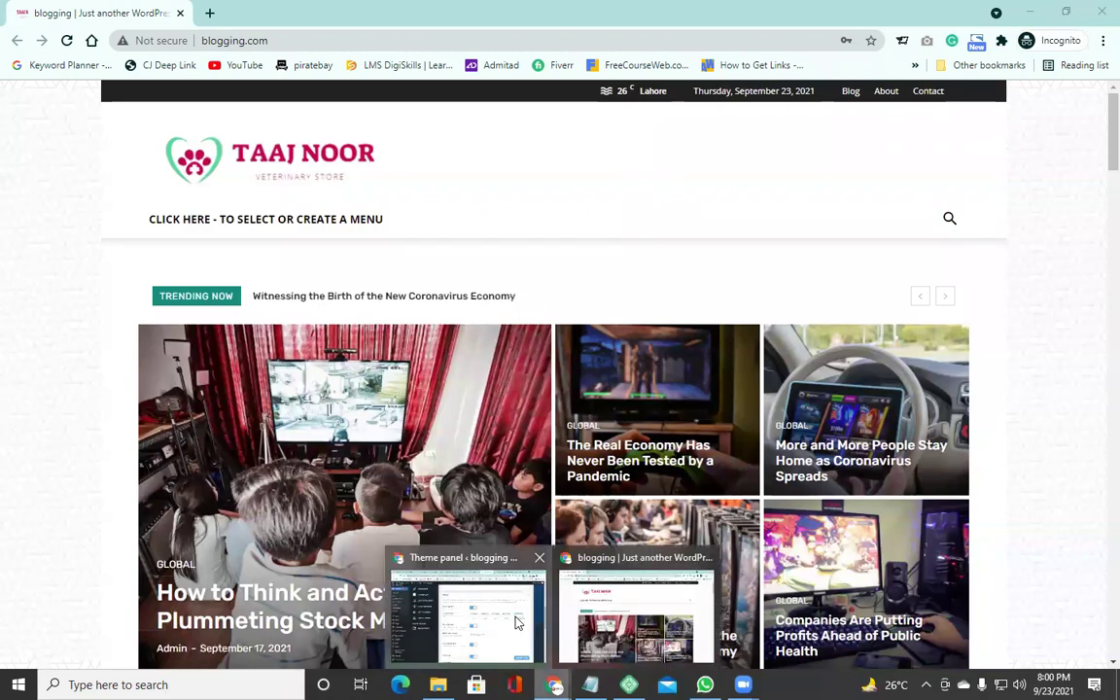
left_click(516, 623)
left_click(744, 328)
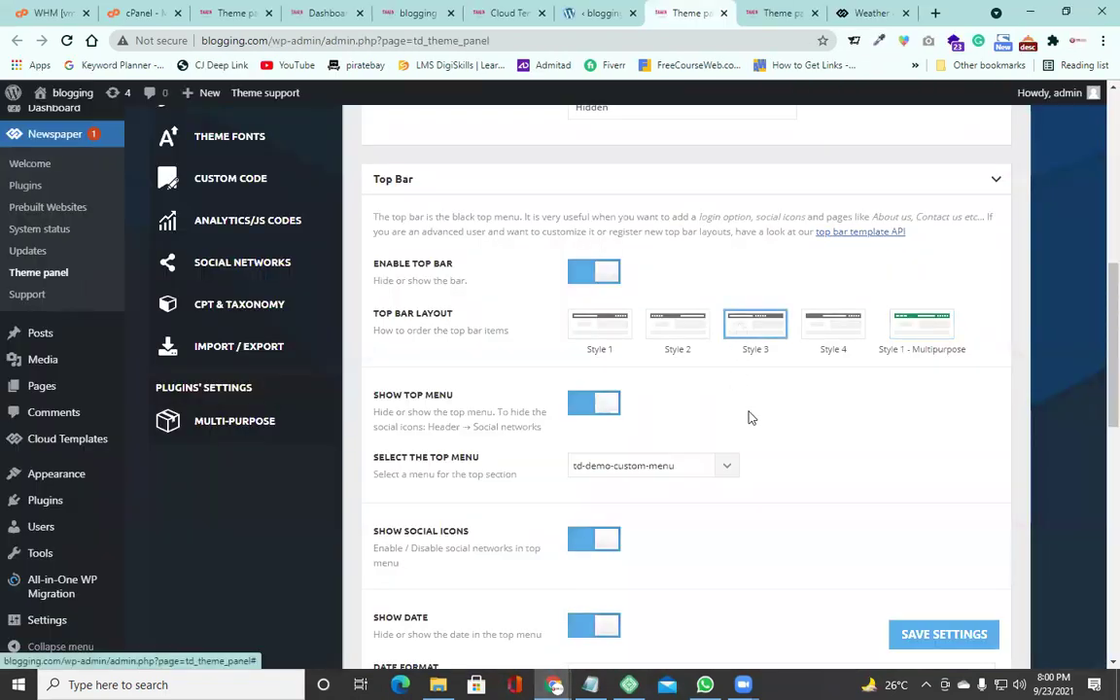
left_click(948, 646)
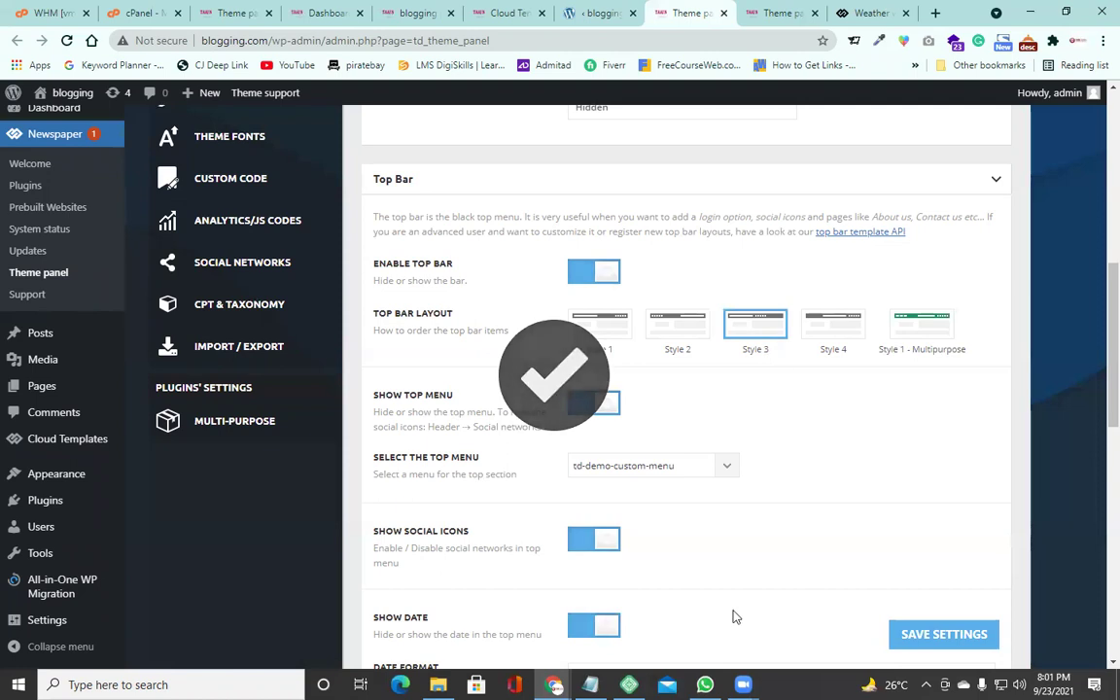
Reload the homepage in the incognito window and check the order of the top bar items with the Style 3 layout.
right_click(555, 682)
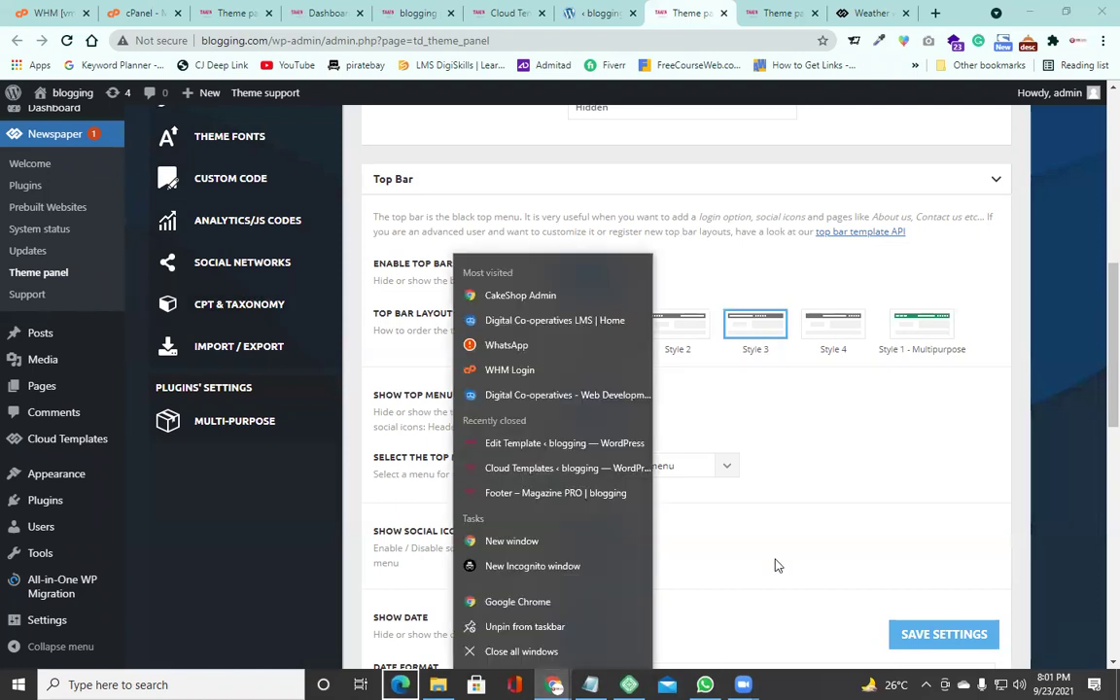
left_click(555, 682)
left_click(639, 613)
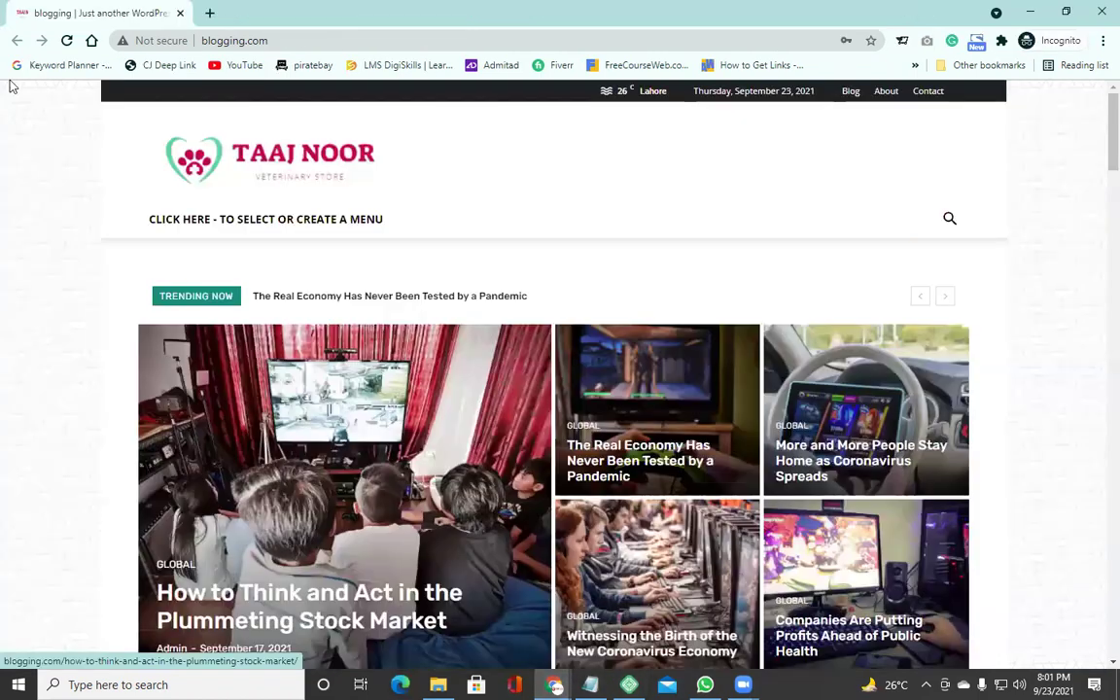
key("F5")
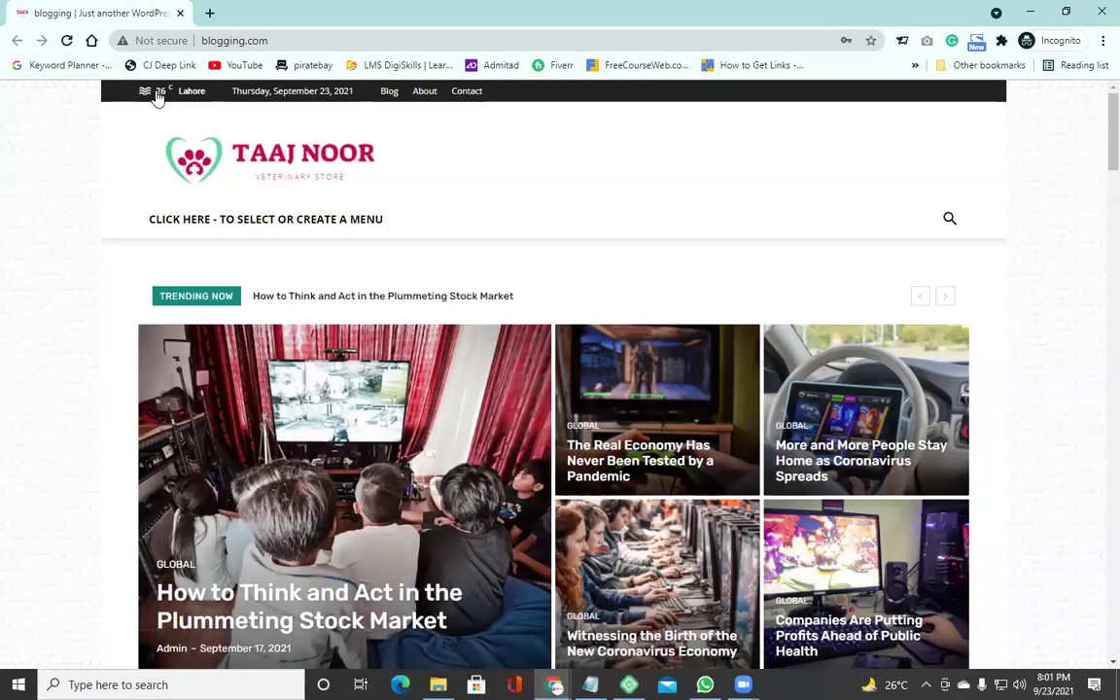
left_click_drag(237, 90, 259, 93)
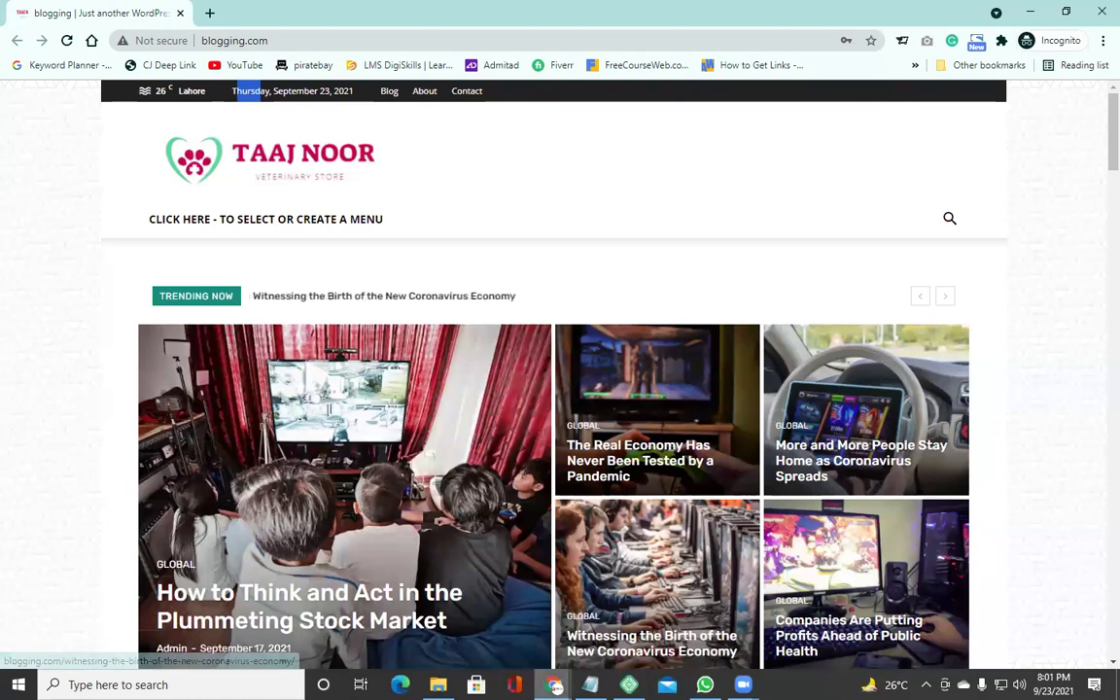
Return to the admin window and find the open theme panel page with the Social Networks settings.
left_click(554, 685)
left_click(493, 634)
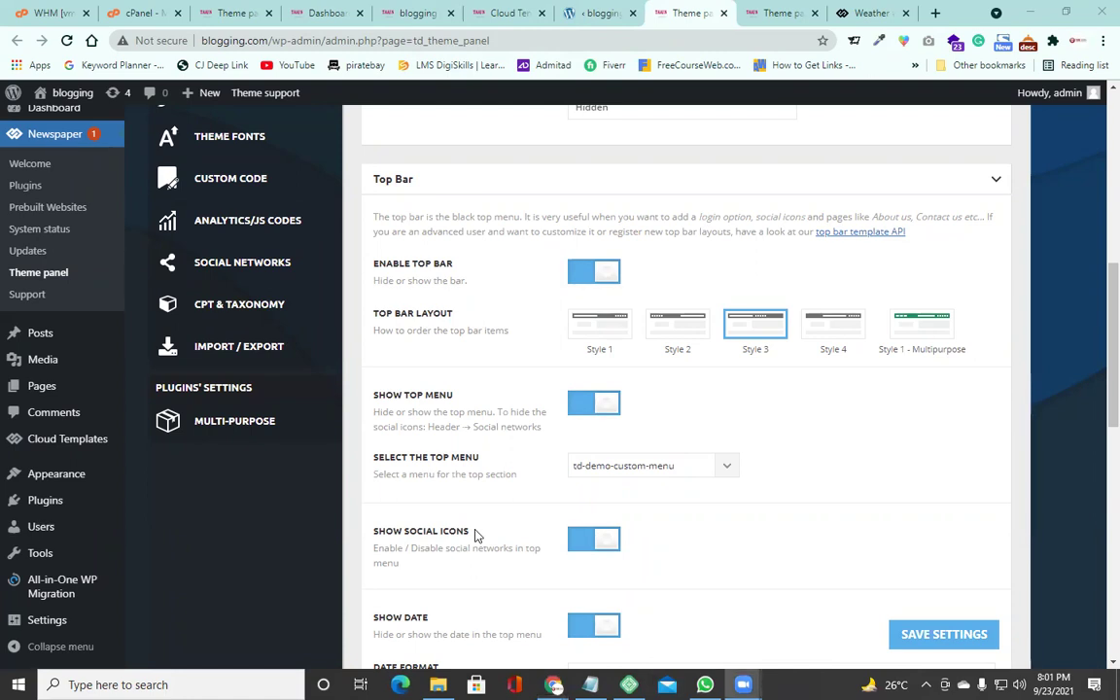
left_click(598, 12)
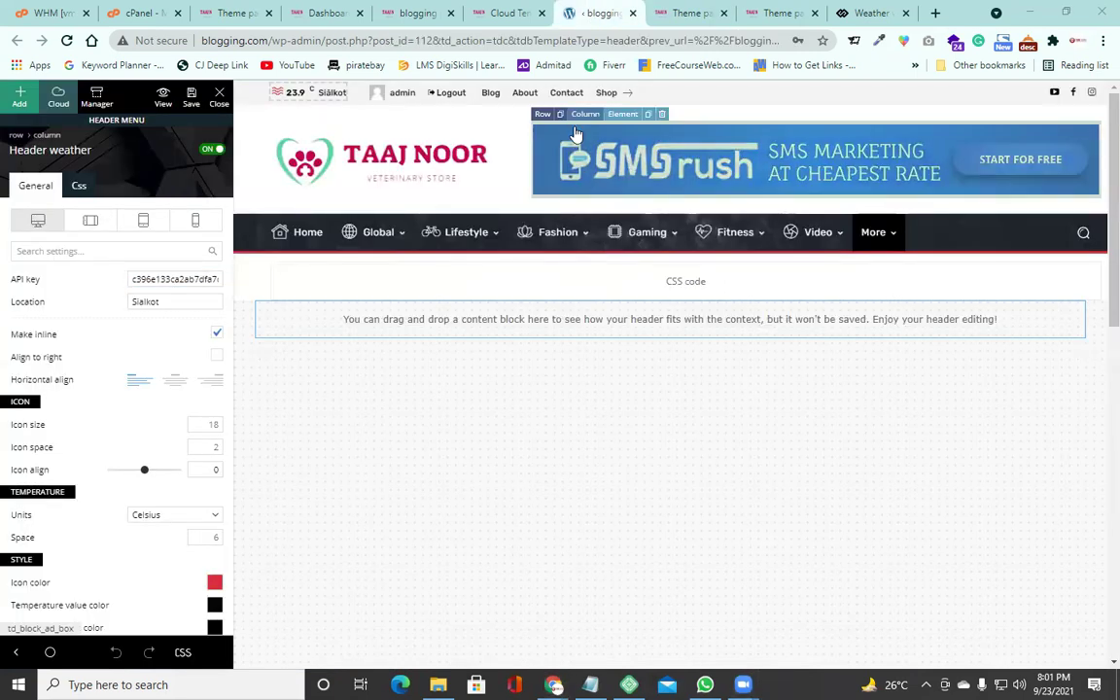
left_click(502, 13)
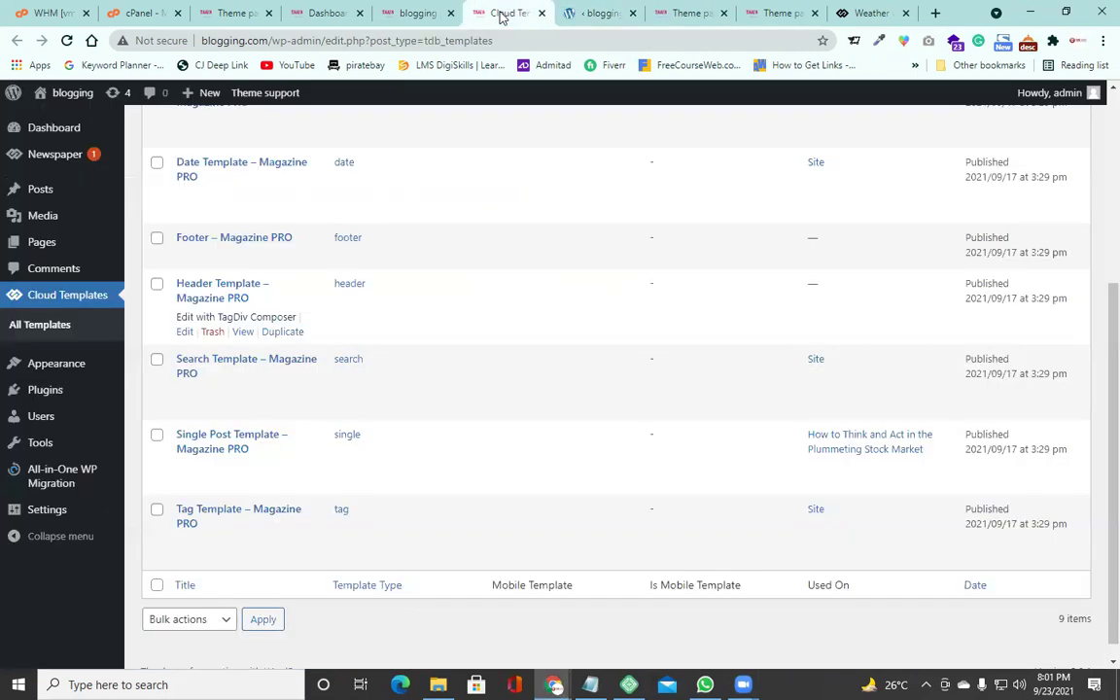
left_click(598, 13)
left_click(690, 13)
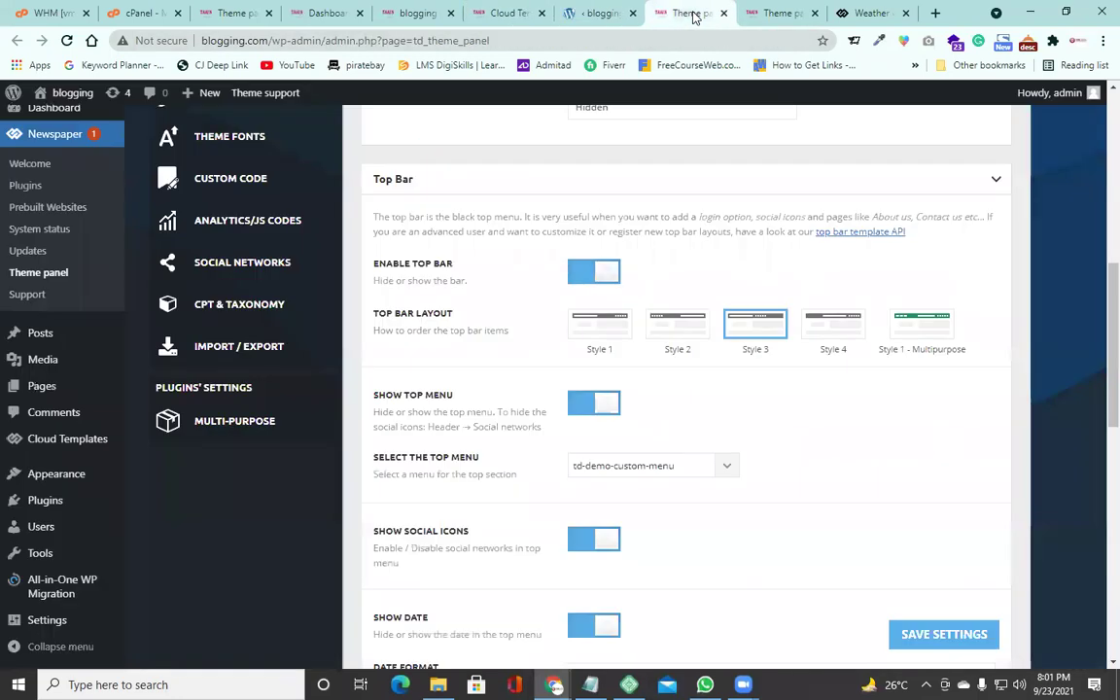
left_click(778, 13)
Examine the whole list of social network link fields in the theme panel for filled-in addresses.
scroll(525, 412, "up", 3)
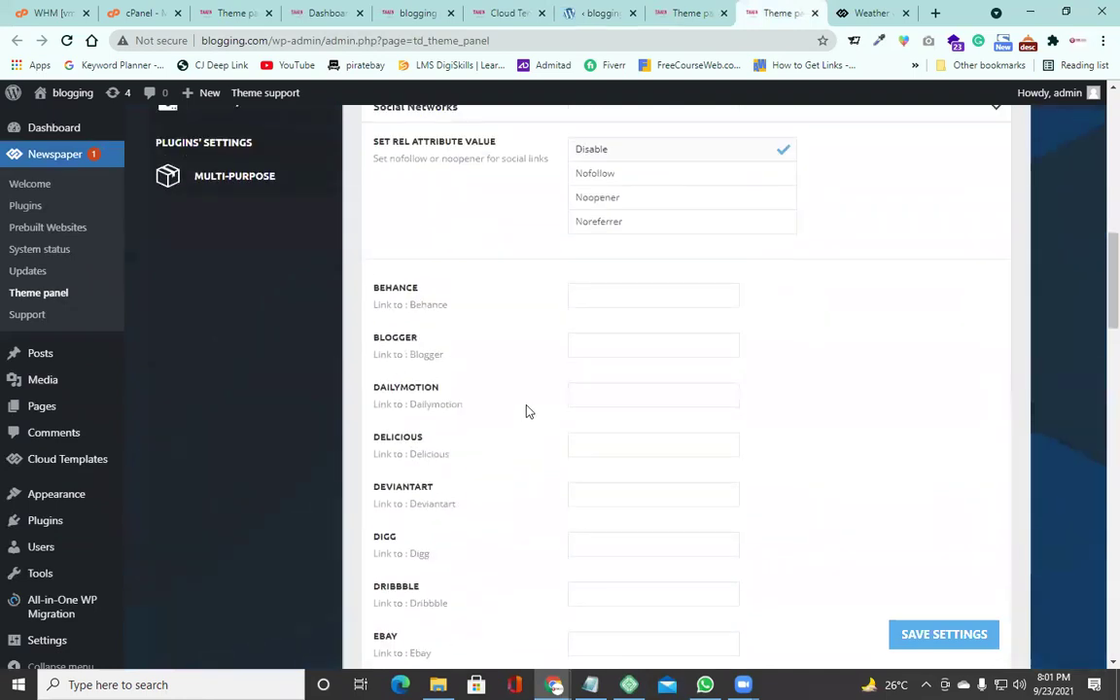
scroll(525, 412, "up", 1)
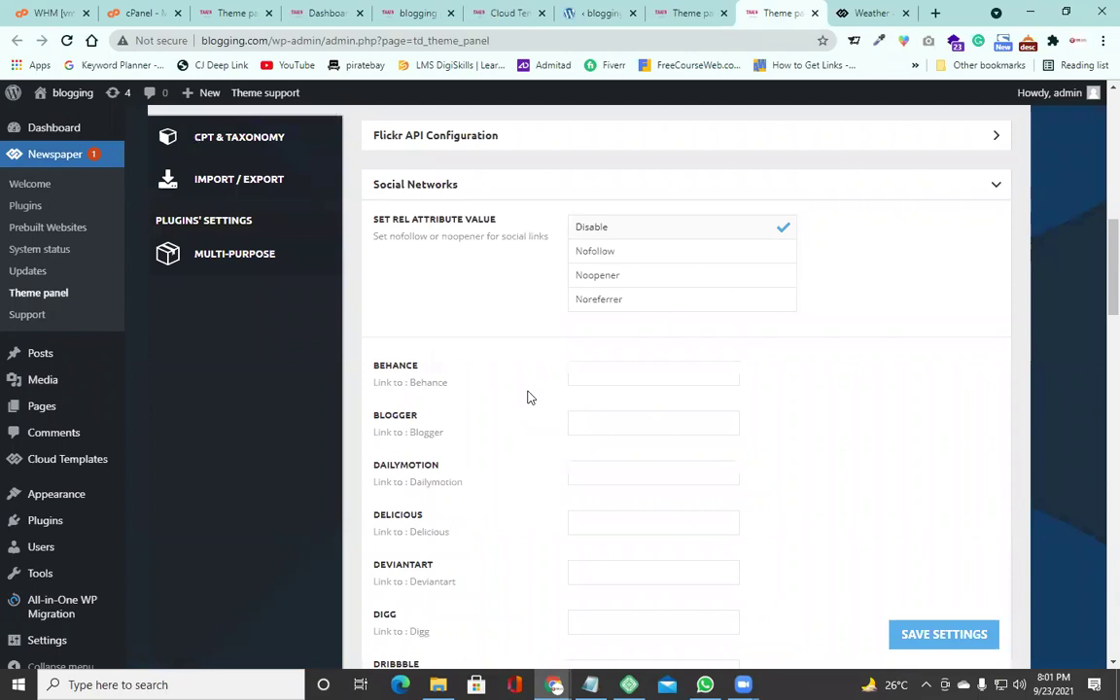
scroll(526, 399, "down", 4)
scroll(527, 398, "down", 14)
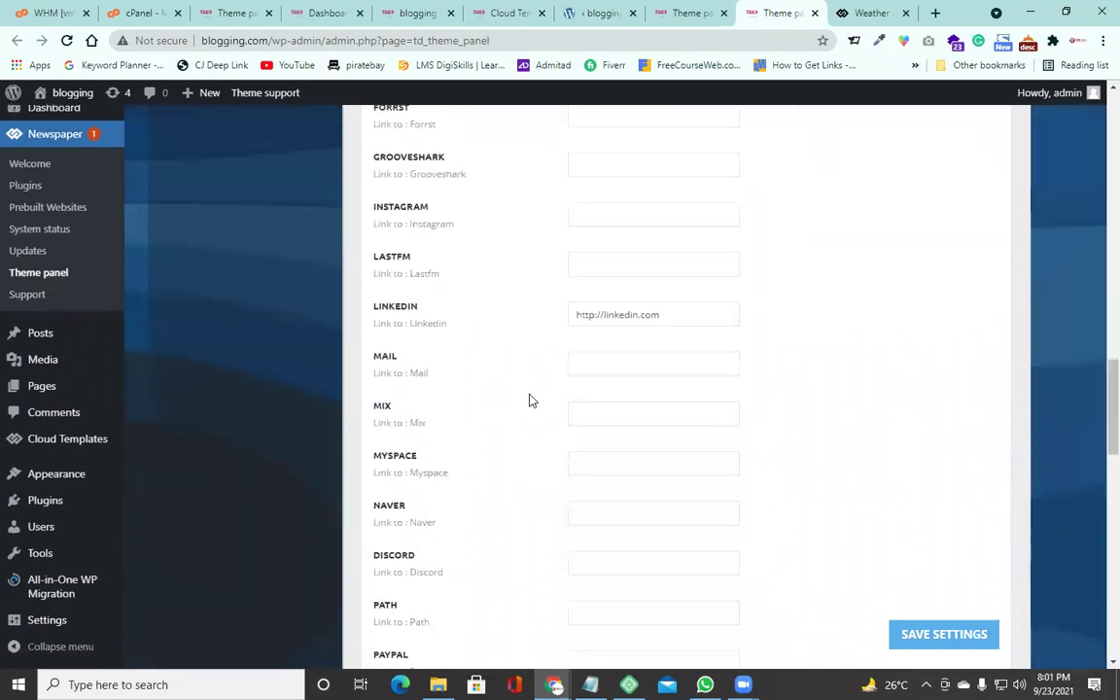
scroll(529, 400, "down", 4)
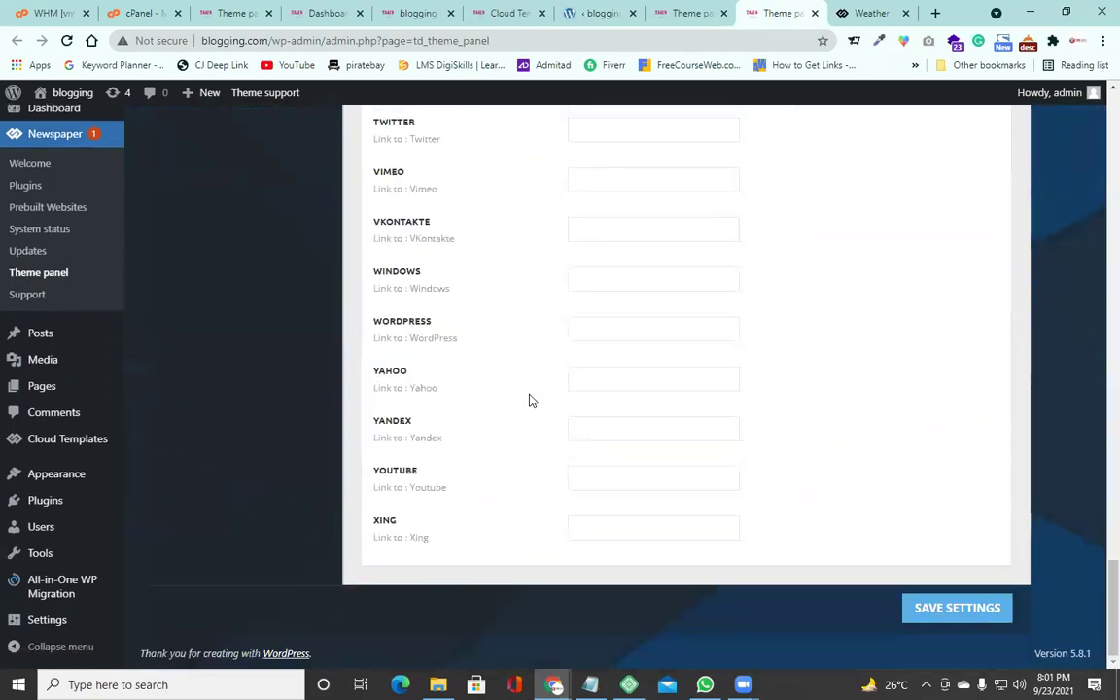
scroll(525, 370, "up", 6)
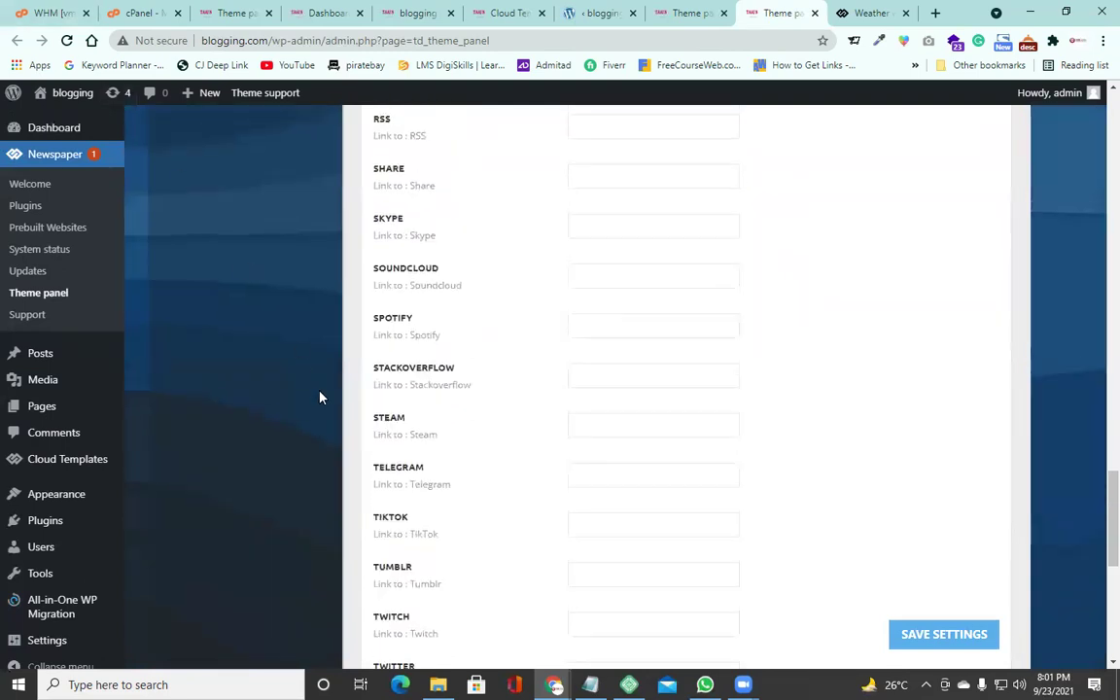
scroll(335, 408, "up", 8)
scroll(345, 421, "up", 12)
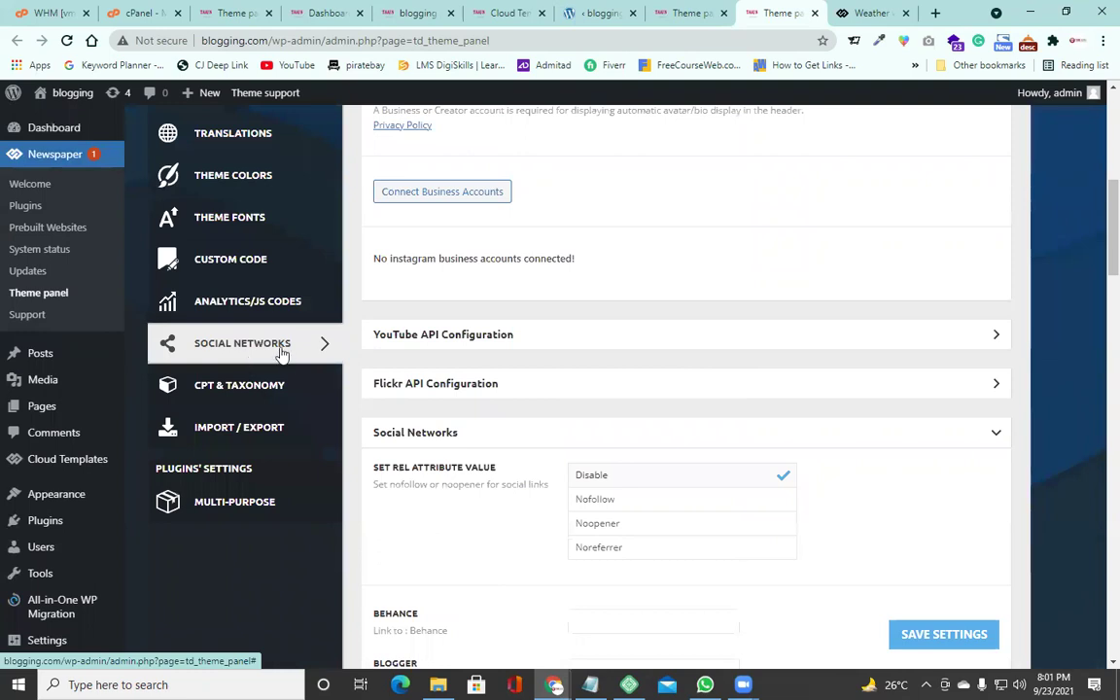
scroll(200, 257, "up", 2)
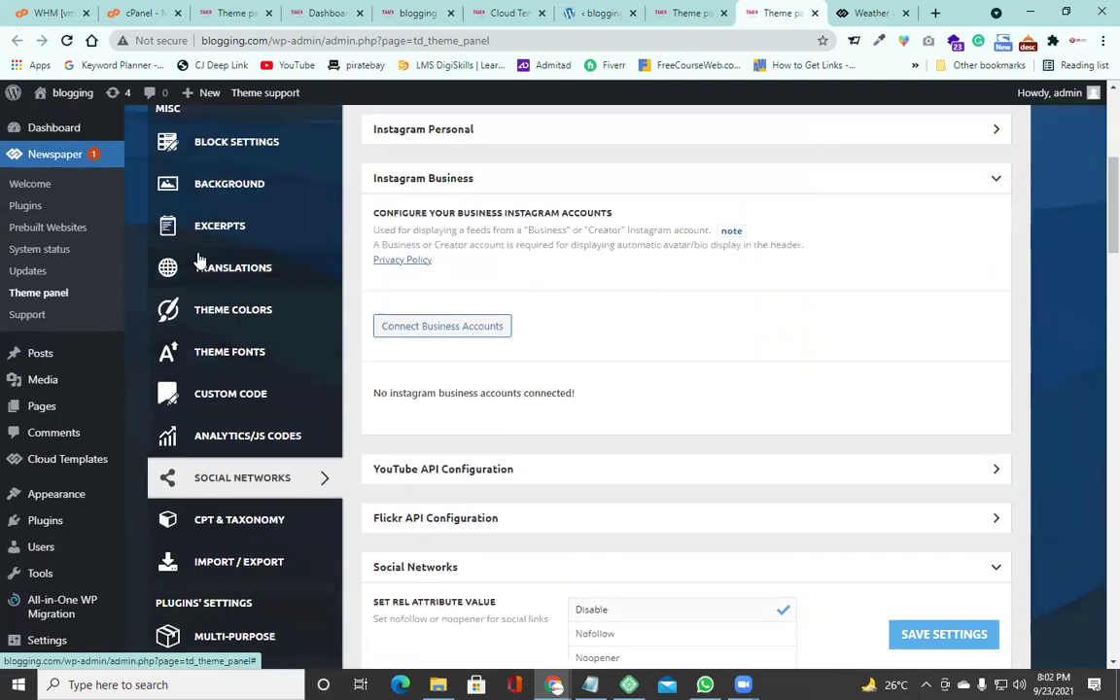
Reload the theme panel and expand the Social Networks link list in its Social Networks settings.
left_click(59, 298)
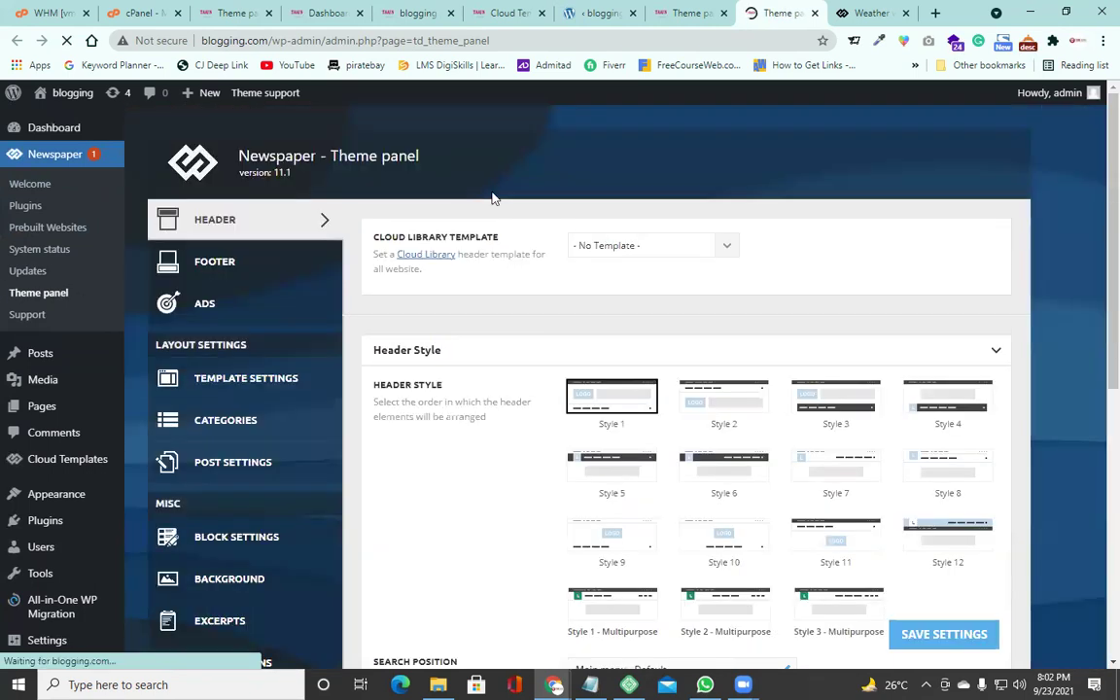
scroll(282, 311, "down", 5)
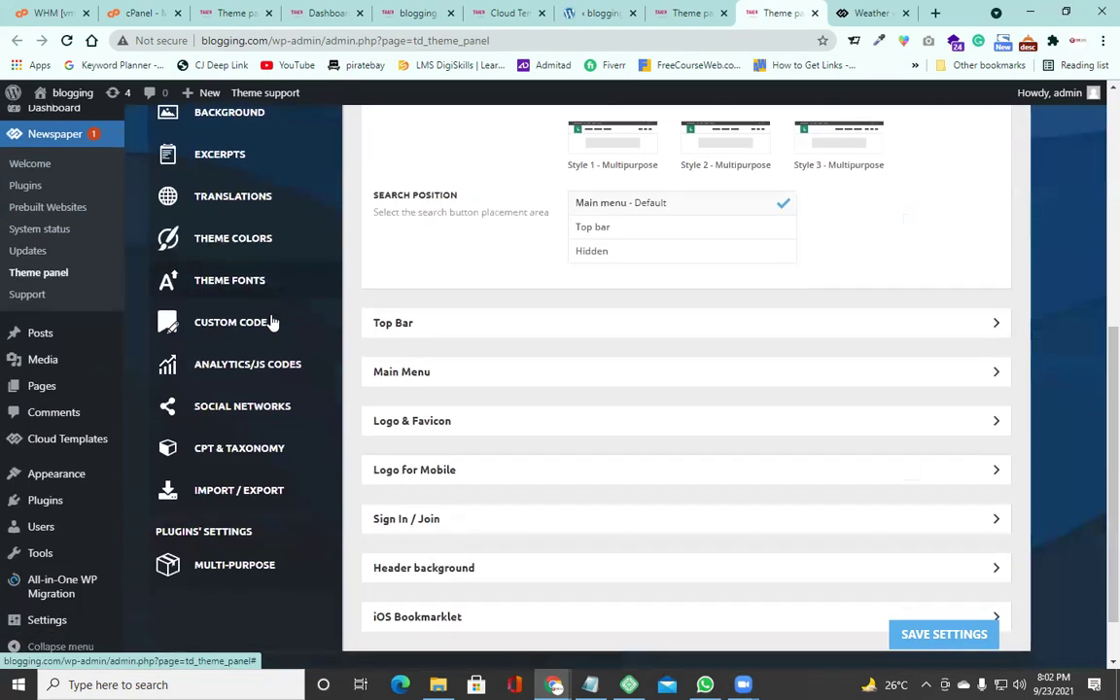
left_click(252, 409)
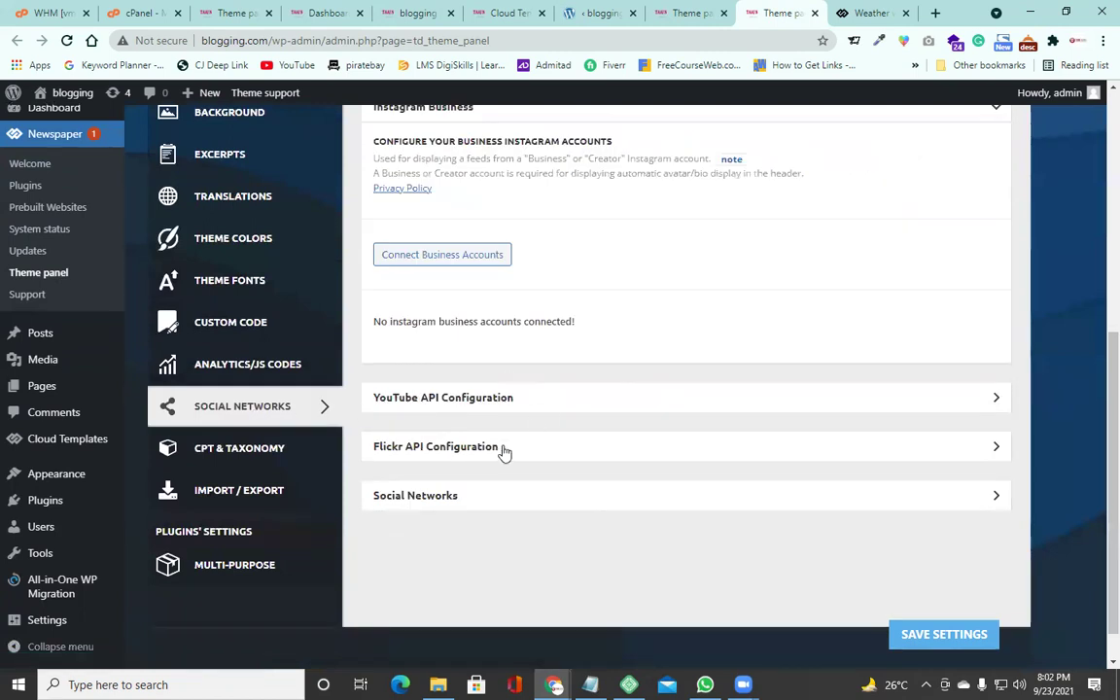
left_click(502, 497)
scroll(520, 400, "down", 5)
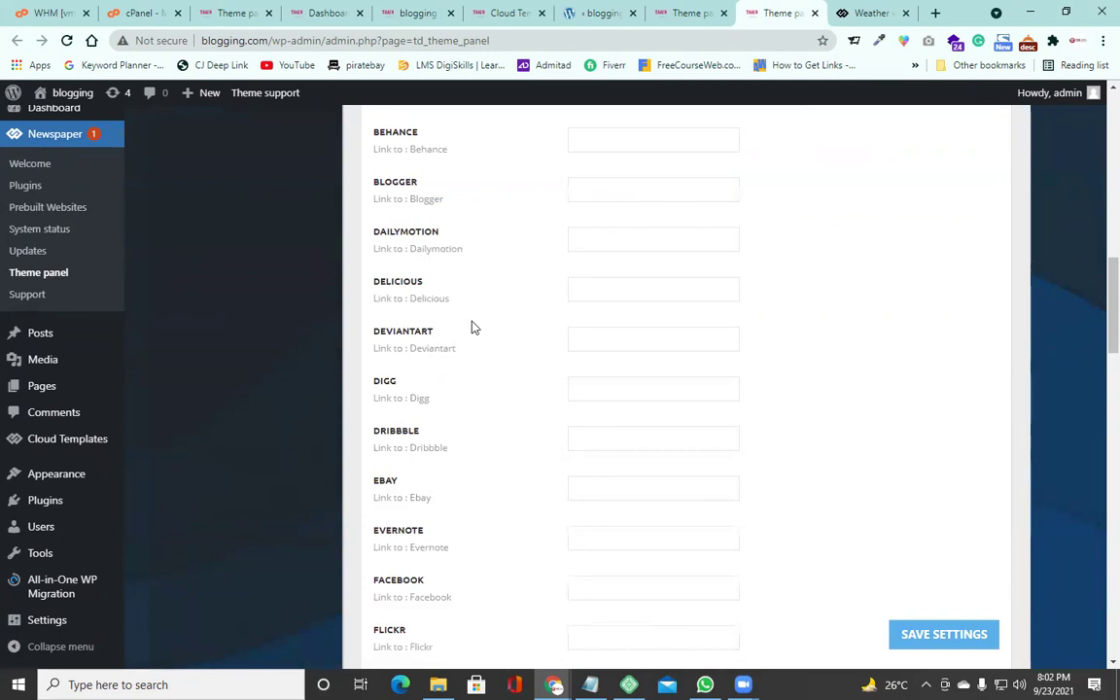
scroll(476, 327, "down", 2)
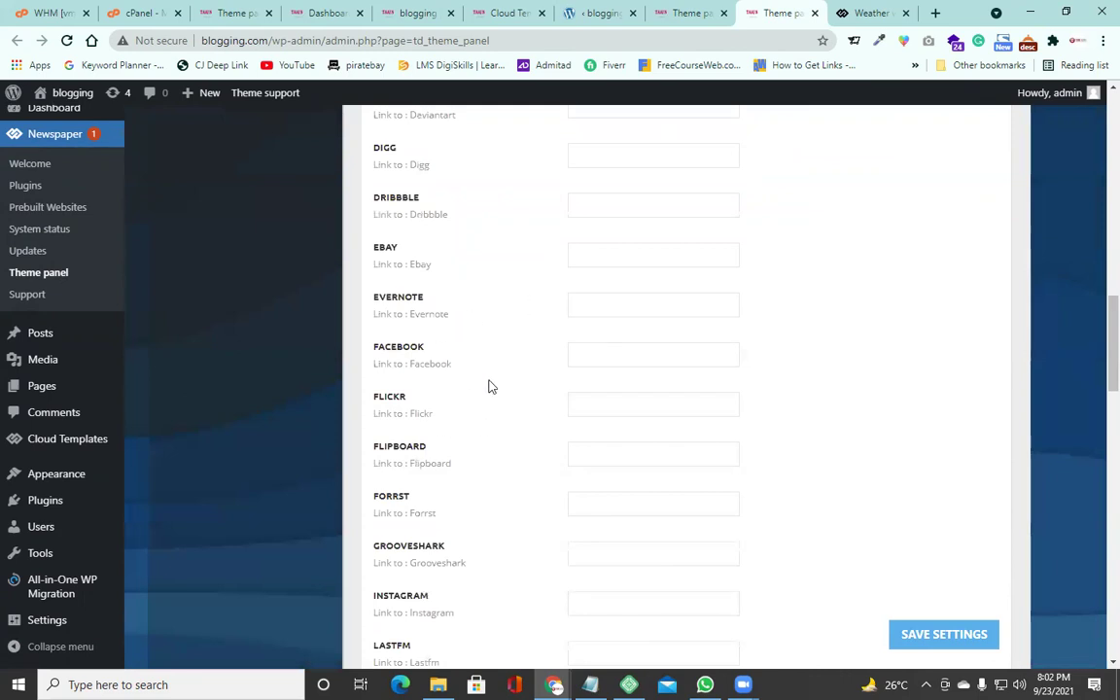
scroll(482, 375, "up", 2)
scroll(468, 428, "down", 1)
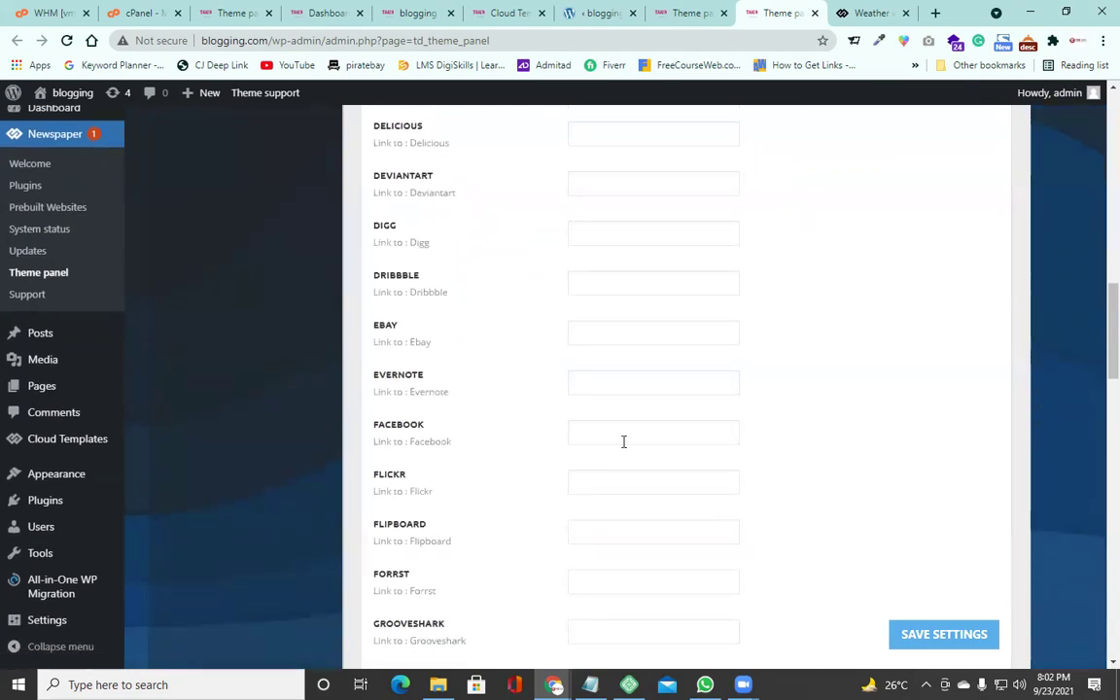
scroll(489, 409, "down", 1)
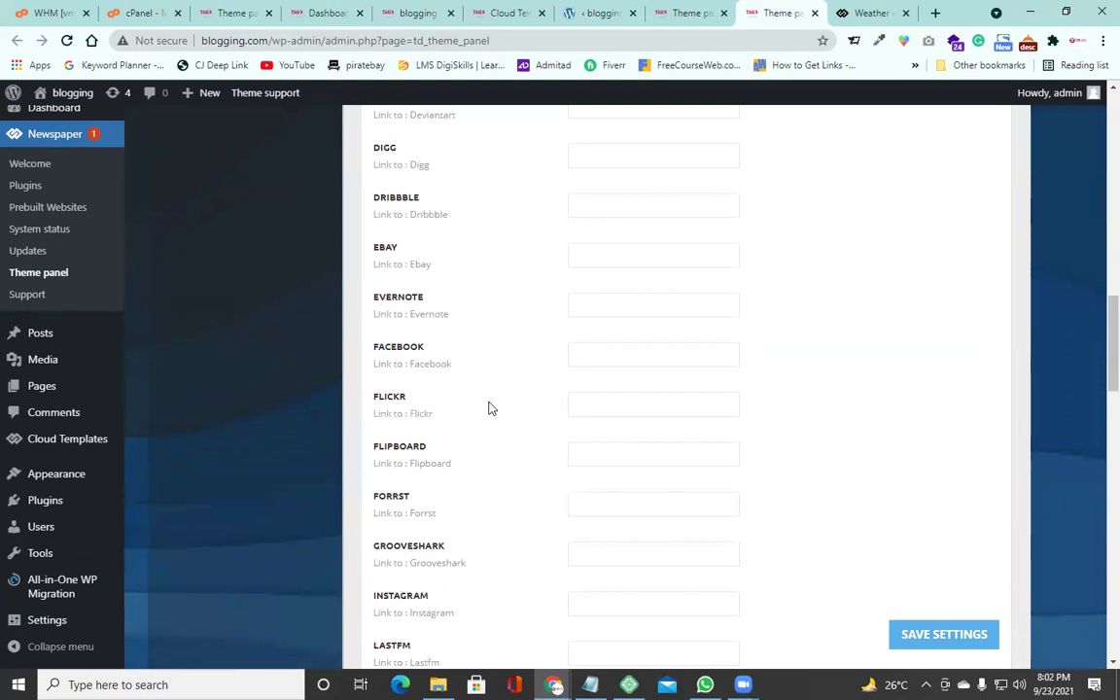
scroll(489, 409, "down", 1)
scroll(606, 465, "down", 3)
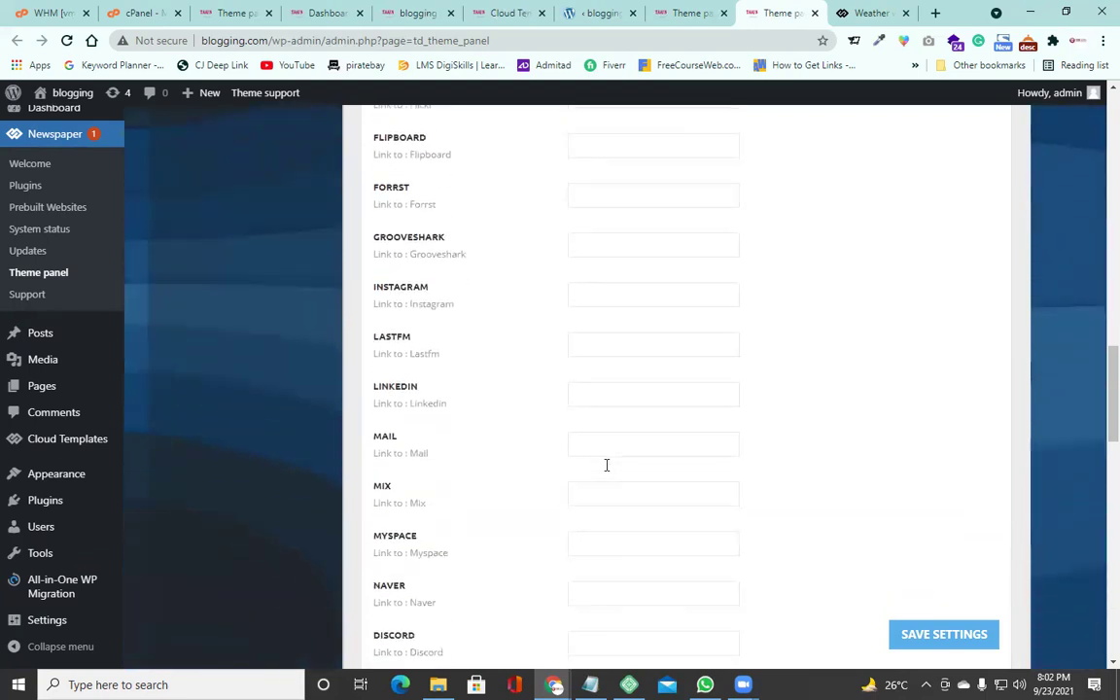
scroll(594, 428, "up", 4)
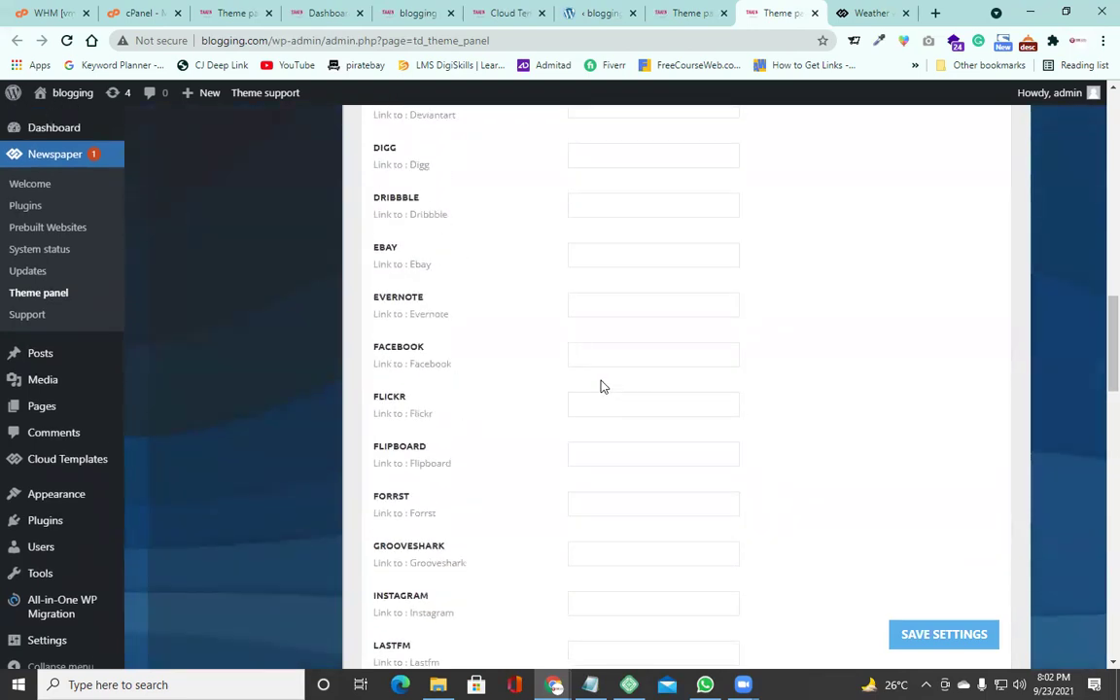
type("htt")
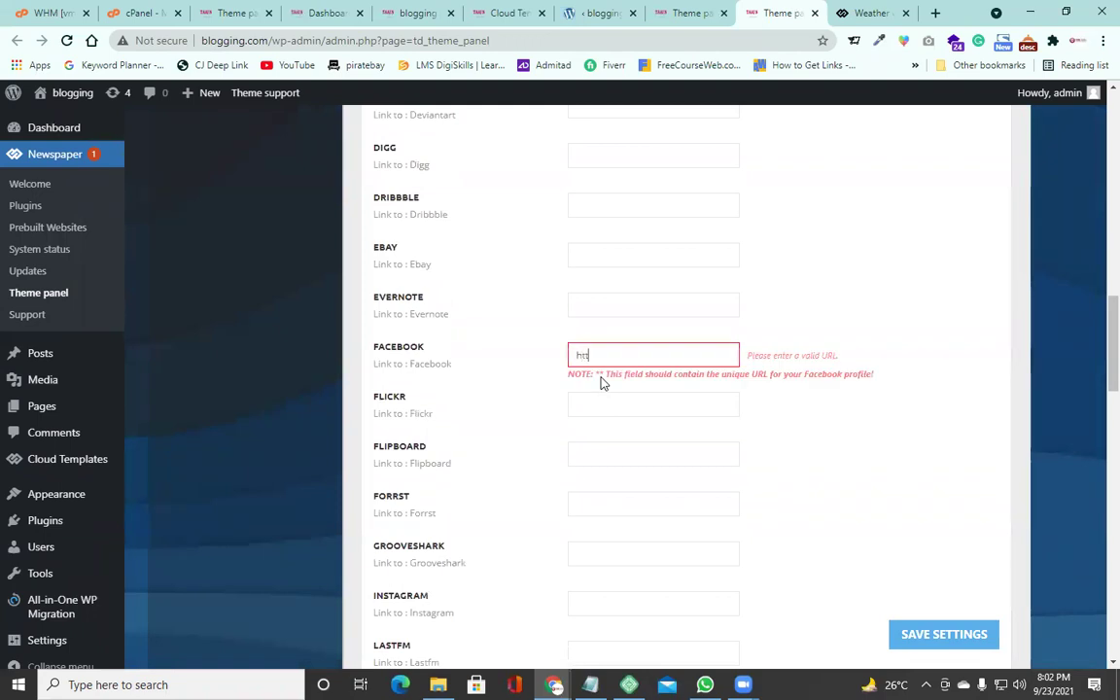
type("p://facebook.com")
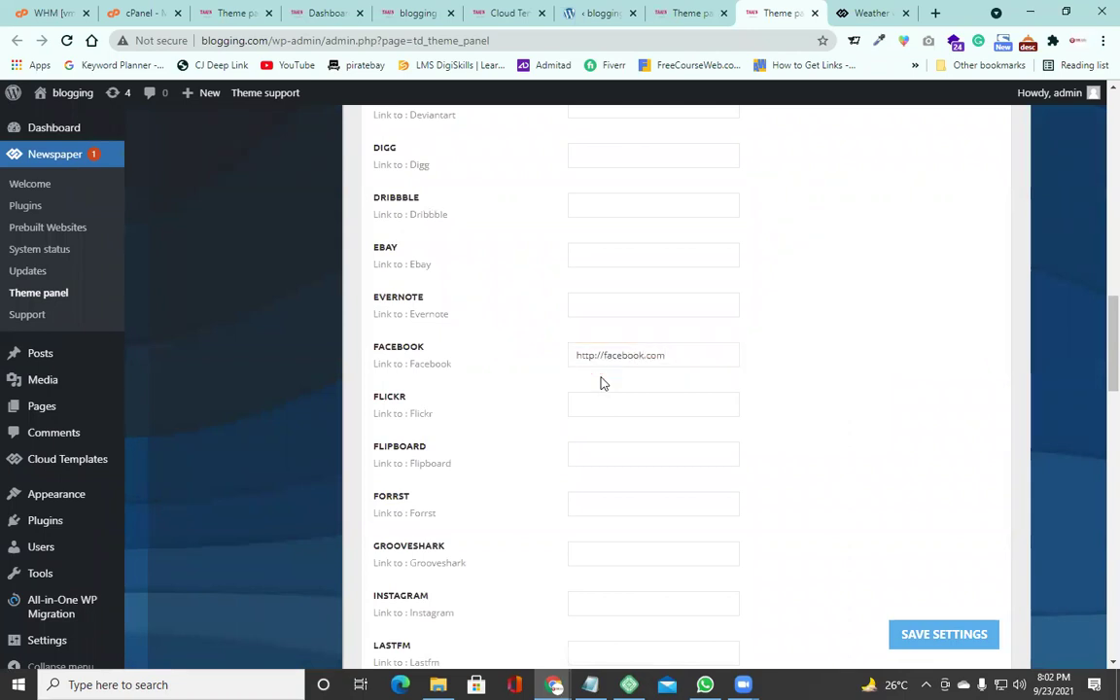
left_click(931, 634)
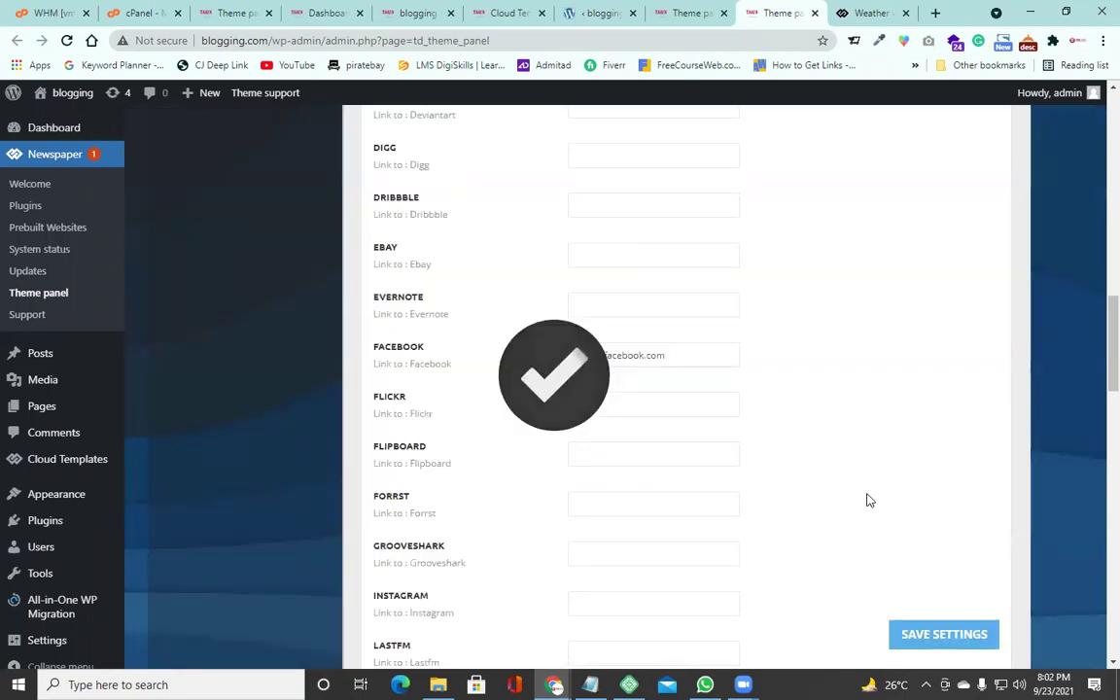
Reload the incognito homepage to check the top bar for the Facebook icon.
mouse_move(554, 684)
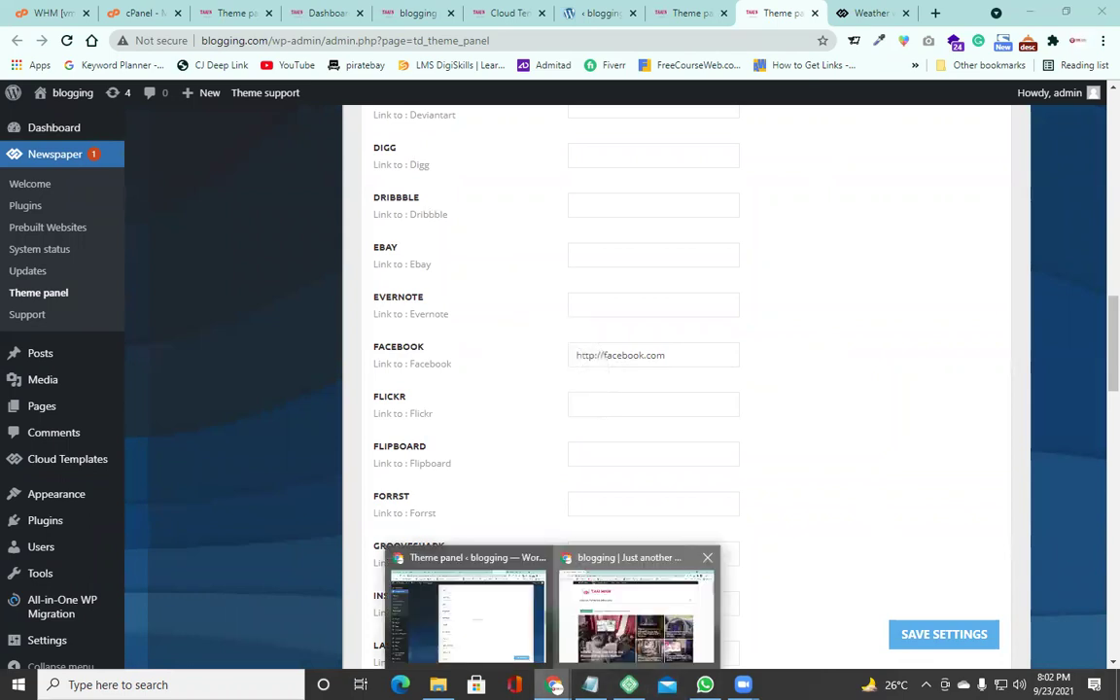
left_click(639, 612)
left_click(68, 41)
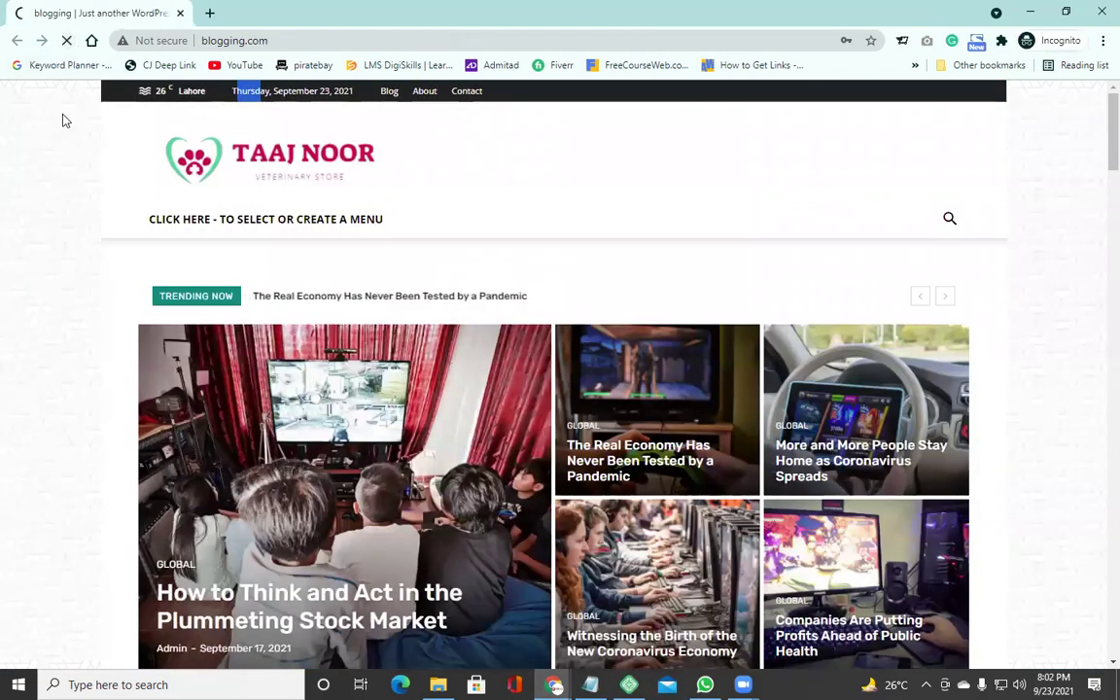
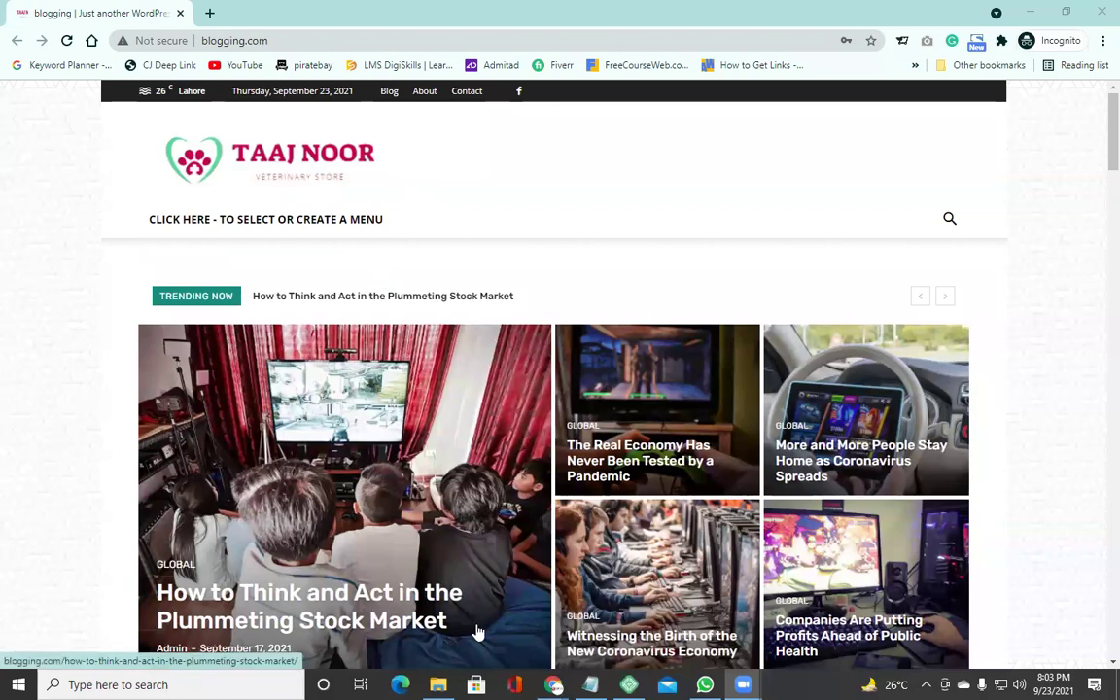
Return to the admin window and close the Social Networks theme panel page and the weather widget documentation page.
key("alt+Tab")
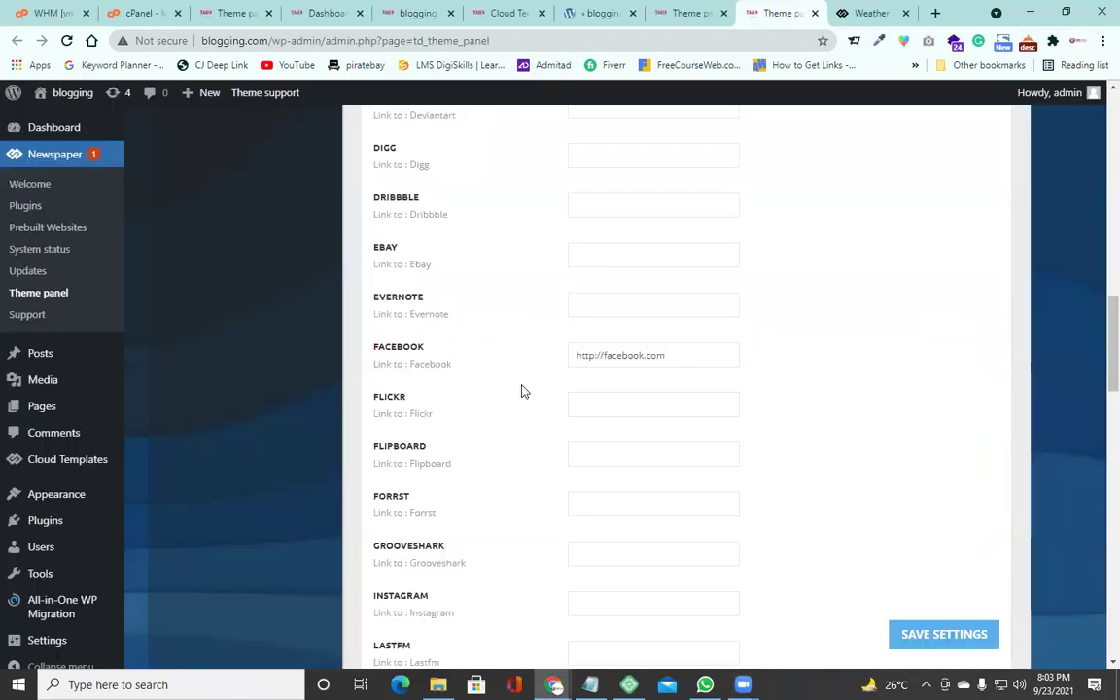
left_click(814, 13)
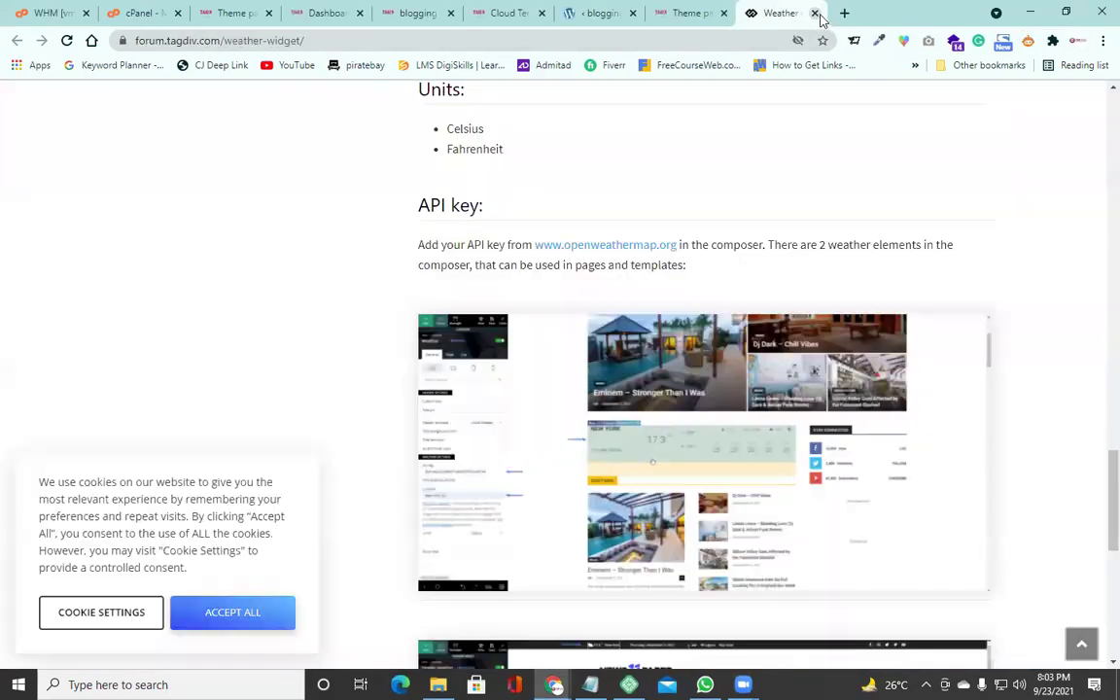
left_click(814, 13)
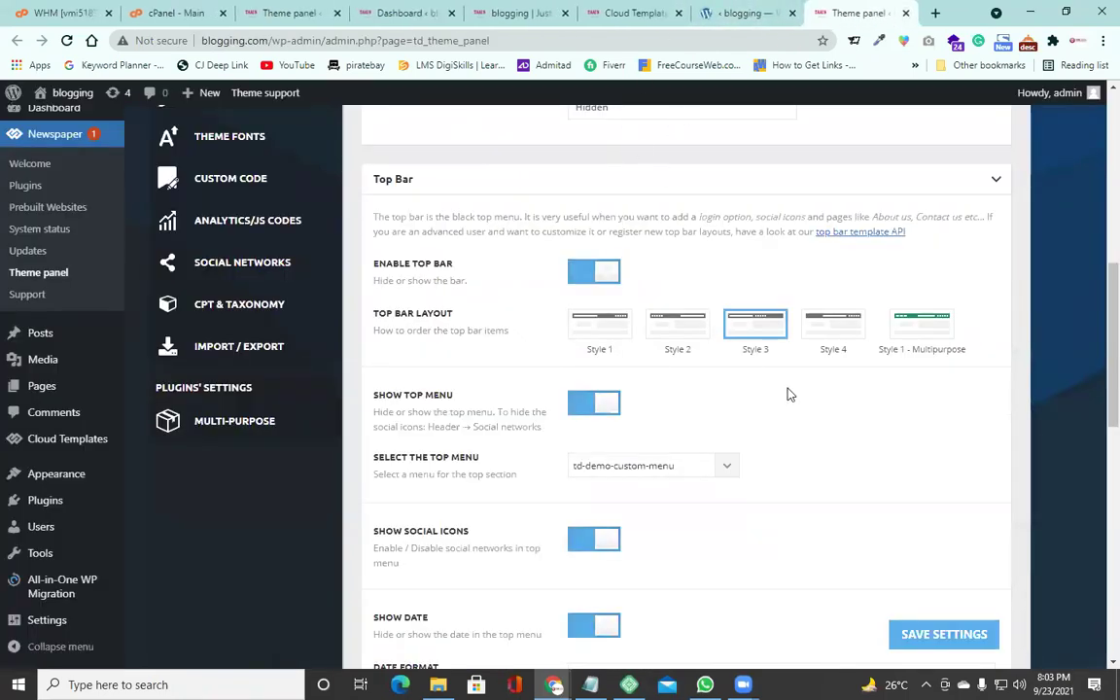
Expand the Main Menu section of the header settings below the Top Bar options.
scroll(787, 389, "down", 5)
scroll(719, 347, "down", 4)
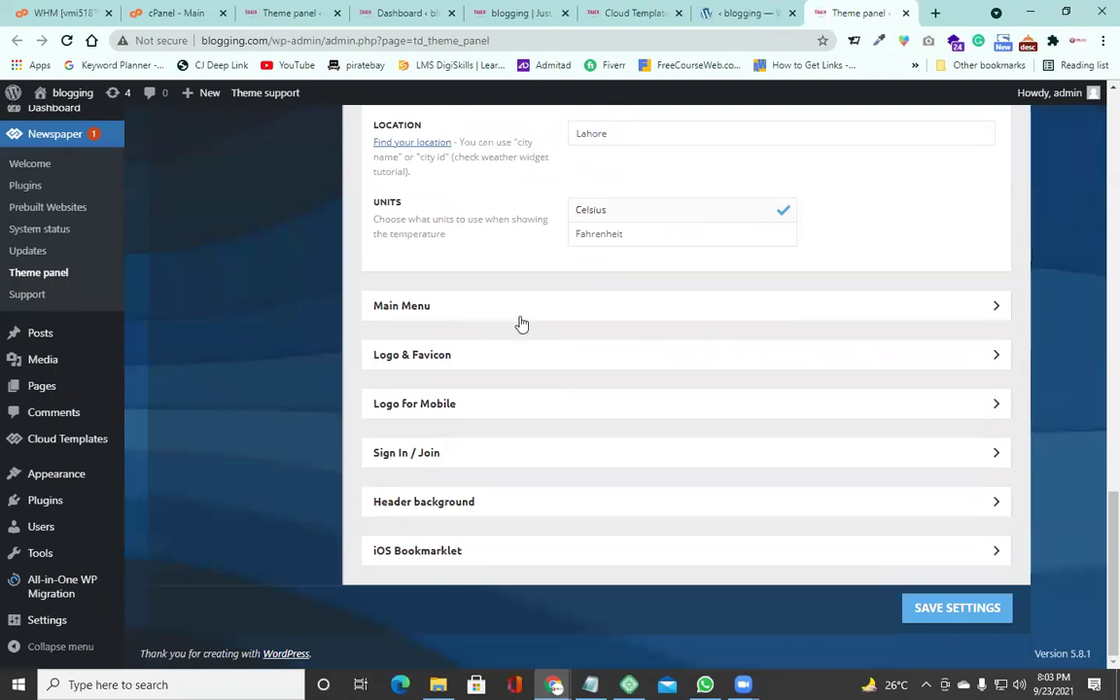
left_click(525, 312)
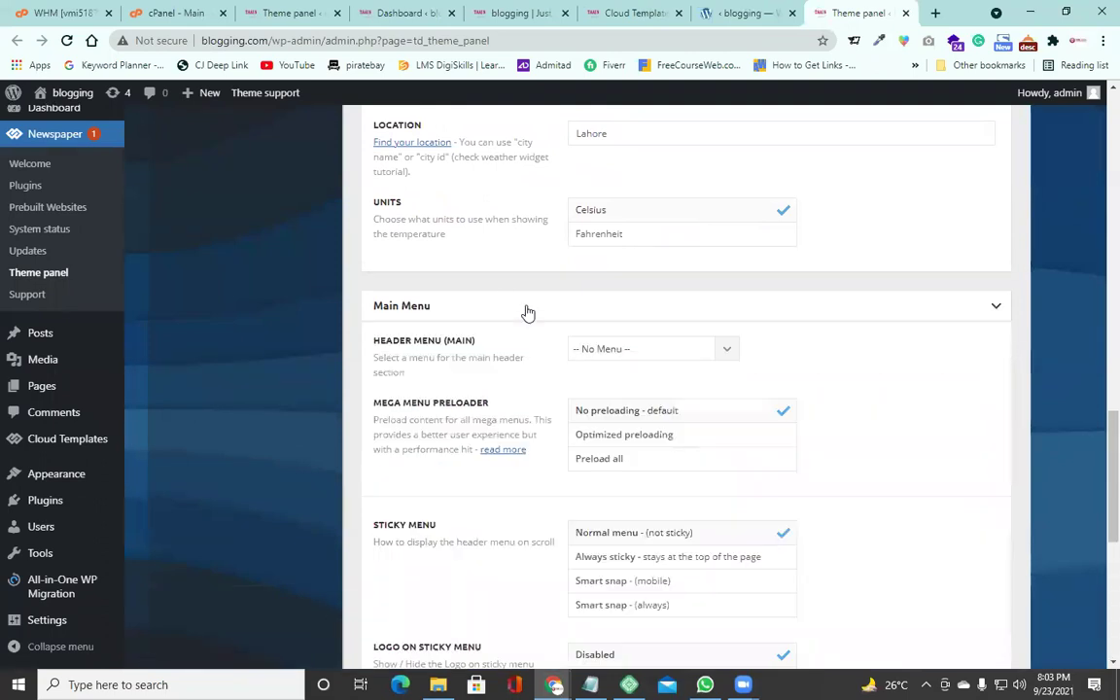
Assign td-demo-header-menu as the main header menu and save the theme settings.
double_click(462, 340)
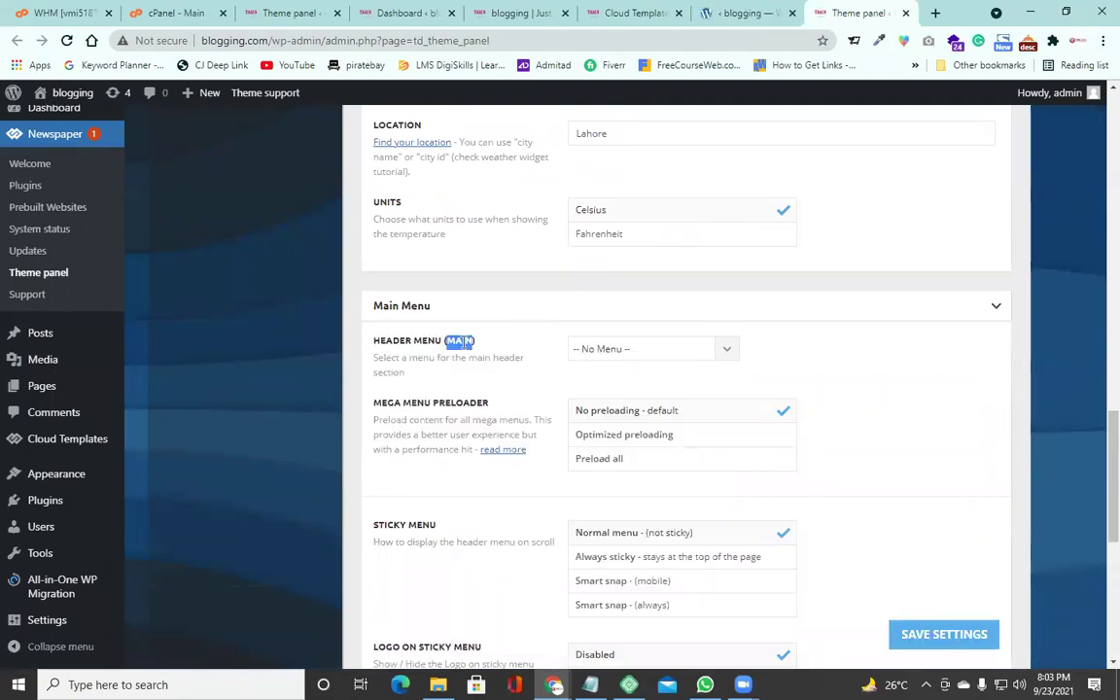
left_click(724, 350)
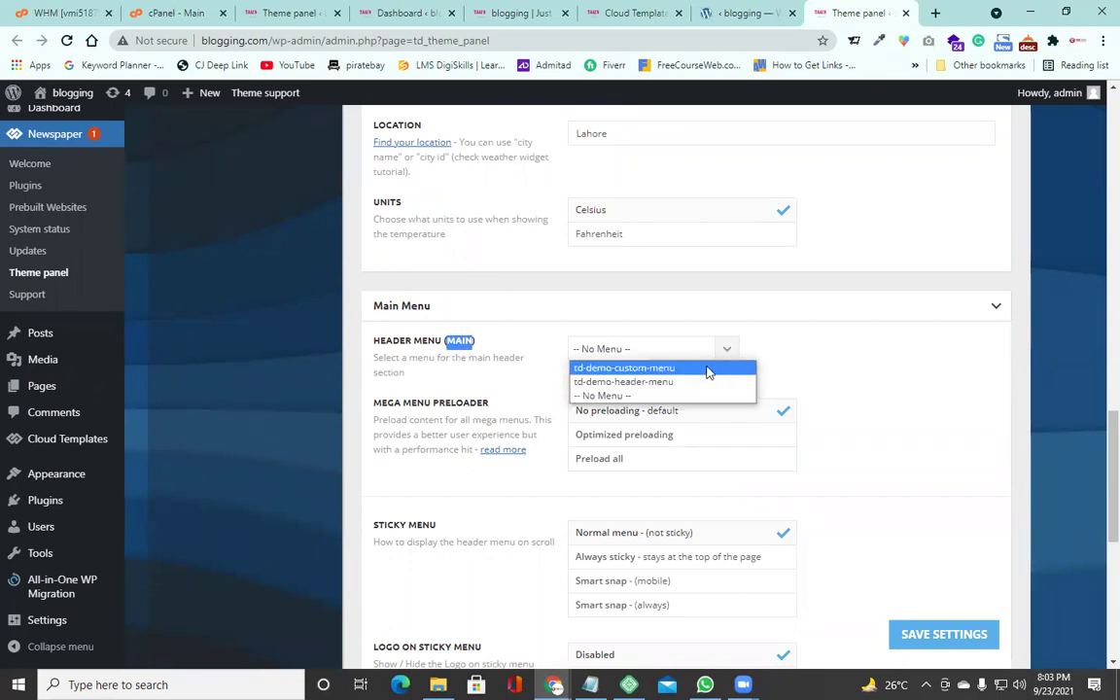
left_click(706, 384)
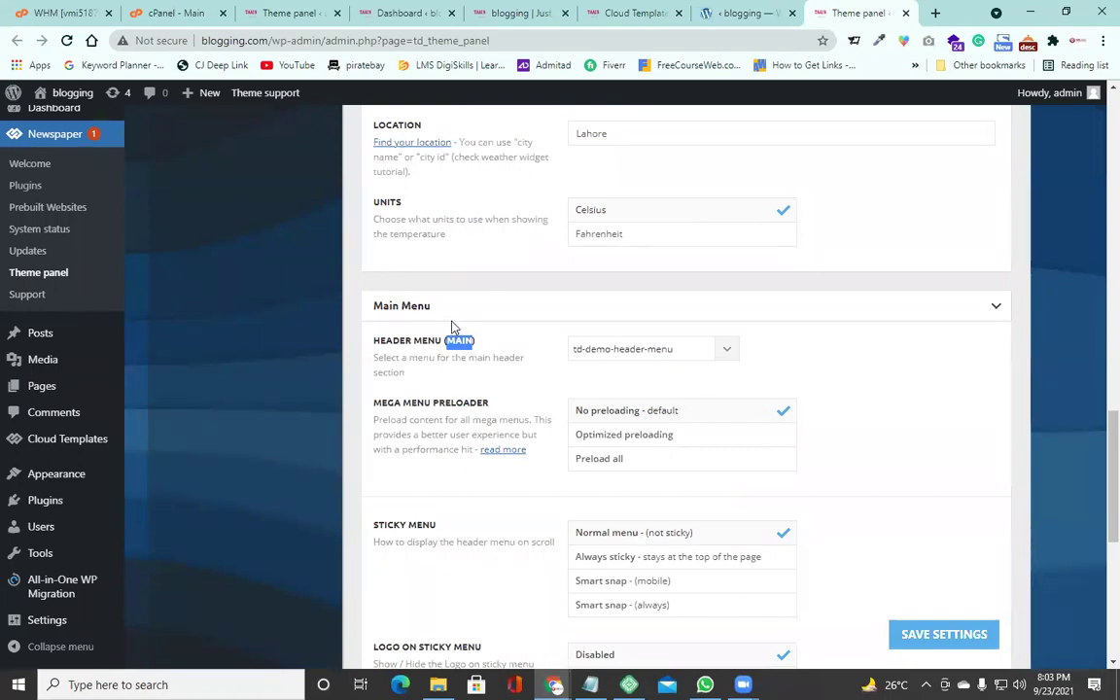
left_click(508, 354)
left_click(953, 636)
Reload the incognito homepage and inspect the main menu and its category dropdowns.
left_click(553, 685)
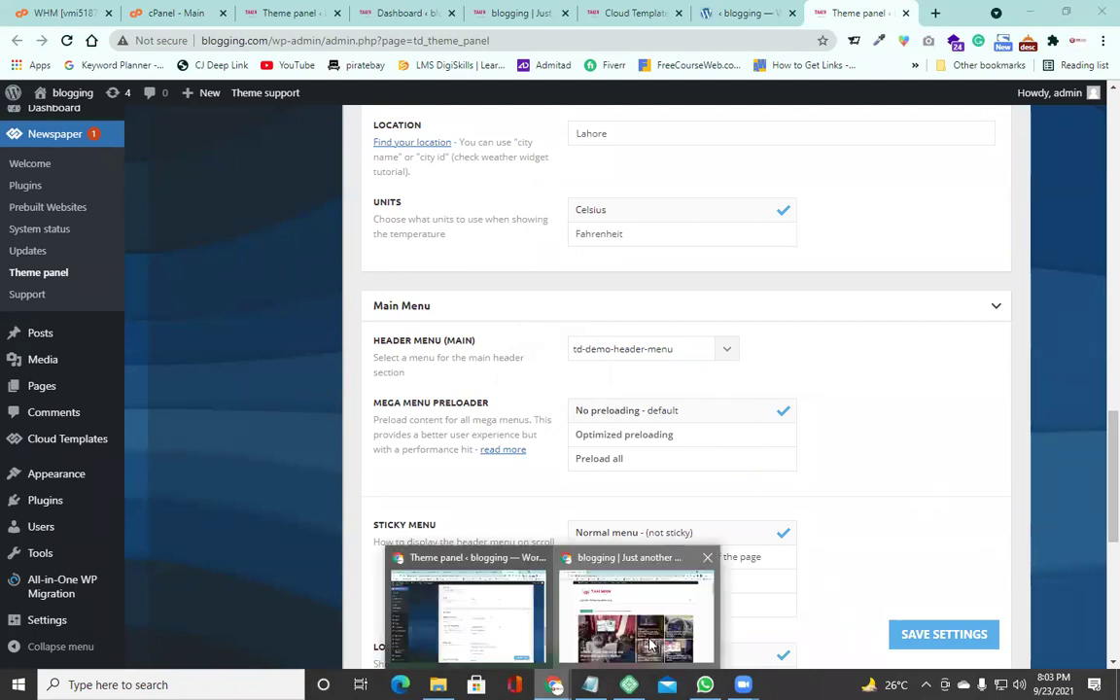
left_click(642, 617)
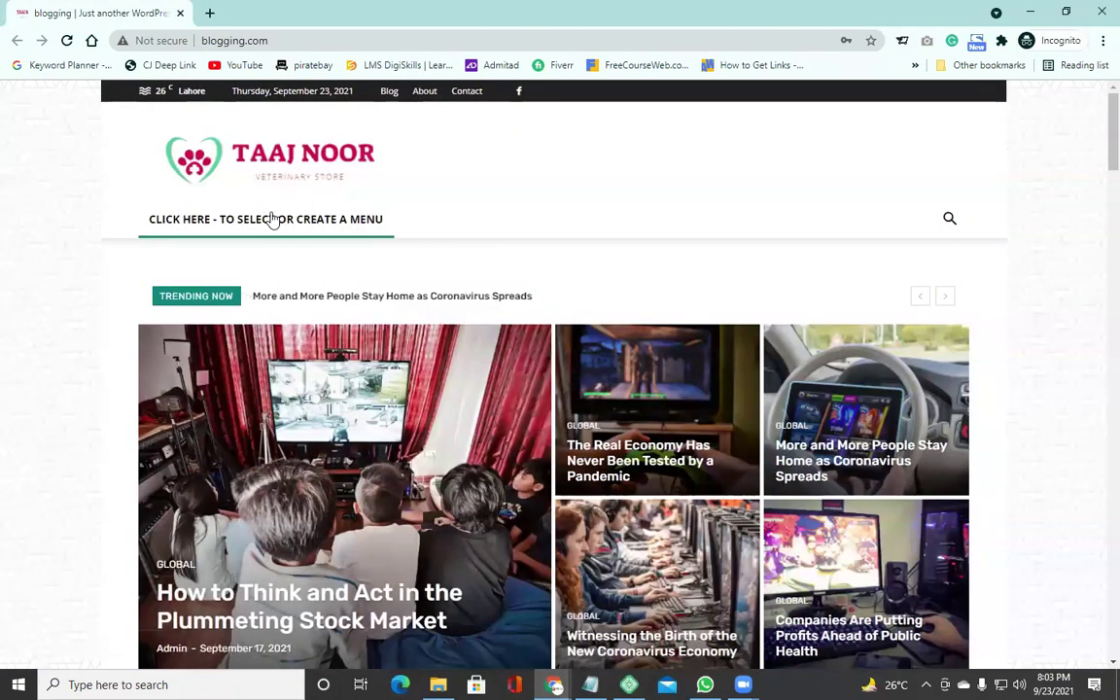
left_click(66, 43)
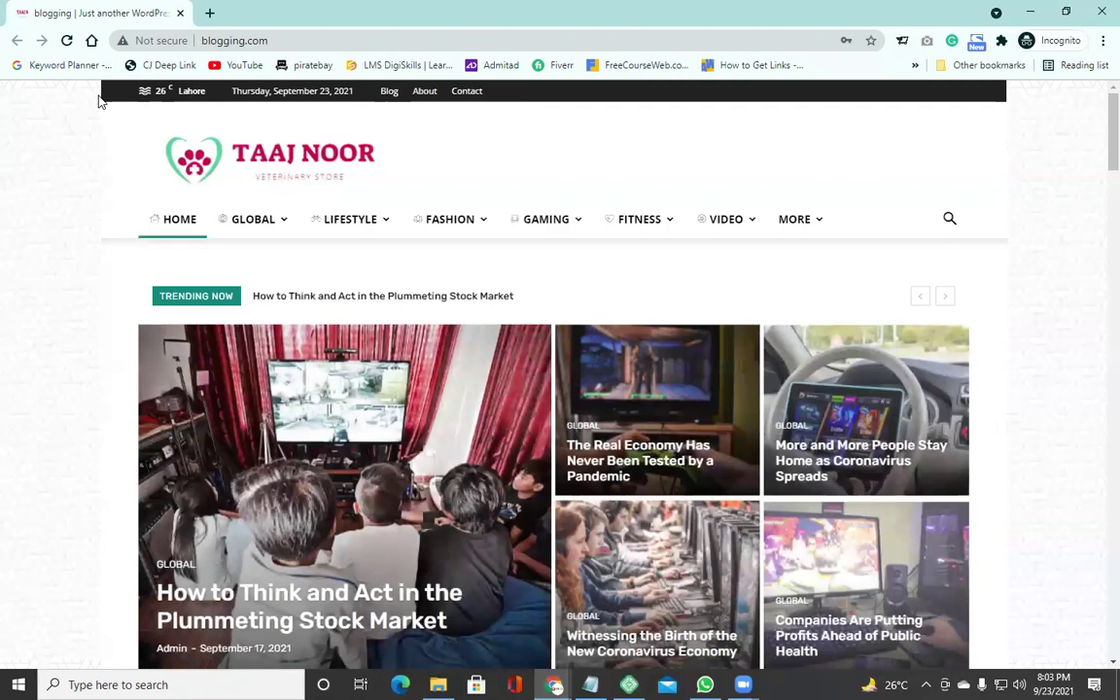
mouse_move(468, 230)
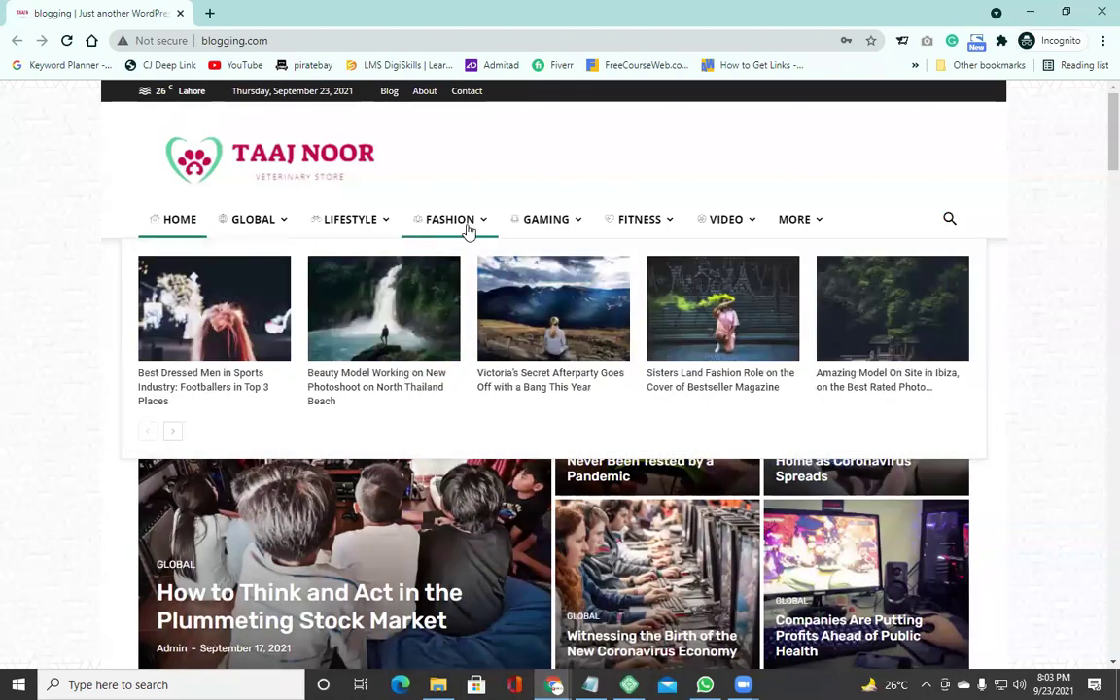
mouse_move(550, 237)
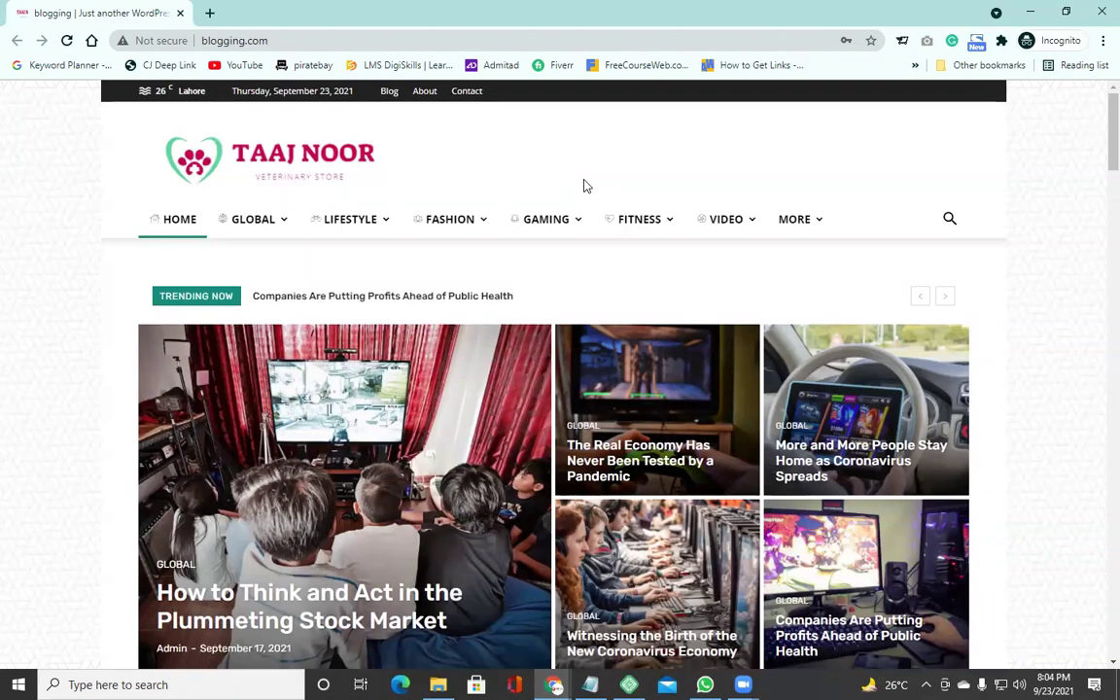
mouse_move(400, 226)
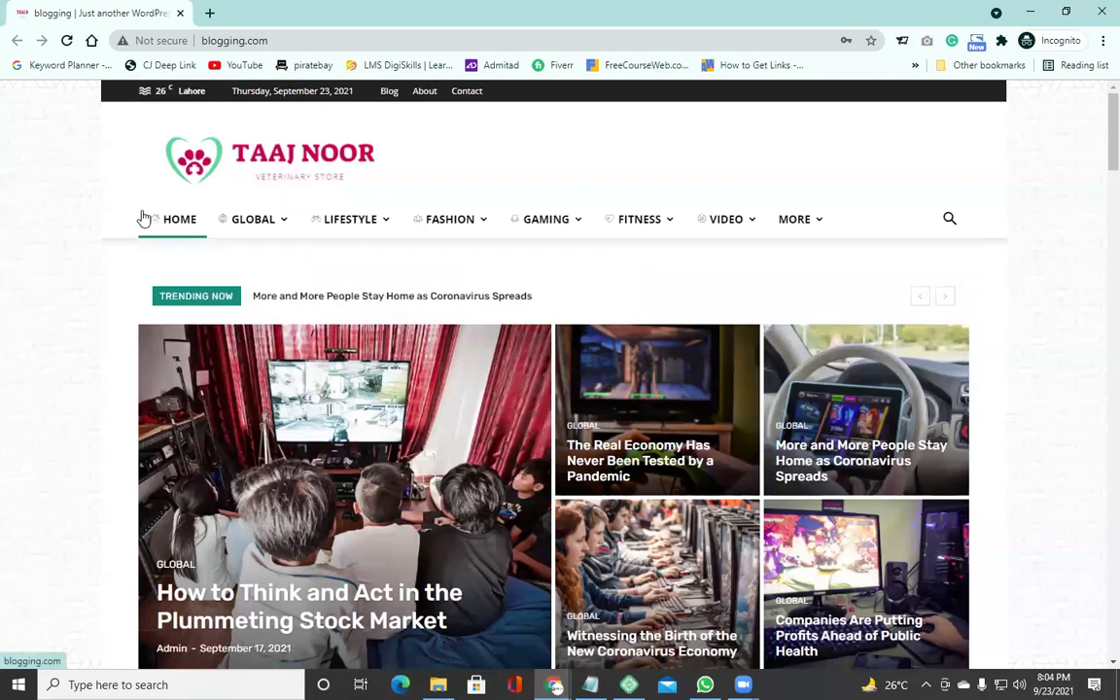
Return to the theme panel, review the sticky menu and social icon options, and expand the Logo & Favicon section.
key("alt+Tab")
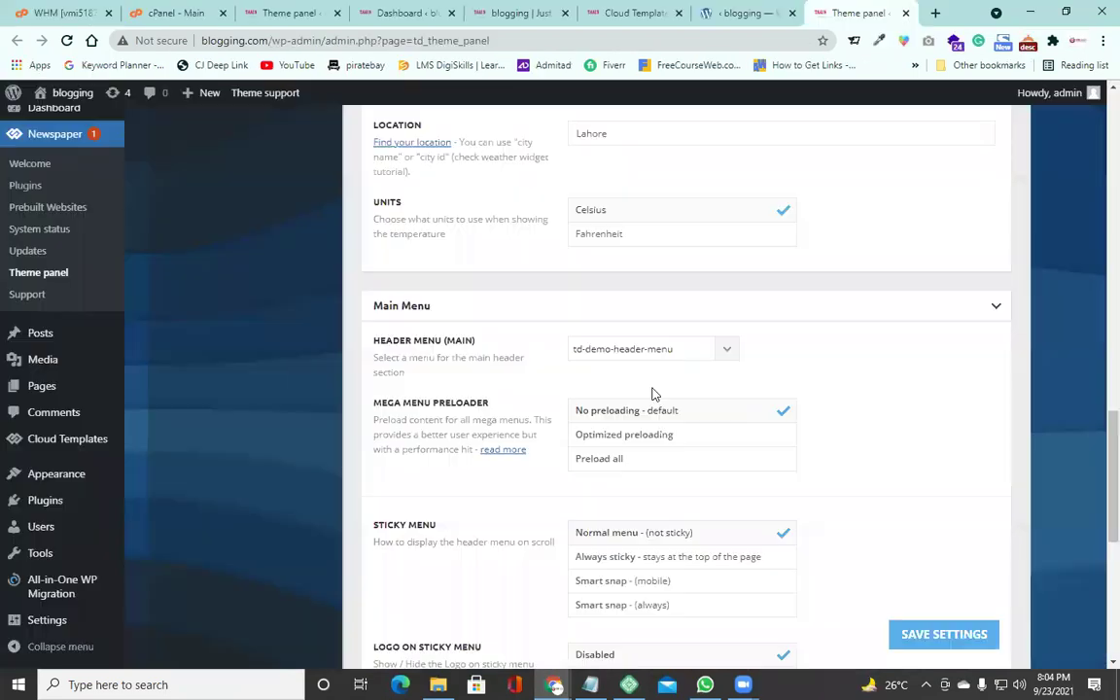
scroll(544, 273, "down", 3)
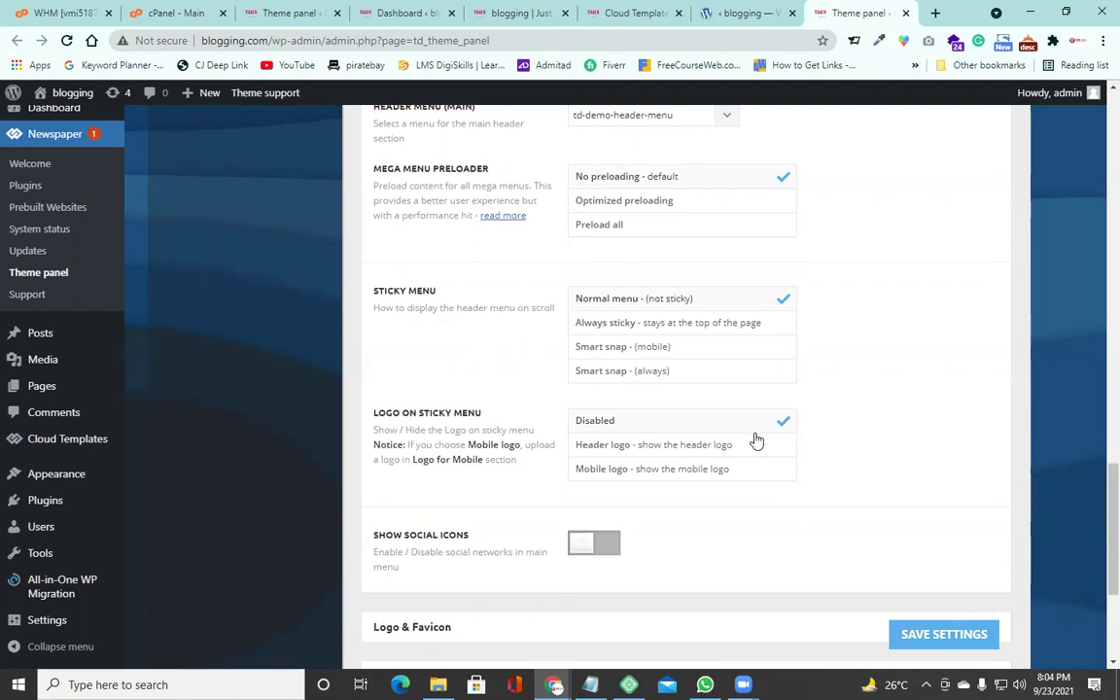
scroll(756, 439, "down", 2)
scroll(739, 429, "down", 2)
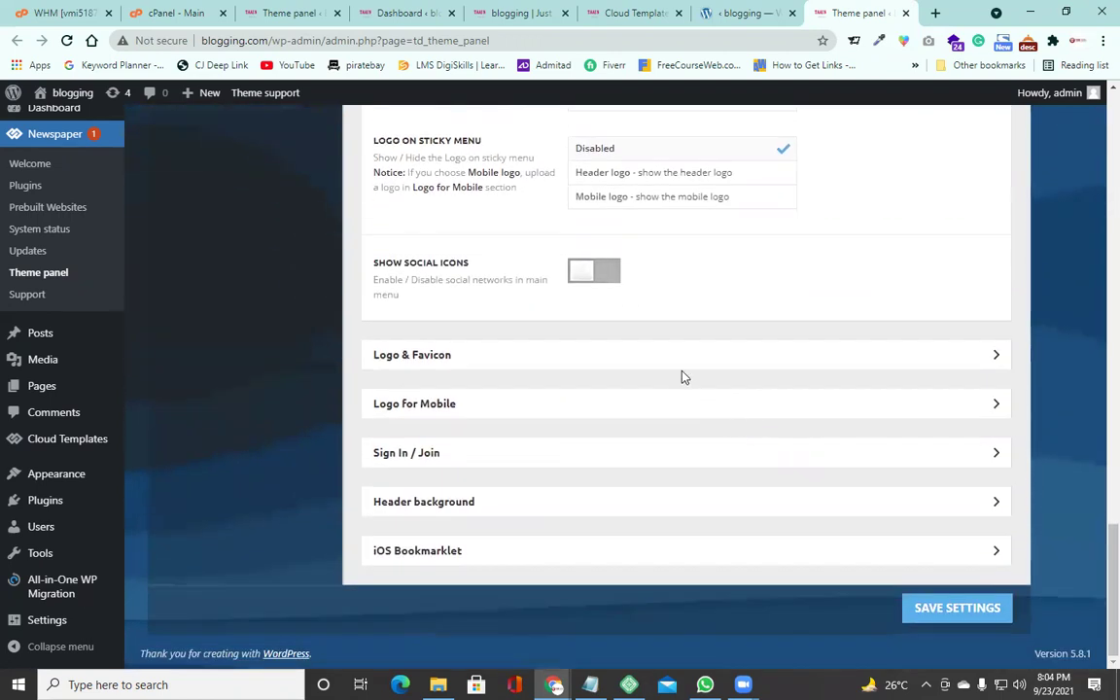
left_click(628, 357)
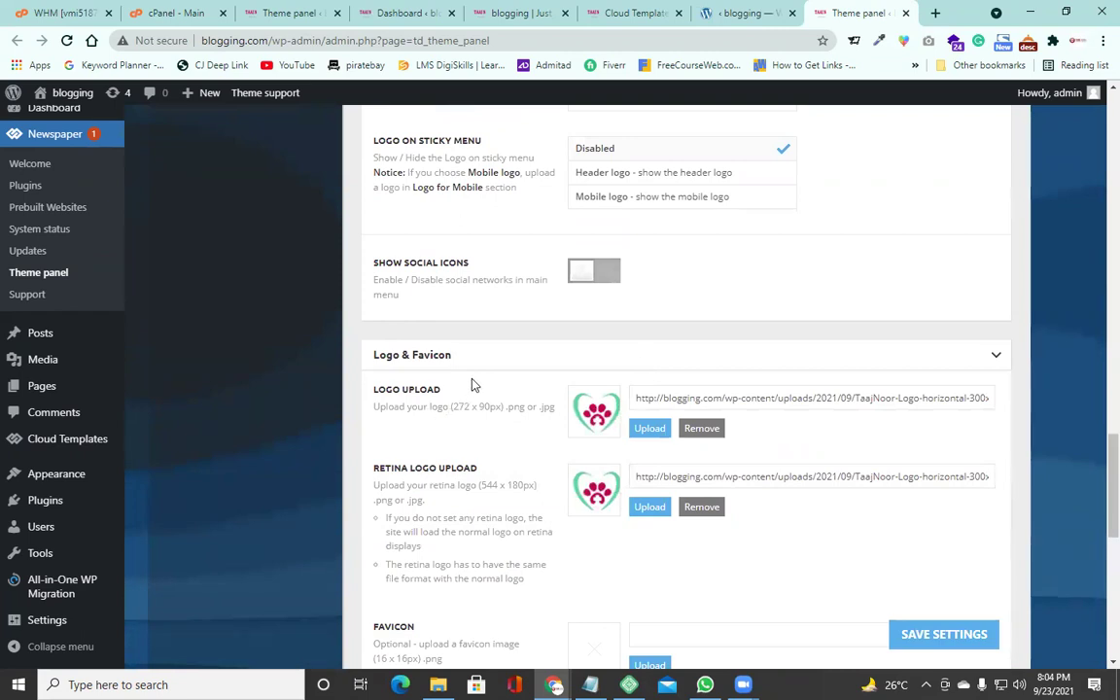
Examine the sticky menu logo and uploaded logo settings, comparing them with the logo on the incognito homepage.
scroll(647, 434, "up", 4)
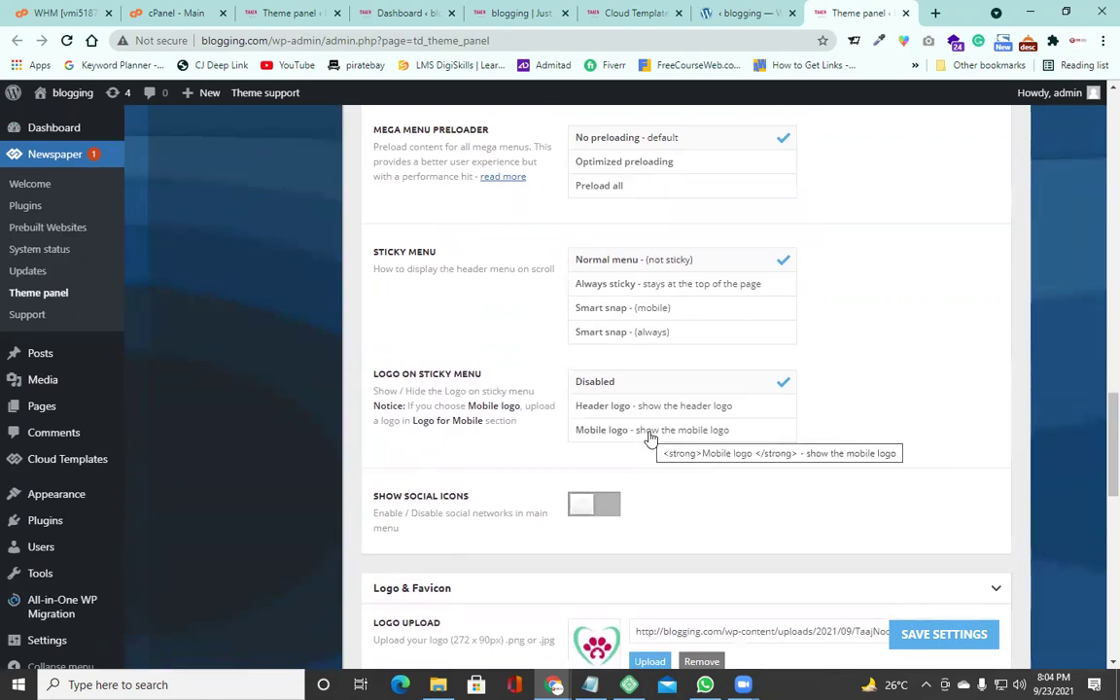
scroll(647, 434, "down", 4)
scroll(641, 430, "up", 2)
scroll(643, 438, "down", 1)
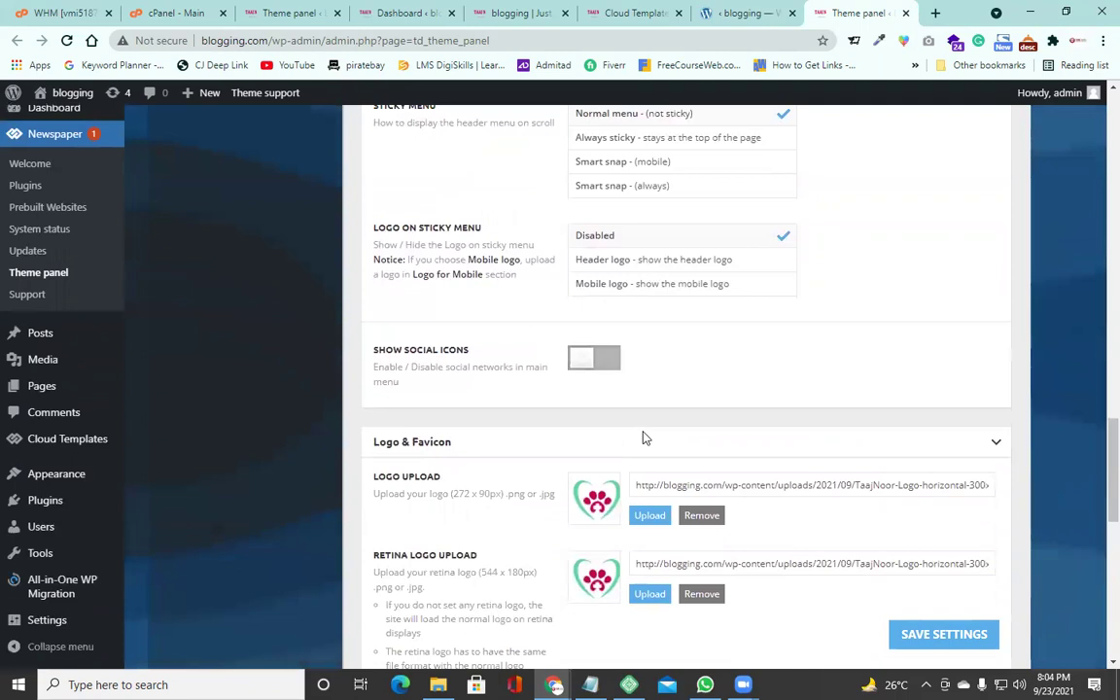
scroll(642, 439, "down", 1)
mouse_move(554, 684)
left_click(643, 618)
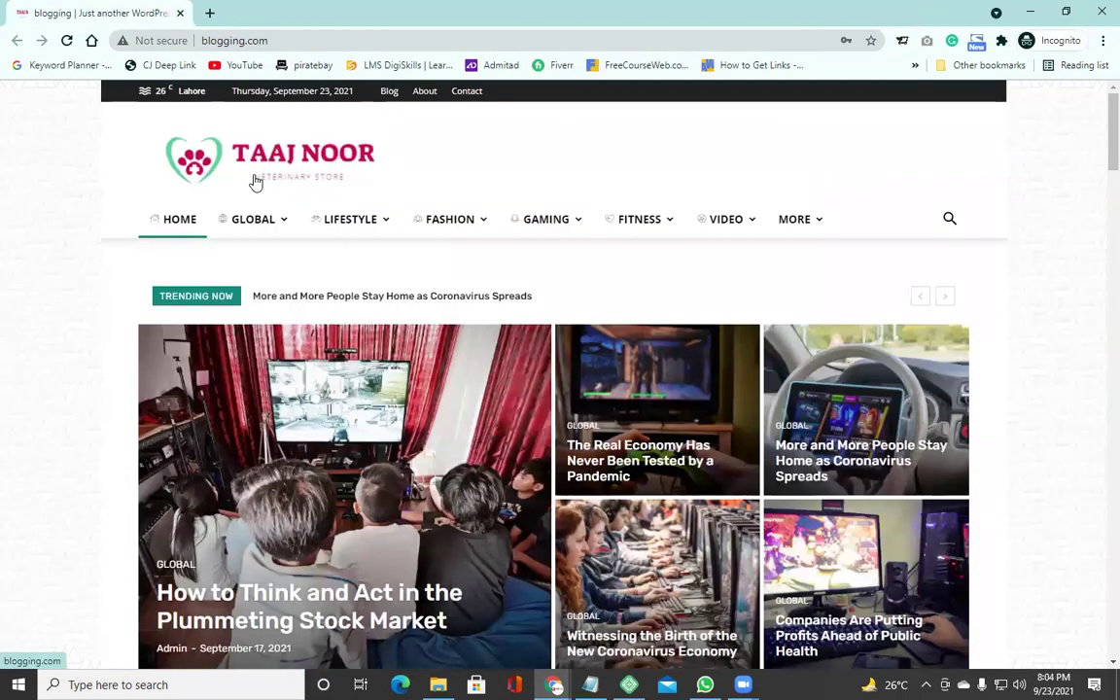
mouse_move(554, 685)
left_click(445, 572)
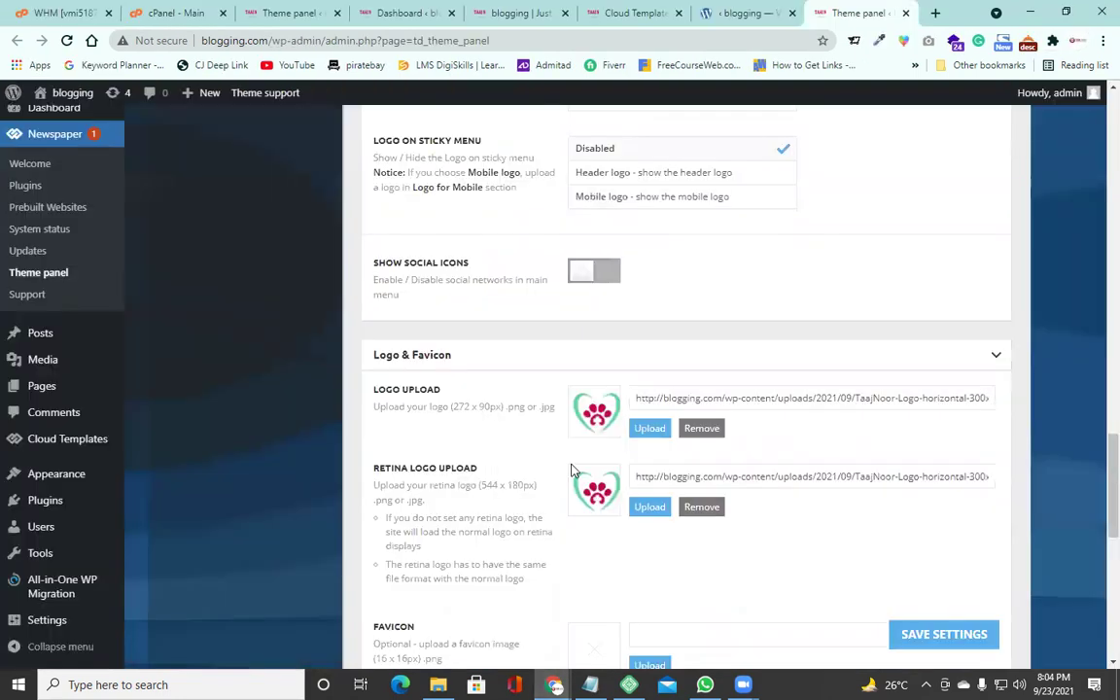
Review the favicon, logo attribute and text logo options, and expand the Logo for Mobile section.
scroll(486, 476, "down", 5)
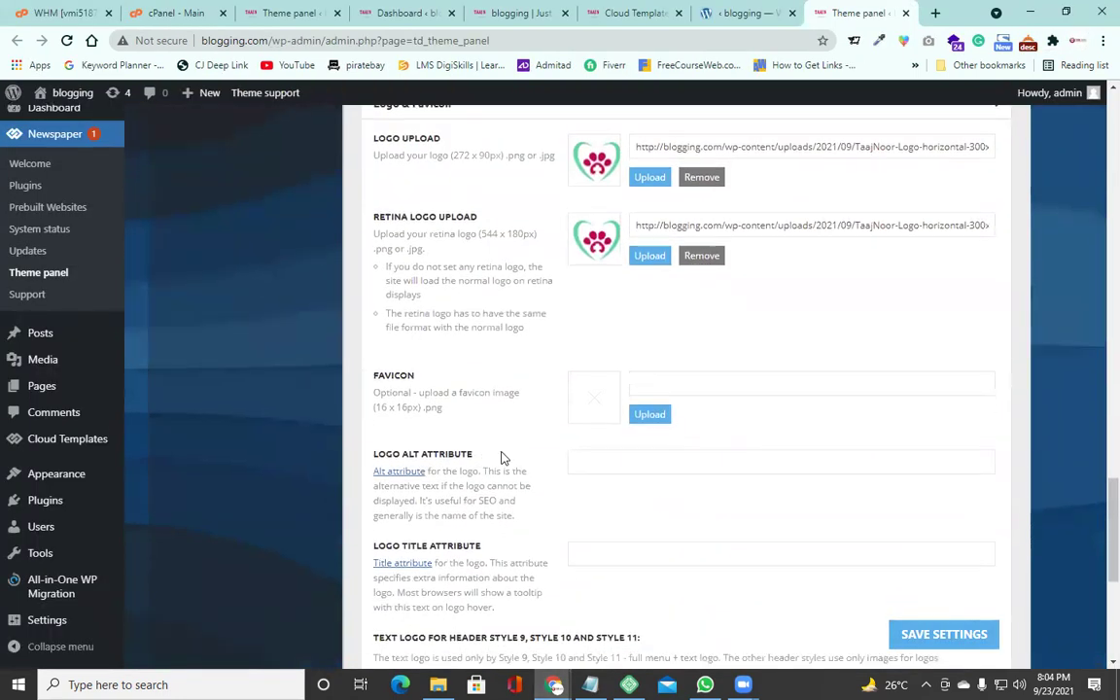
scroll(502, 457, "down", 1)
scroll(579, 336, "down", 3)
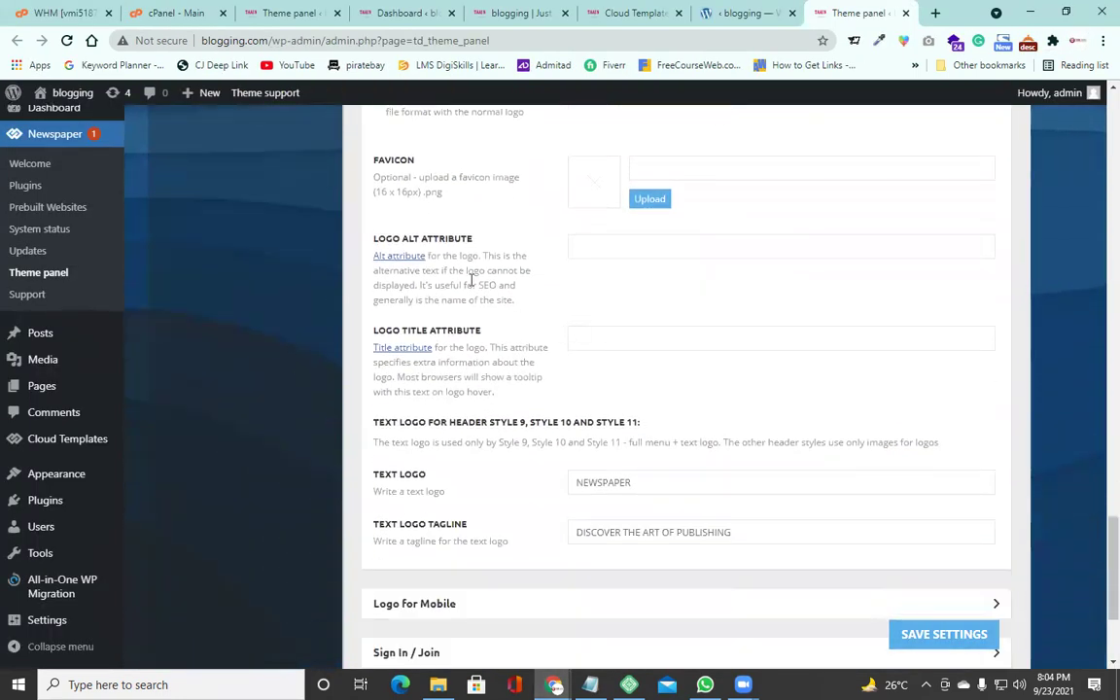
scroll(646, 282, "down", 2)
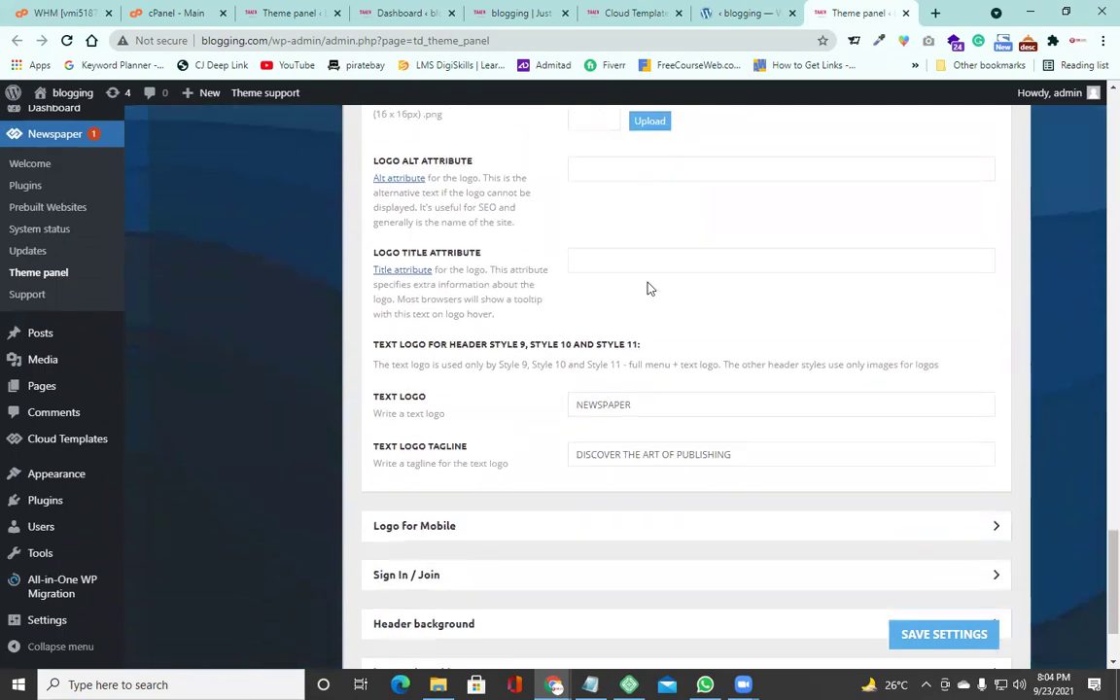
scroll(649, 287, "down", 3)
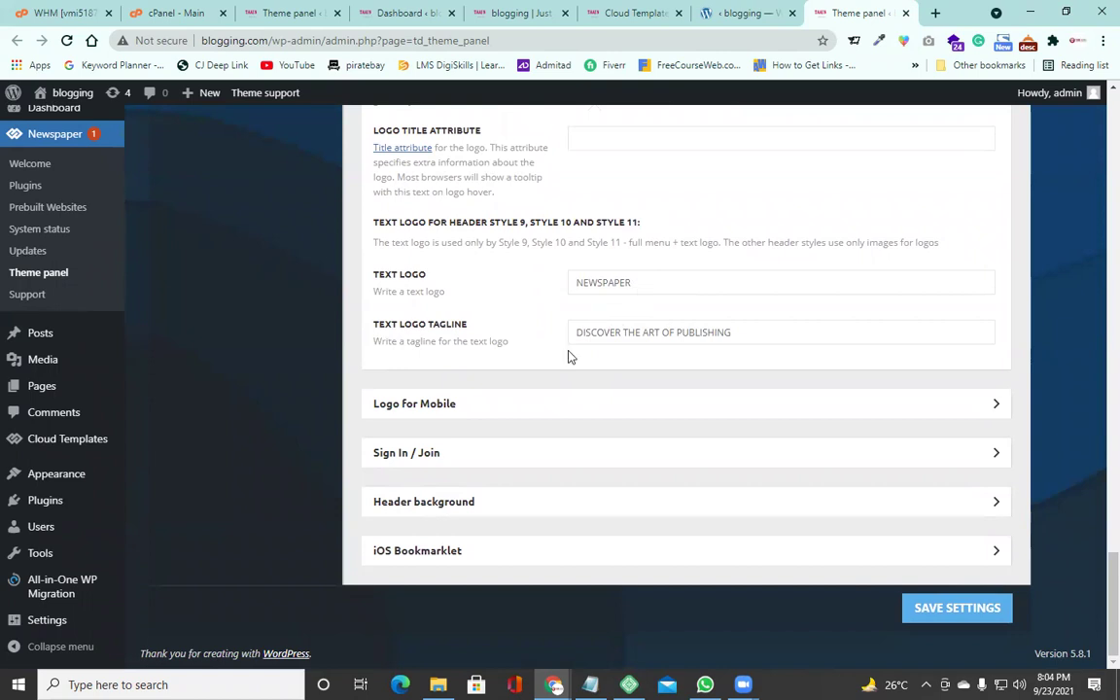
left_click(569, 405)
scroll(569, 402, "down", 2)
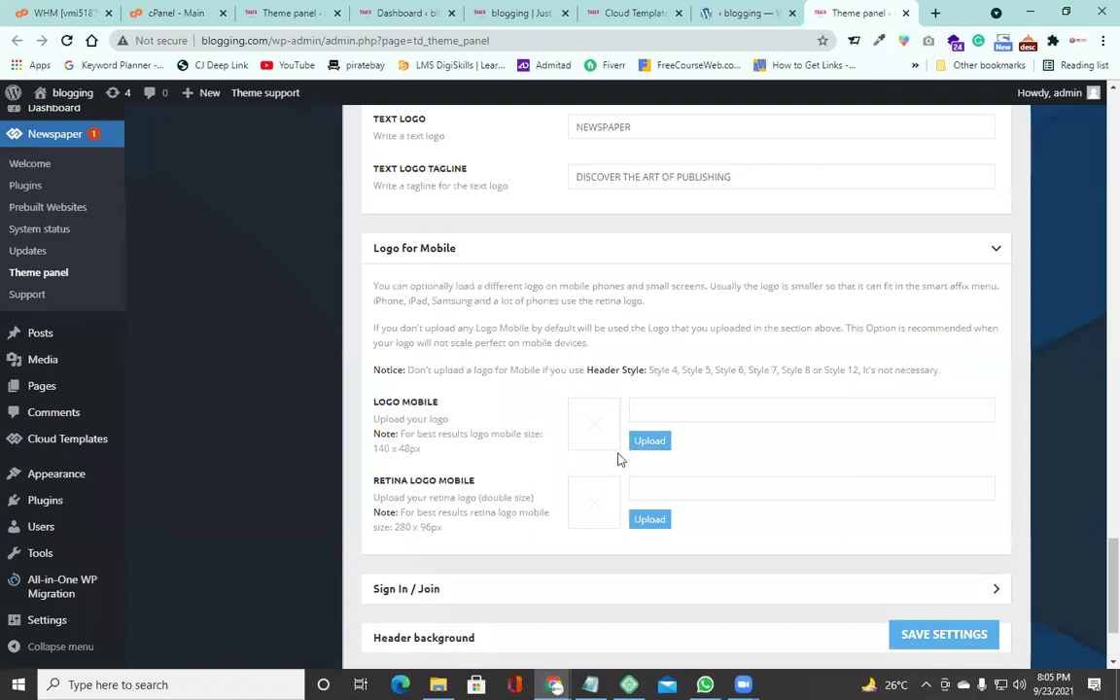
Check the mobile logo on the incognito homepage in a narrow window, restore the full-size window and return to the theme panel.
mouse_move(554, 684)
left_click(636, 617)
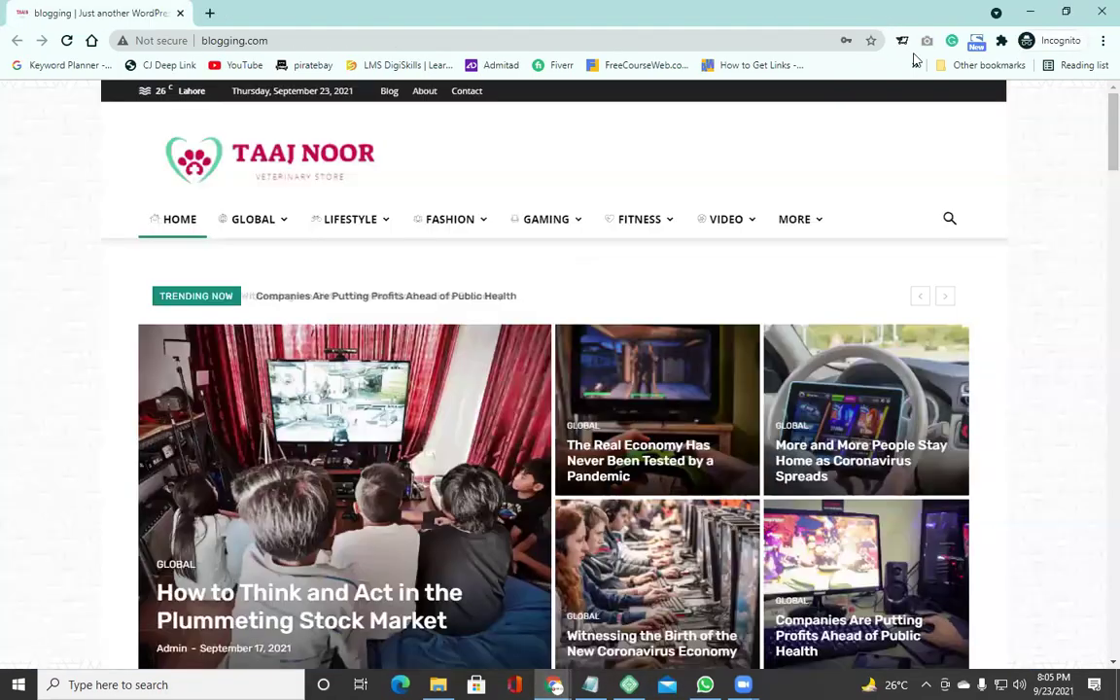
double_click(957, 11)
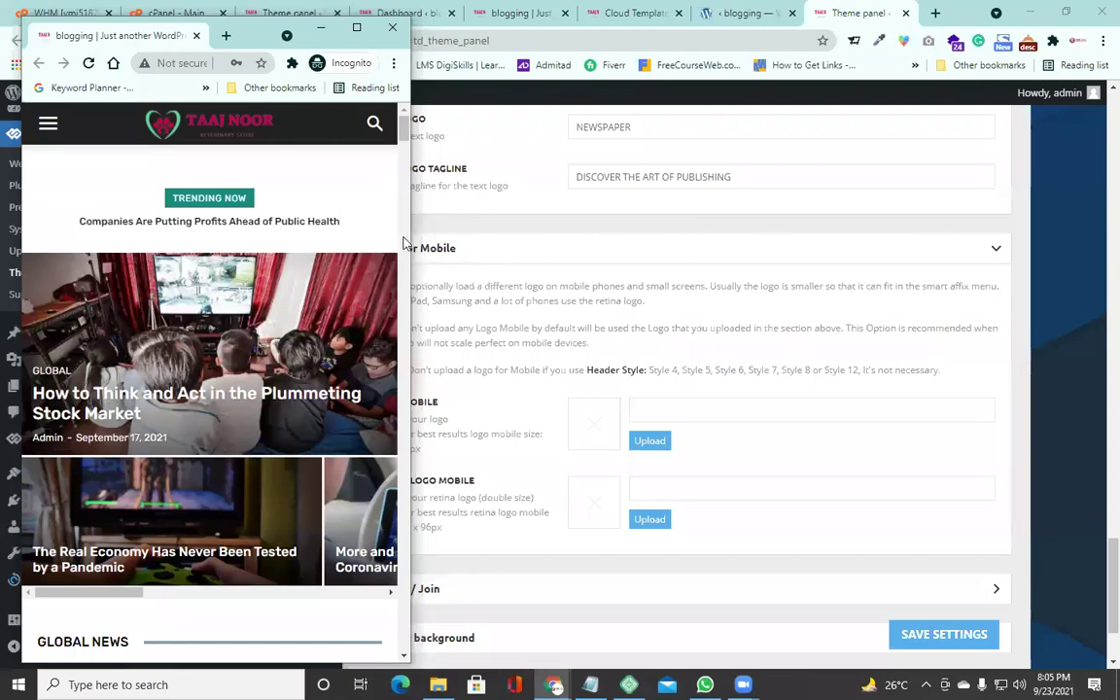
scroll(176, 216, "down", 5)
scroll(310, 250, "up", 5)
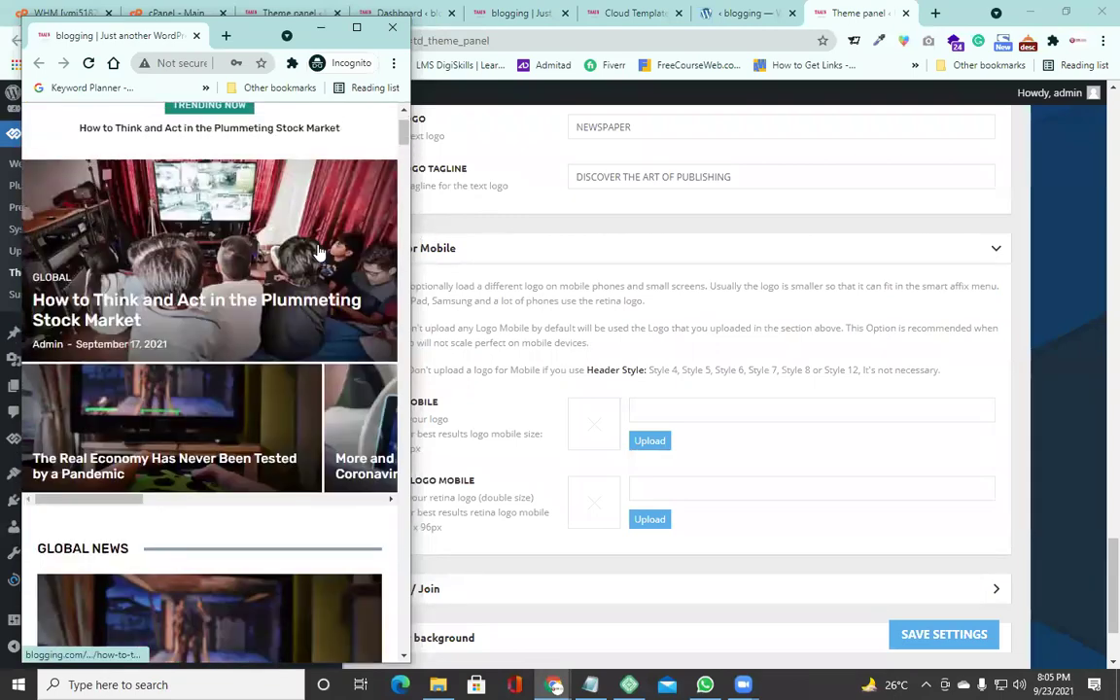
left_click(356, 28)
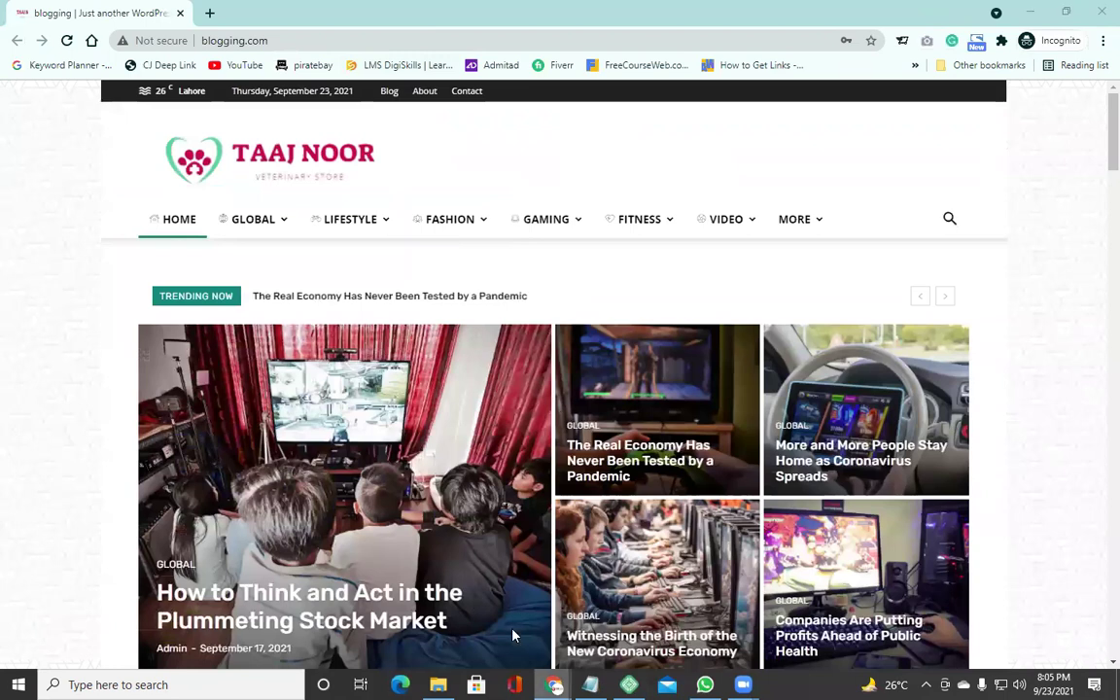
key("alt+Tab")
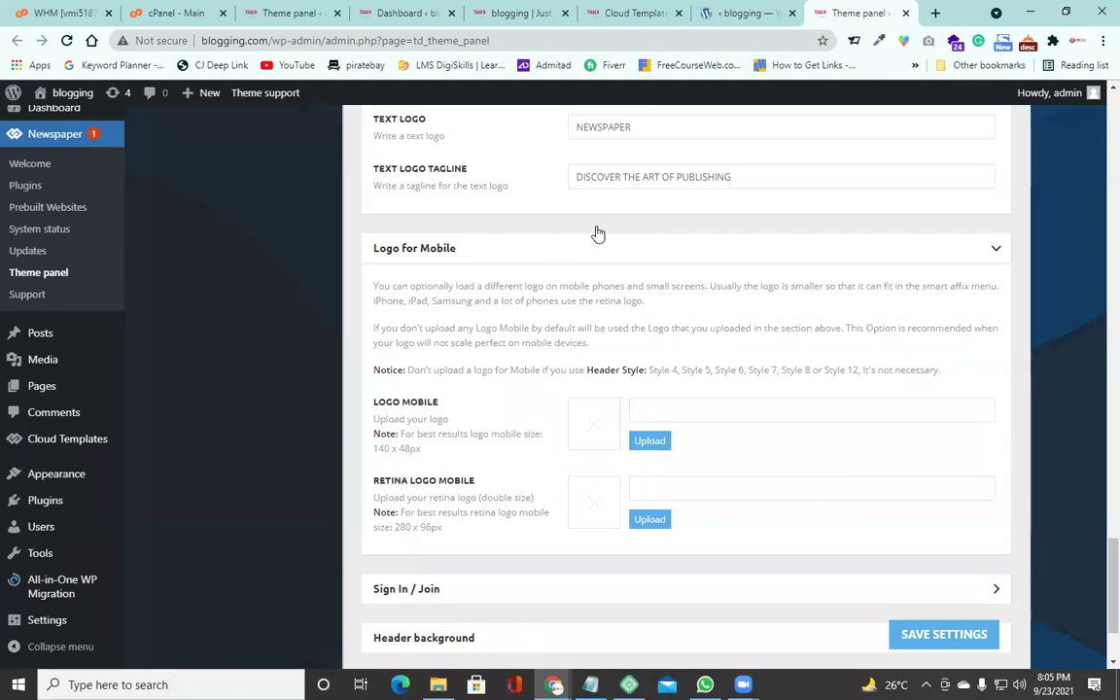
Expand the Sign In / Join section of the header settings below Logo for Mobile.
scroll(657, 328, "up", 10)
scroll(627, 292, "down", 4)
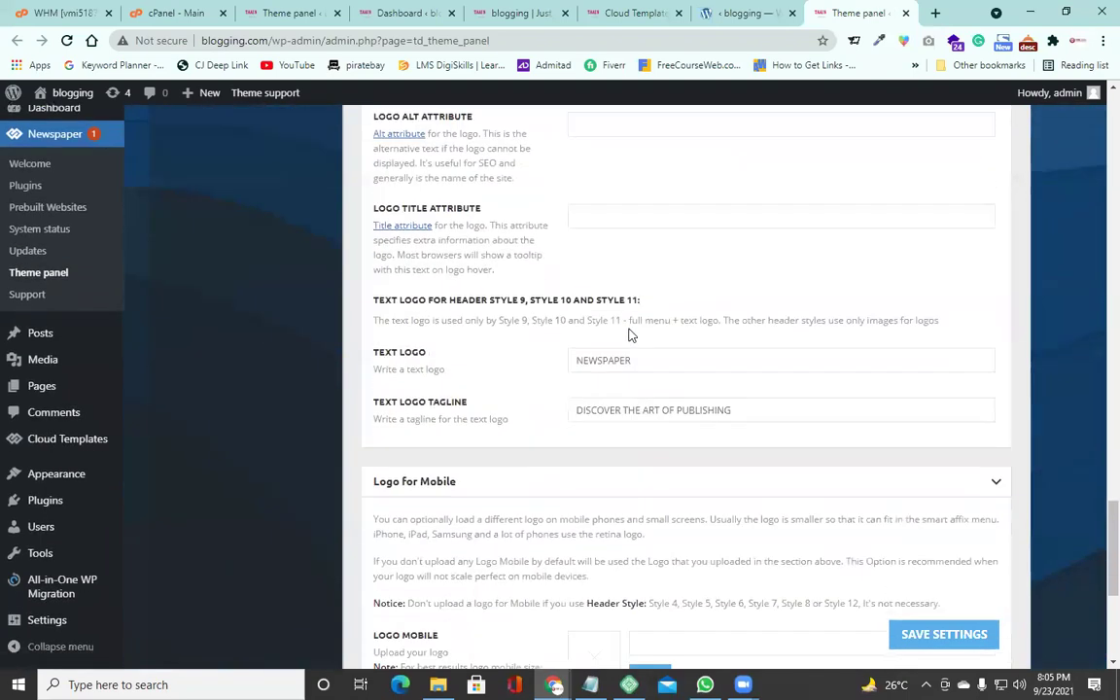
scroll(630, 388, "down", 4)
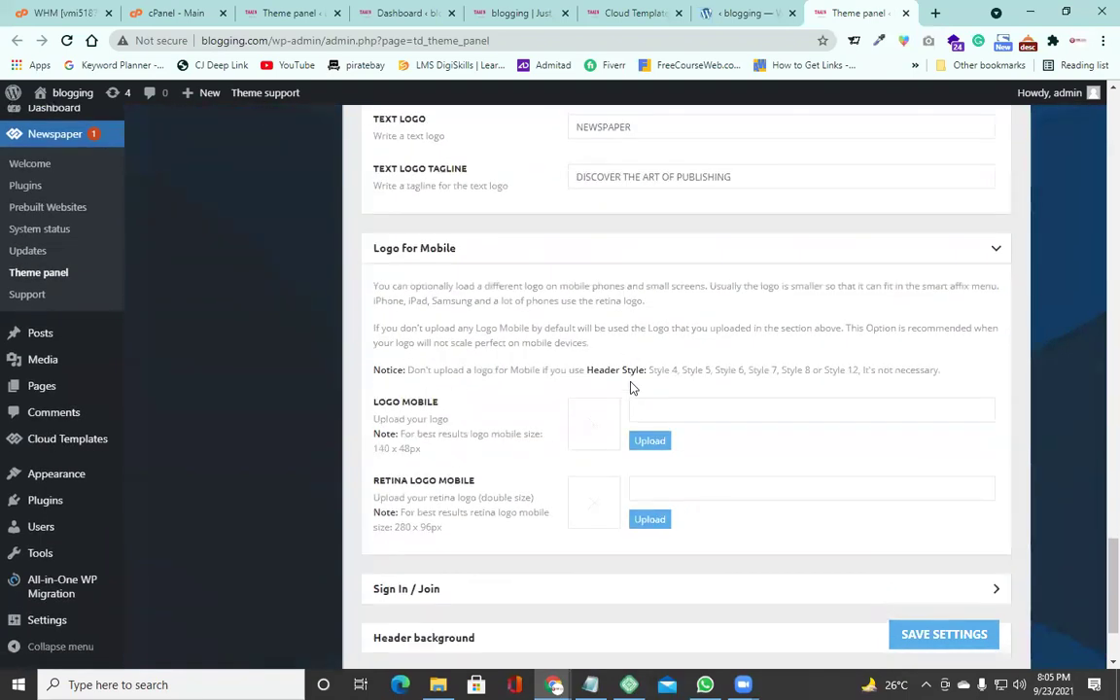
left_click(639, 453)
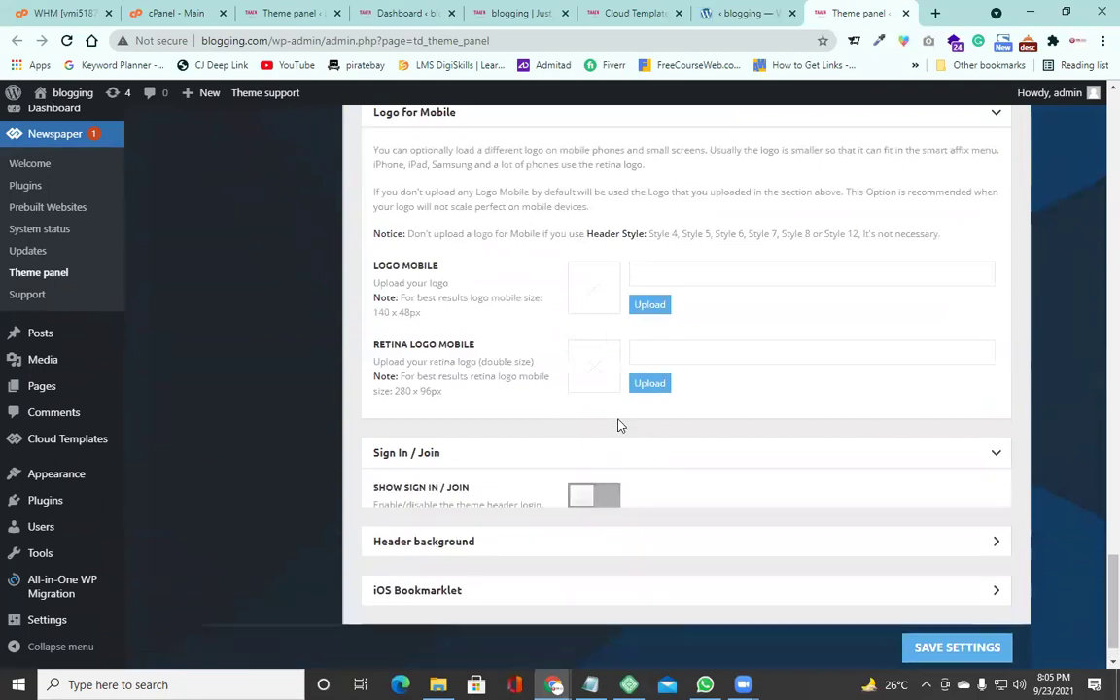
scroll(595, 394, "down", 1)
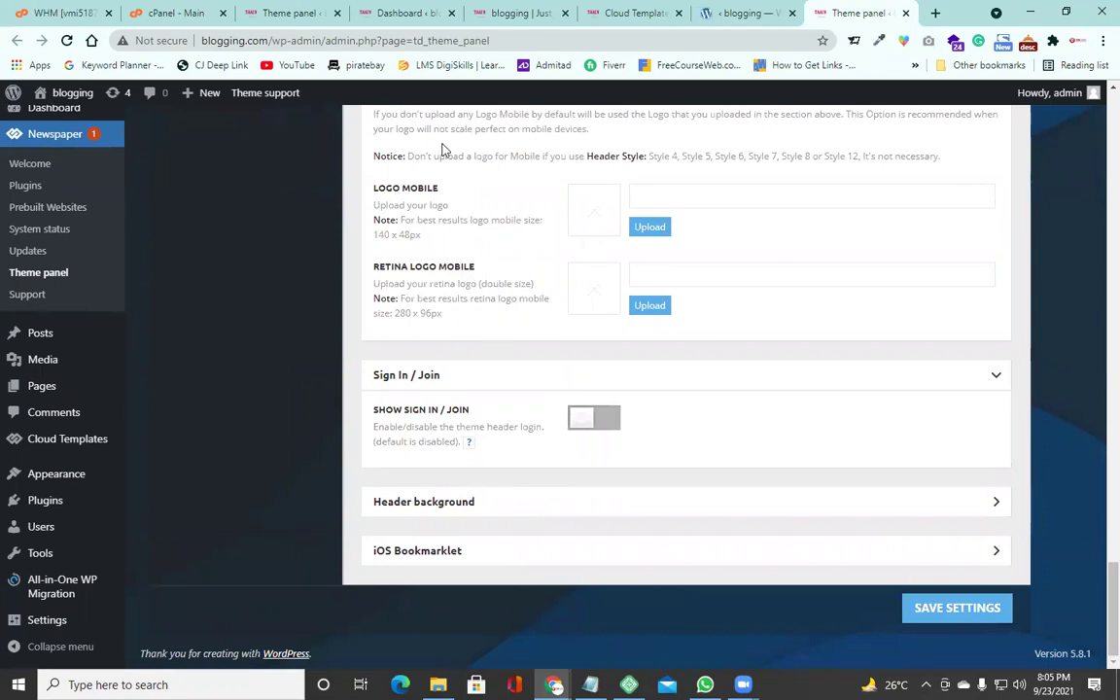
Check the homepage header for a login link, then enable Show Sign In / Join and save the theme settings.
key("alt+Tab")
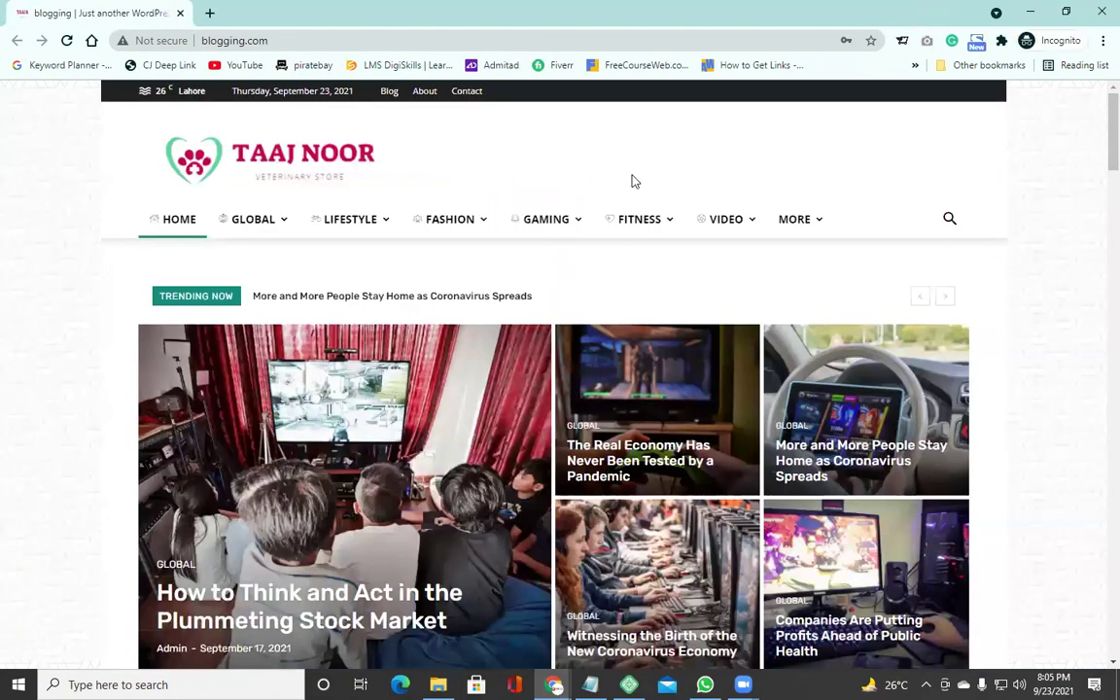
mouse_move(554, 684)
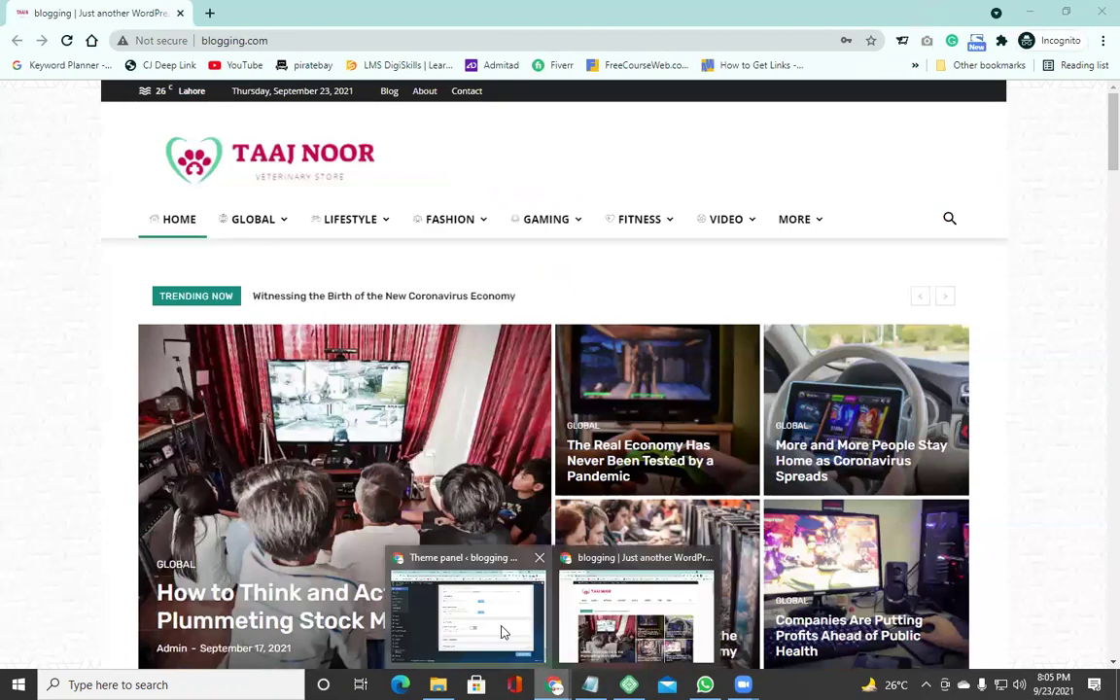
left_click(503, 633)
left_click(598, 417)
left_click(940, 609)
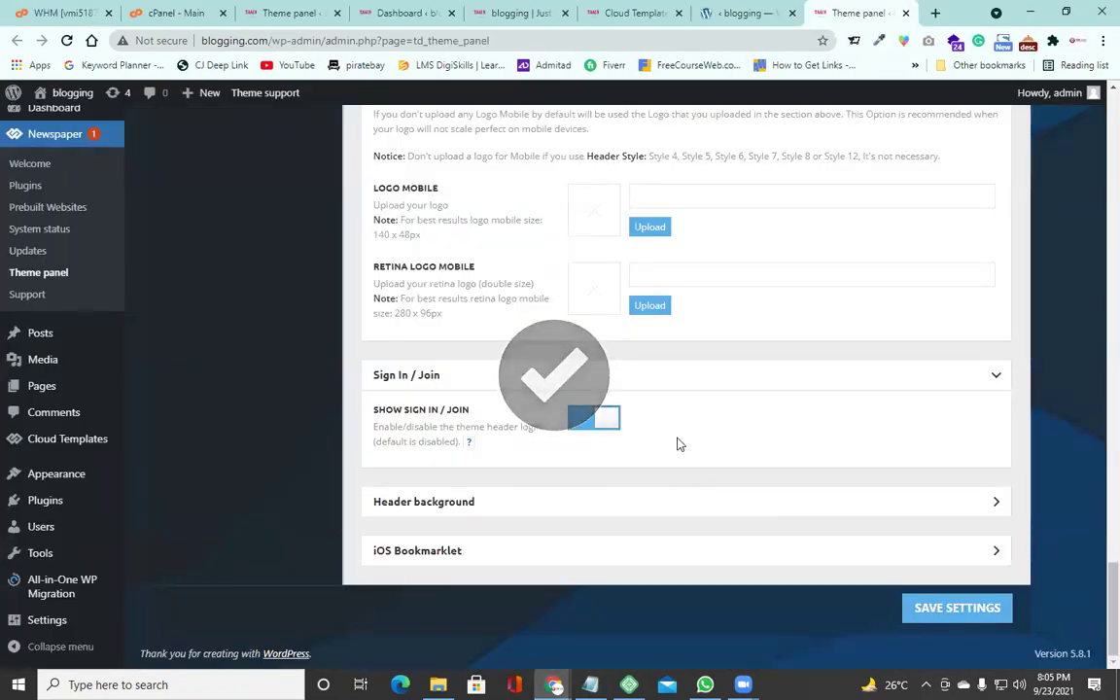
double_click(397, 428)
double_click(389, 443)
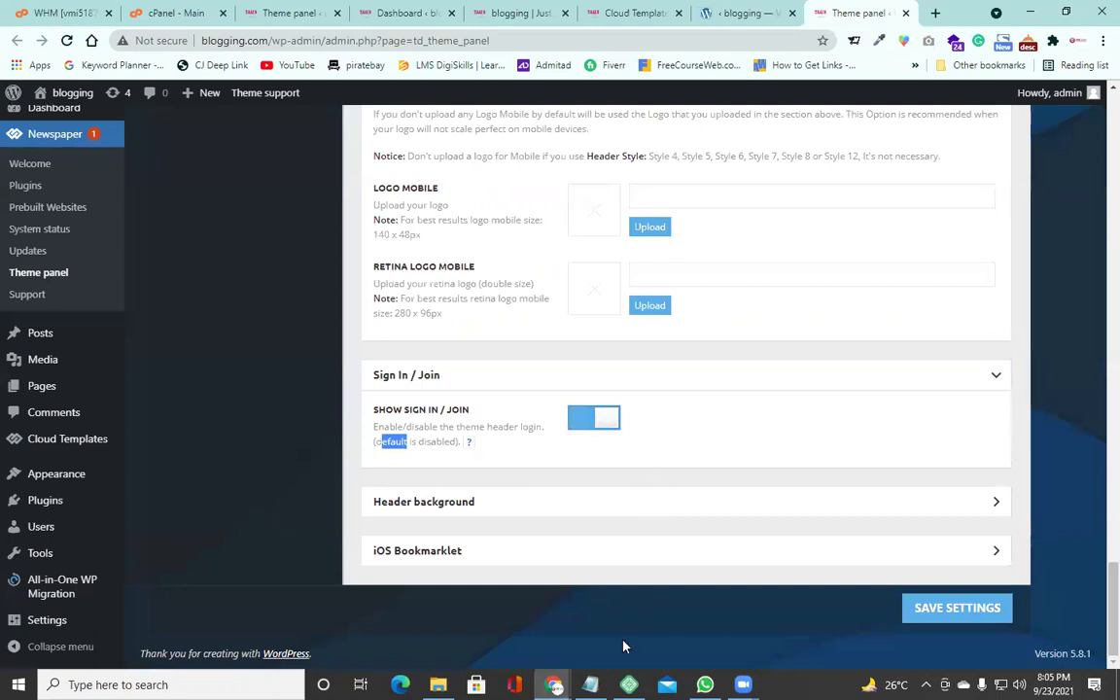
Reload the incognito homepage, check the top bar for the Sign in / Join link, and return to the theme panel.
left_click(555, 685)
left_click(581, 545)
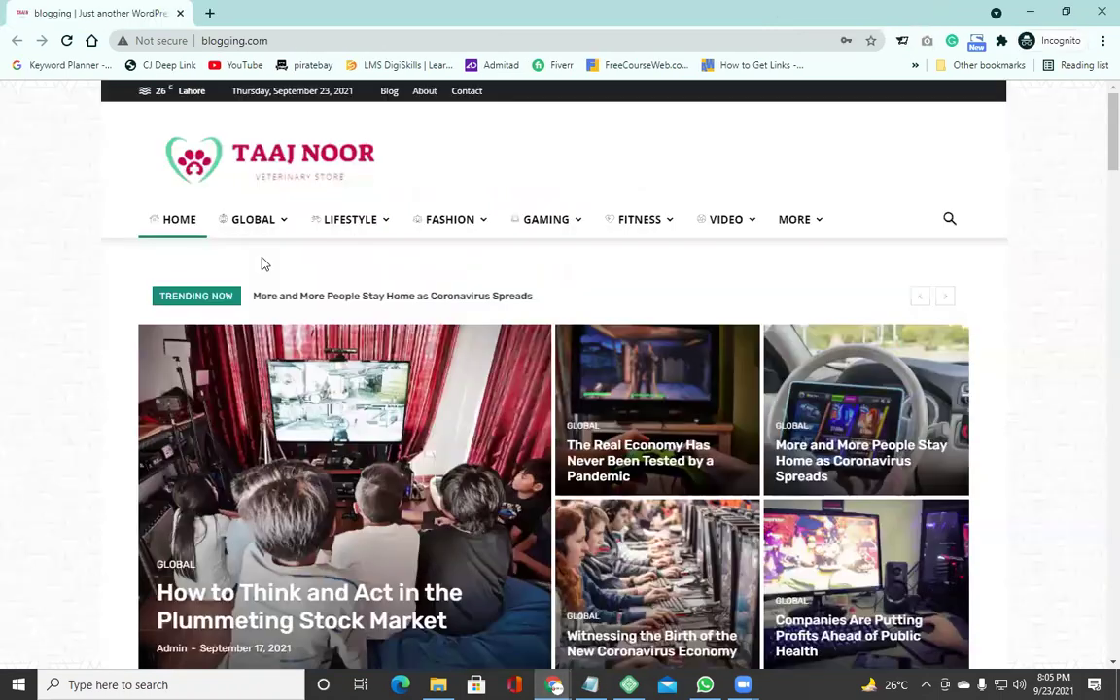
left_click(67, 41)
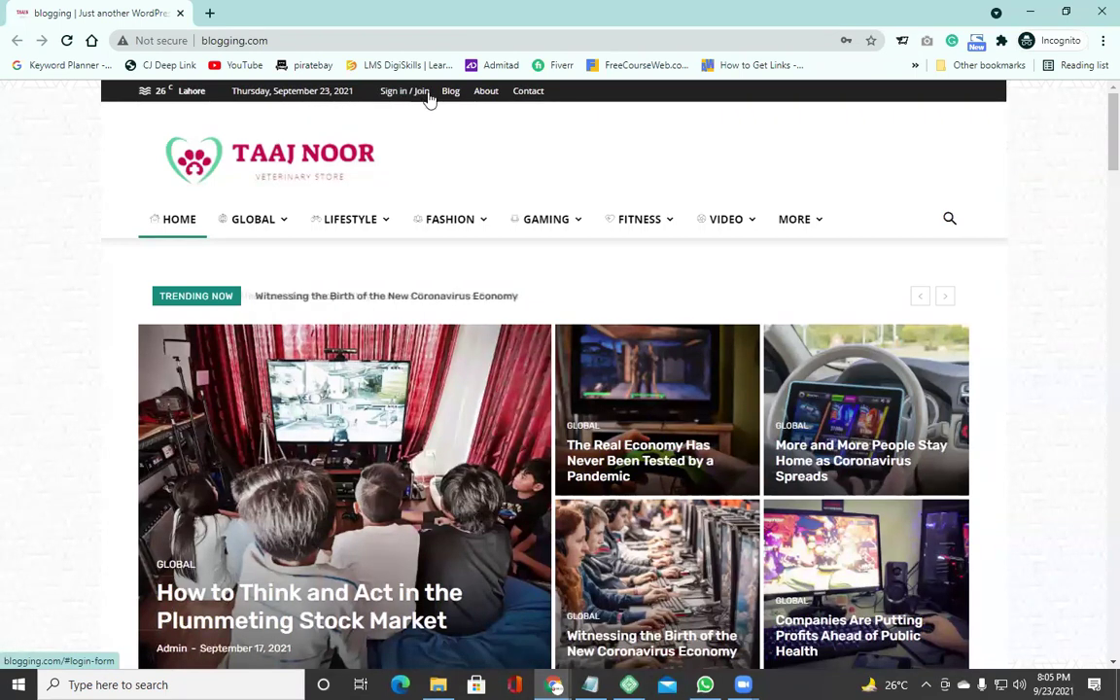
mouse_move(418, 215)
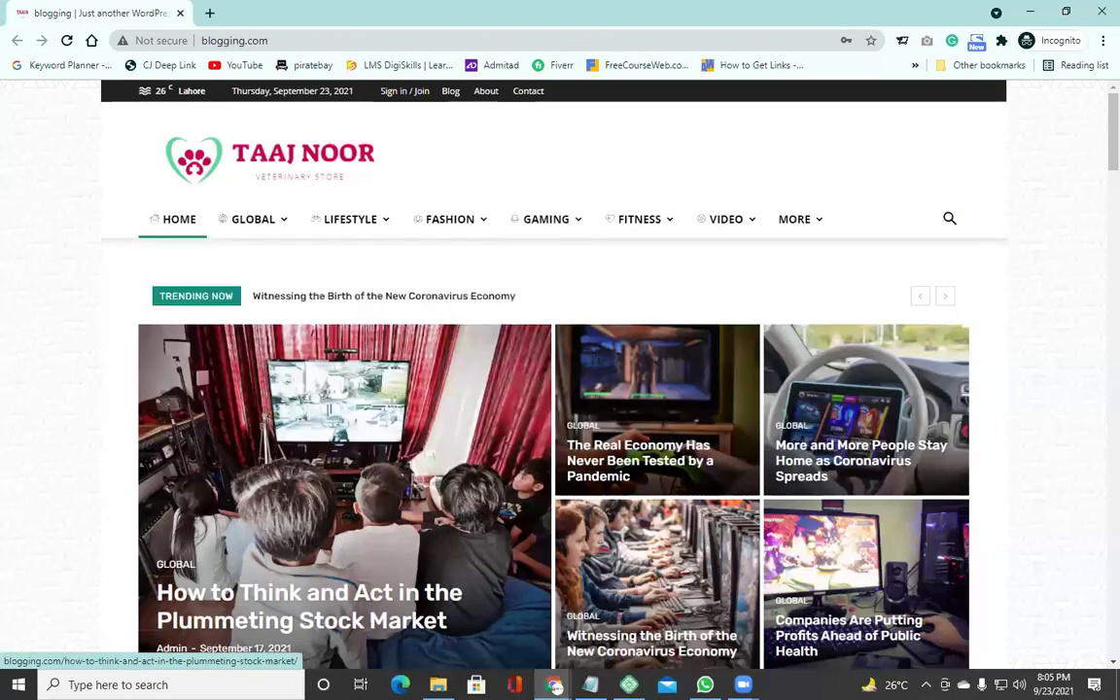
key("alt+Tab")
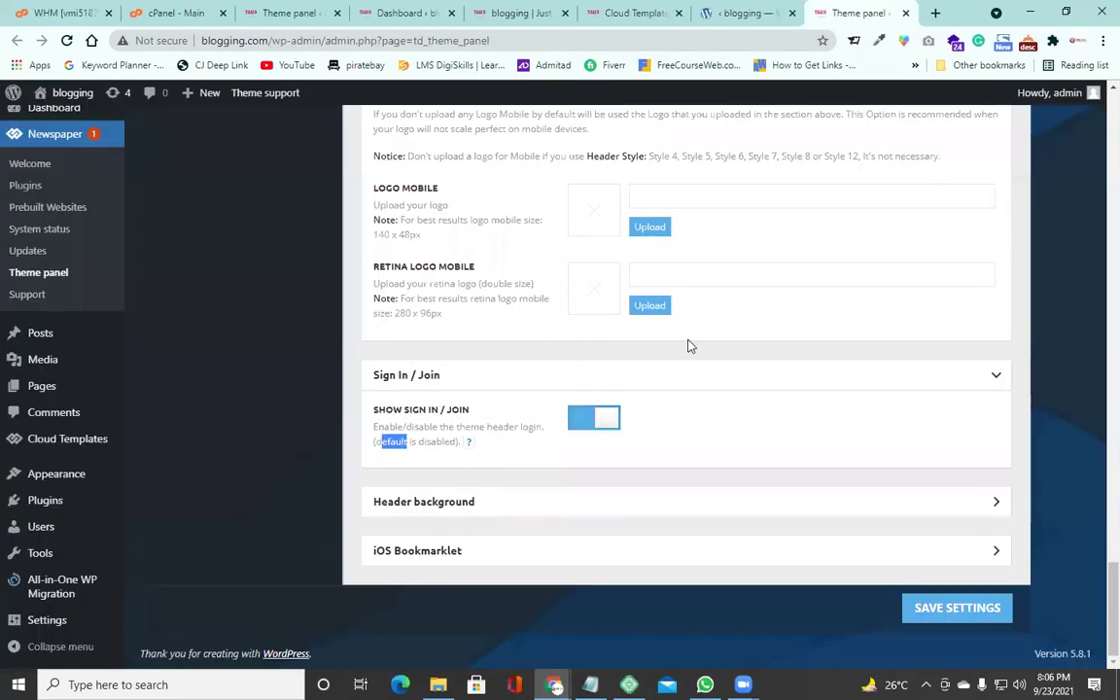
Expand the Header background section, set bghd.jpg from the media library as the header background image, and save the theme settings.
left_click(603, 501)
scroll(544, 413, "down", 3)
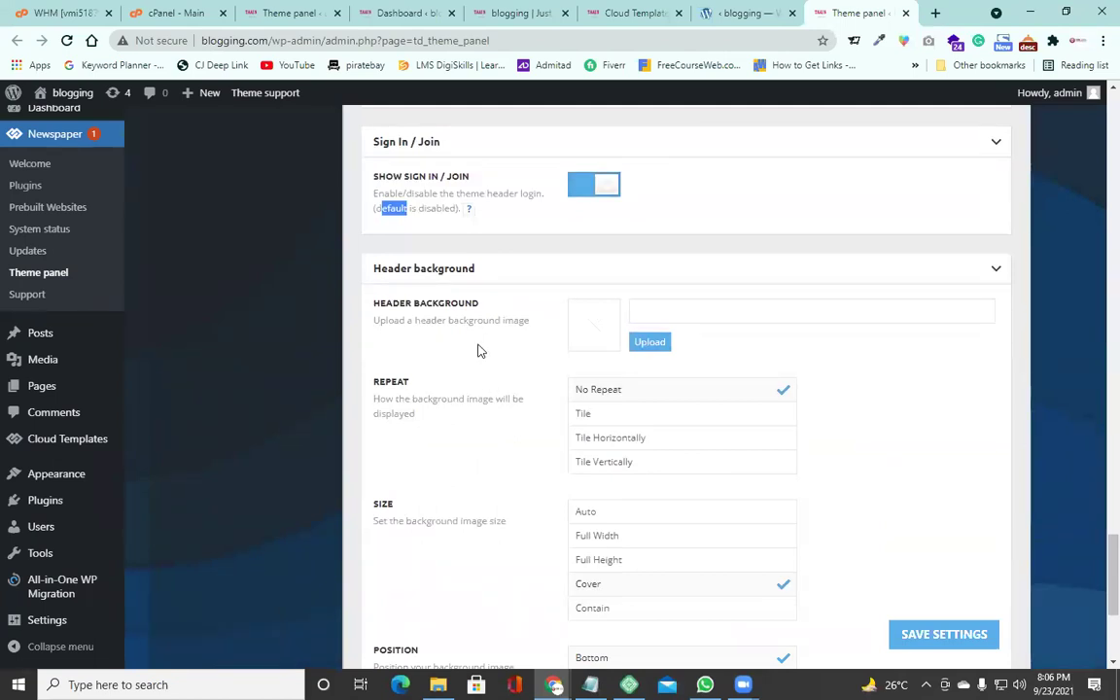
left_click(637, 344)
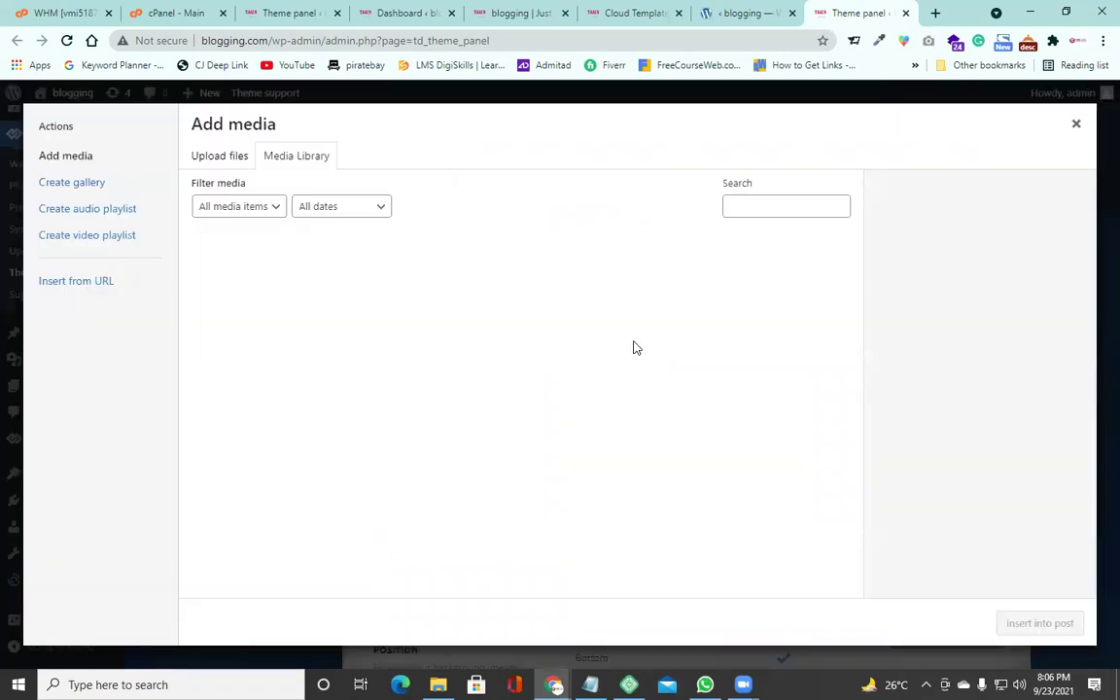
scroll(416, 333, "down", 3)
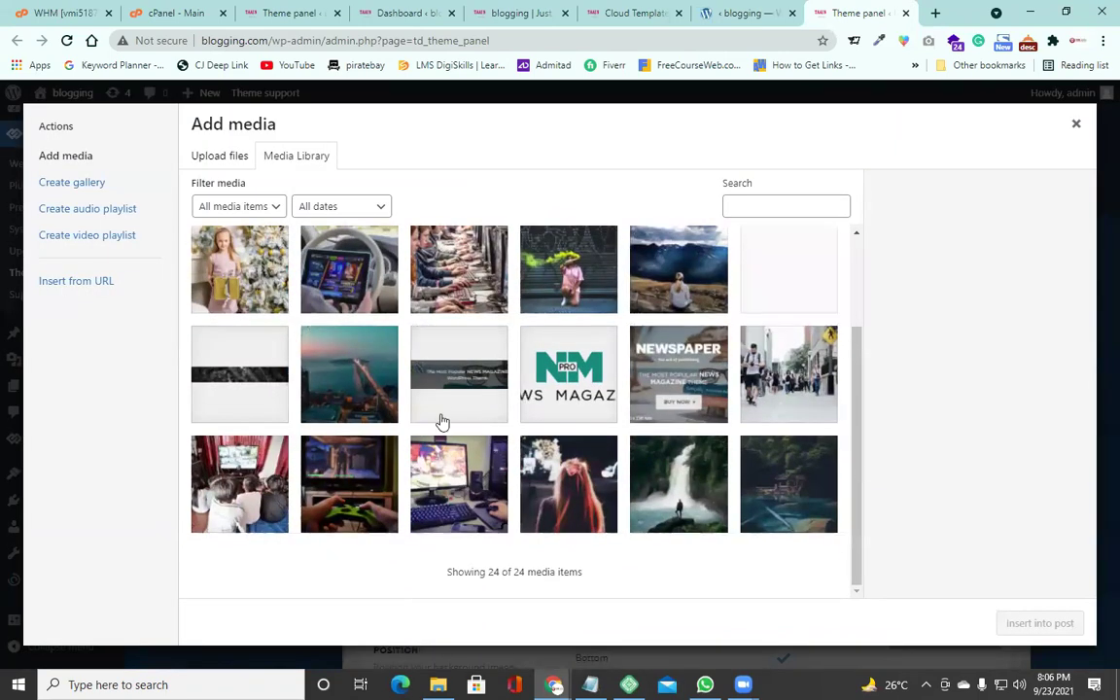
left_click(202, 394)
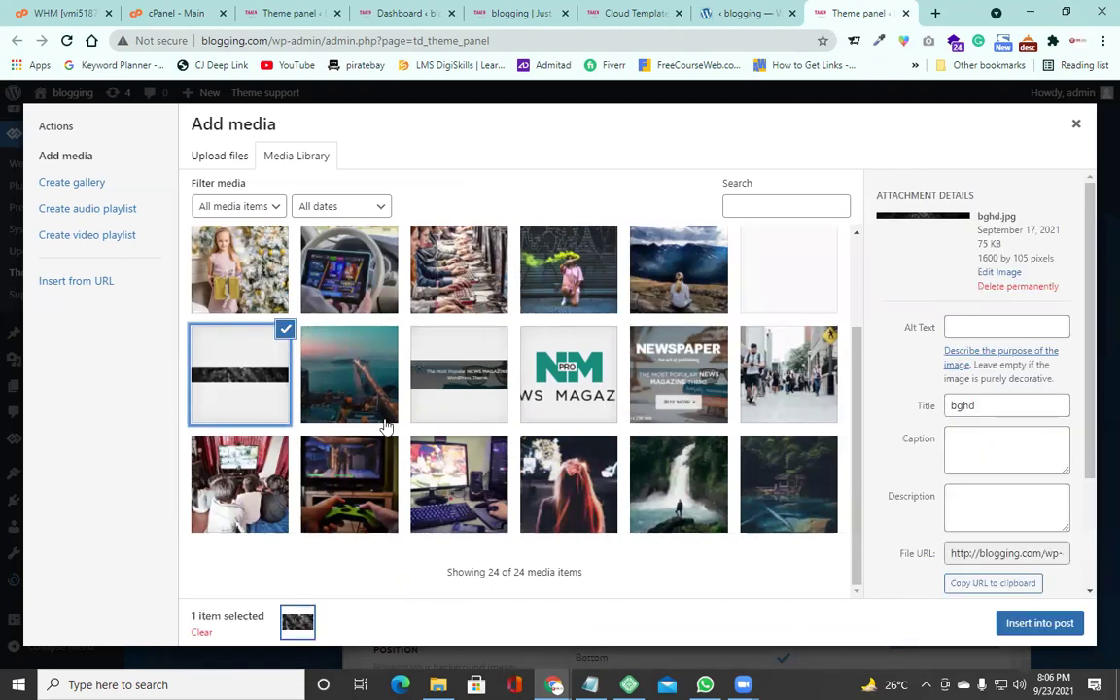
left_click(1011, 625)
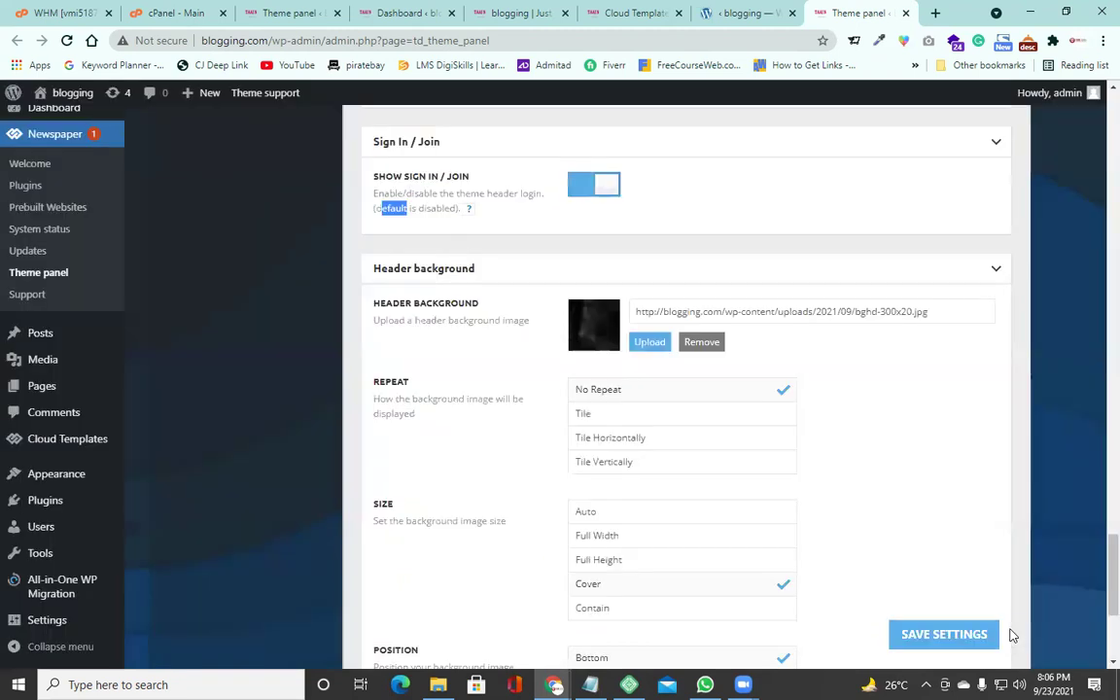
left_click(951, 642)
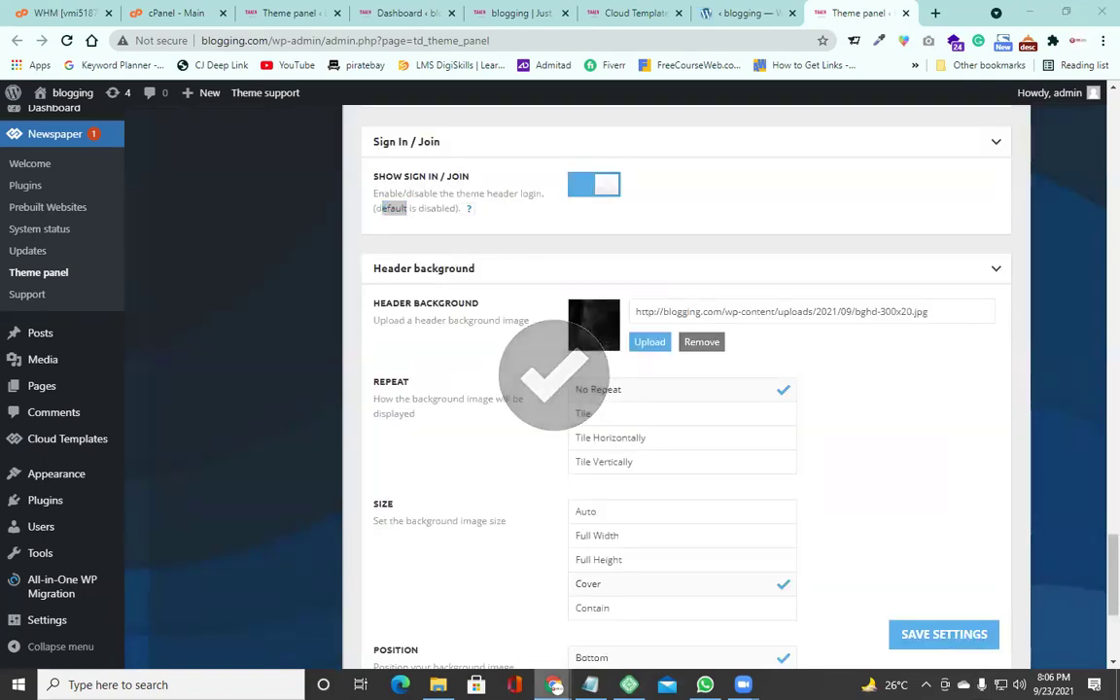
Reload the incognito homepage to check the dark bghd.jpg background behind the logo and menu, and return to the theme panel.
mouse_move(555, 685)
left_click(507, 479)
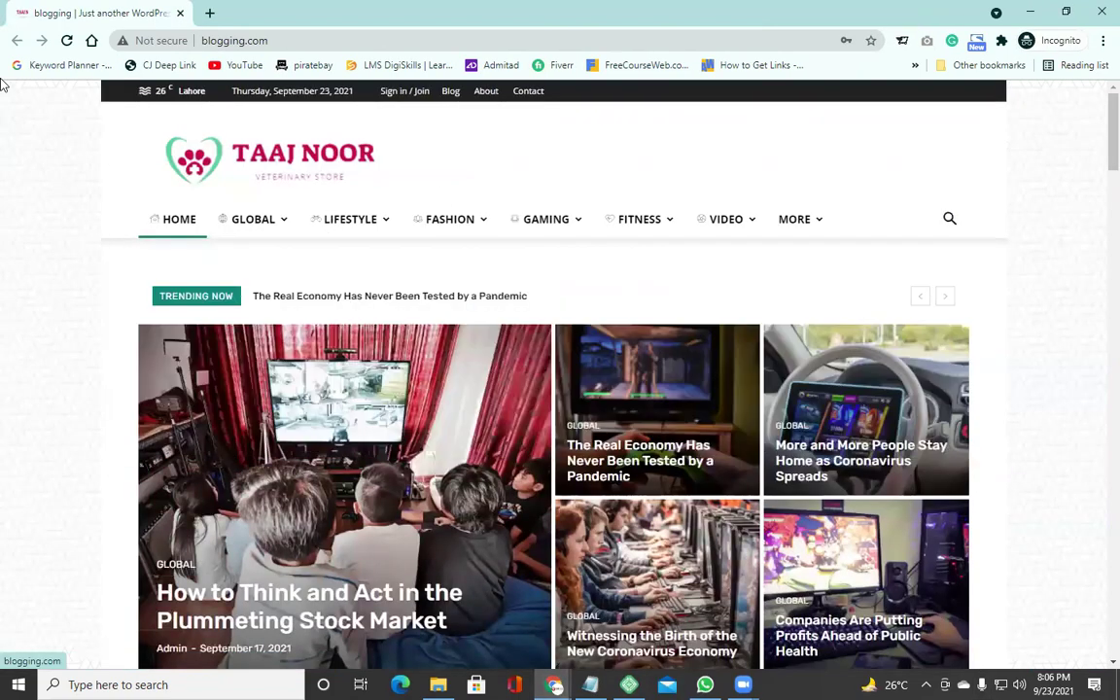
left_click(66, 40)
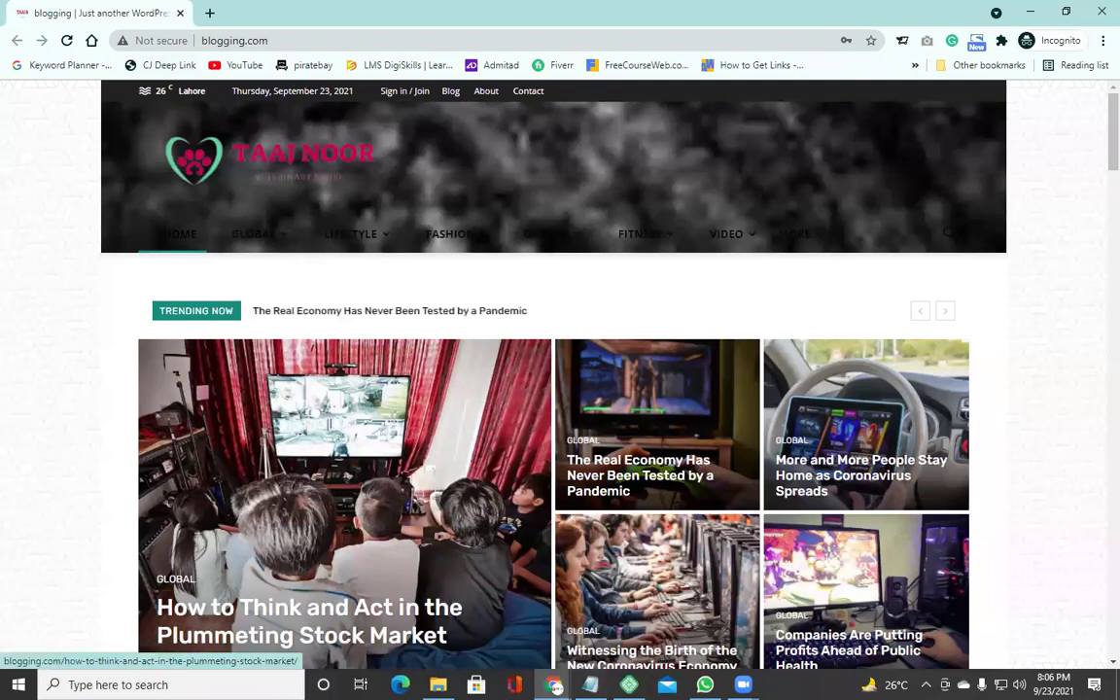
key("alt+Tab")
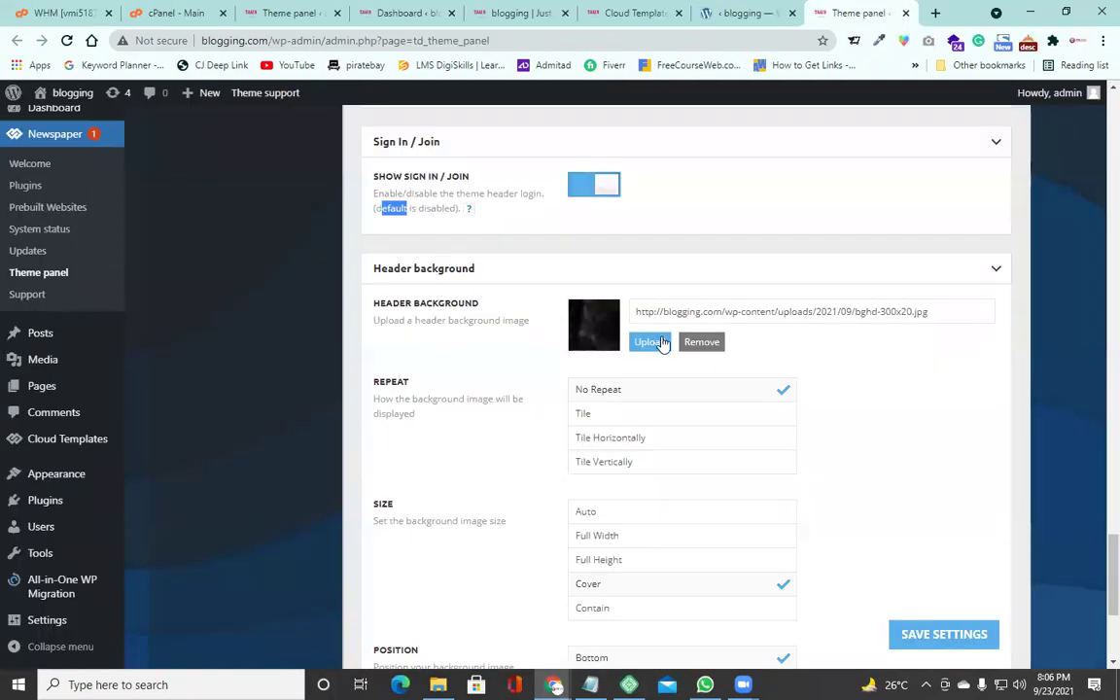
Replace the header background image with 83.jpg from the media library and save the theme settings.
left_click(697, 346)
left_click(507, 352)
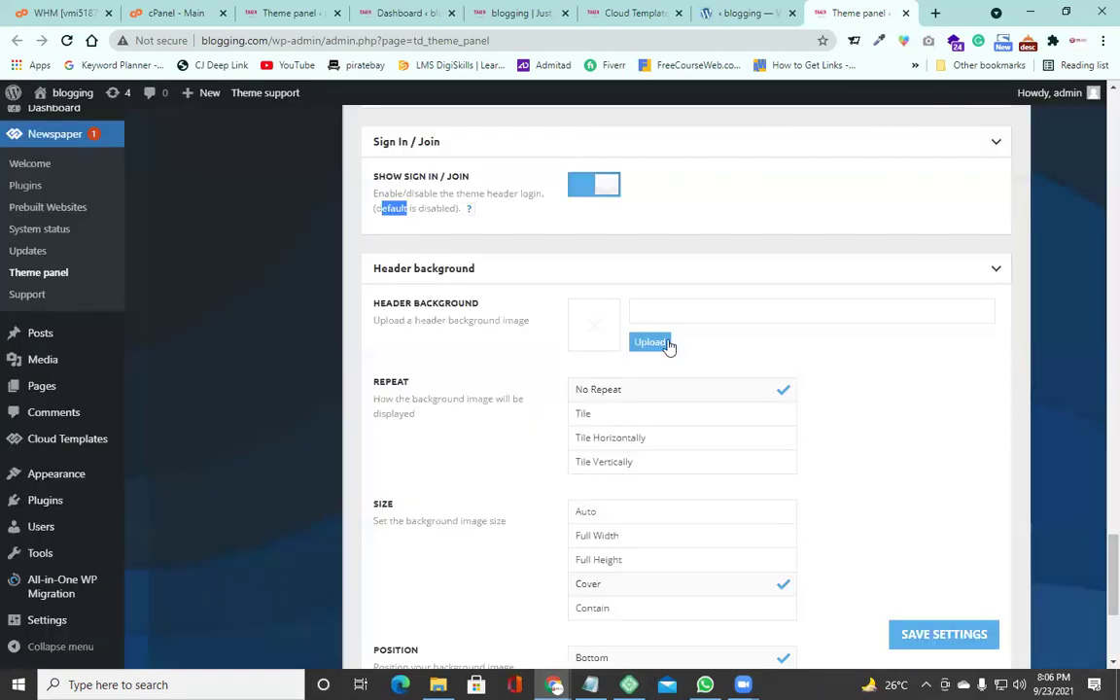
left_click(648, 342)
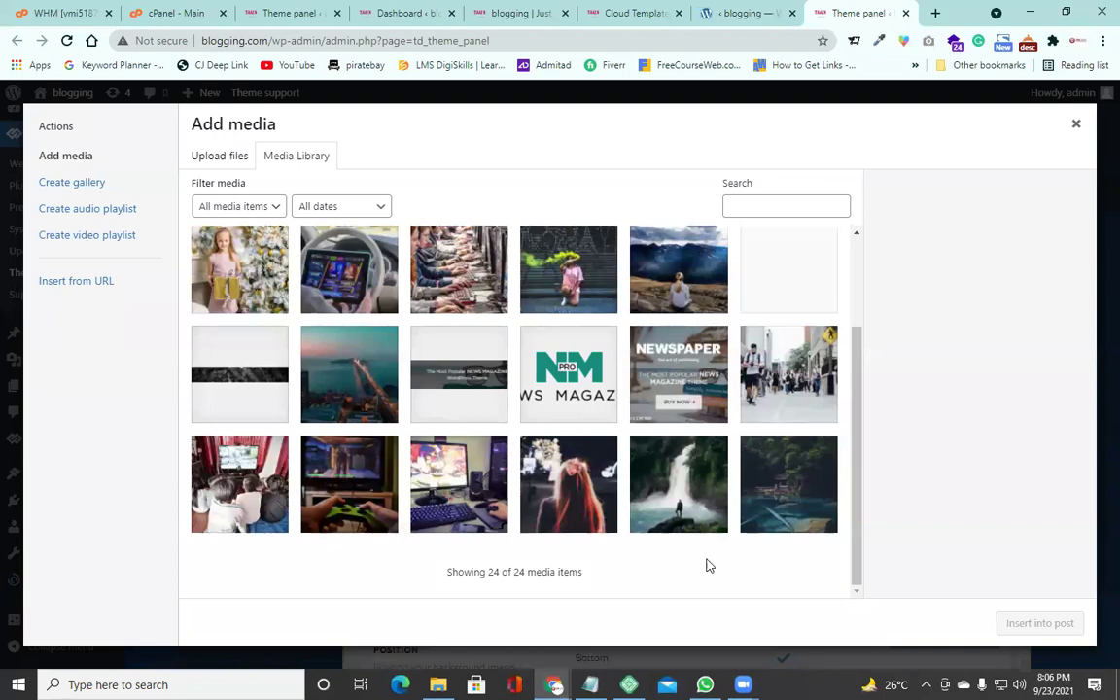
scroll(790, 439, "up", 2)
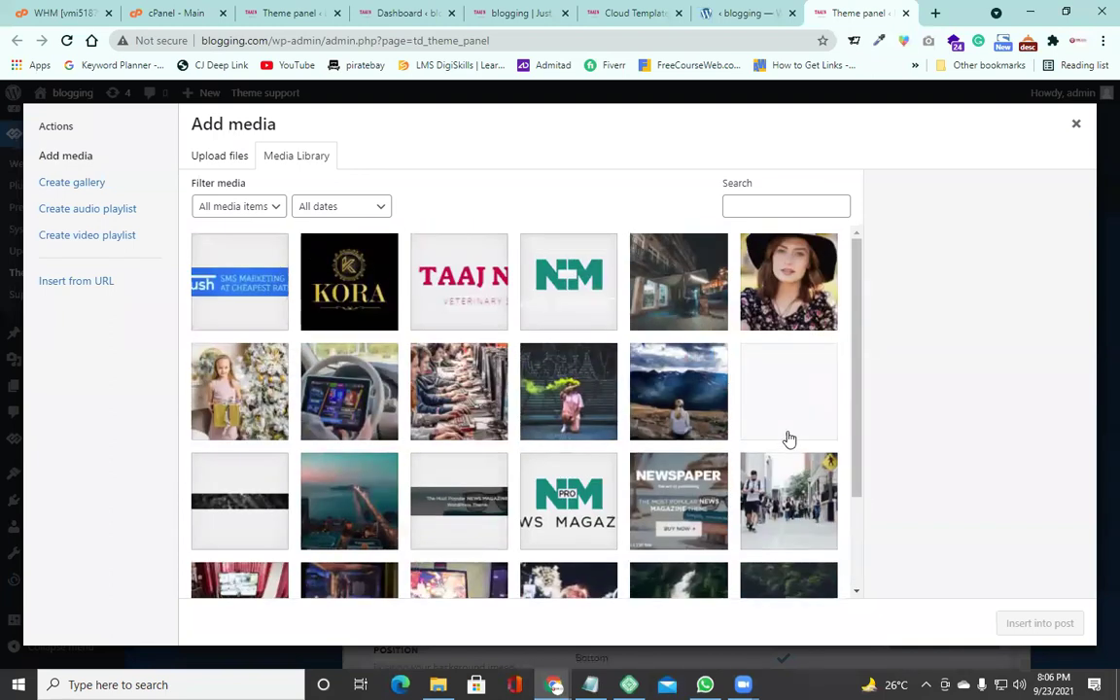
left_click(788, 434)
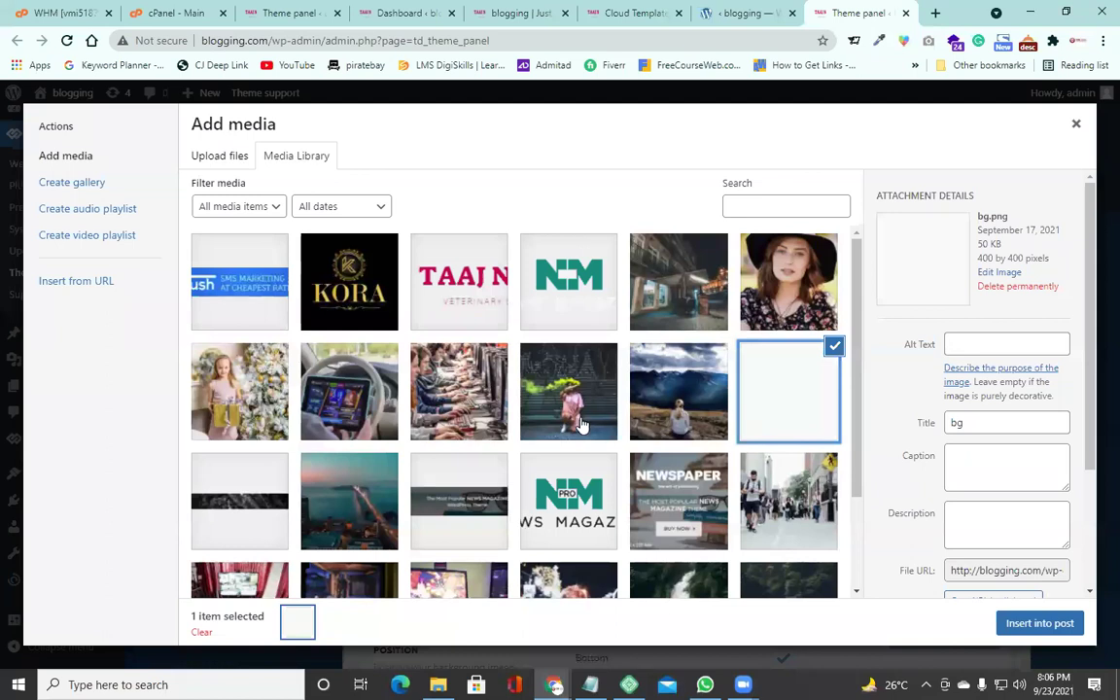
left_click(554, 311)
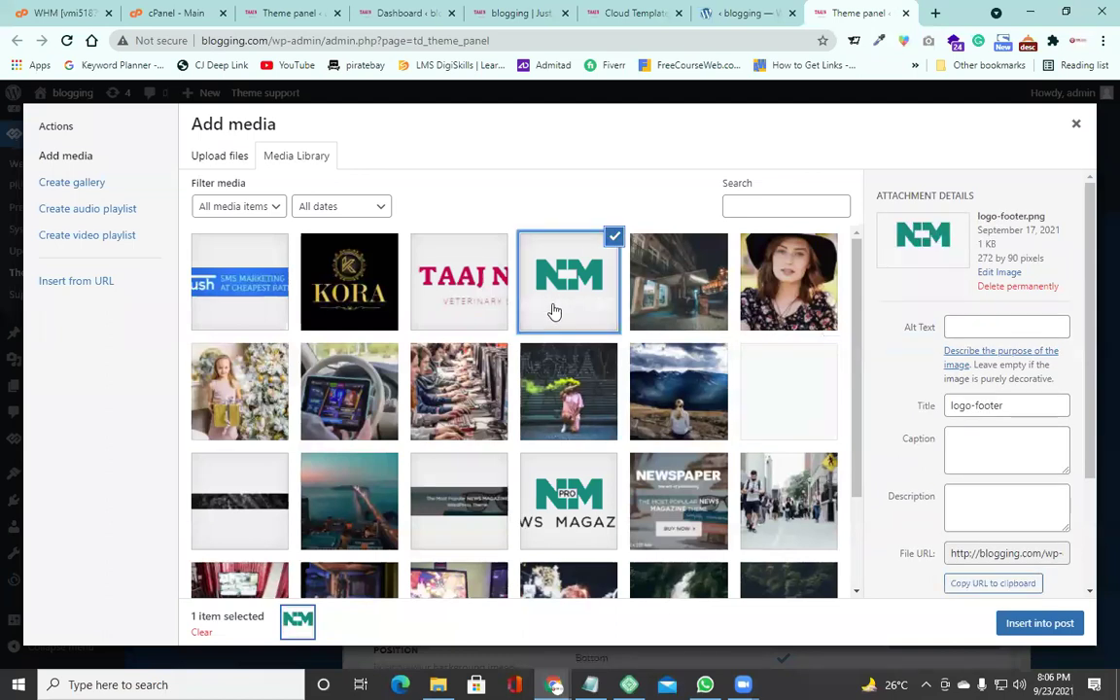
left_click(537, 397)
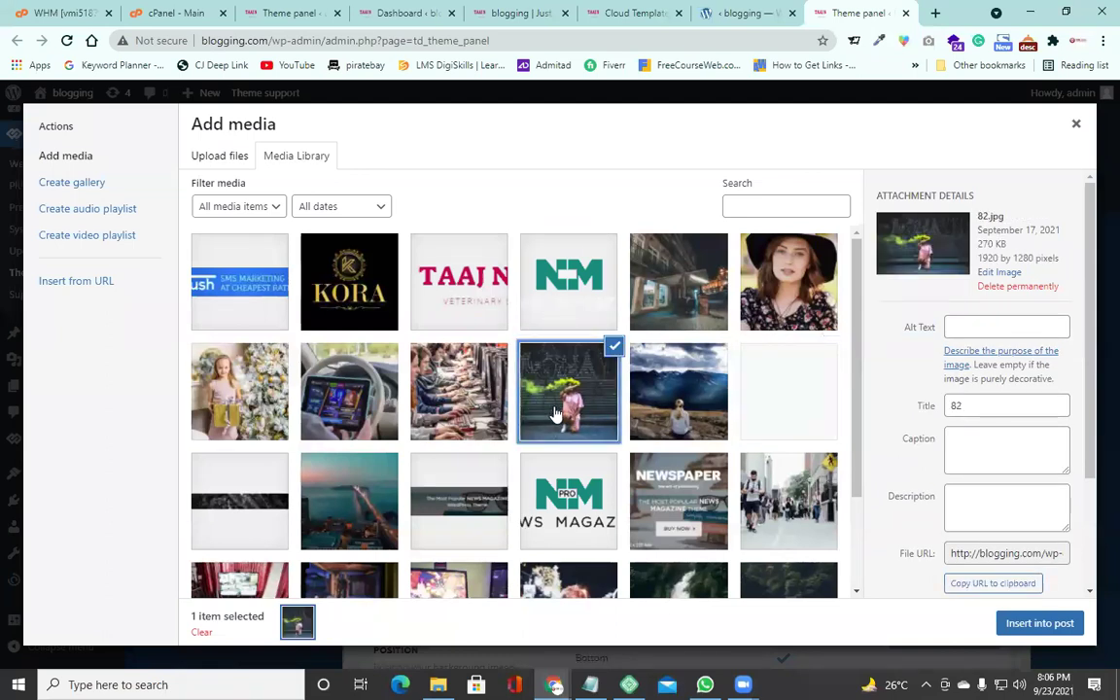
left_click(652, 420)
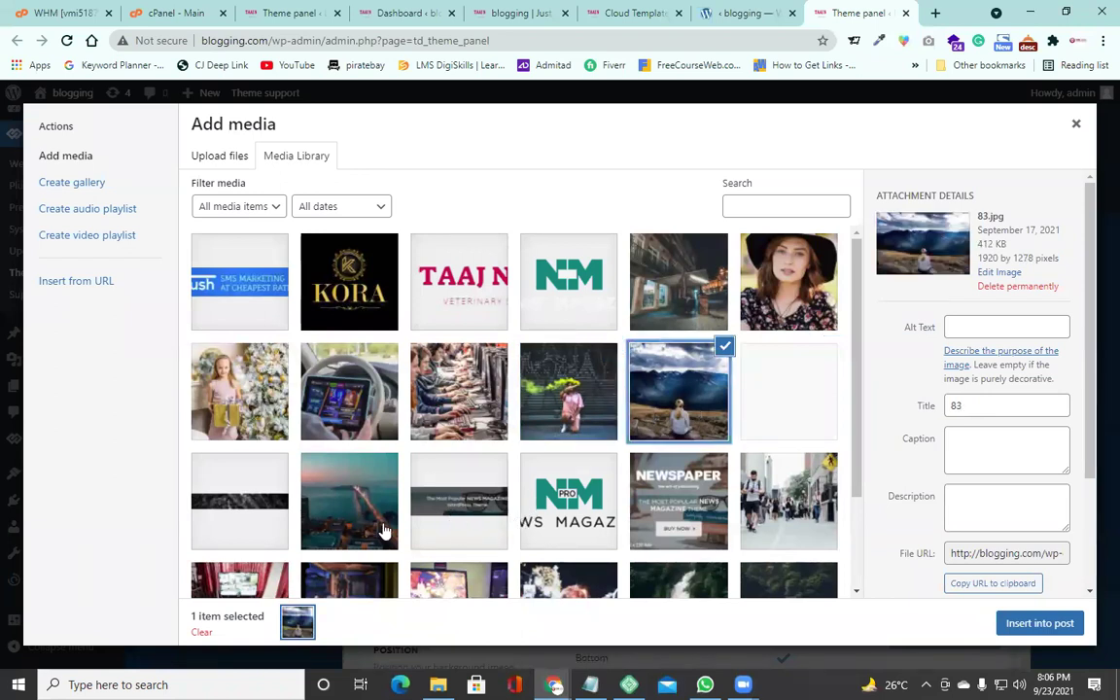
scroll(530, 523, "down", 1)
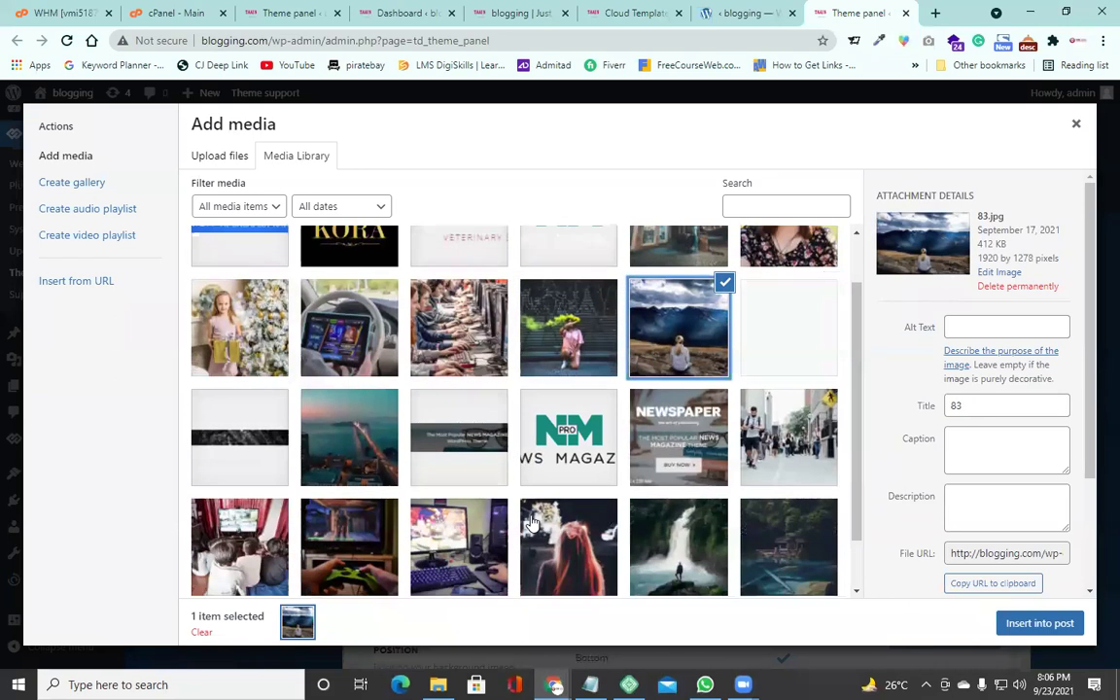
scroll(530, 523, "down", 1)
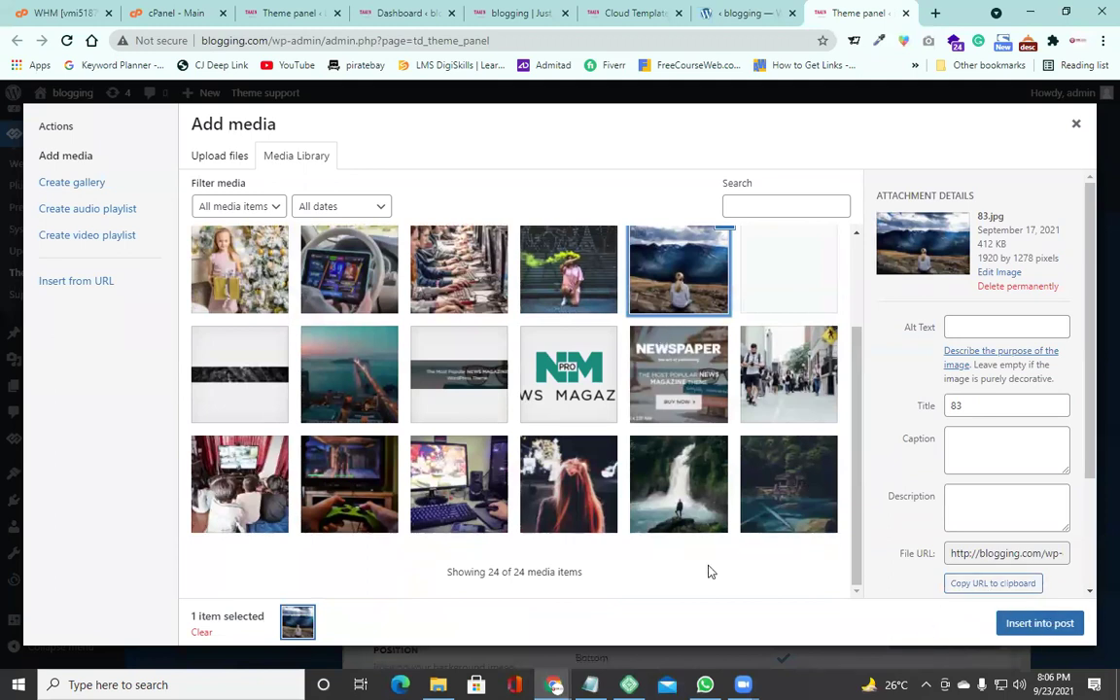
left_click(1039, 624)
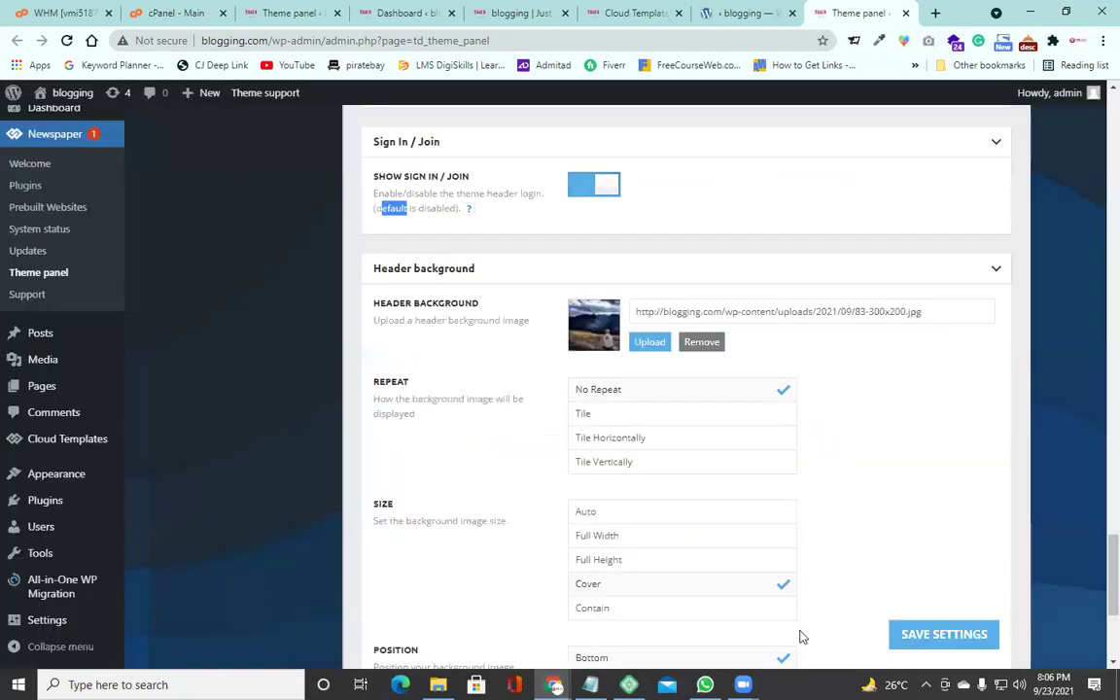
left_click(904, 640)
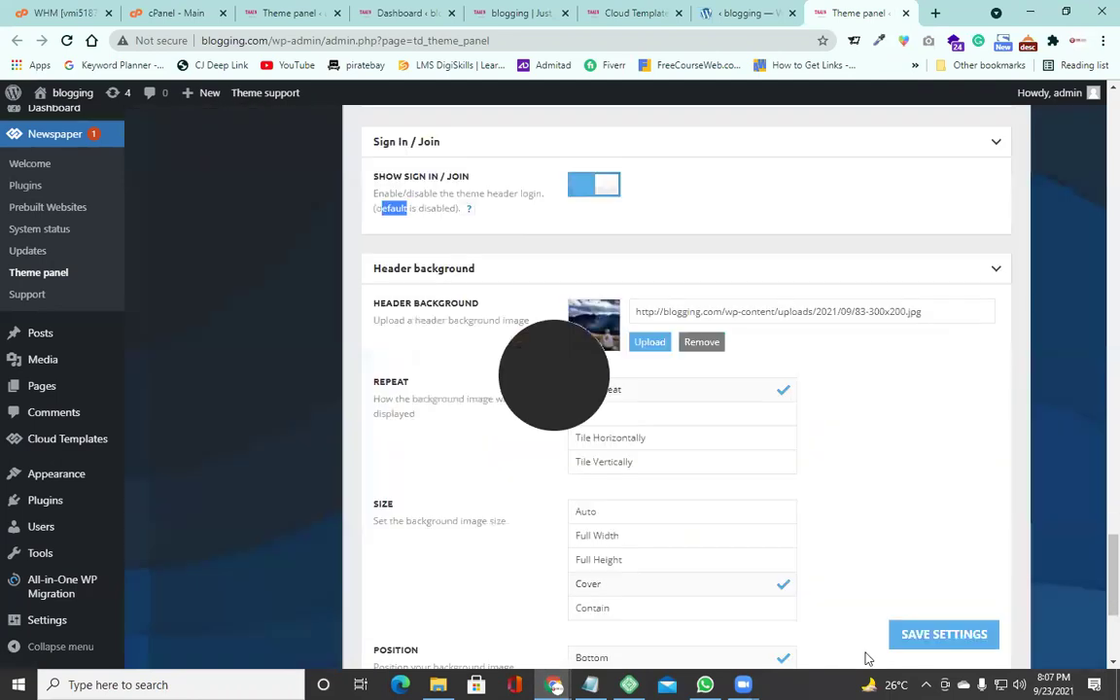
Reload the incognito homepage to check the header with the 83.jpg background, and return to the theme panel.
key("alt+Tab")
left_click(66, 40)
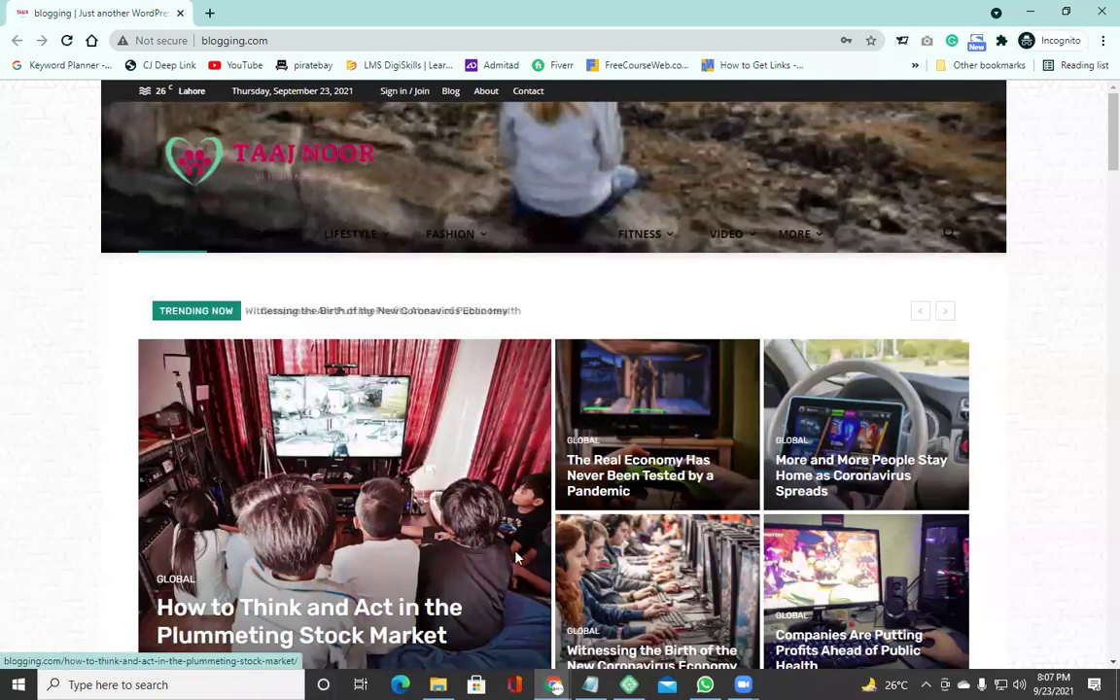
key("alt+Tab")
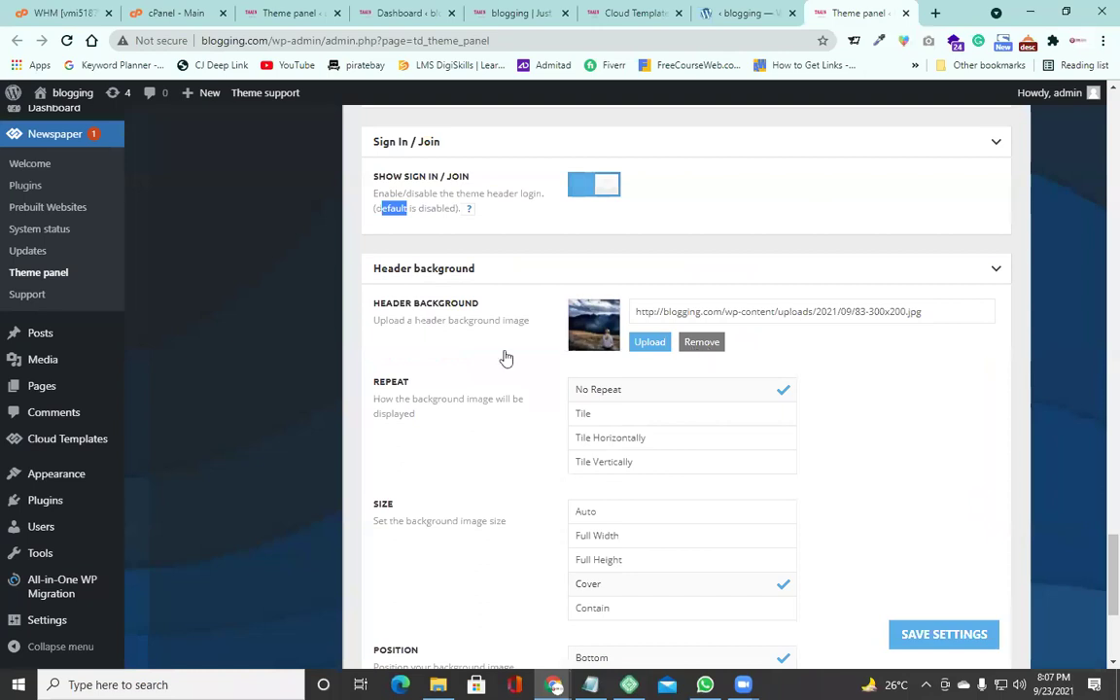
Remove the header background image and review the background repeat, size, position and opacity options.
left_click(712, 342)
scroll(505, 427, "down", 3)
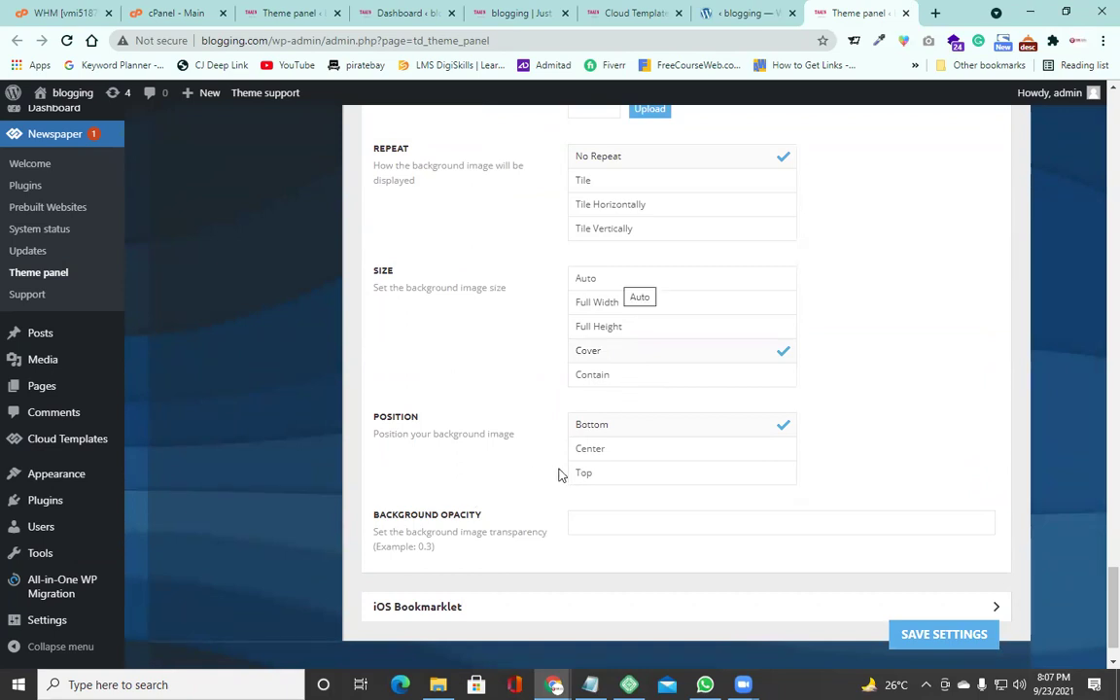
scroll(559, 474, "down", 2)
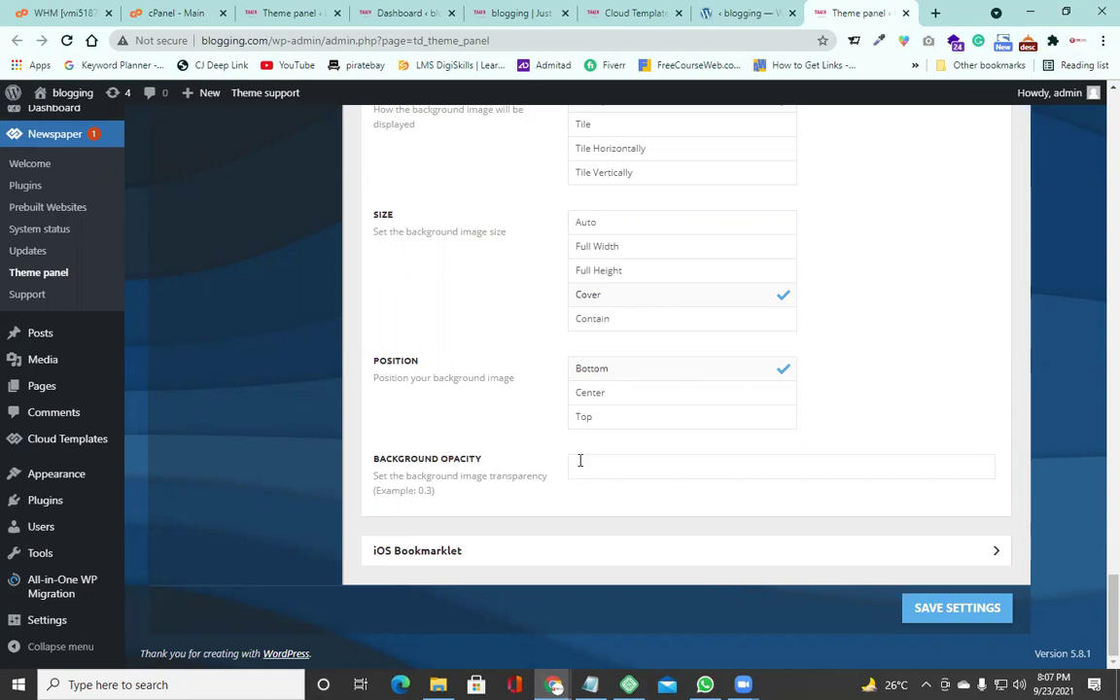
scroll(633, 587, "up", 5)
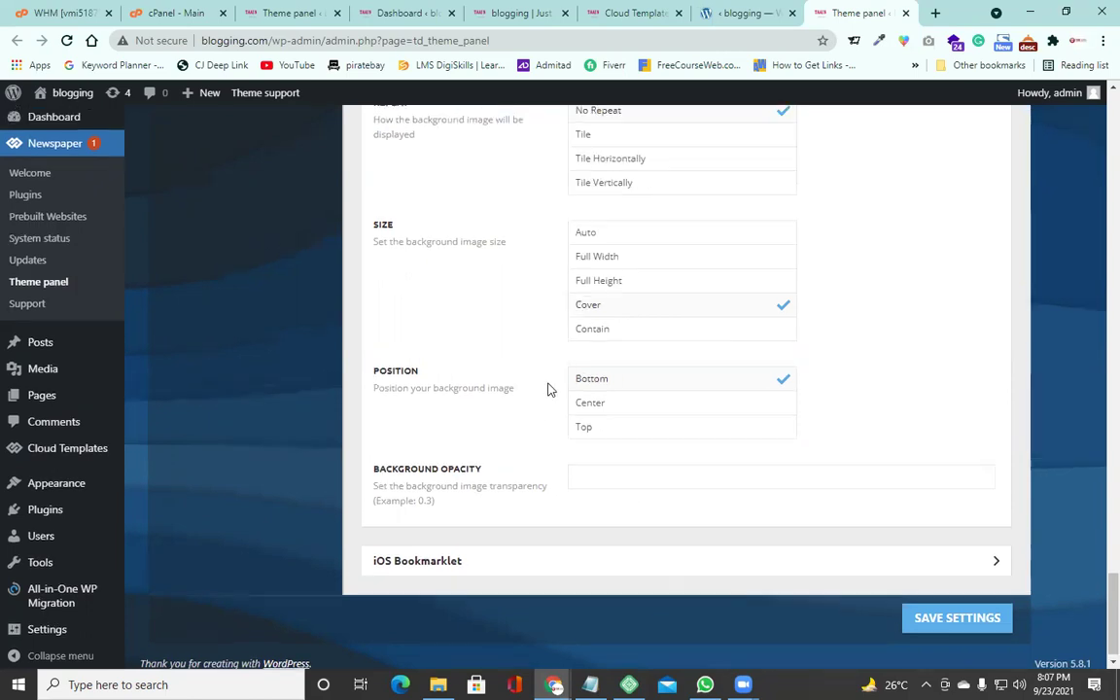
scroll(600, 391, "up", 2)
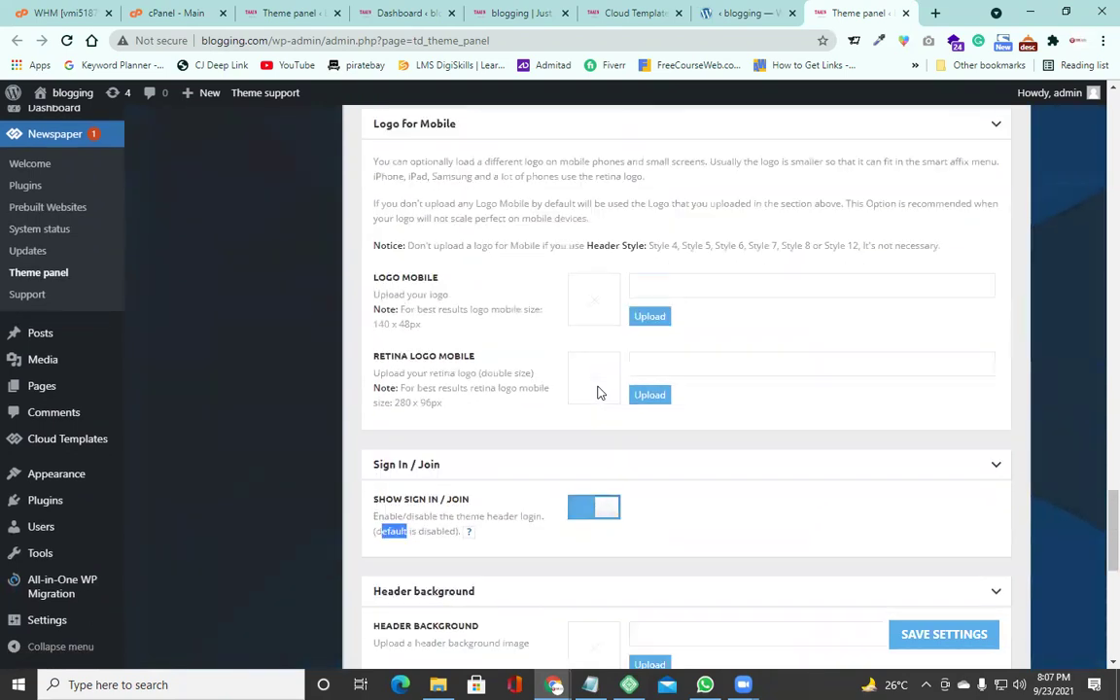
scroll(600, 392, "down", 6)
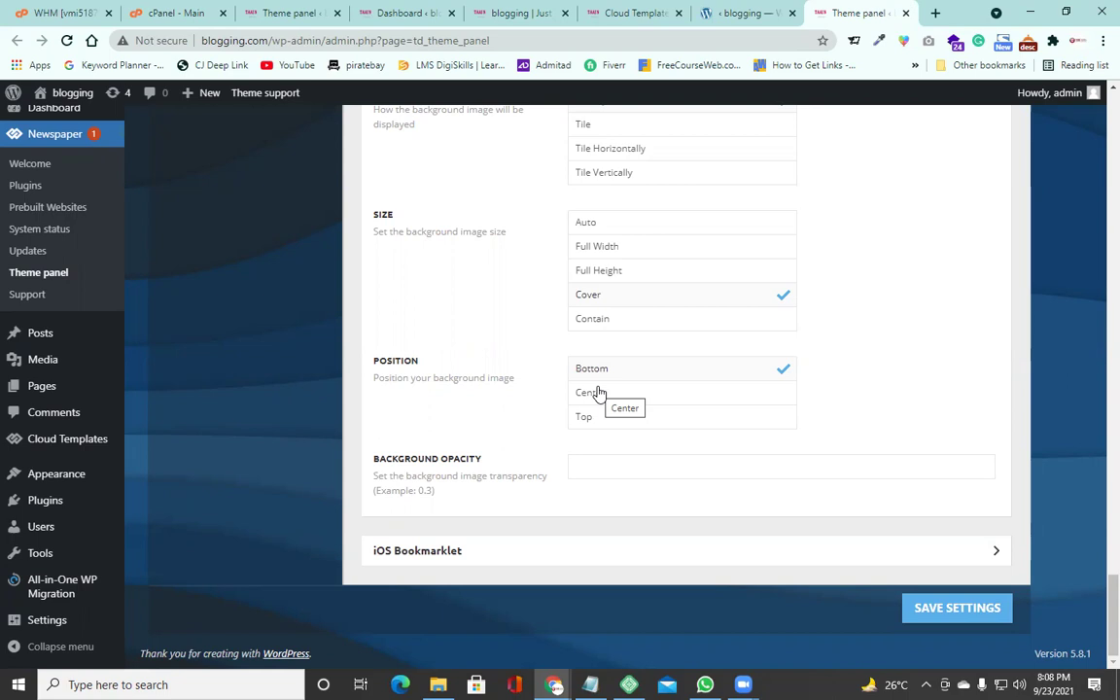
left_click(604, 469)
Expand the iOS Bookmarklet section and review its description and the icon upload slots from 76 x 76 to 152 x 152.
left_click(667, 560)
scroll(669, 558, "down", 3)
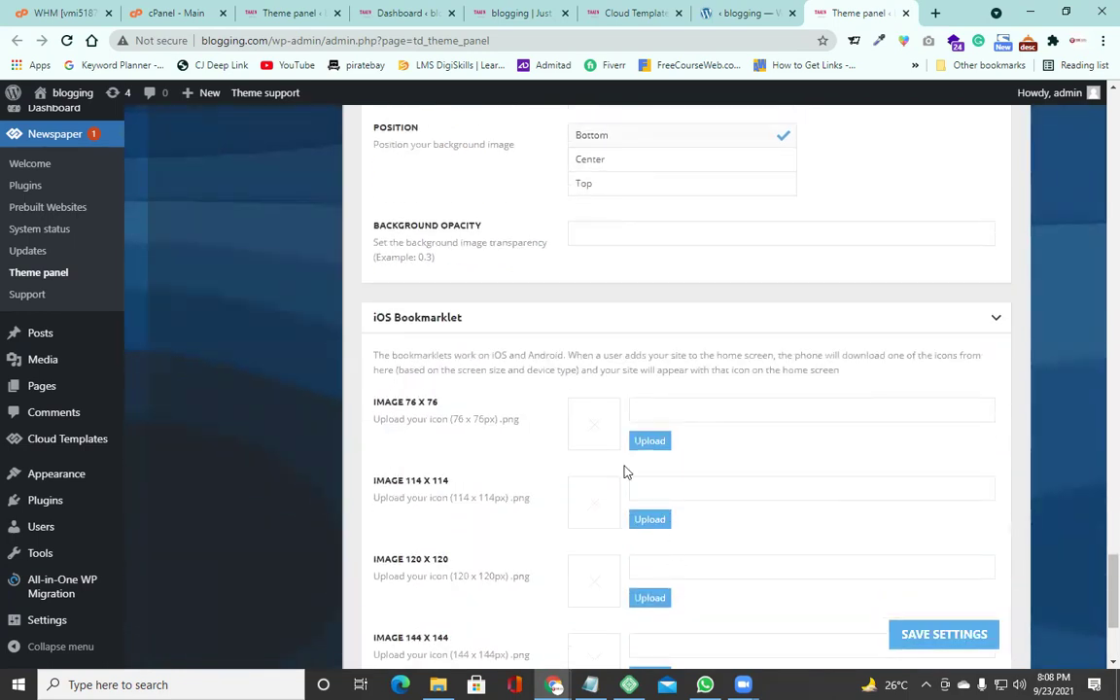
scroll(599, 464, "down", 3)
scroll(599, 464, "up", 3)
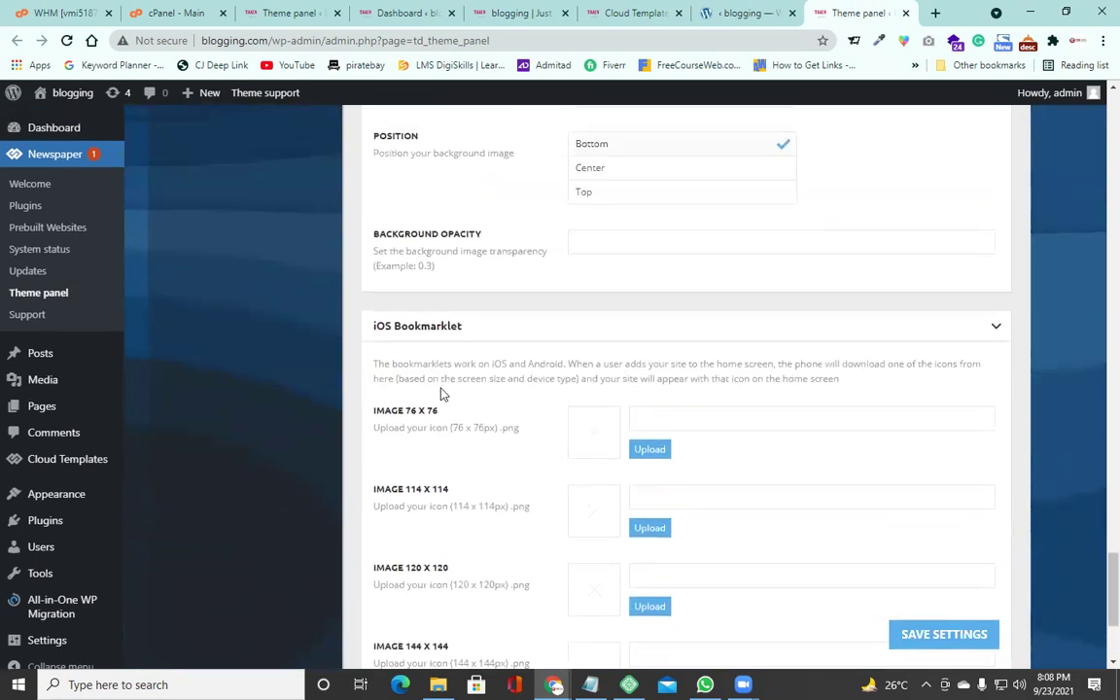
scroll(443, 390, "down", 2)
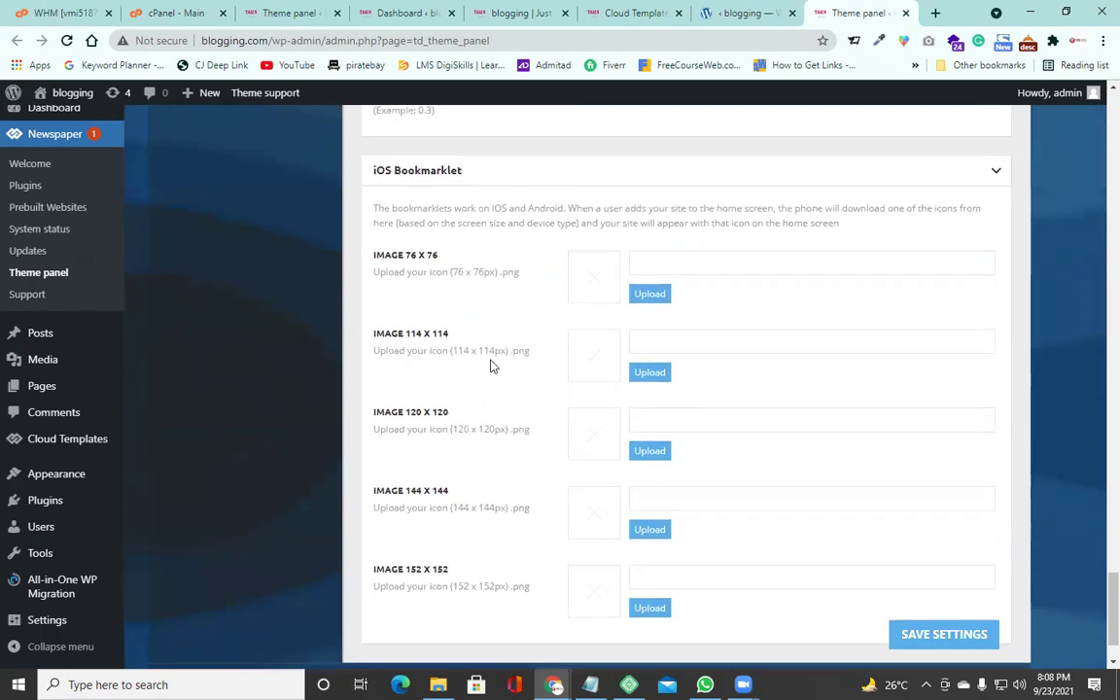
scroll(491, 365, "down", 1)
scroll(491, 368, "up", 3)
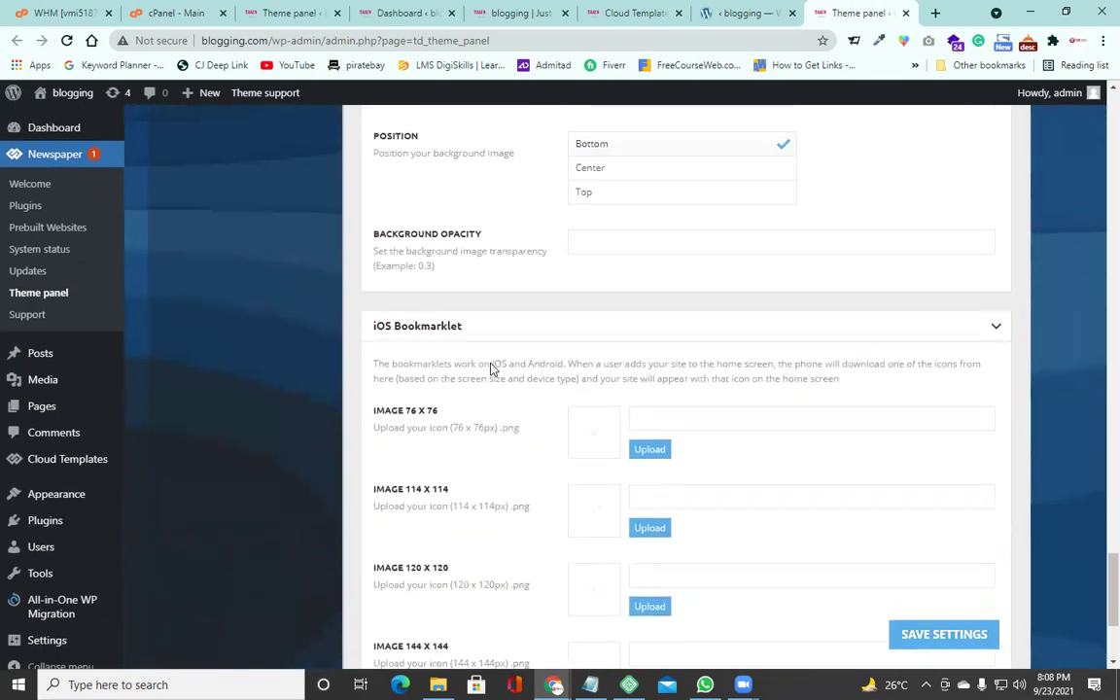
Set the footer's Cloud Library template to No Template and save the theme settings.
left_click(957, 325)
scroll(570, 376, "up", 4)
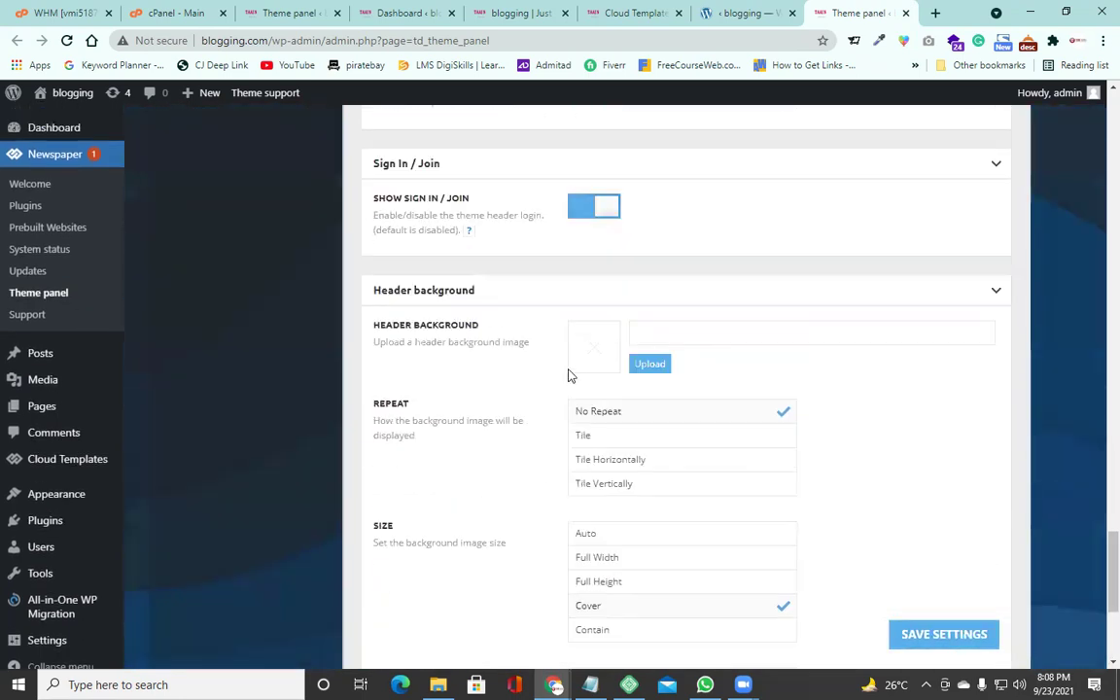
scroll(570, 376, "up", 15)
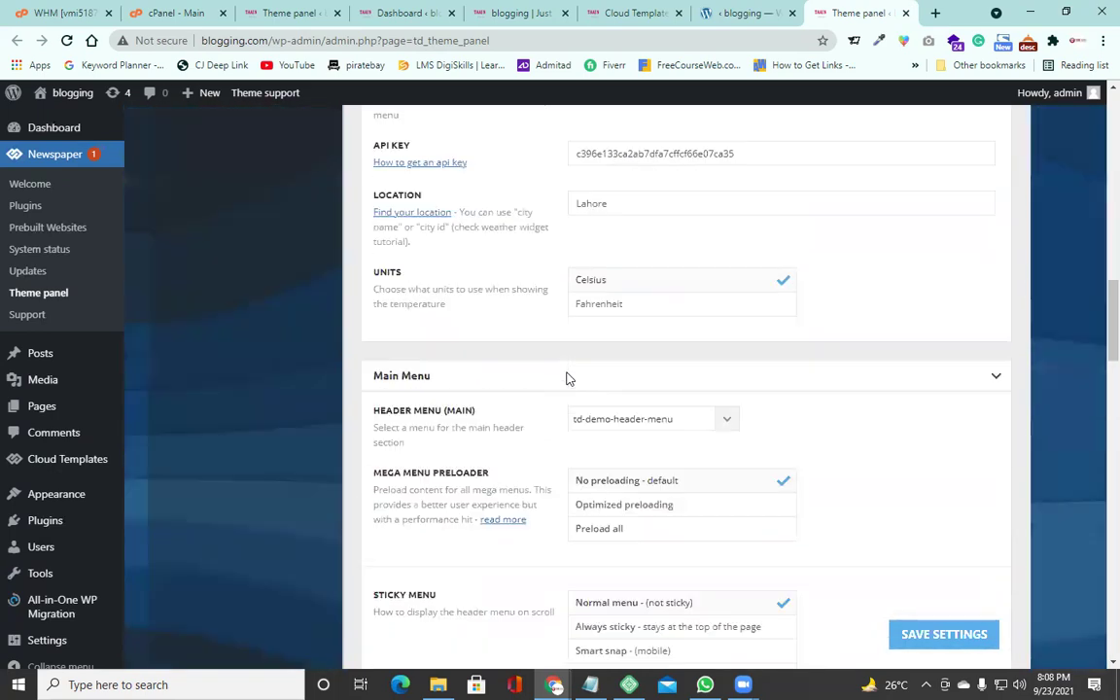
scroll(569, 378, "up", 12)
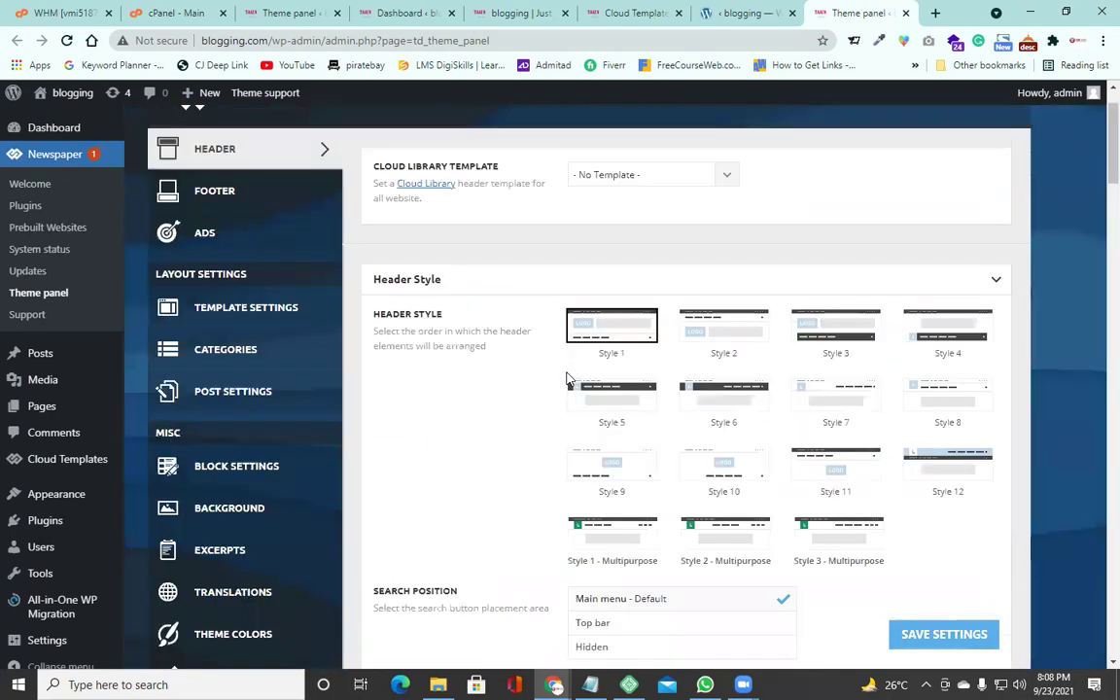
scroll(569, 378, "up", 2)
left_click(216, 261)
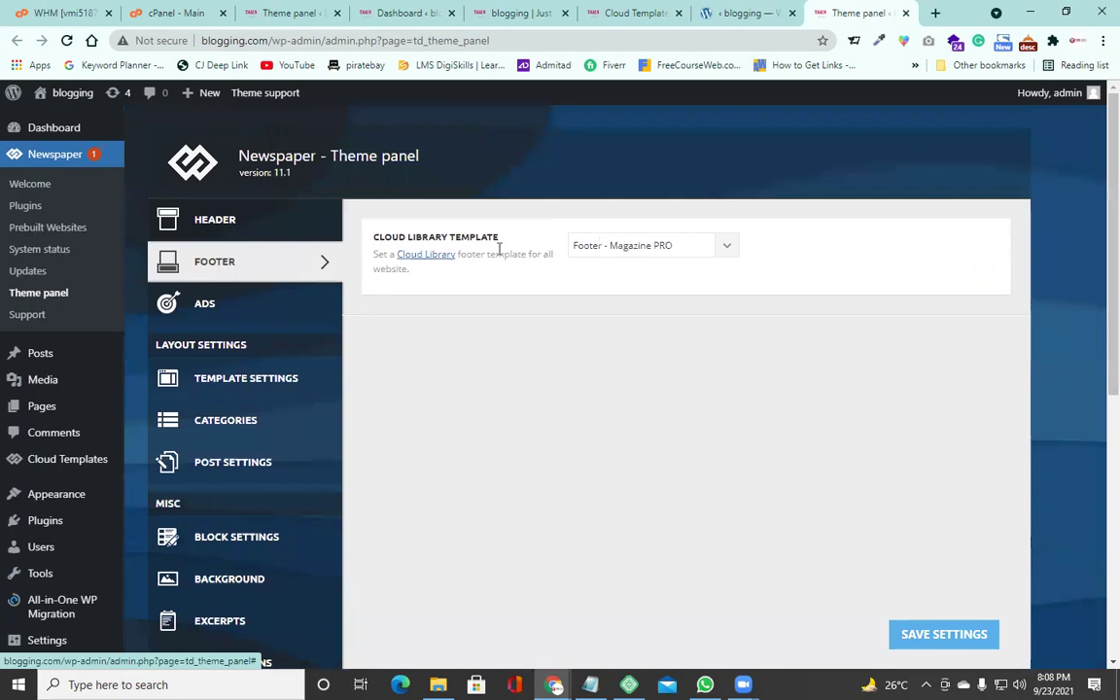
left_click(727, 246)
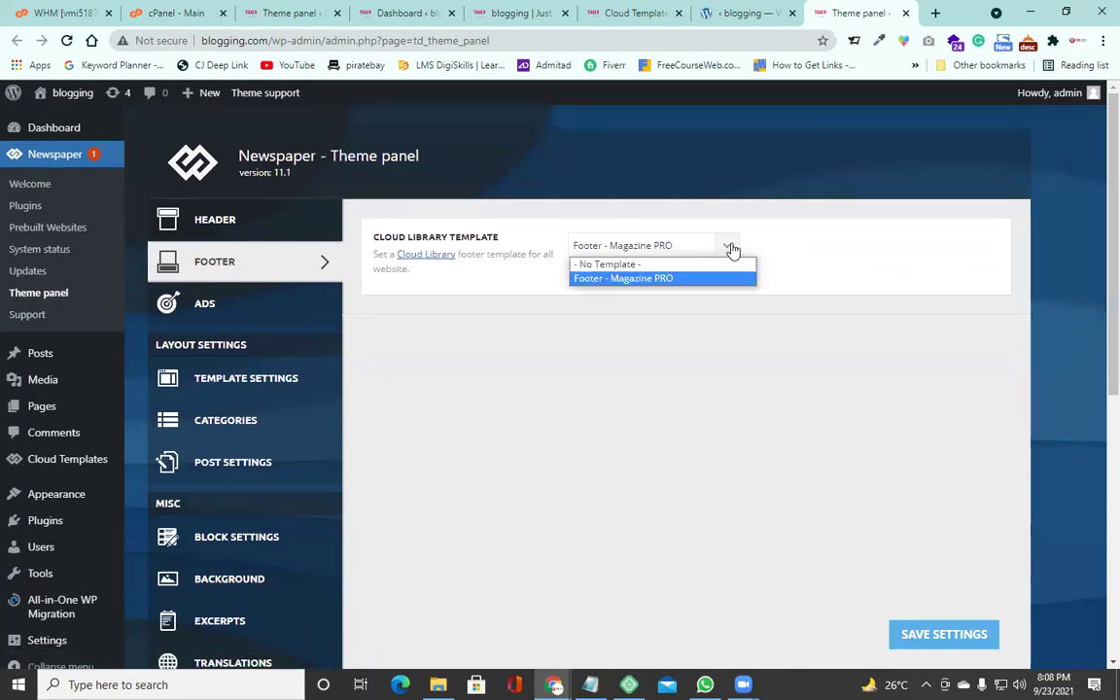
left_click(667, 266)
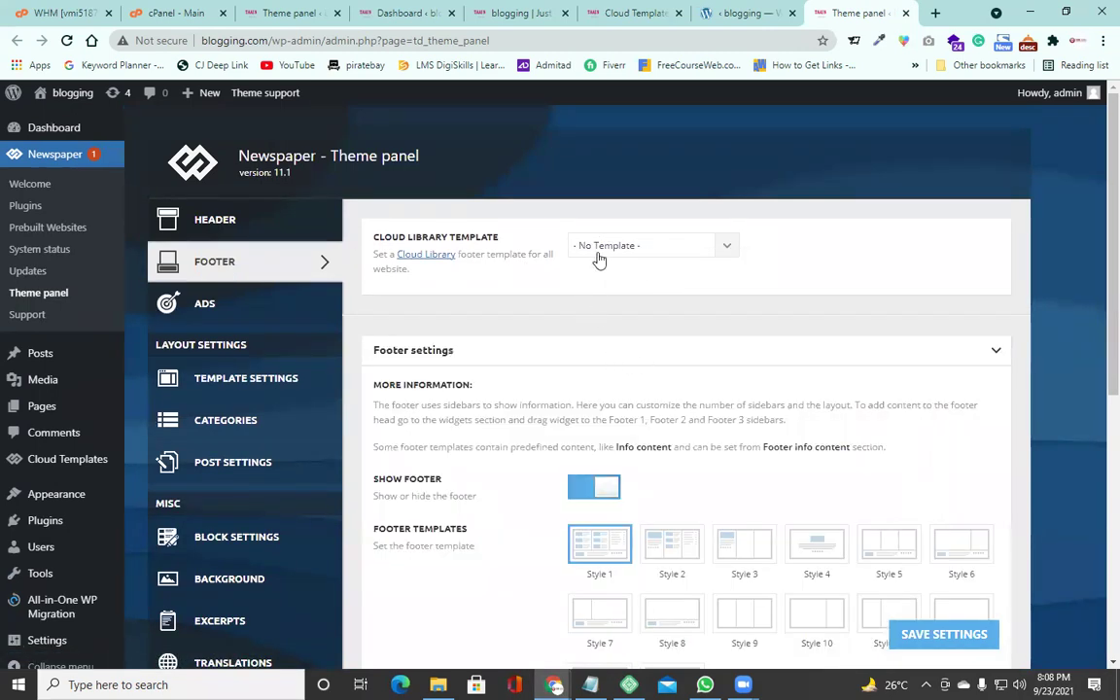
scroll(632, 270, "down", 2)
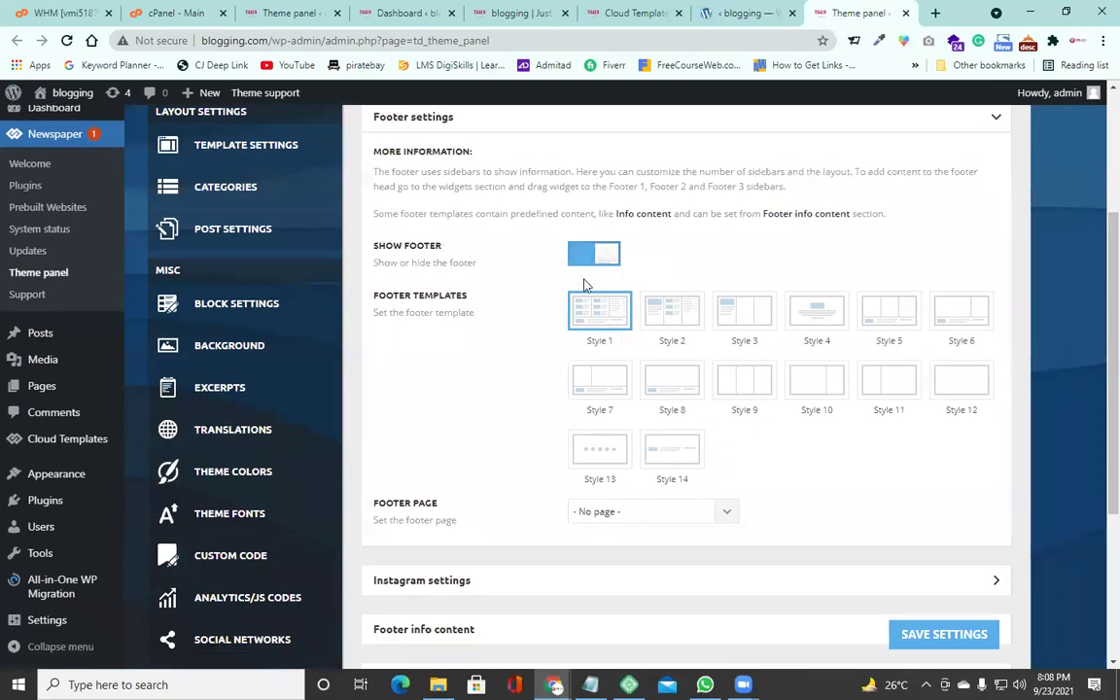
left_click(934, 635)
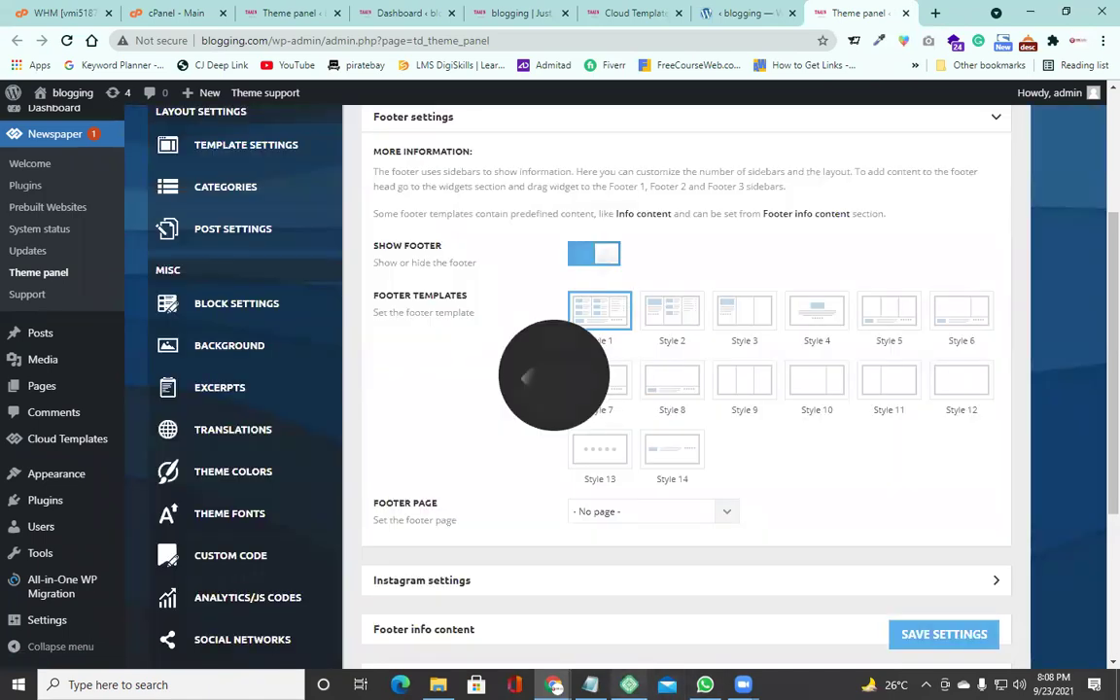
Reload the incognito homepage, check the footer without the cloud template, and return to the theme panel.
left_click(661, 592)
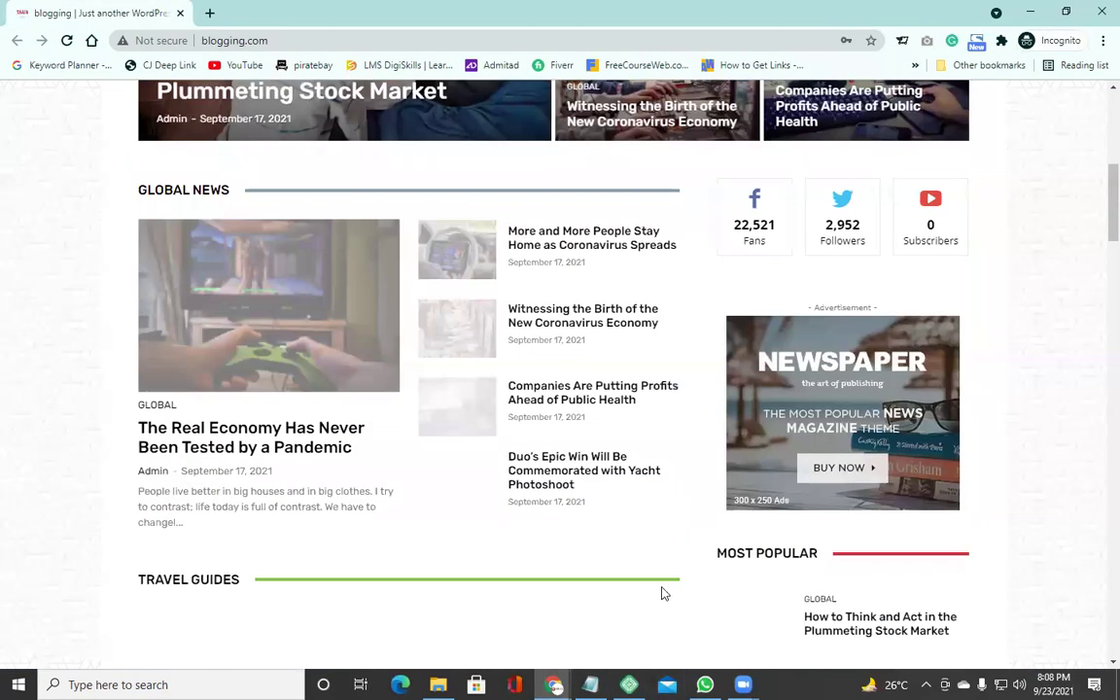
scroll(663, 589, "down", 20)
scroll(667, 587, "down", 8)
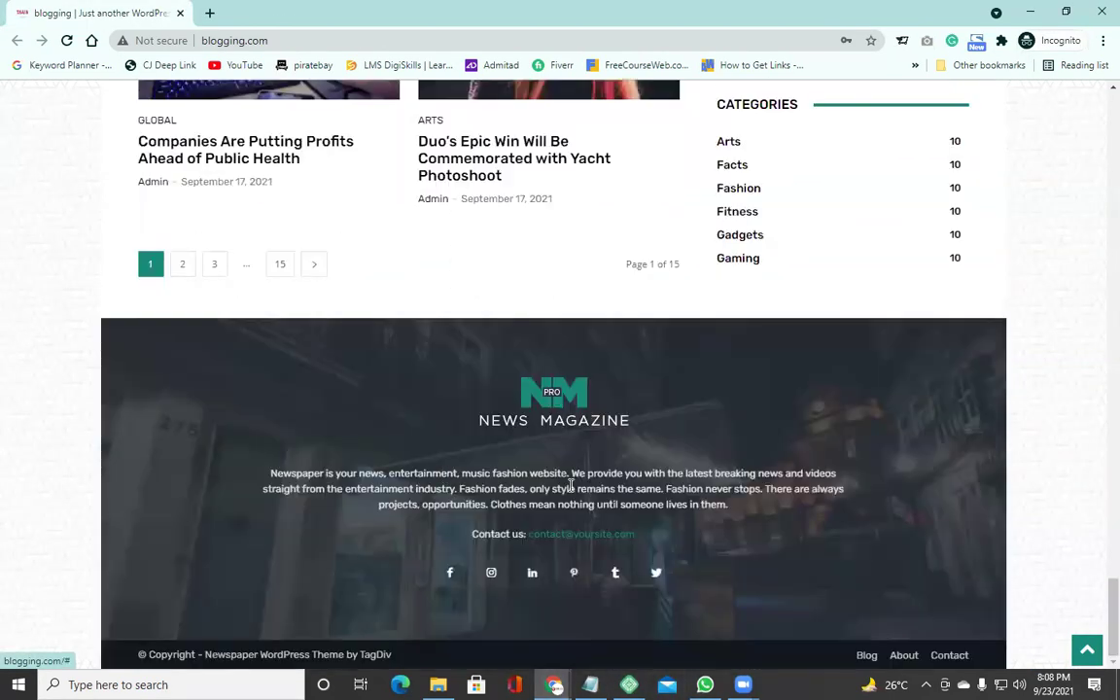
left_click(63, 39)
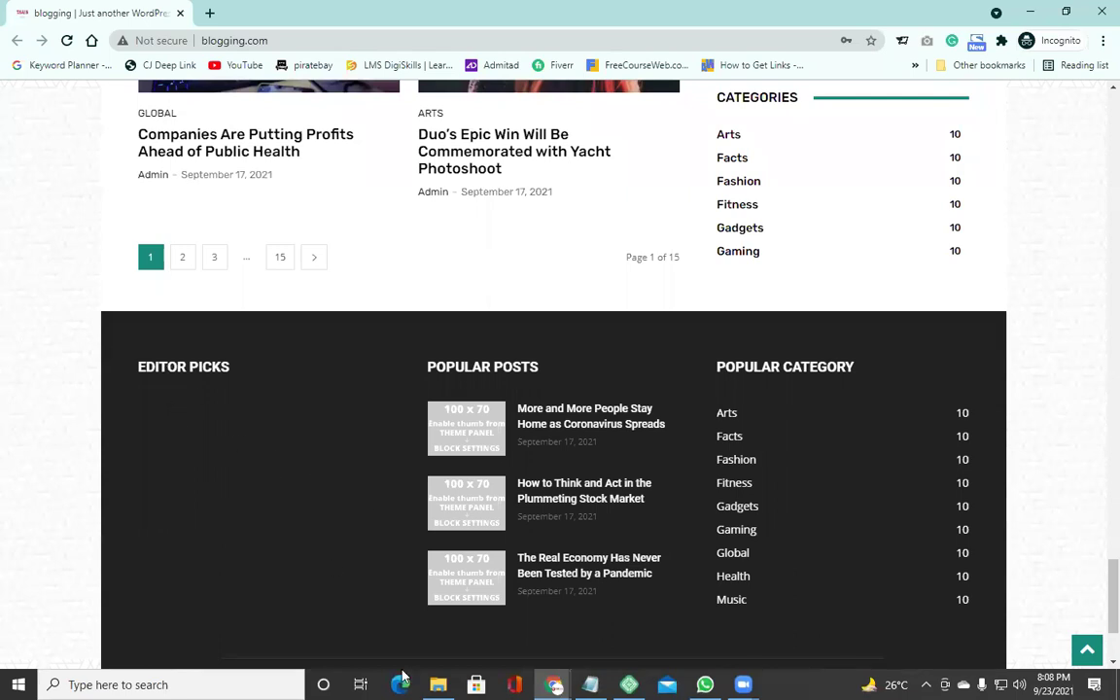
left_click(470, 617)
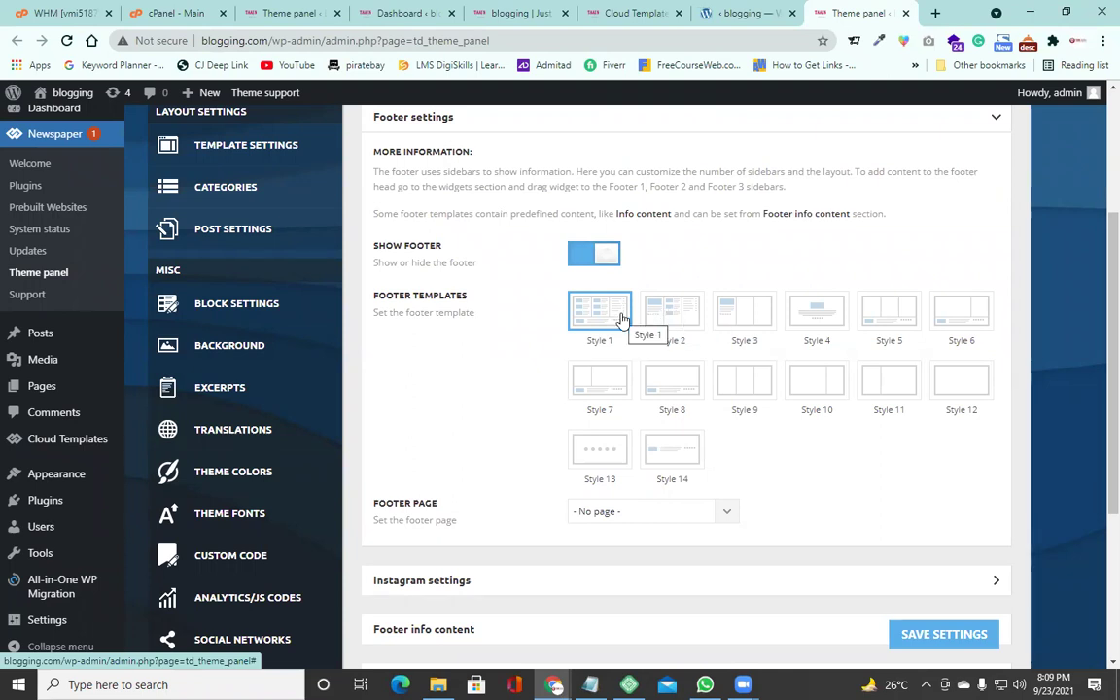
Choose Style 4 as the footer template.
scroll(622, 321, "down", 1)
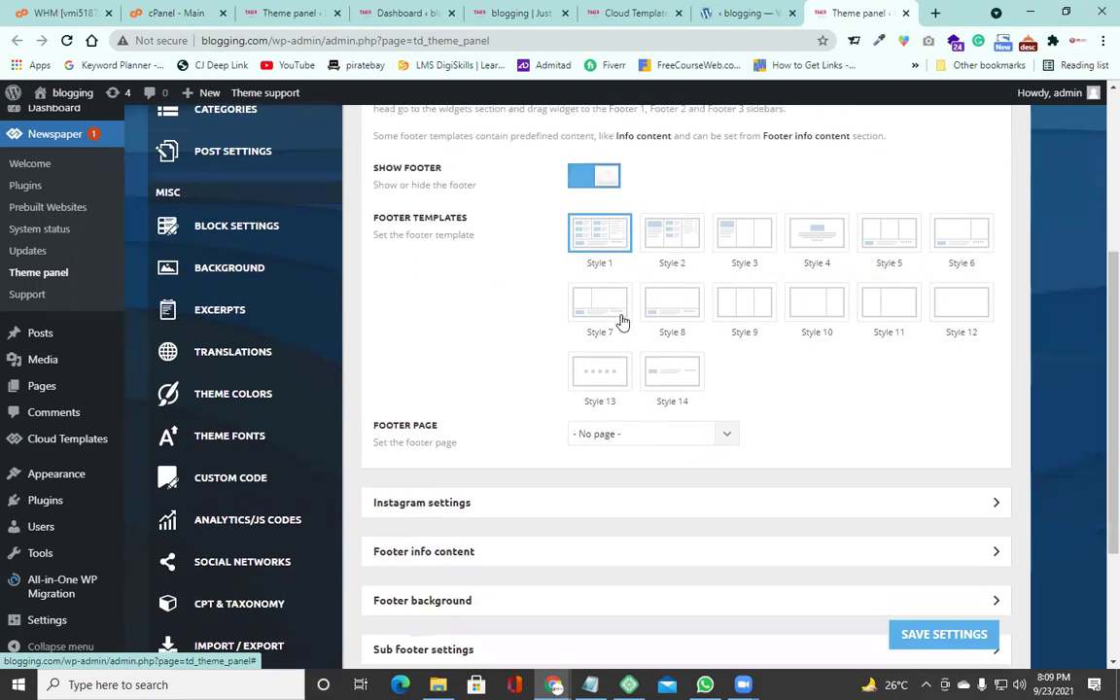
left_click(822, 243)
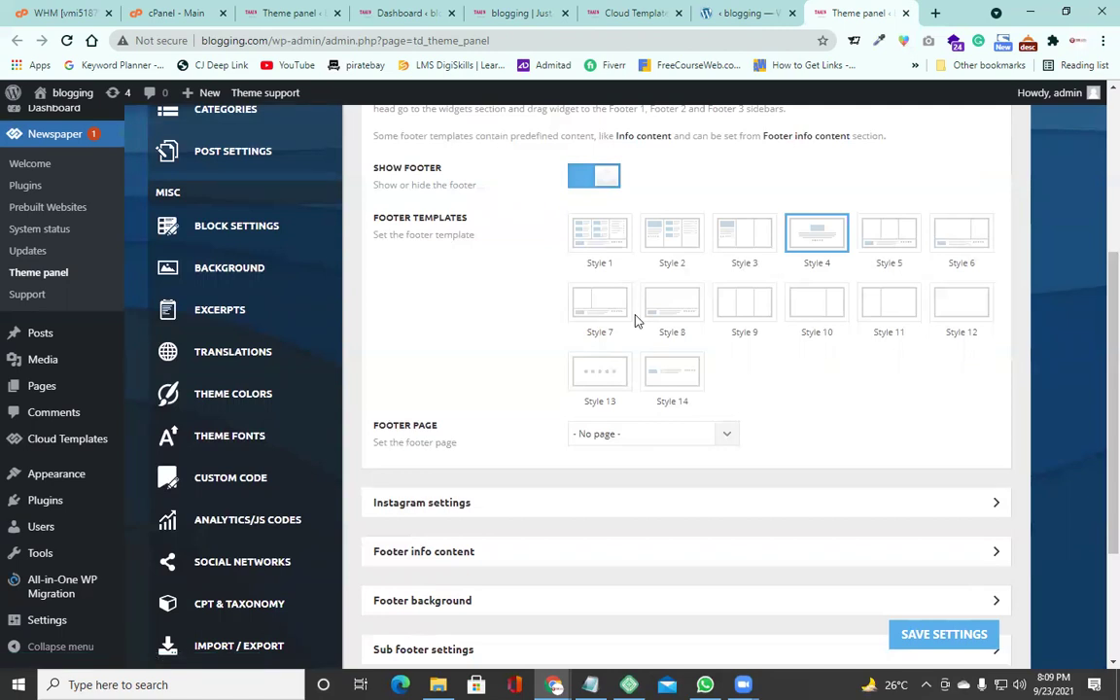
scroll(636, 350, "down", 1)
scroll(510, 408, "down", 2)
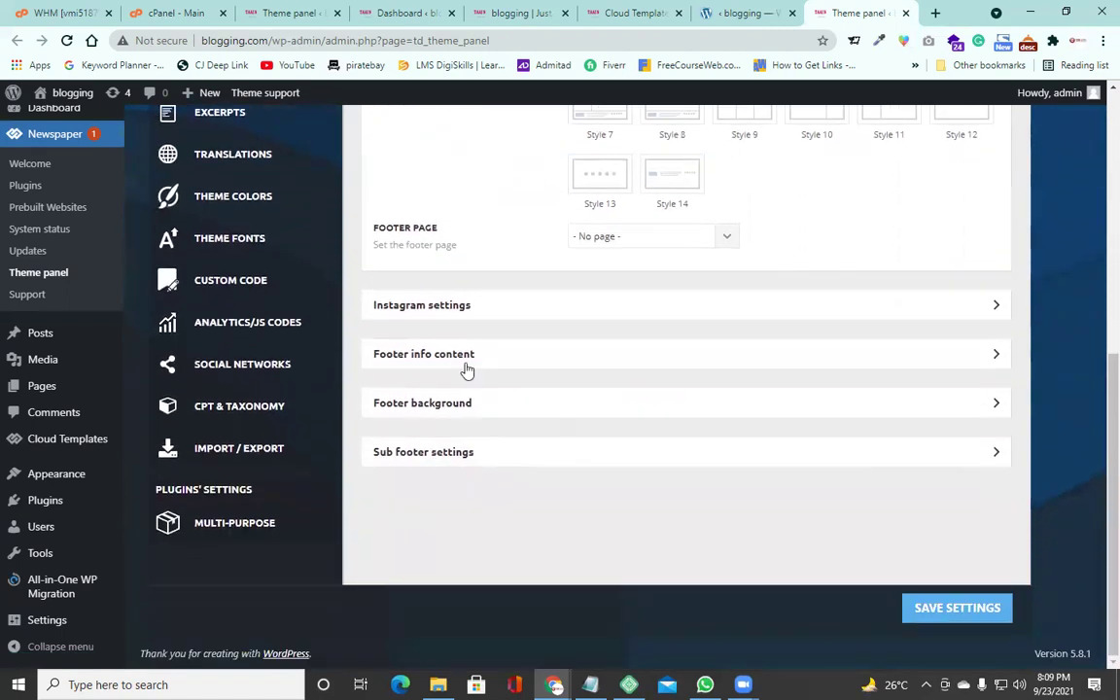
Enable the footer Instagram section, enter instagtram.com/digitalcooperatives as the Instagram ID, and save the settings.
left_click(506, 309)
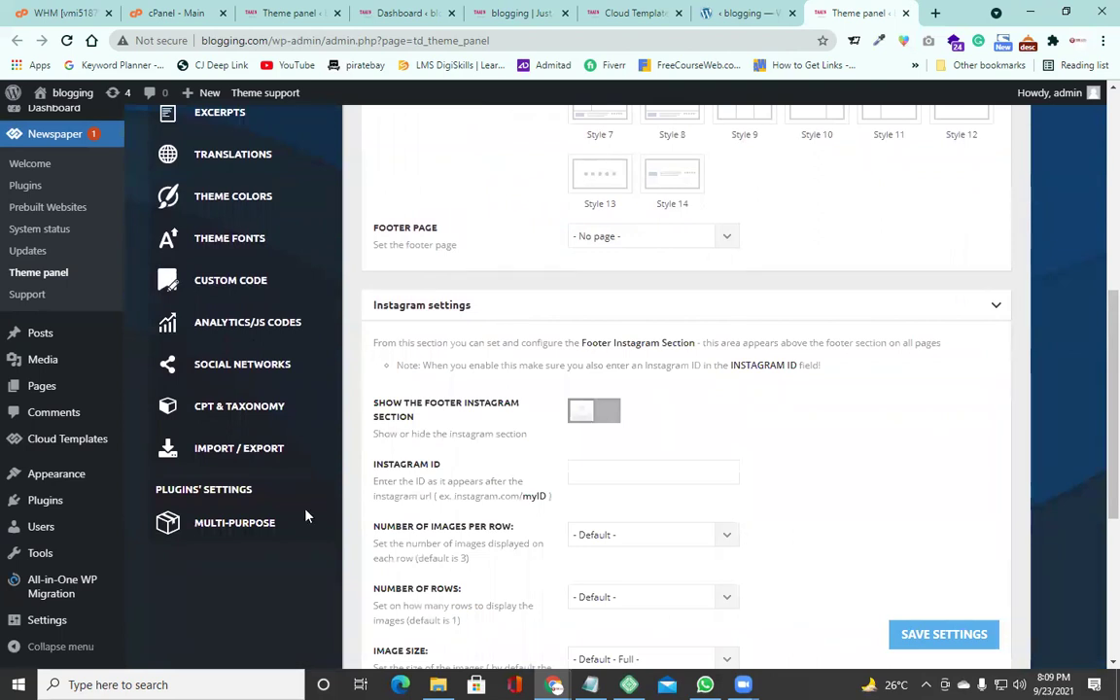
key("alt+Tab")
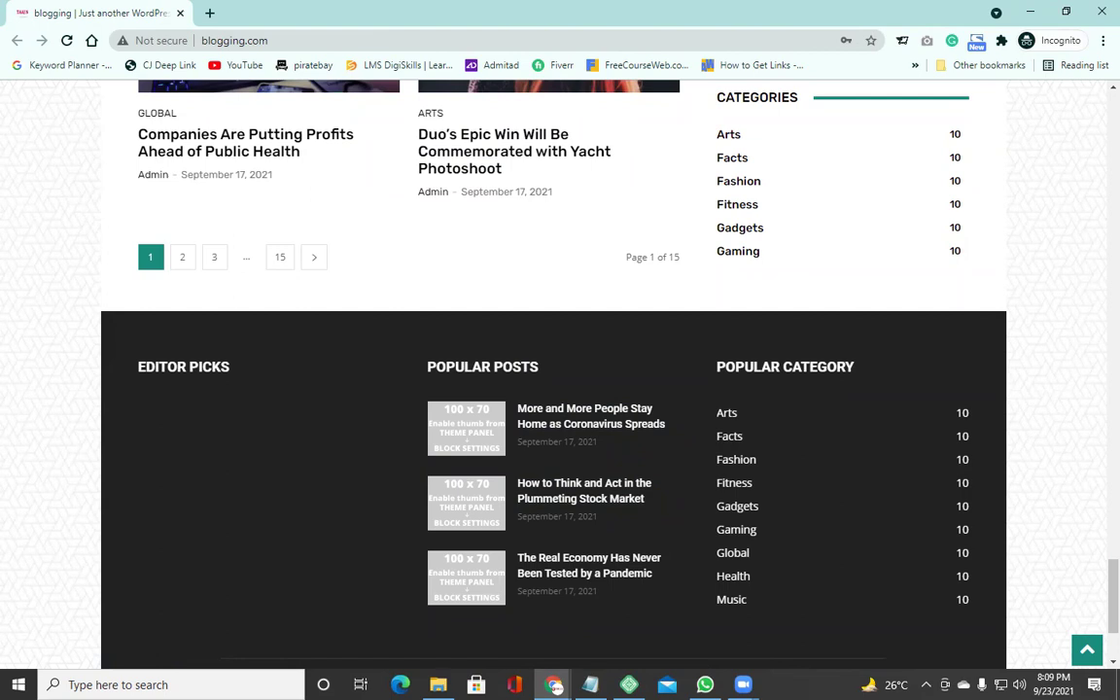
key("alt+Tab")
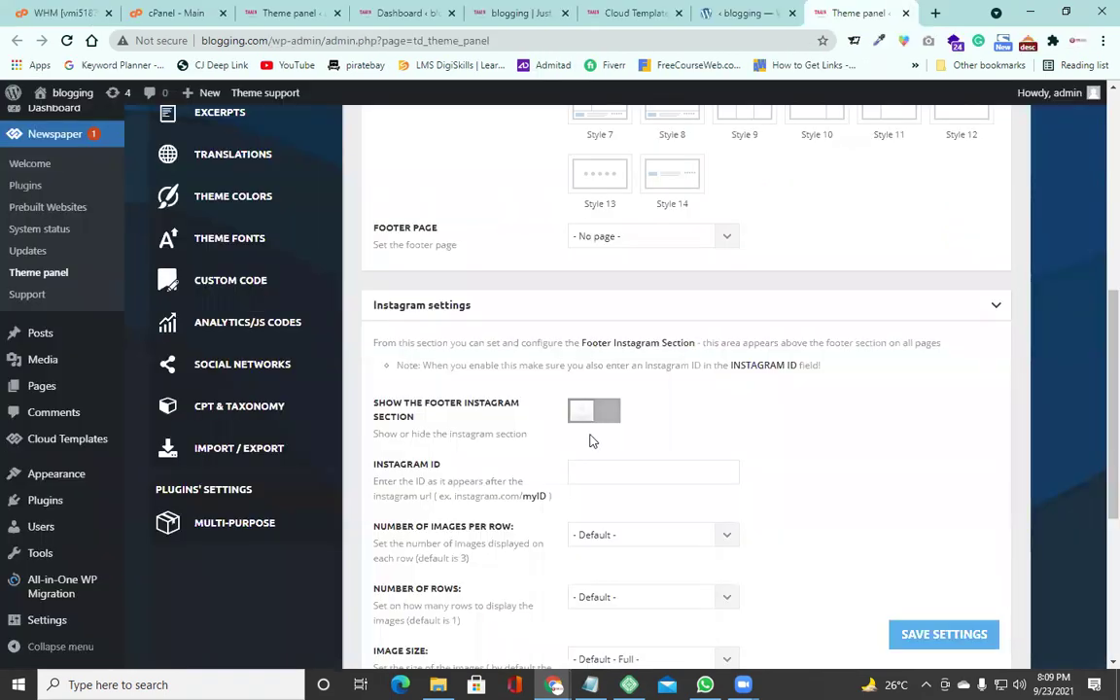
scroll(594, 443, "down", 3)
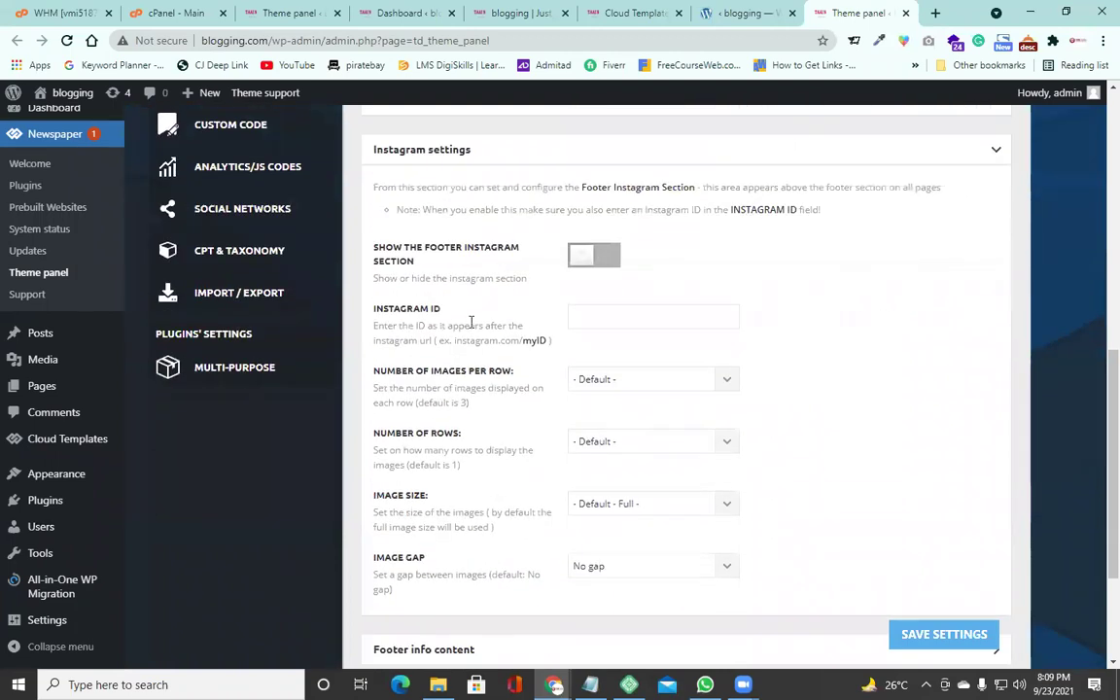
left_click(608, 254)
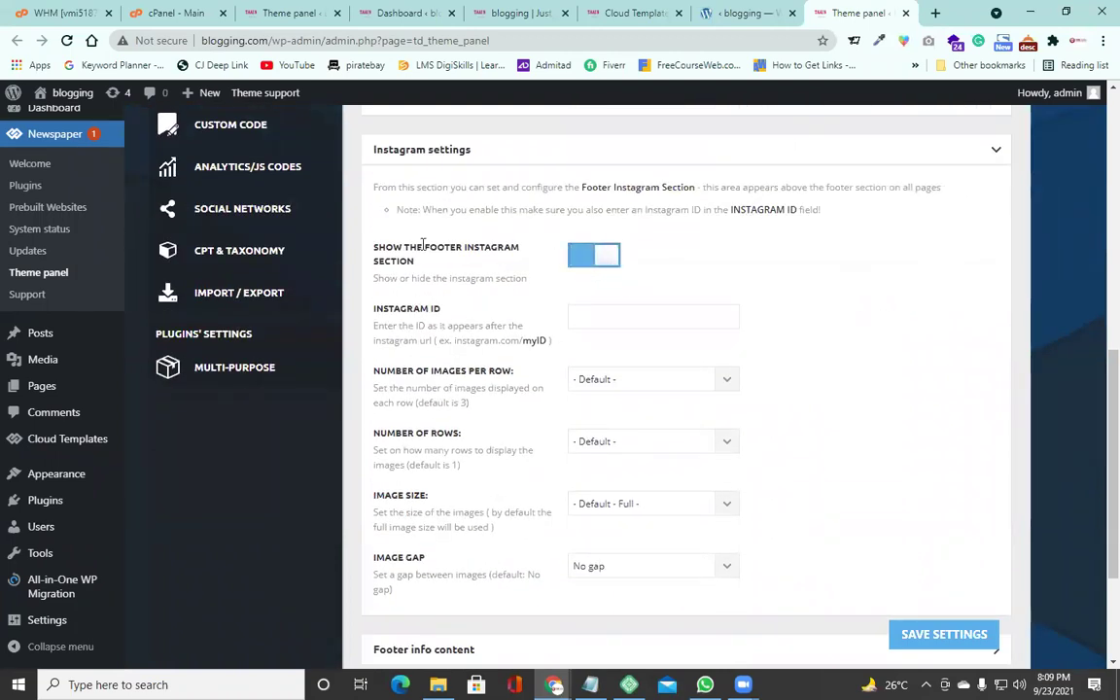
left_click(587, 316)
type("tagram.c")
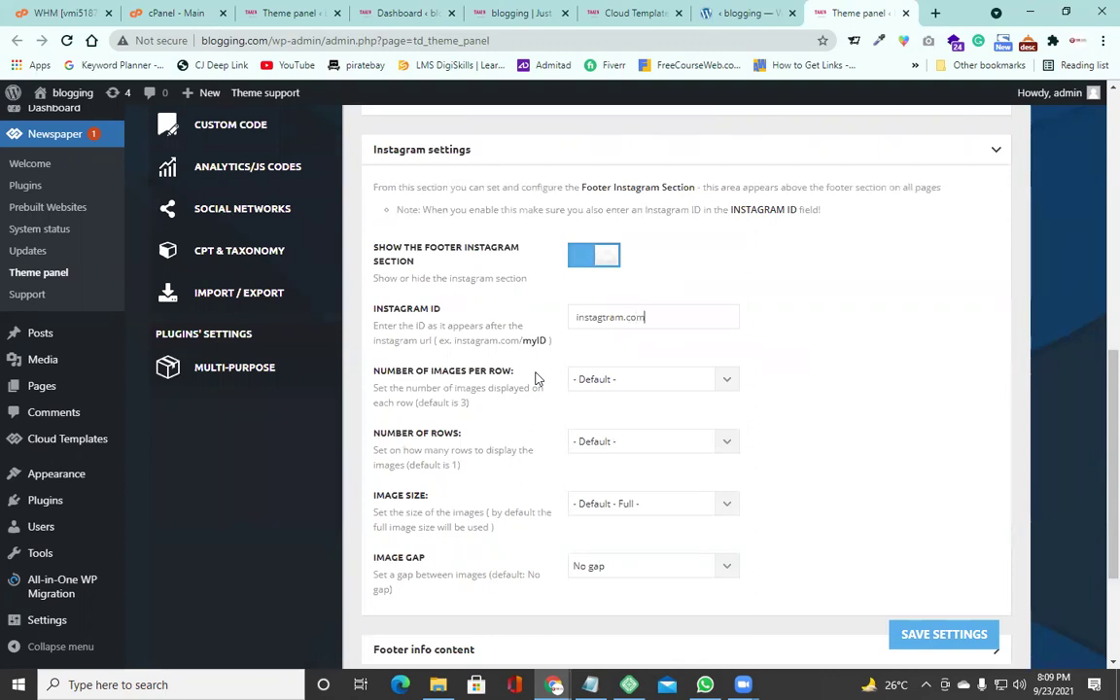
type("om/digitalcooperatives")
left_click(929, 639)
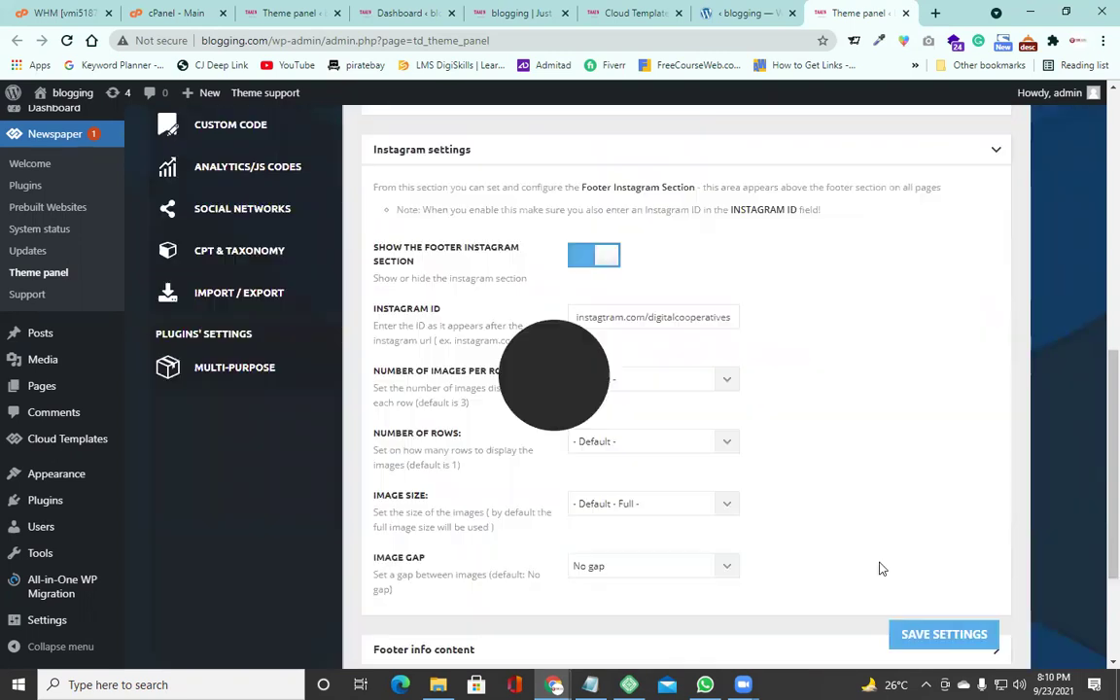
Reload the incognito homepage, check the Instagram line above the footer, and return to the theme panel.
mouse_move(562, 683)
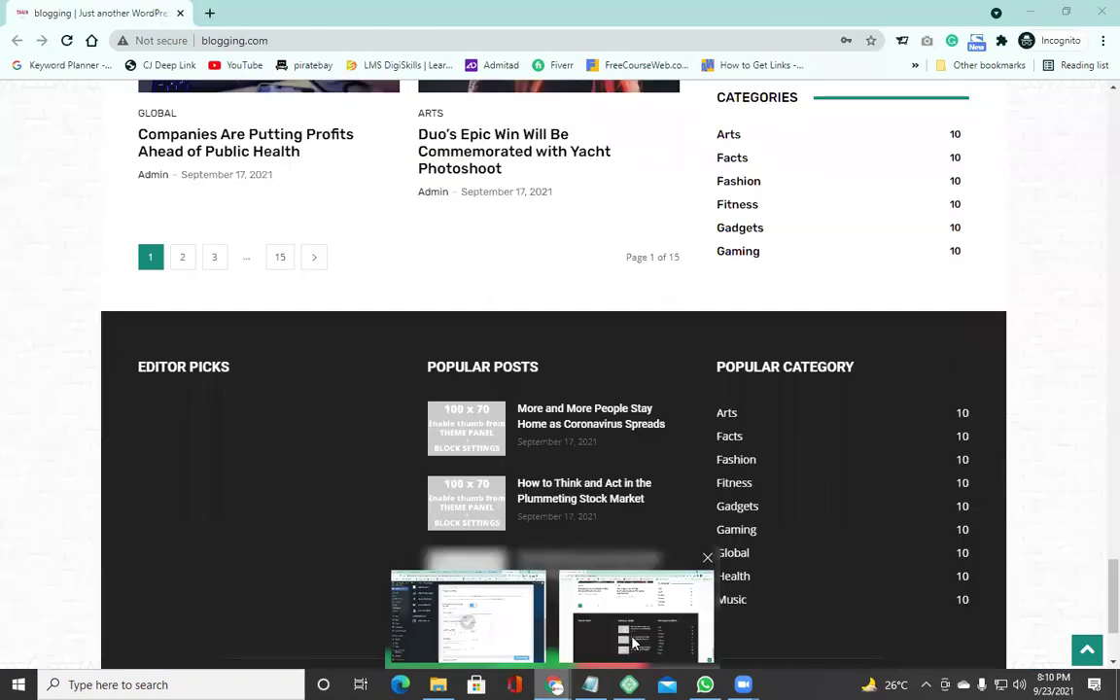
left_click(633, 643)
left_click(64, 39)
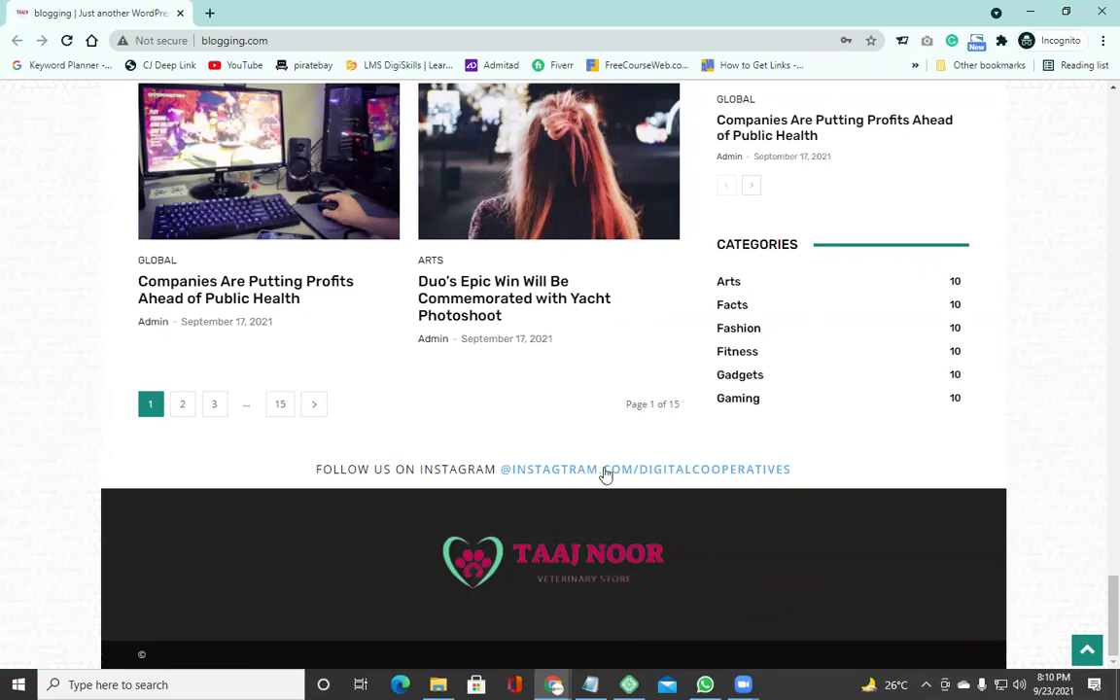
left_click_drag(370, 472, 444, 467)
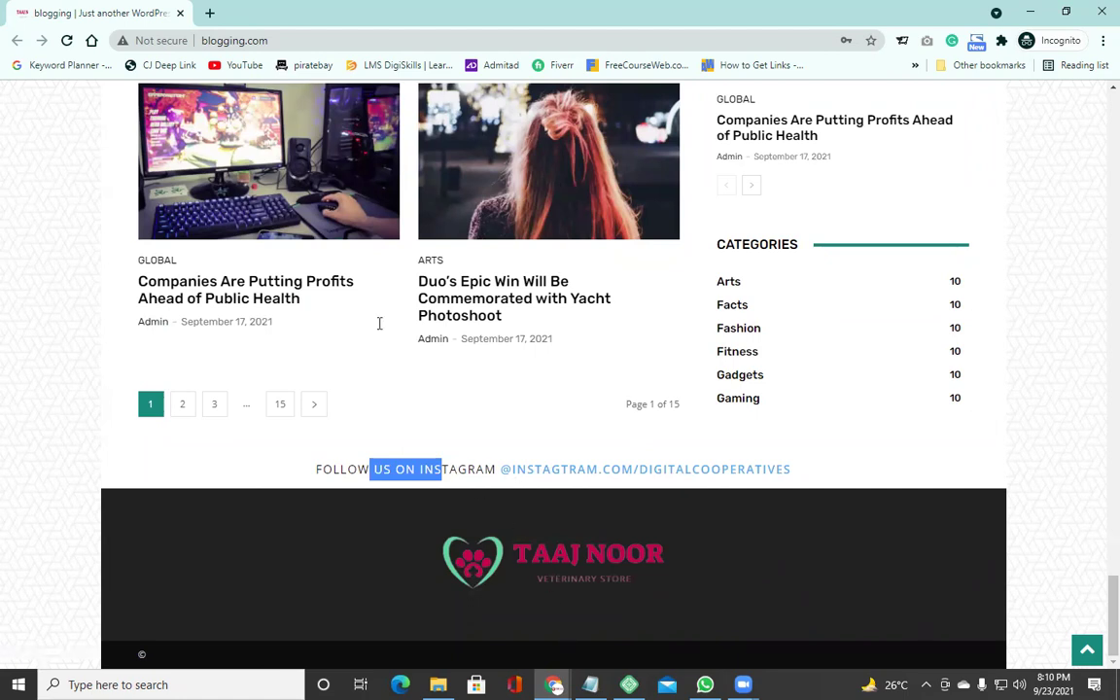
key("alt+Tab")
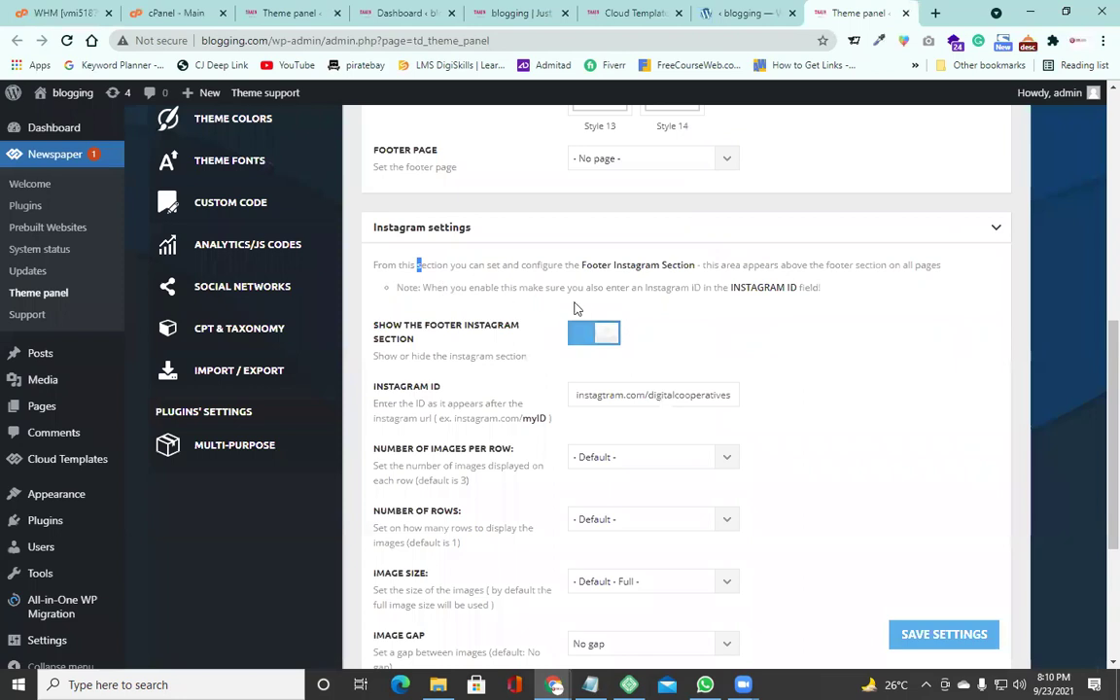
Review the Instagram section's description and its options for images per row, rows, image size and gap.
left_click_drag(714, 289, 838, 276)
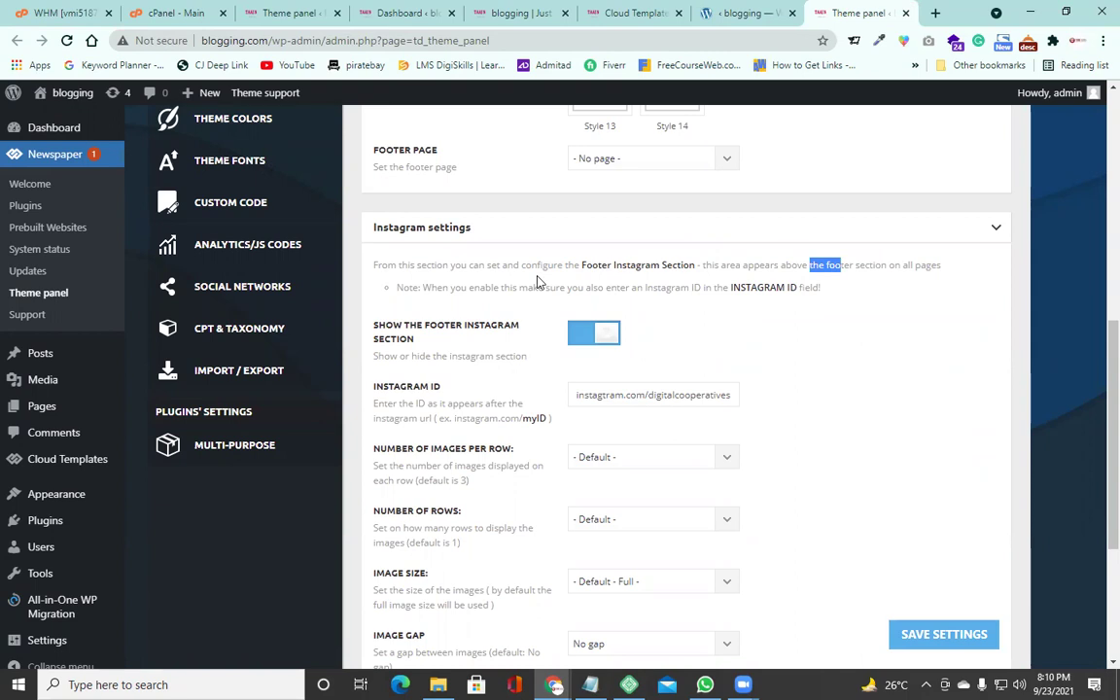
scroll(802, 307, "down", 2)
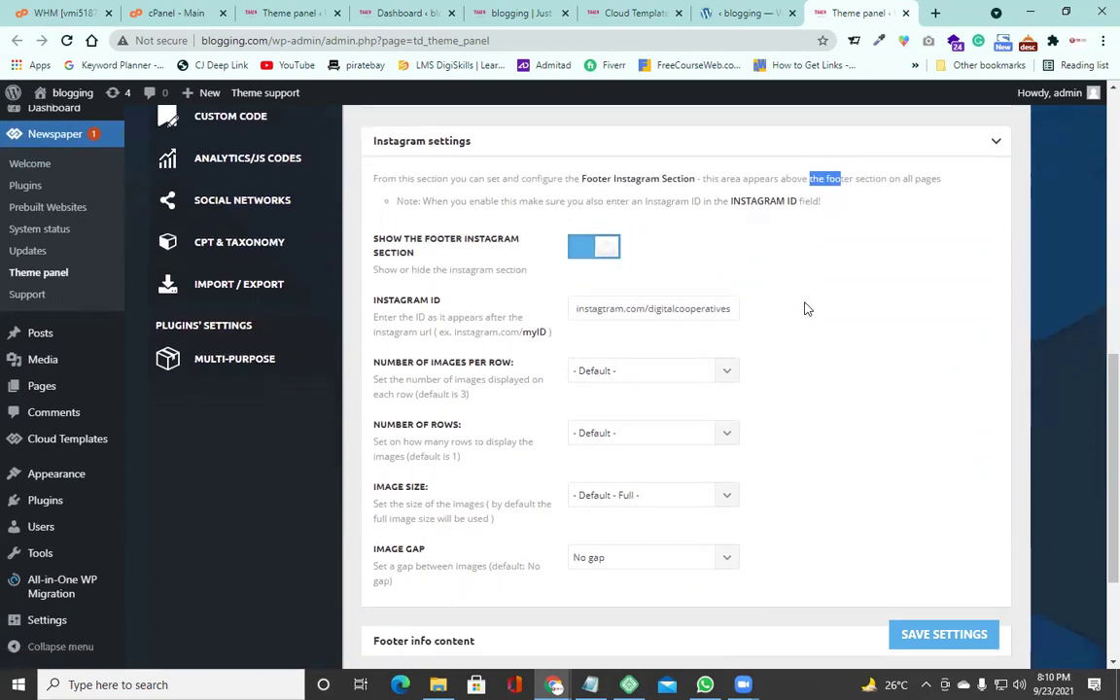
left_click(677, 242)
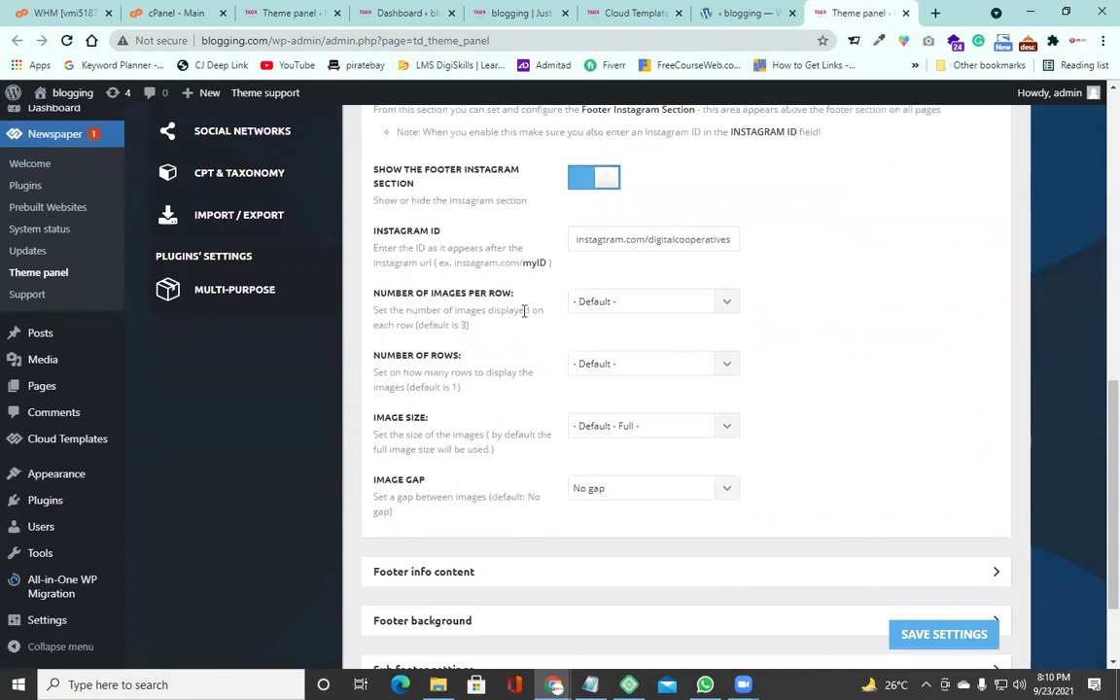
Switch the footer template to Style 1 and save the theme settings.
scroll(523, 309, "up", 6)
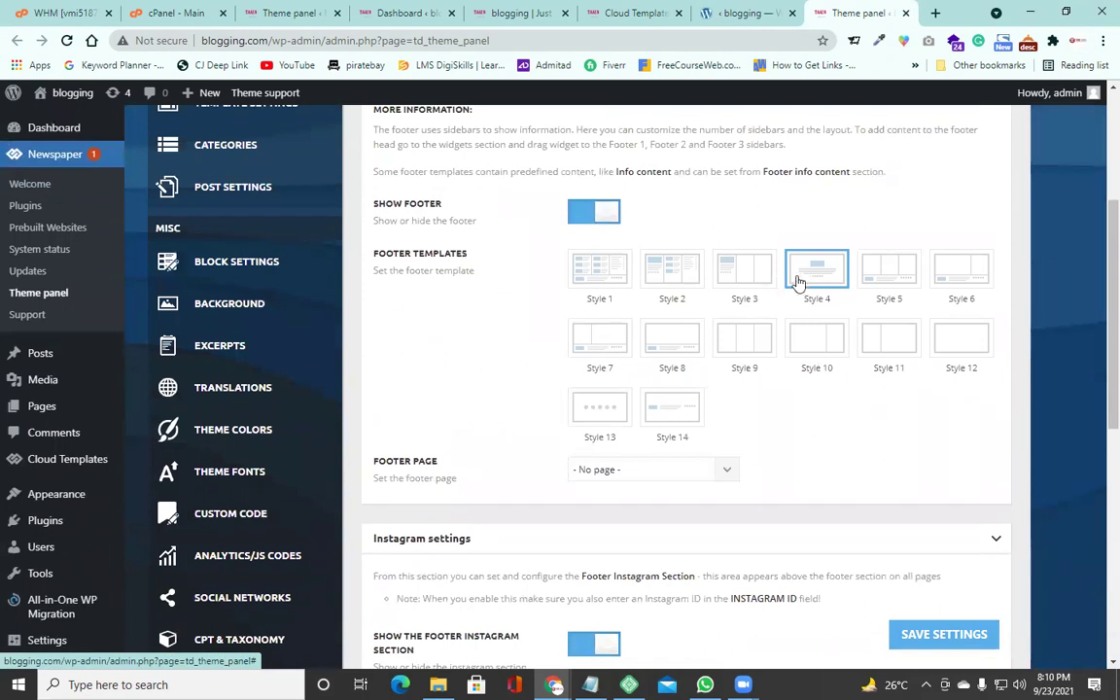
left_click(604, 274)
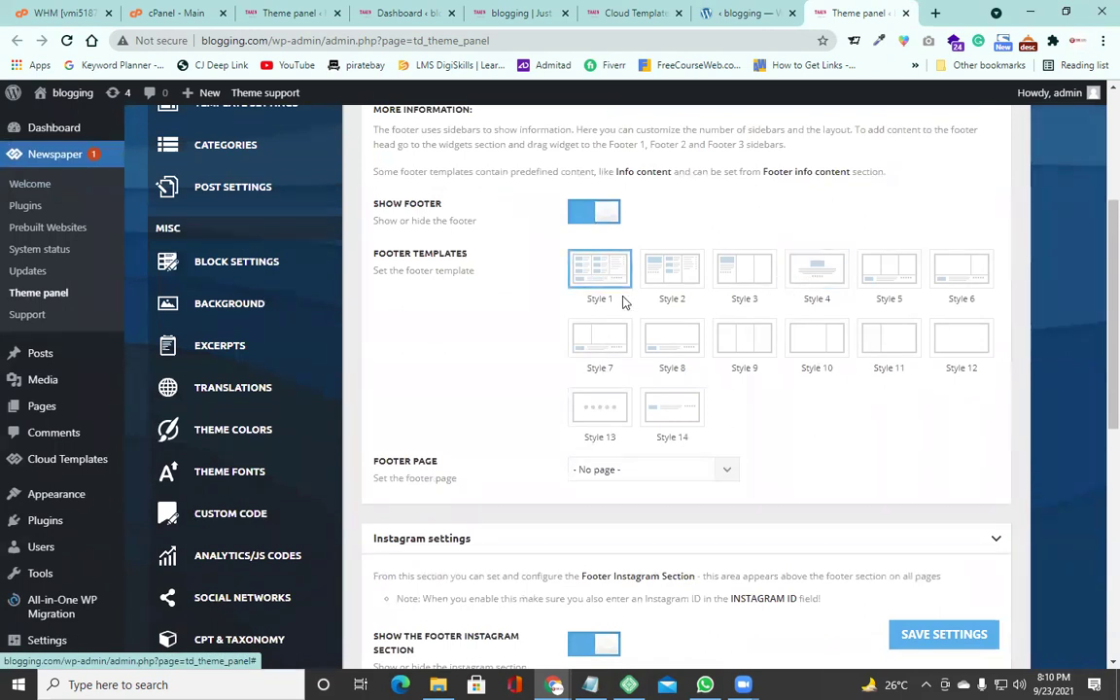
left_click(931, 634)
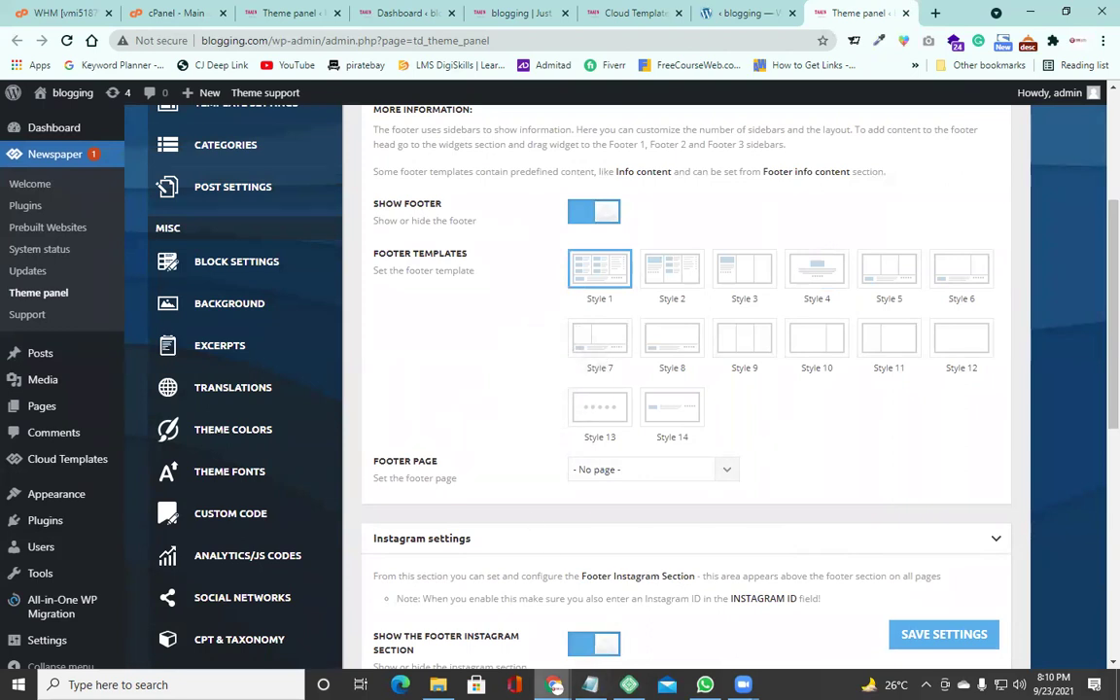
Reload the incognito homepage and check the Style 1 footer with the Instagram line.
key("alt+Tab")
left_click(69, 41)
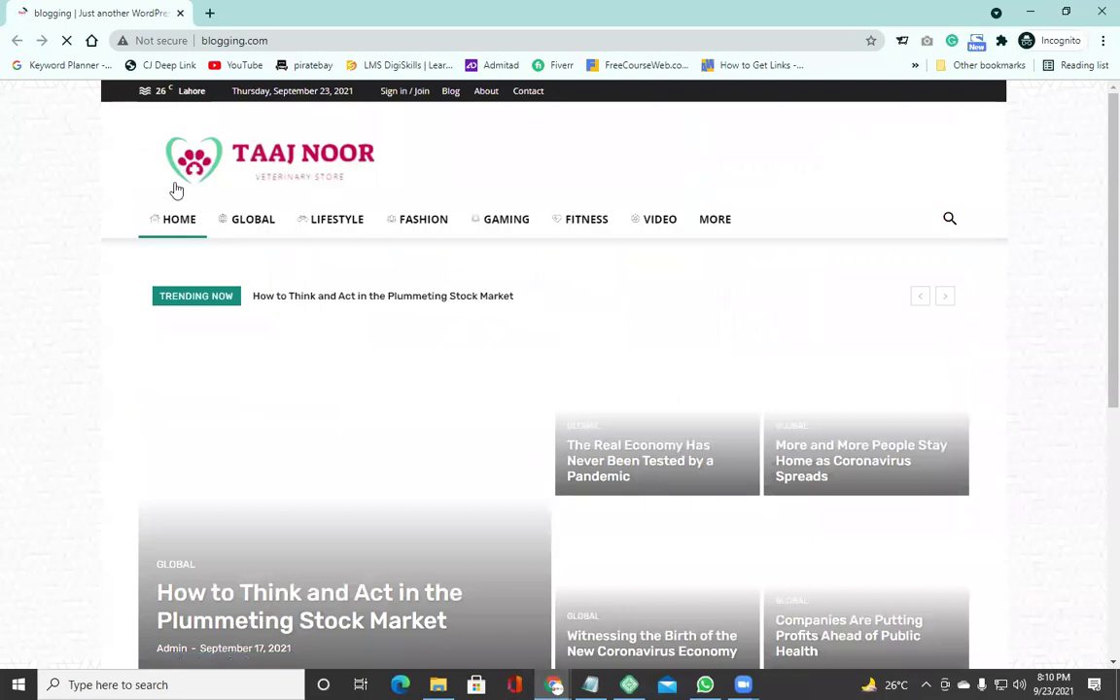
scroll(112, 267, "down", 15)
scroll(113, 267, "down", 3)
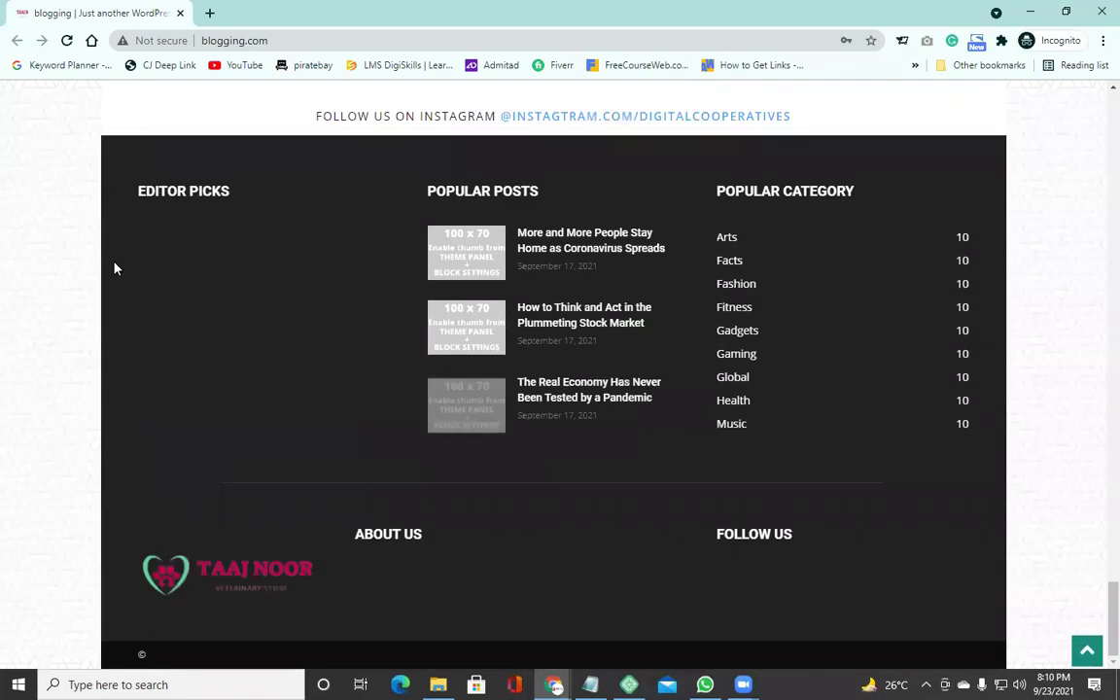
scroll(142, 313, "up", 2)
scroll(142, 313, "down", 2)
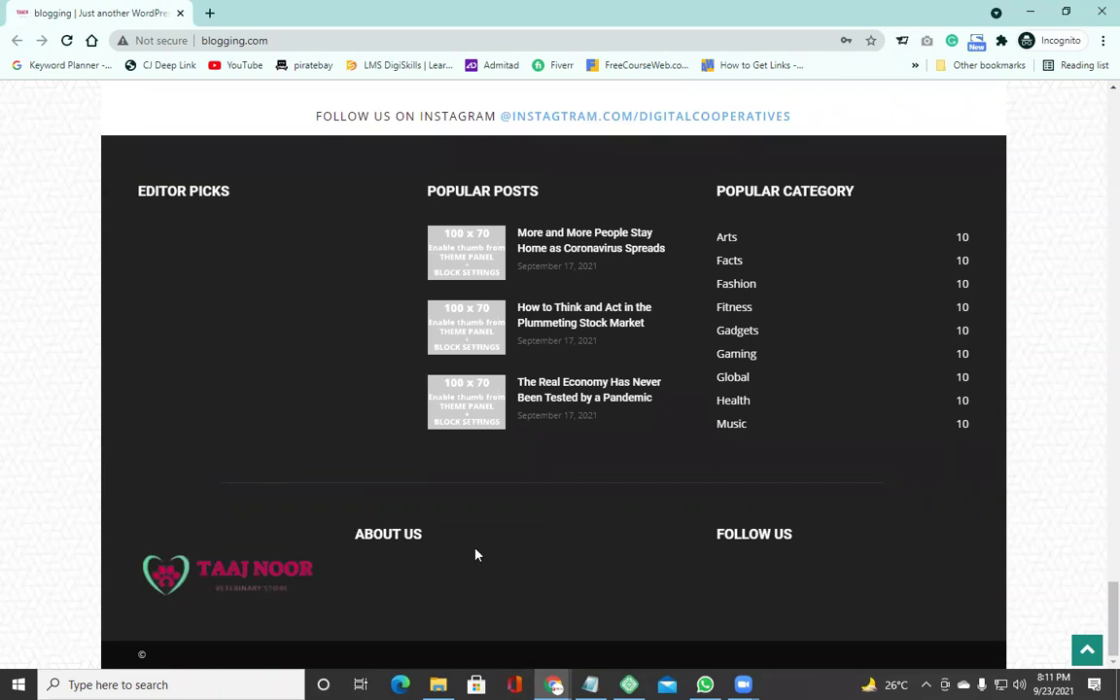
Back in the theme panel, set the Instagram section to 6 images per row and 2 rows, and save the settings.
key("alt+Tab")
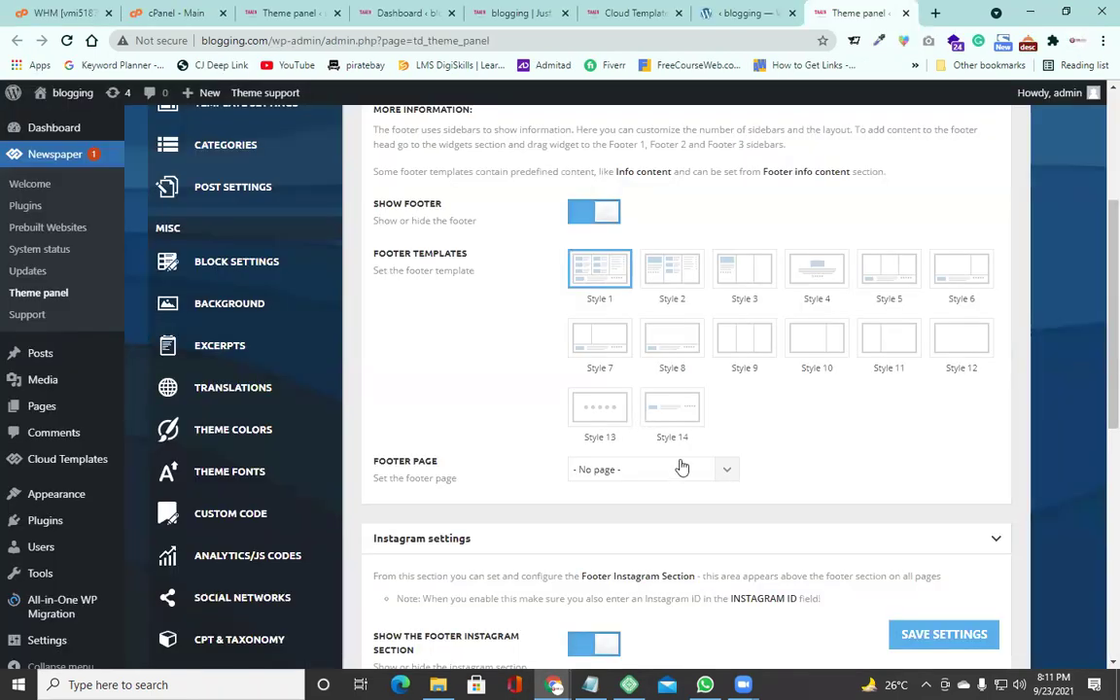
scroll(681, 468, "down", 4)
left_click(670, 457)
left_click(665, 560)
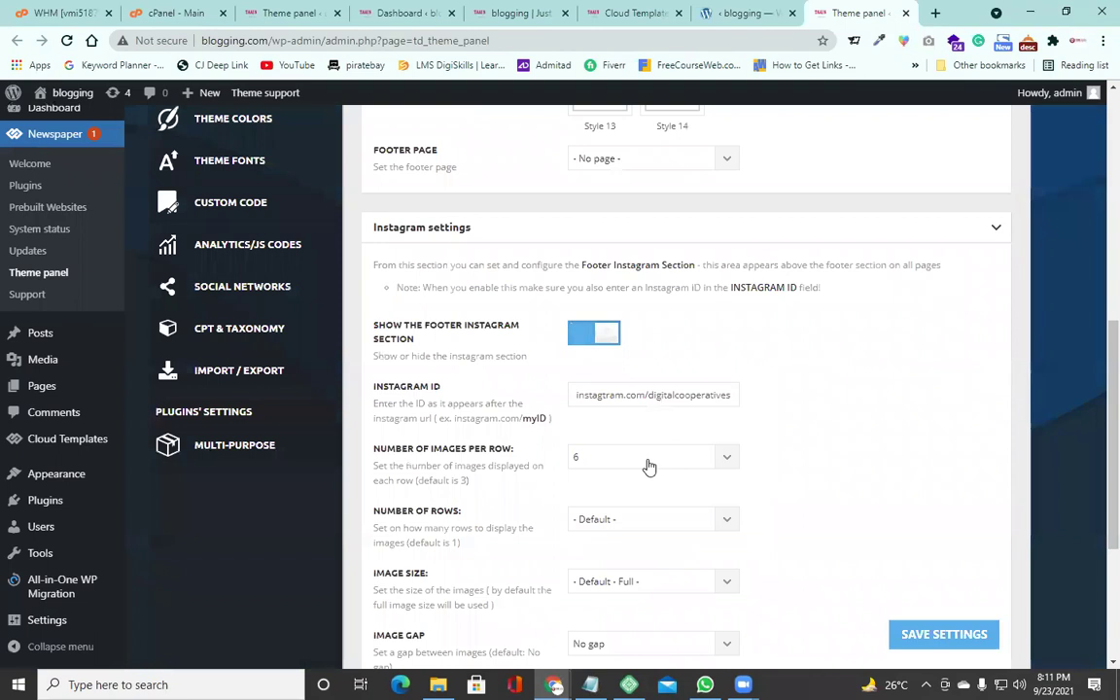
scroll(638, 432, "down", 2)
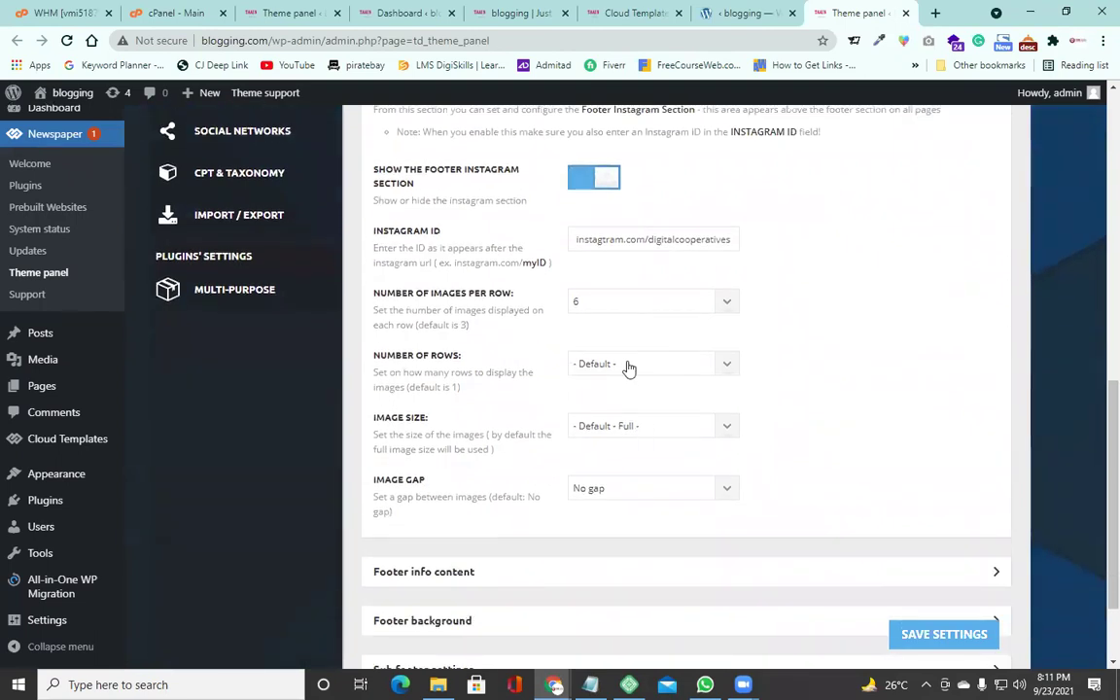
left_click(628, 365)
left_click(620, 411)
left_click(908, 637)
Reload the incognito homepage and check the Instagram section above the footer.
mouse_move(554, 684)
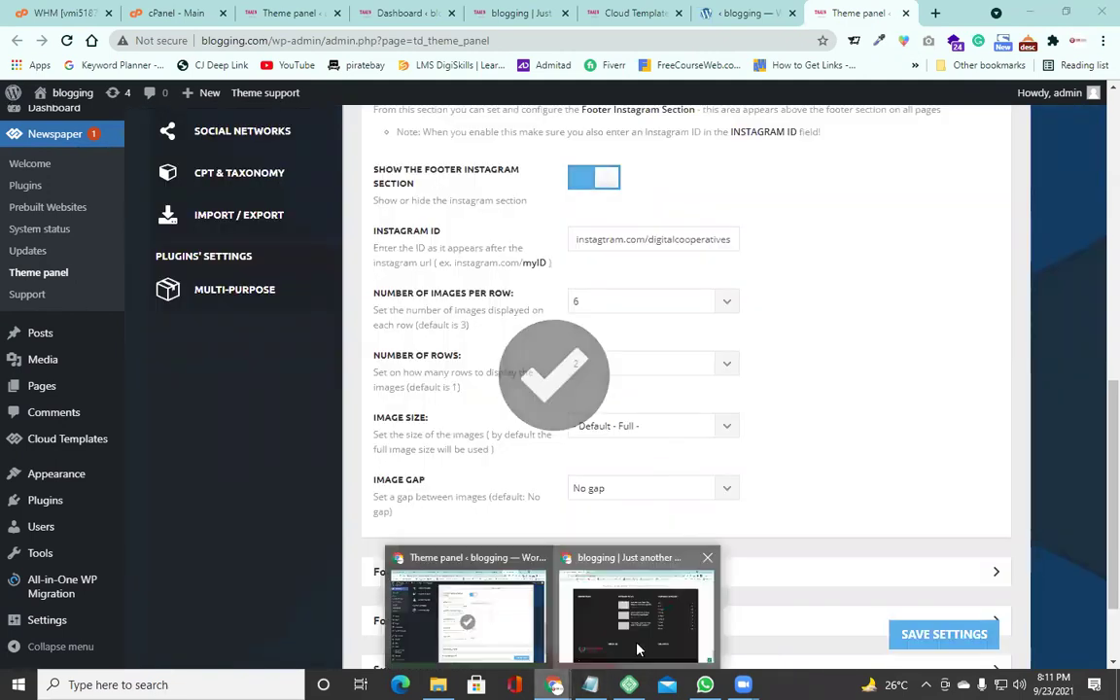
left_click(633, 620)
scroll(194, 165, "up", 1)
left_click(66, 40)
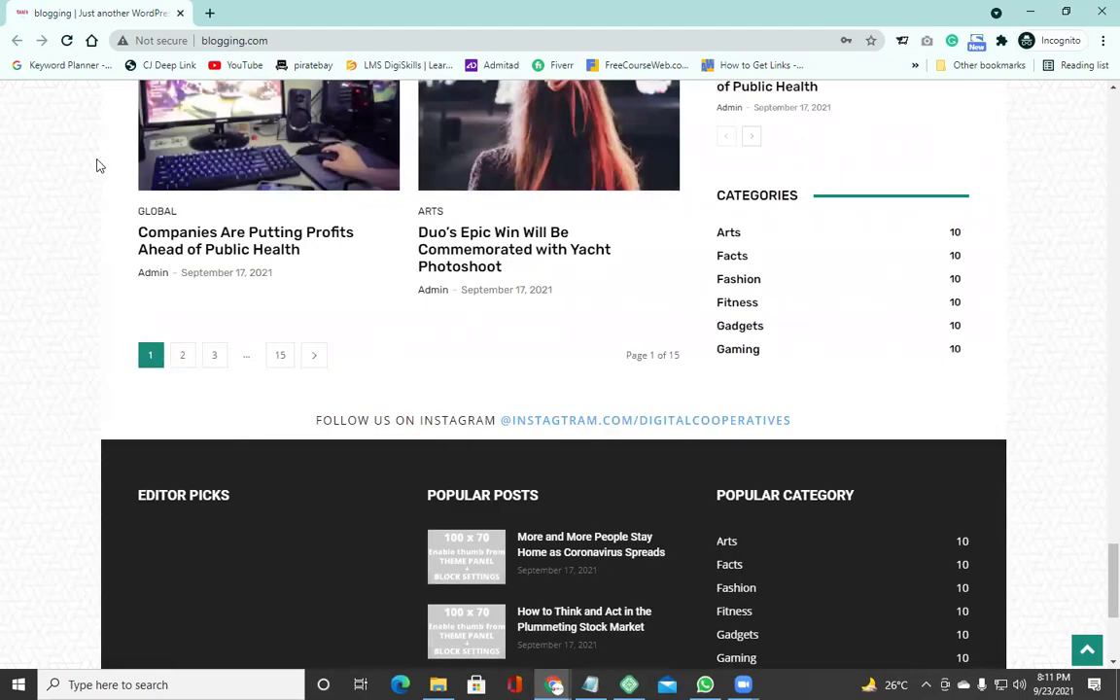
scroll(117, 180, "down", 3)
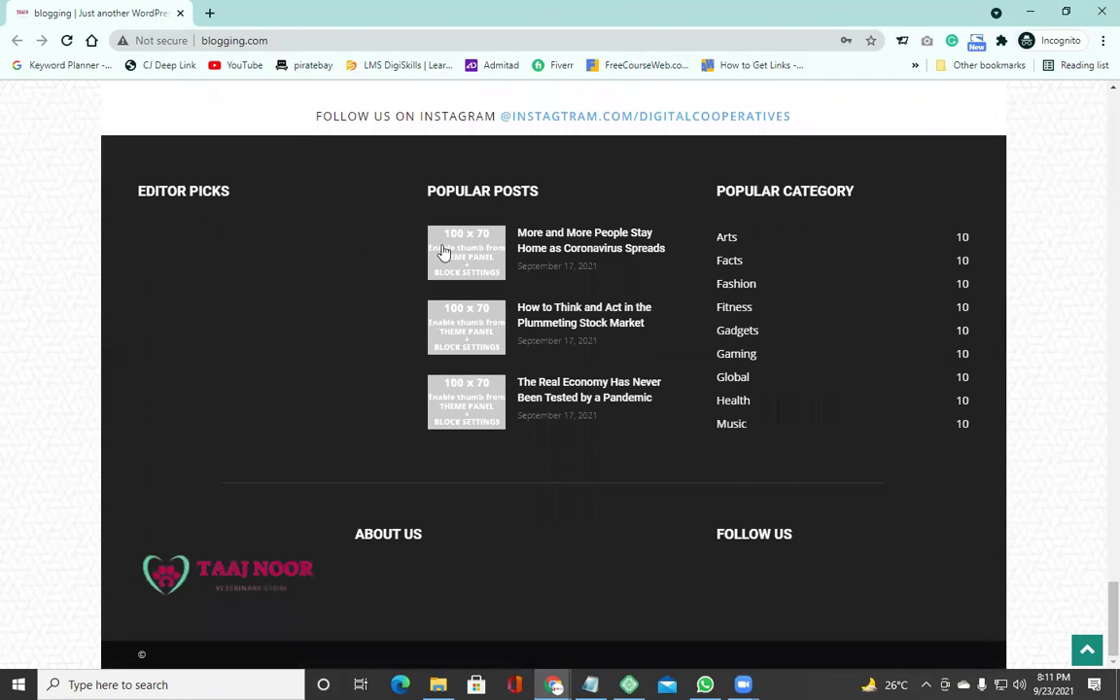
scroll(570, 168, "up", 1)
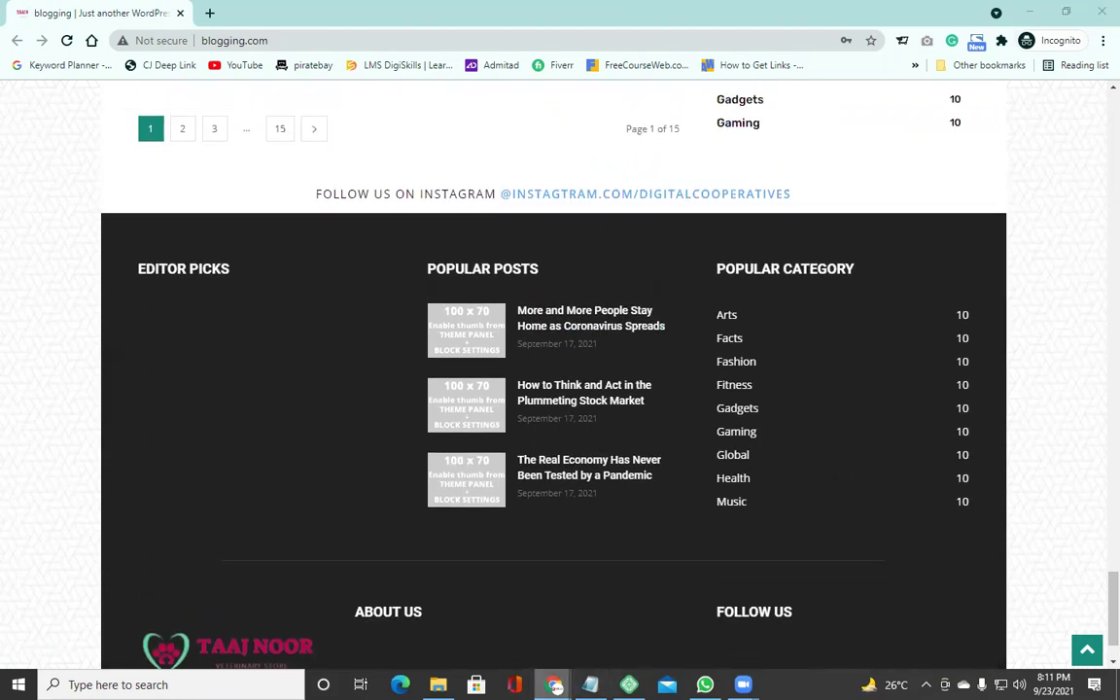
Return to the theme panel, set the Instagram image size to Small - 150px, and save the settings.
mouse_move(554, 685)
left_click(487, 622)
left_click(694, 427)
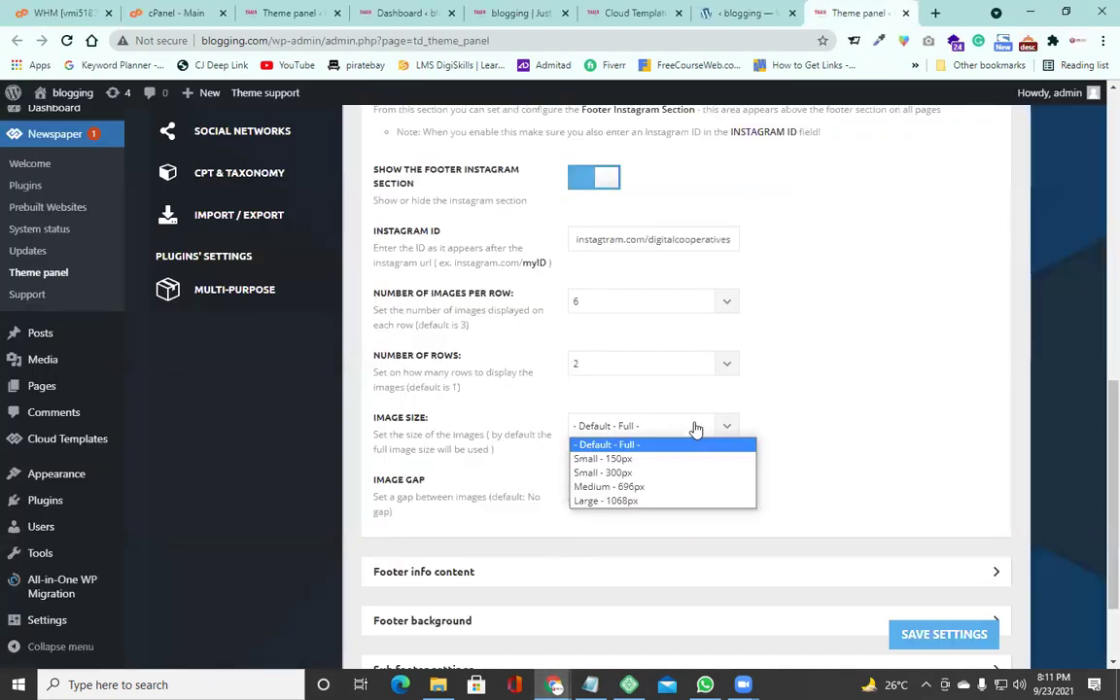
left_click(688, 458)
scroll(912, 479, "up", 1)
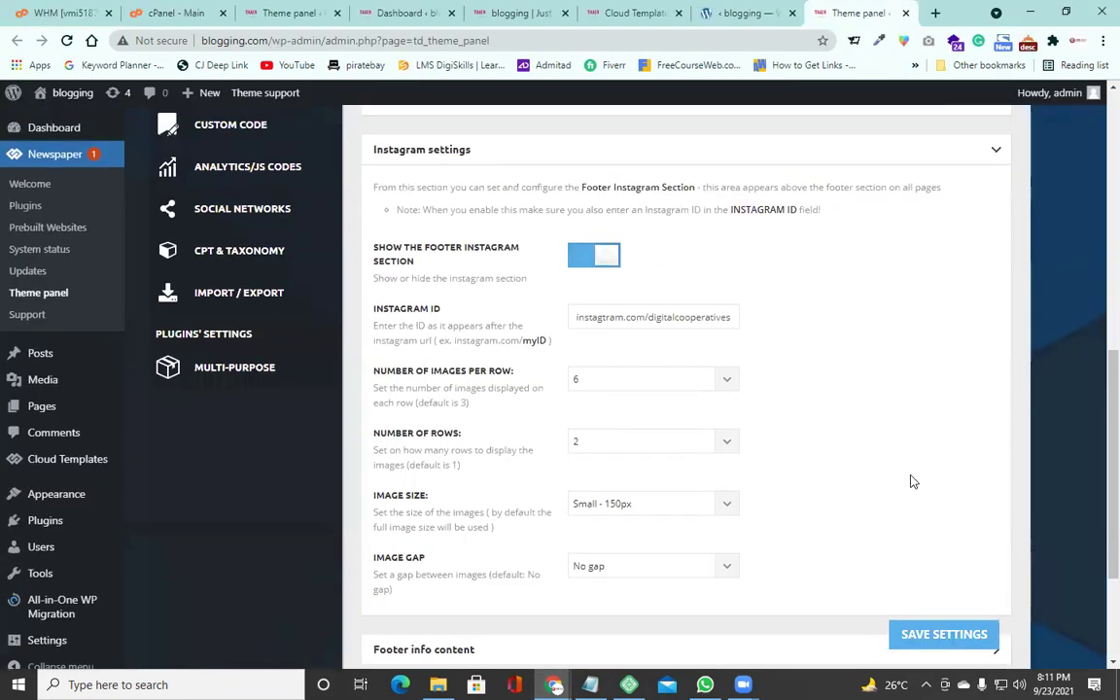
left_click(948, 627)
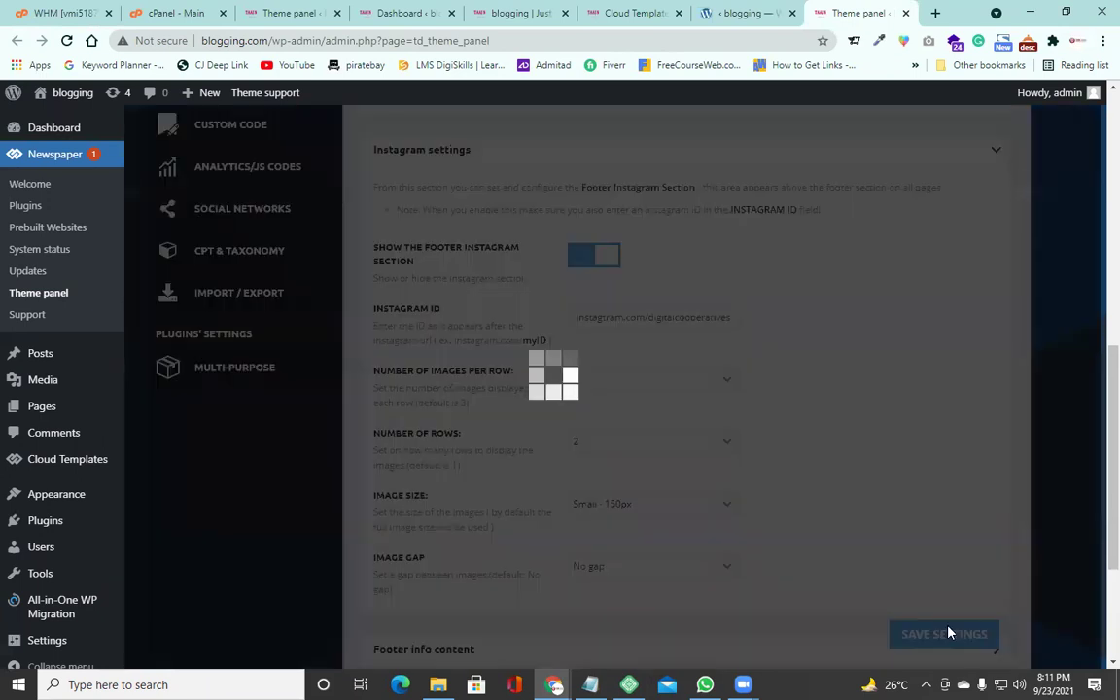
Expand the footer info content section and set TaajNoor-Logo-horizontal.png from the media library as the footer logo.
scroll(841, 494, "down", 2)
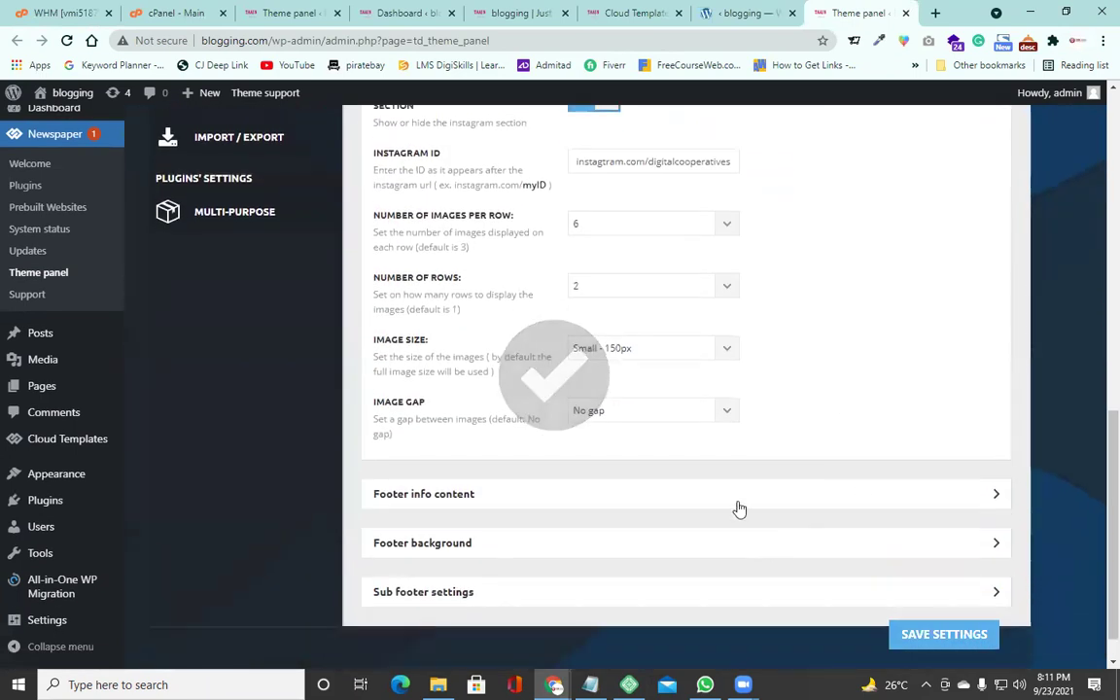
left_click(751, 500)
scroll(738, 451, "down", 2)
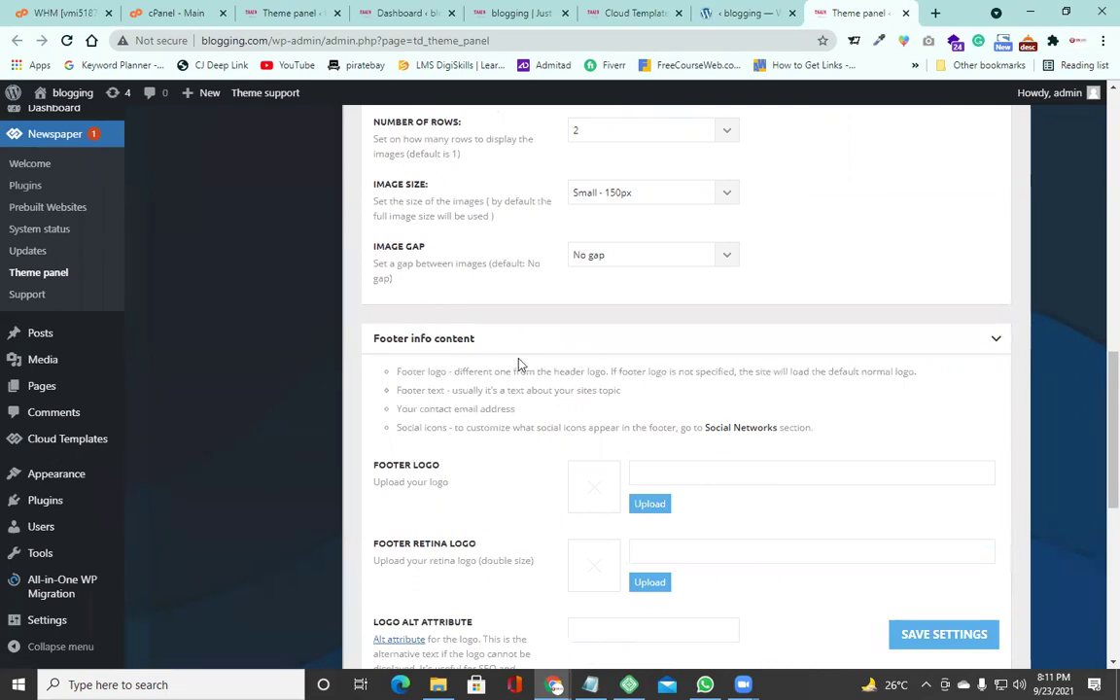
scroll(574, 377, "down", 2)
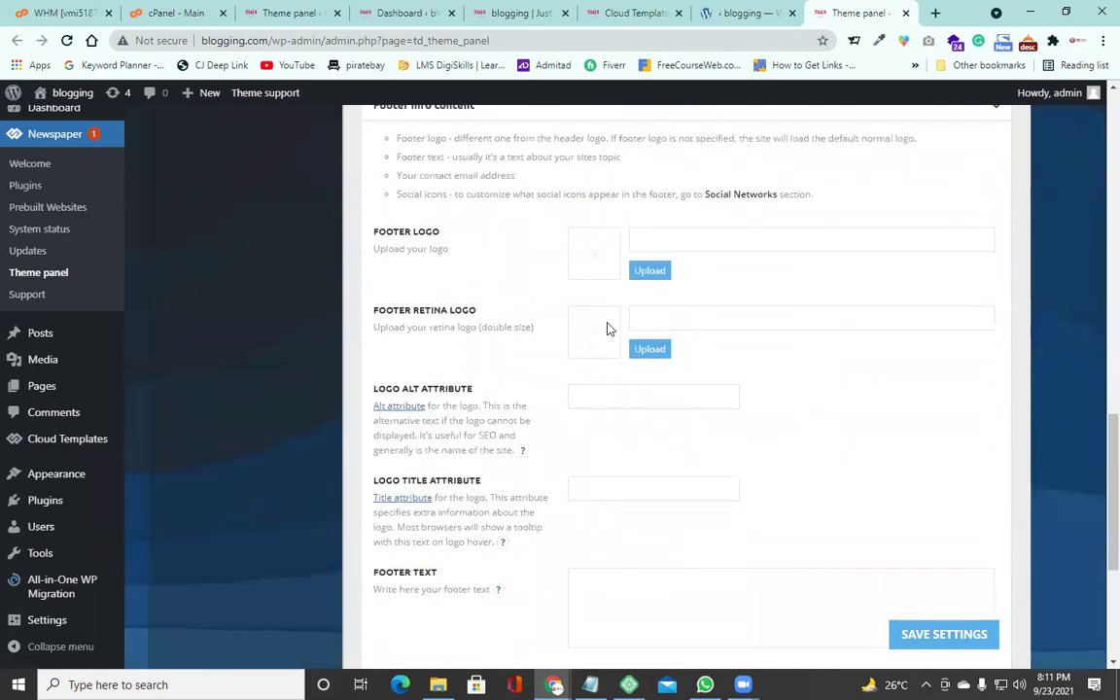
scroll(613, 336, "up", 1)
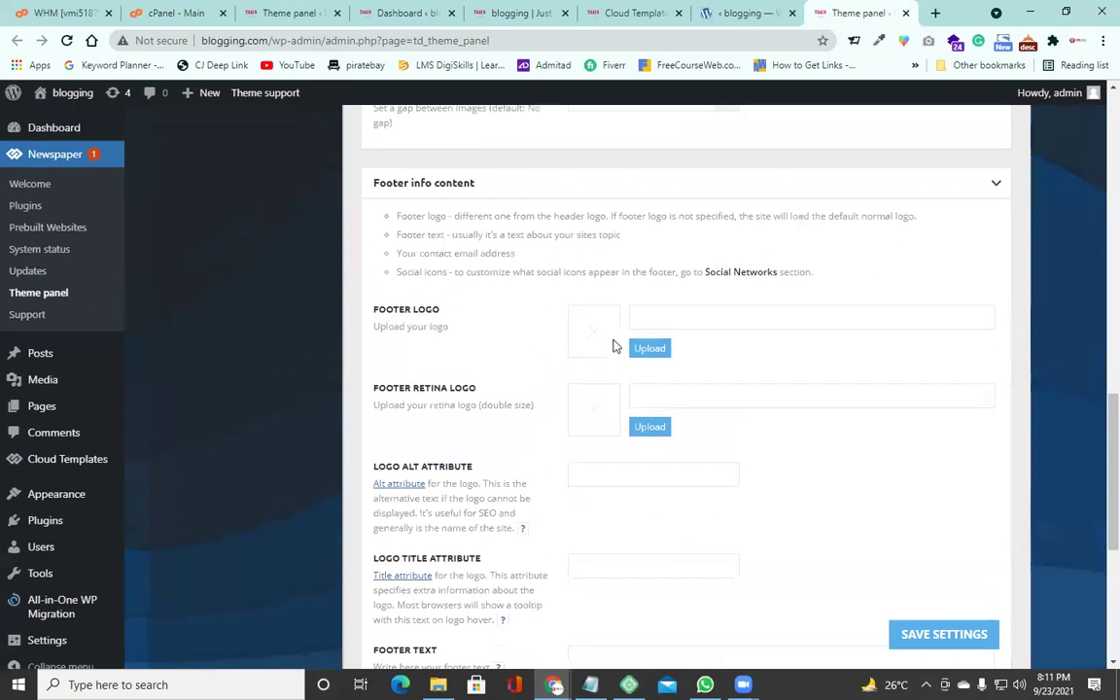
left_click(662, 352)
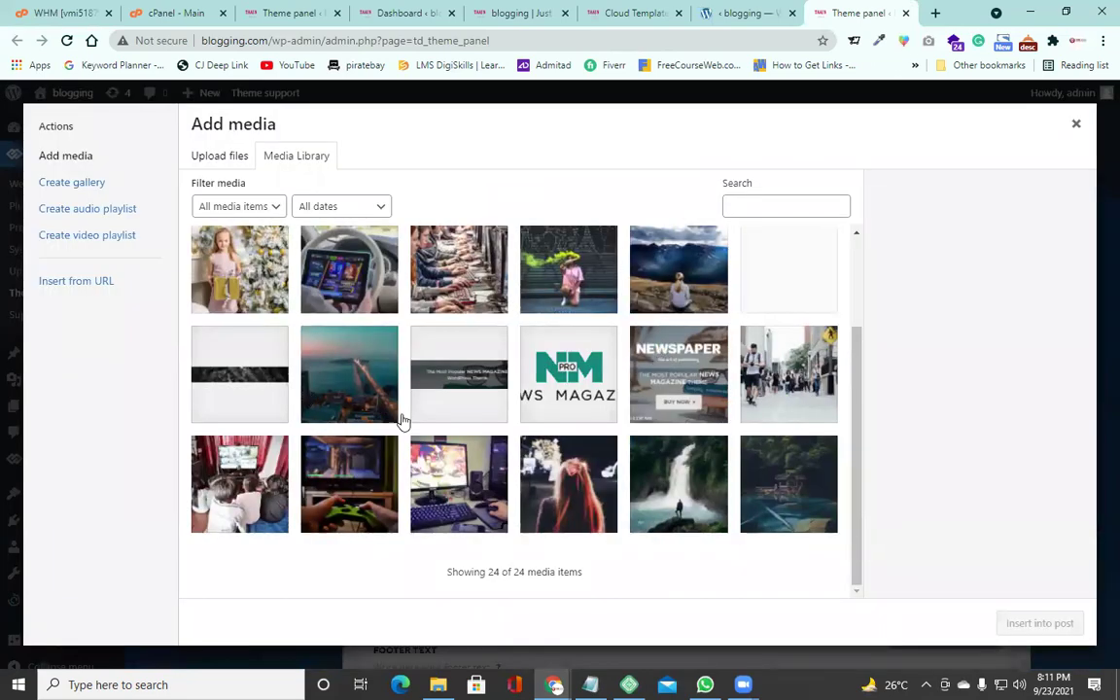
scroll(532, 415, "up", 2)
left_click(428, 265)
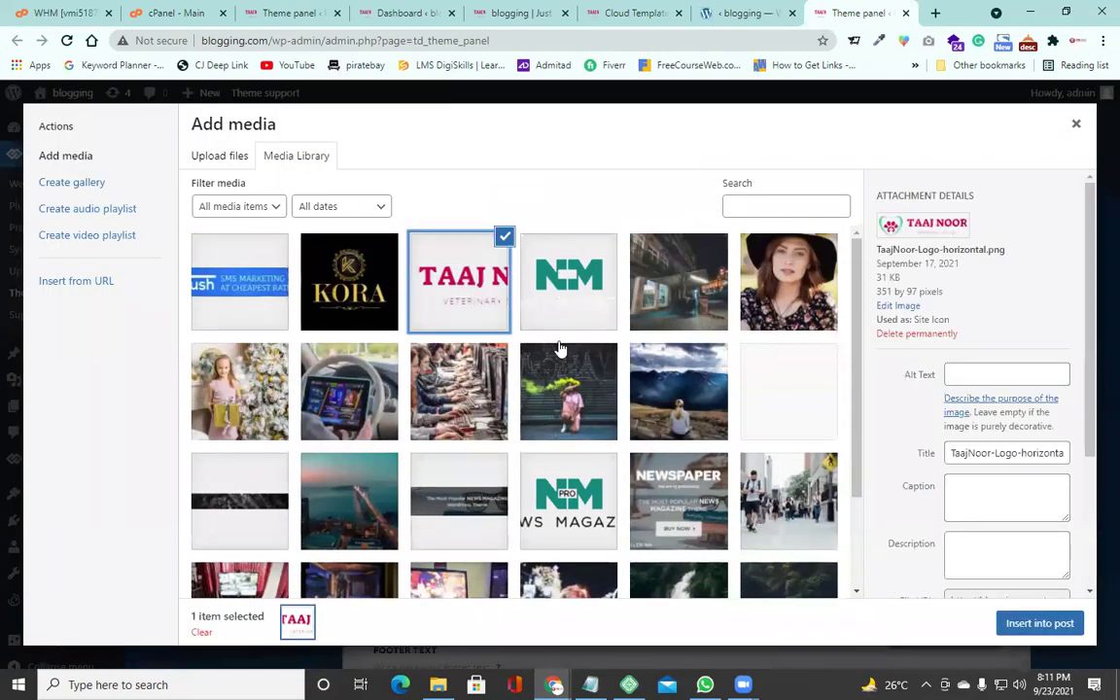
left_click(1045, 623)
Enter footer text beginning with "This is" in the footer info content.
scroll(611, 447, "down", 3)
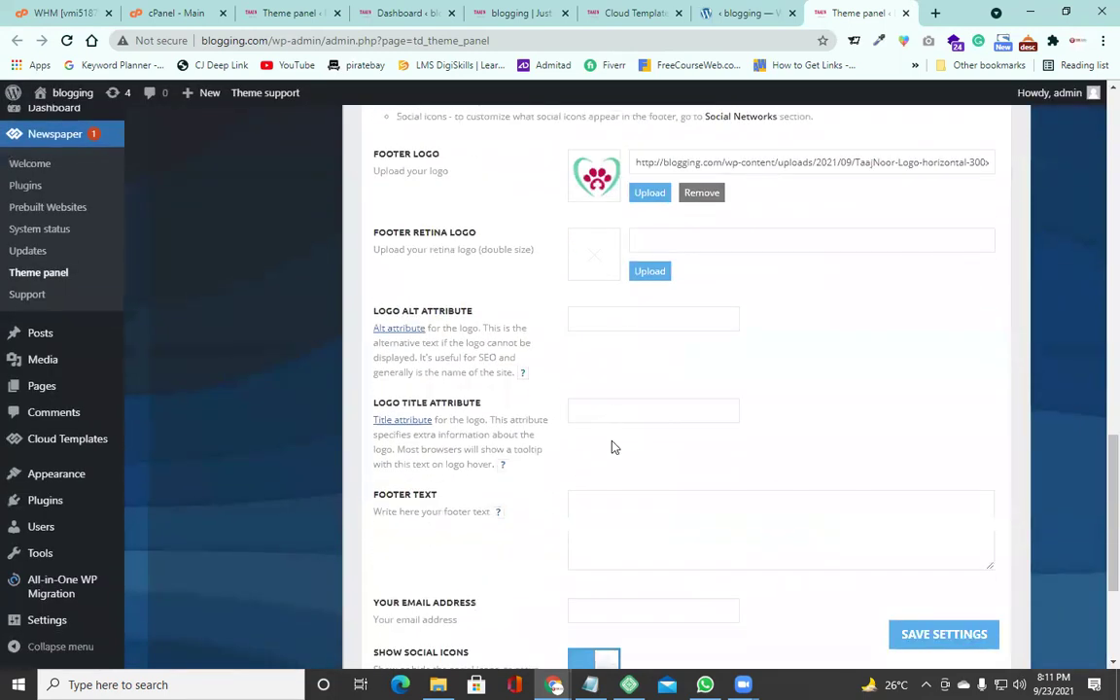
scroll(537, 337, "down", 3)
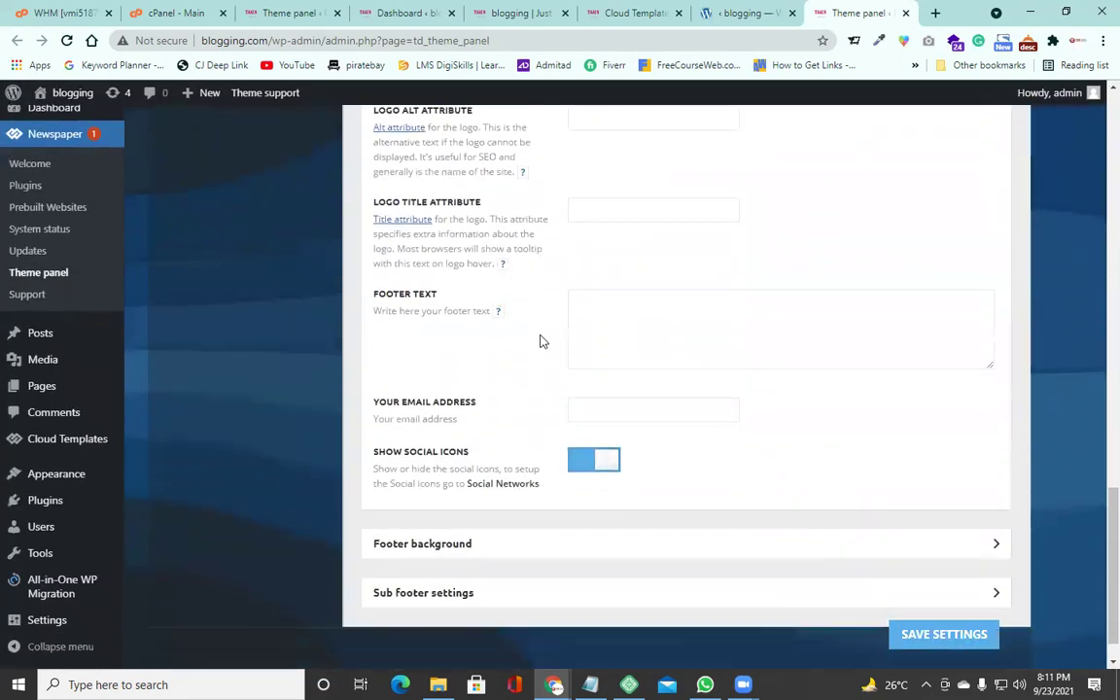
left_click(594, 298)
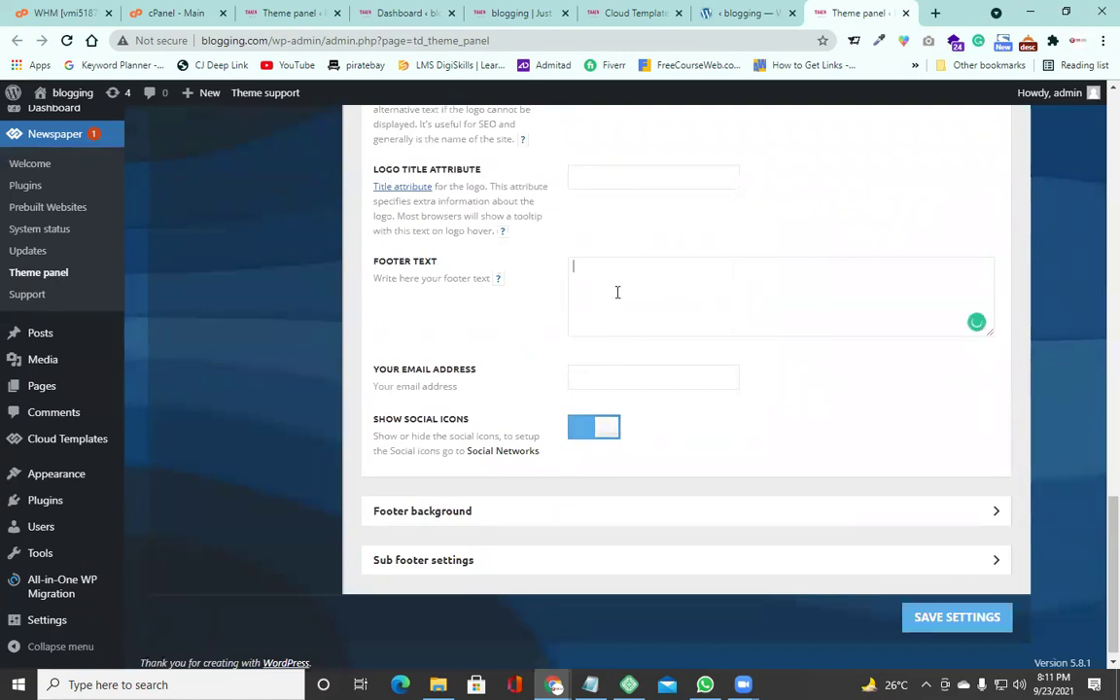
type("This is")
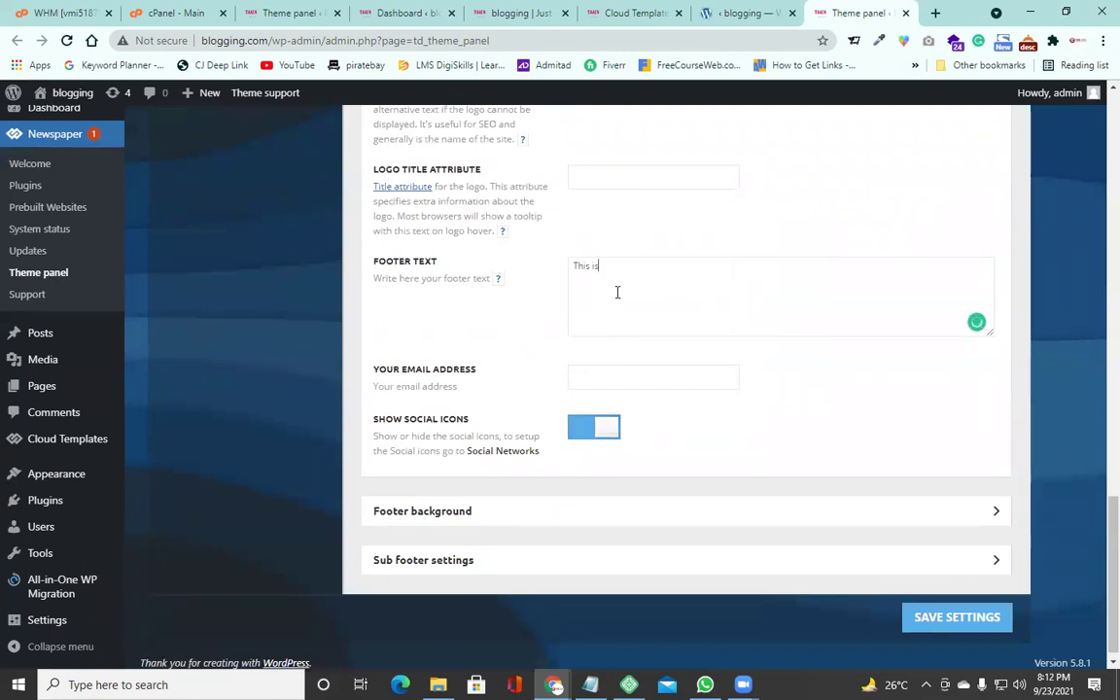